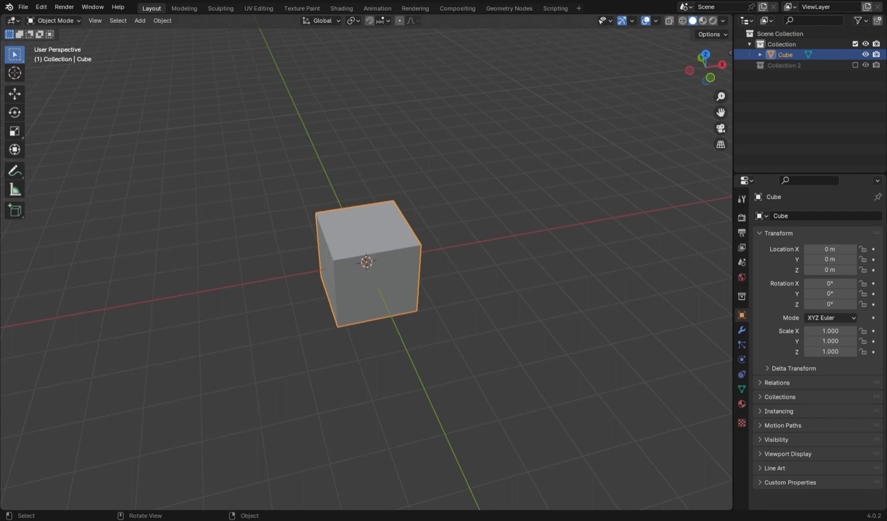
# - Import the Bitcoin logo image as a reference, clear its location and rotation, and view it from the top
pyautogui.moveTo(1, 269); pyautogui.dragTo(127, 269)
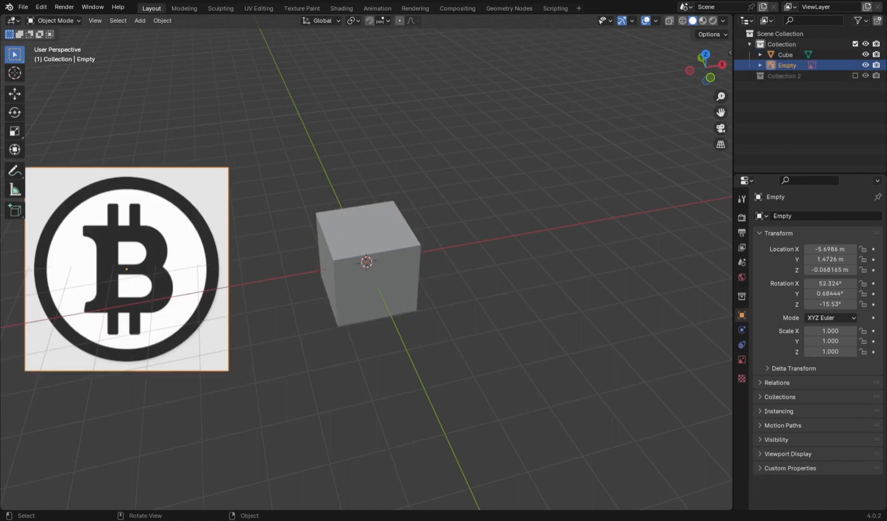
pyautogui.hotkey('alt', 'g')
pyautogui.hotkey('alt', 'r')
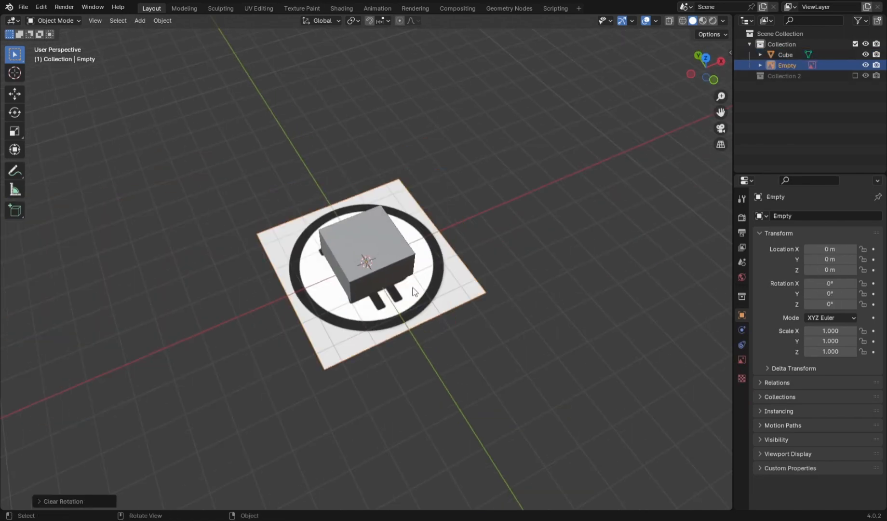
pyautogui.moveTo(389, 257); pyautogui.dragTo(412, 301, button='middle')
pyautogui.press('KP_7')
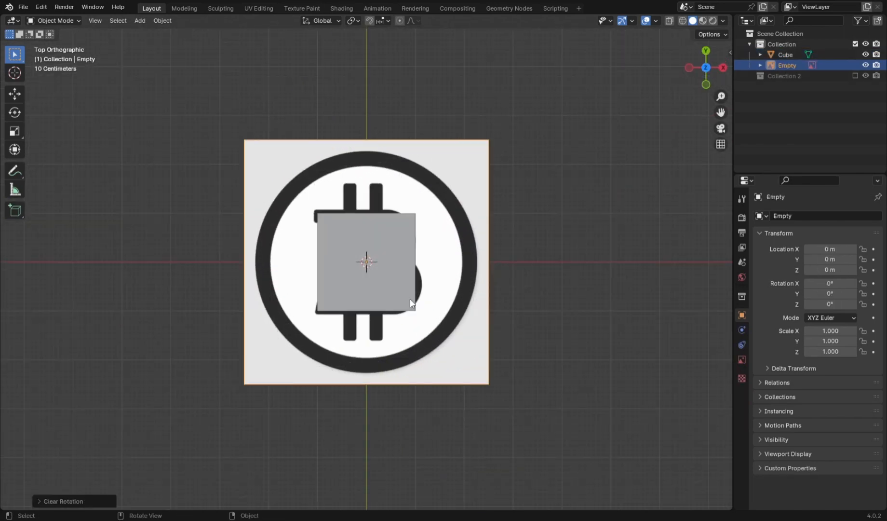
# - Delete the default cube covering the reference image
pyautogui.click(395, 255)
pyautogui.press('x')
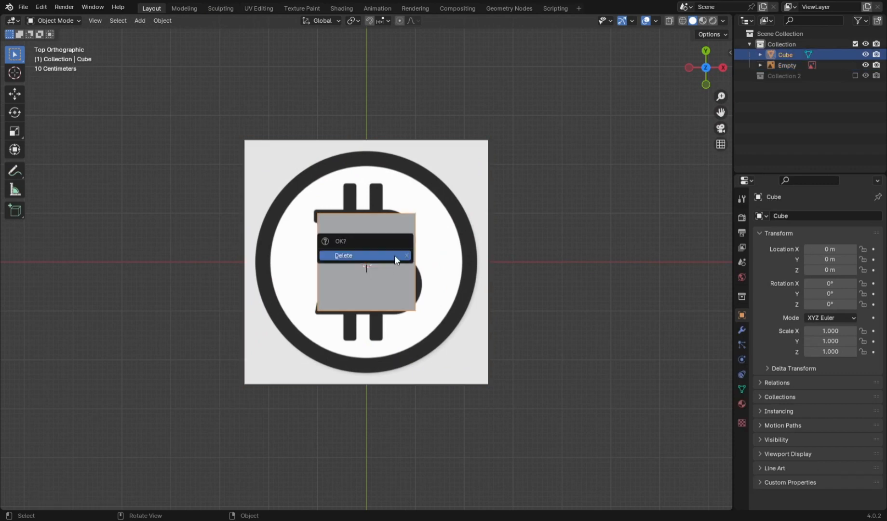
pyautogui.click(394, 255)
pyautogui.scroll(2, 521, 254)
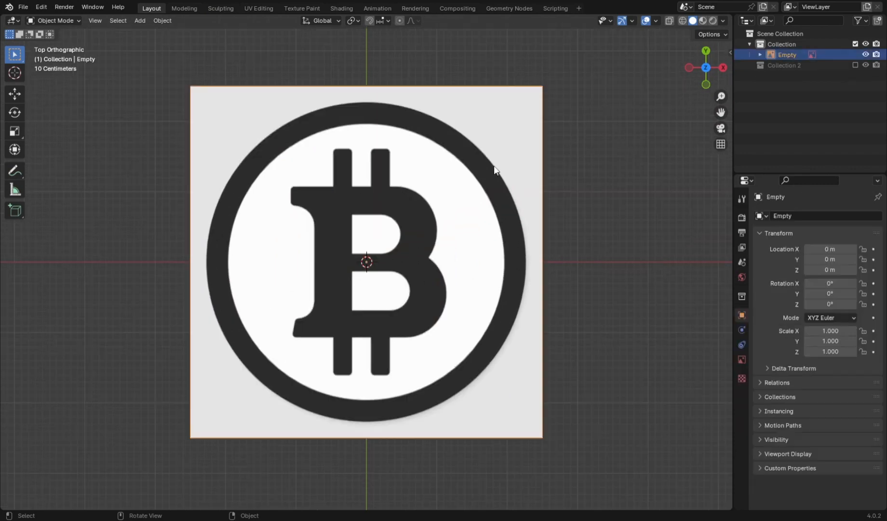
# - Set the reference image's opacity to 0.2
pyautogui.click(742, 360)
pyautogui.moveTo(733, 359); pyautogui.dragTo(661, 358)
pyautogui.click(765, 340)
pyautogui.doubleClick(783, 341)
pyautogui.write('.2')
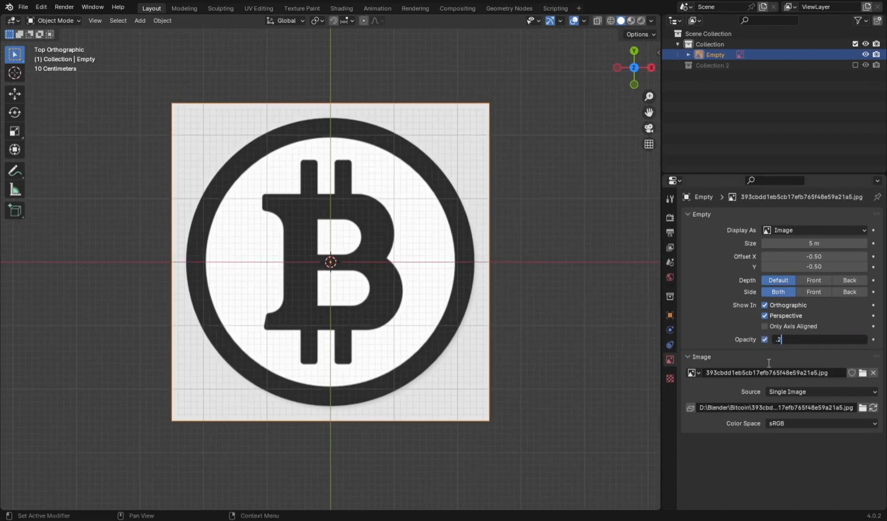
pyautogui.press('Return')
# - Show the selectability toggles in the outliner and make the reference image unselectable
pyautogui.click(859, 20)
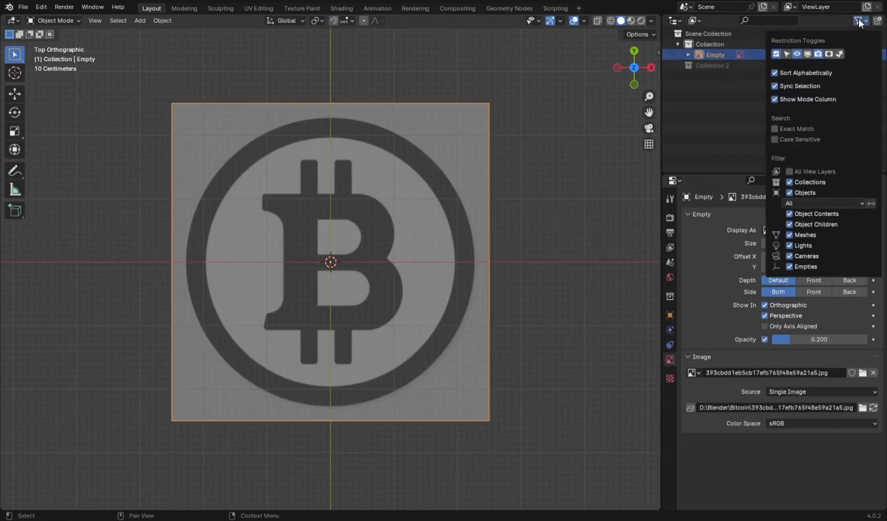
pyautogui.click(787, 53)
pyautogui.click(855, 54)
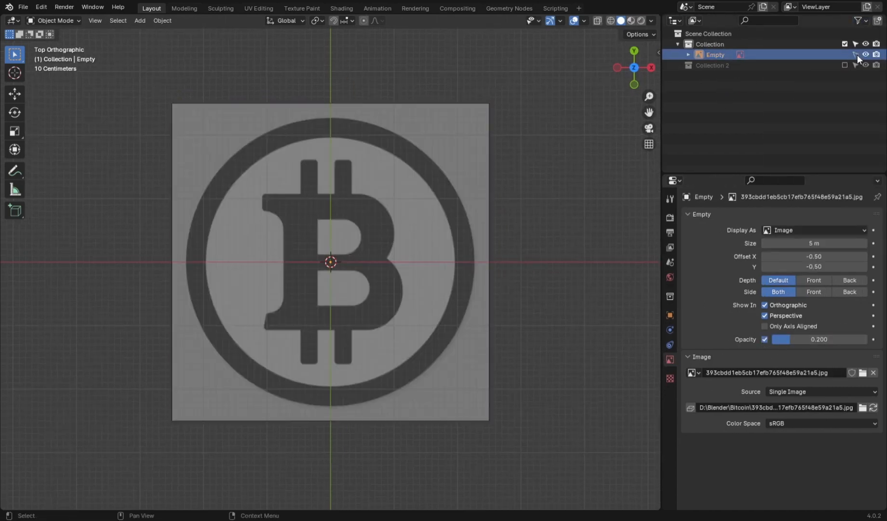
# - Add a mesh circle with 16 vertices at the origin
pyautogui.scroll(2, 418, 235)
pyautogui.hotkey('shift', 'a')
pyautogui.moveTo(167, 271)
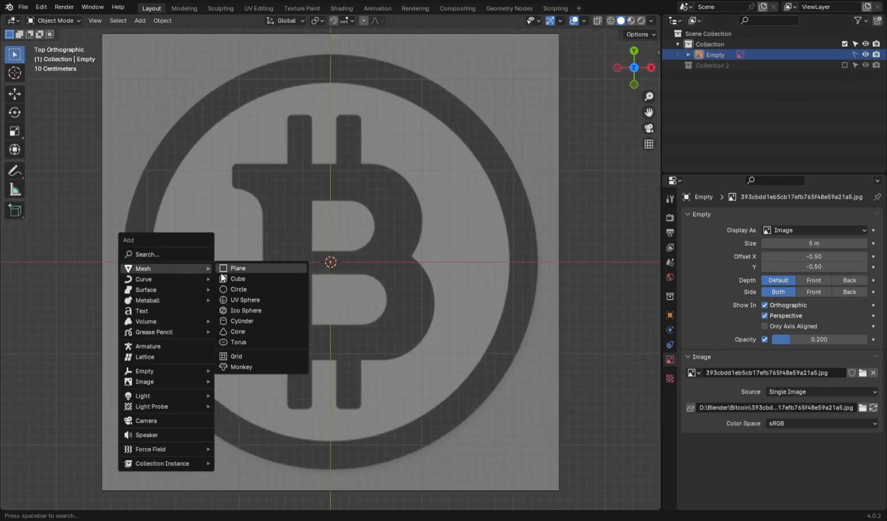
pyautogui.click(233, 290)
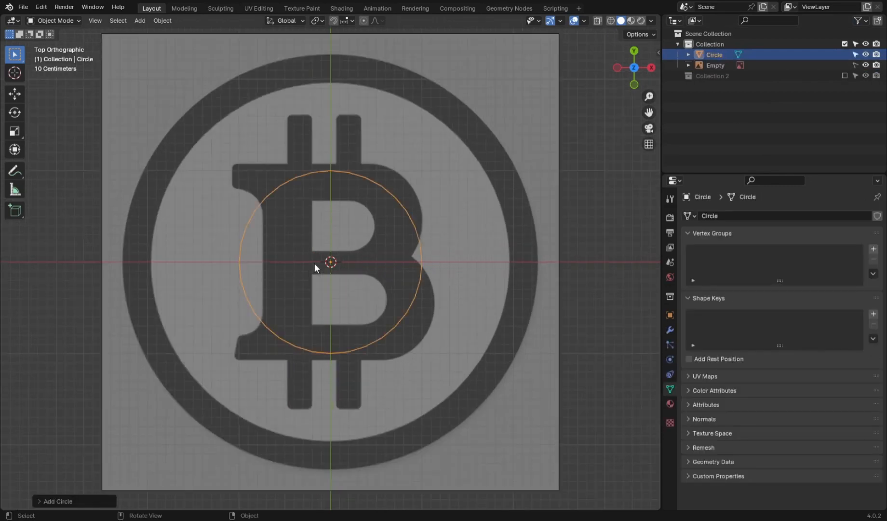
pyautogui.click(56, 500)
pyautogui.click(133, 386)
pyautogui.write('16')
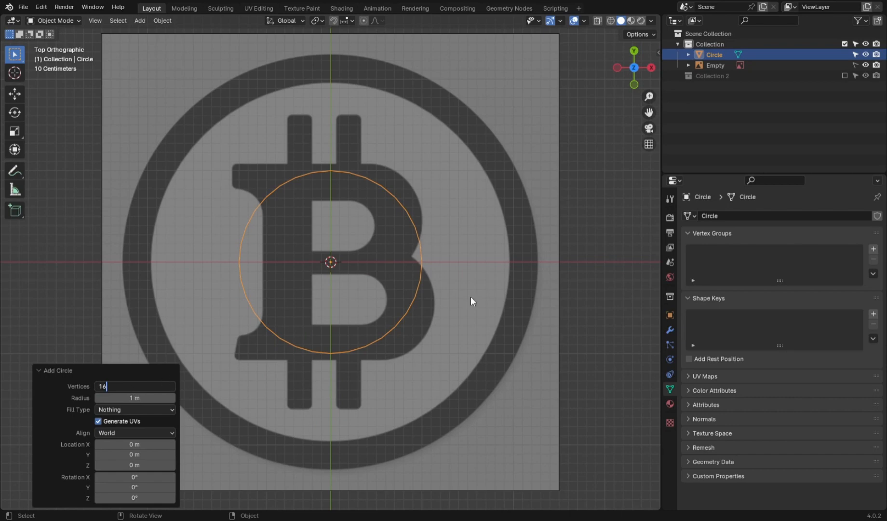
pyautogui.press('Return')
# - Scale the circle by about 2.276 to match the coin's outer edge and apply its scale
pyautogui.press('s')
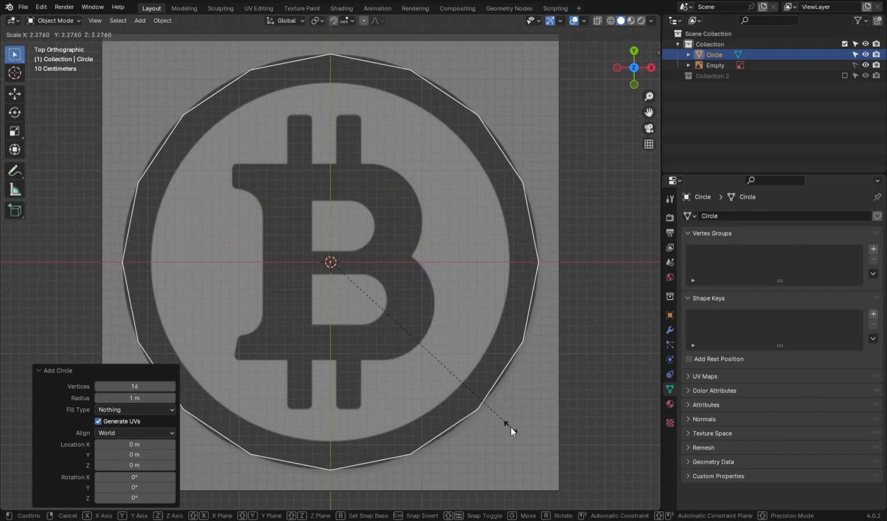
pyautogui.click(511, 427)
pyautogui.hotkey('ctrl', 'a')
pyautogui.click(350, 380)
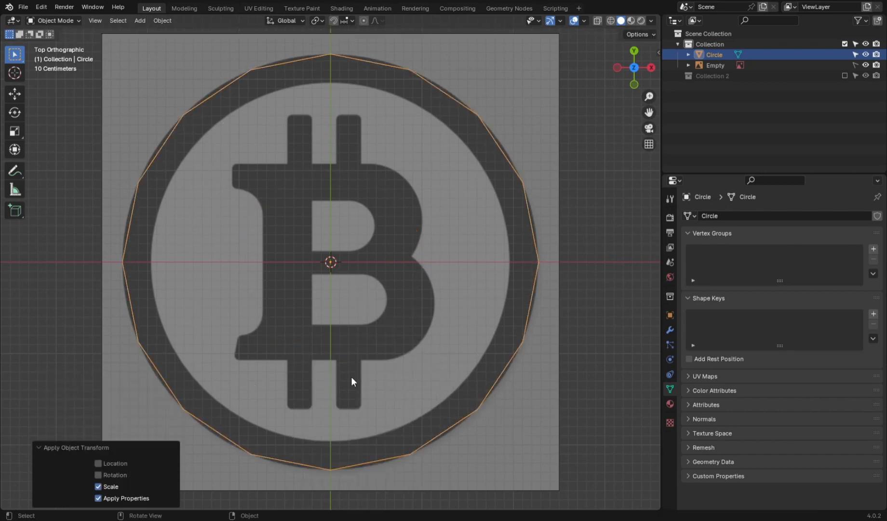
# - Fill the circle with a face and inset it about 0.306 m to the inner edge of the coin's ring, using X-ray
pyautogui.press('Tab')
pyautogui.press('f')
pyautogui.hotkey('alt', 'z')
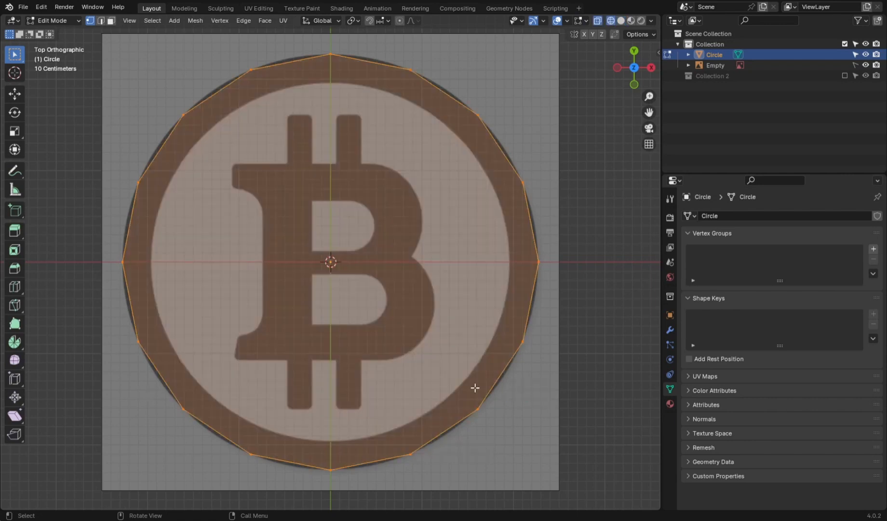
pyautogui.press('i')
pyautogui.click(450, 373)
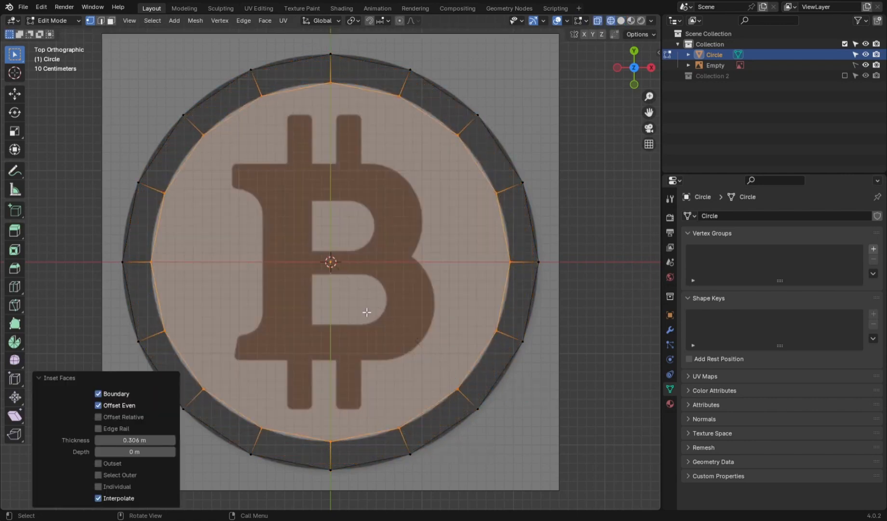
pyautogui.scroll(-4, 366, 312)
pyautogui.scroll(2, 296, 344)
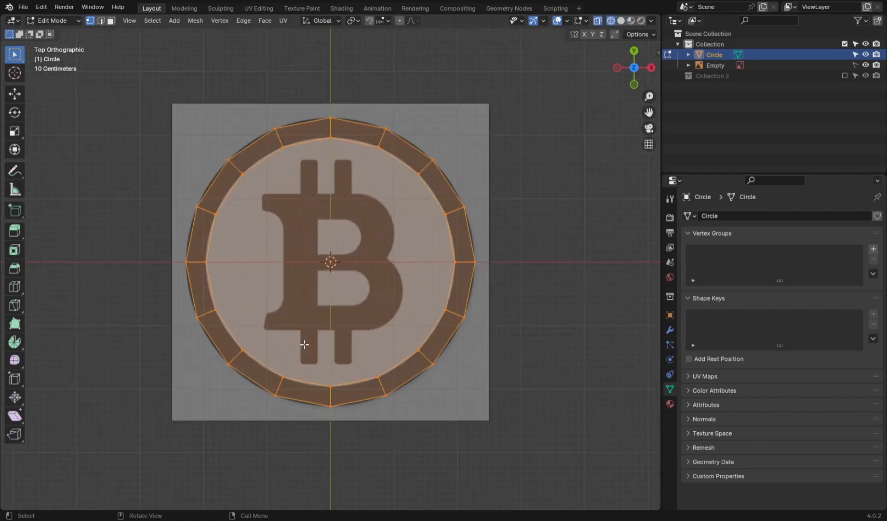
pyautogui.scroll(-1, 304, 345)
pyautogui.scroll(2, 304, 346)
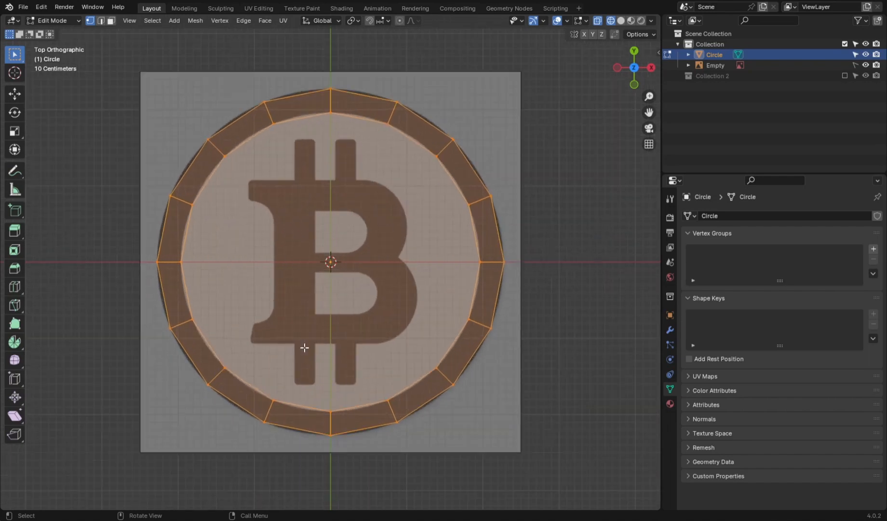
# - Extrude the coin's ring of faces upward about 0.084 m and return to solid shading
pyautogui.click(670, 330)
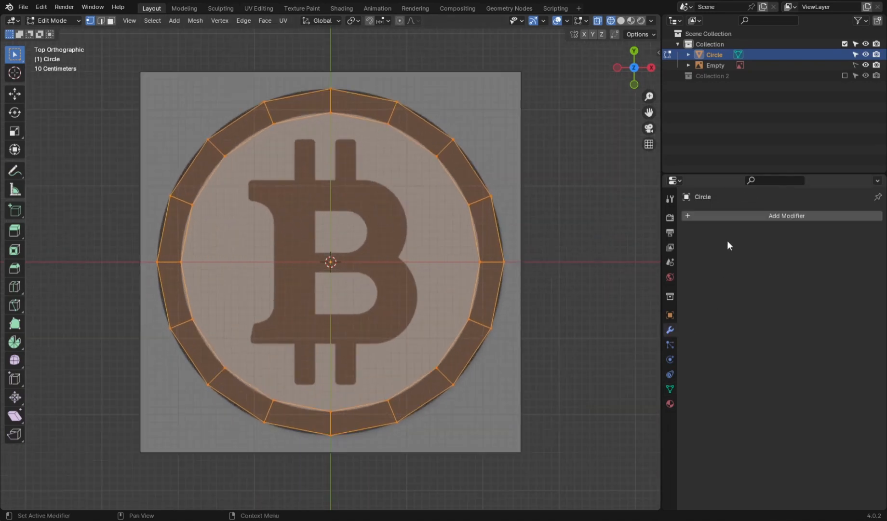
pyautogui.press('3')
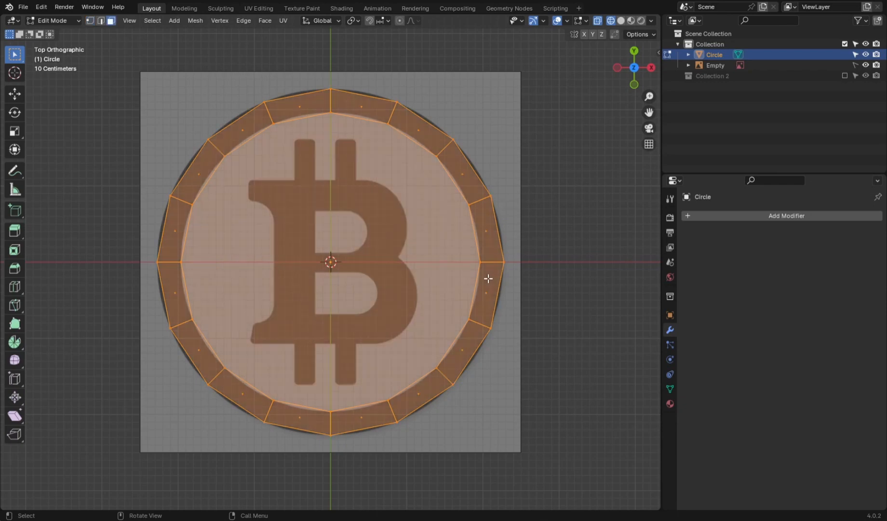
pyautogui.click(488, 278)
pyautogui.moveTo(489, 278); pyautogui.dragTo(488, 358, button='middle')
pyautogui.press('e')
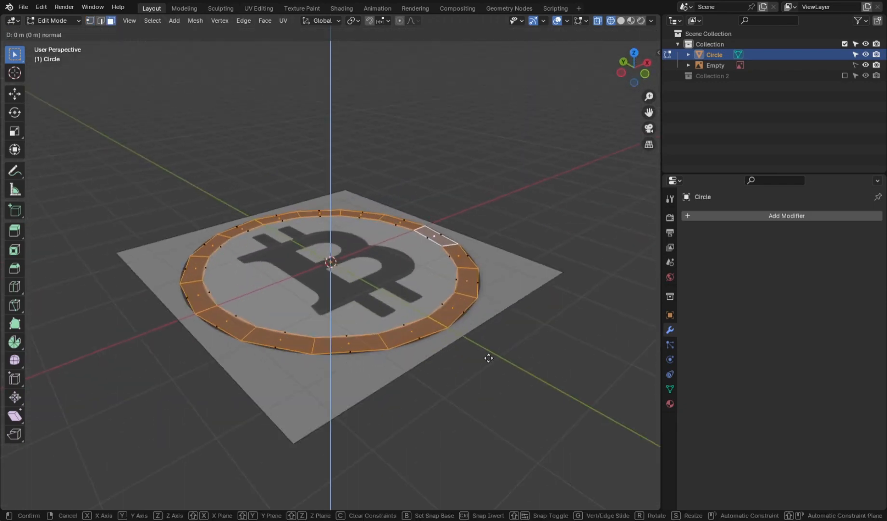
pyautogui.click(487, 354)
pyautogui.moveTo(394, 350); pyautogui.dragTo(403, 297, button='middle')
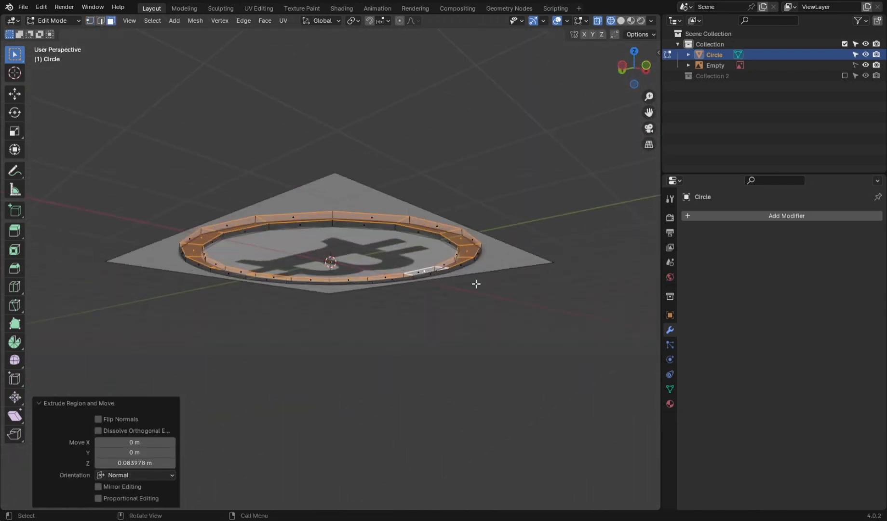
pyautogui.moveTo(475, 283); pyautogui.dragTo(501, 354, button='middle')
pyautogui.keyDown('alt'); pyautogui.click(470, 255); pyautogui.keyUp('alt')
pyautogui.hotkey('shift', 'z')
pyautogui.scroll(2, 490, 316)
pyautogui.scroll(-2, 501, 355)
# - Add a Mirror modifier to the coin with the Z axis and clipping enabled
pyautogui.press('Tab')
pyautogui.click(740, 215)
pyautogui.moveTo(720, 254)
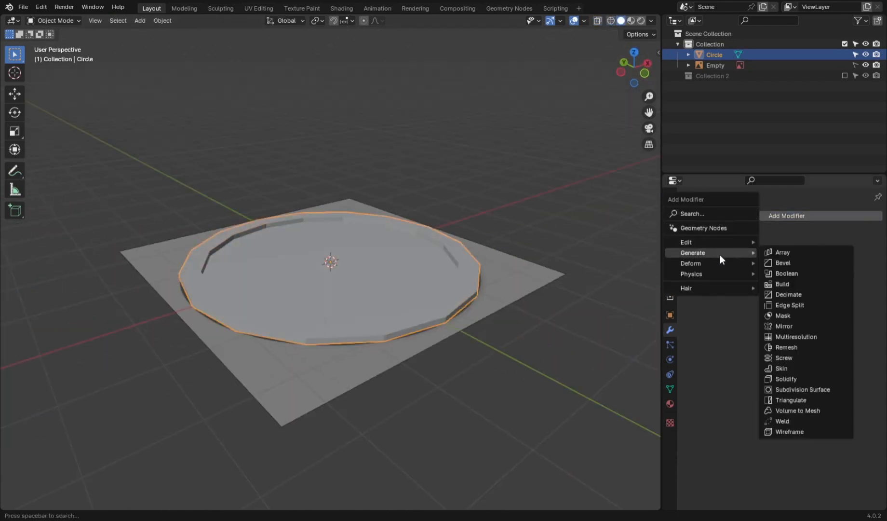
pyautogui.click(771, 326)
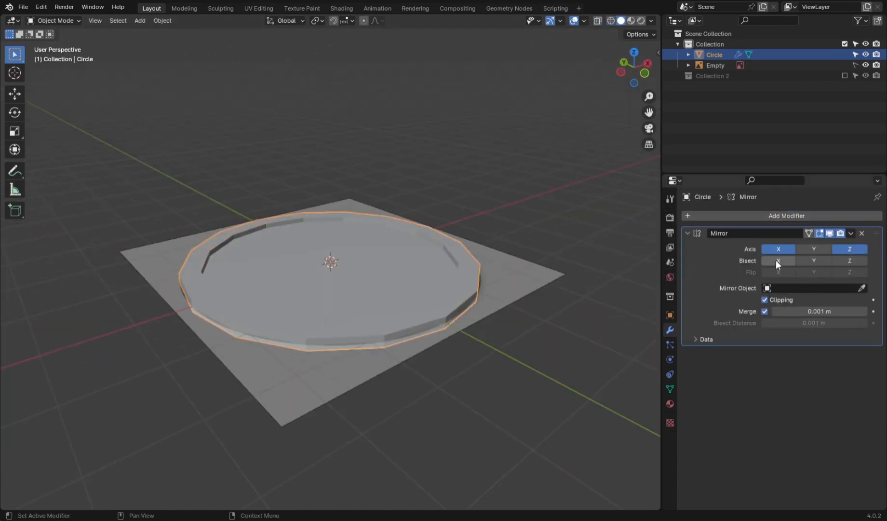
pyautogui.click(688, 234)
# - Raise the rim's top faces slightly along Z with the Move tool
pyautogui.scroll(-2, 357, 371)
pyautogui.moveTo(358, 371); pyautogui.dragTo(351, 353, button='middle')
pyautogui.scroll(2, 366, 319)
pyautogui.press('Tab')
pyautogui.moveTo(461, 331); pyautogui.dragTo(458, 308, button='middle')
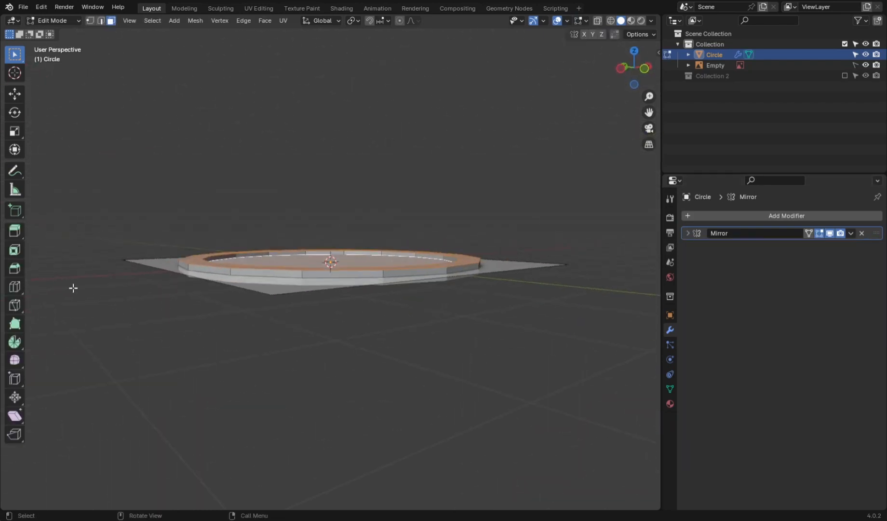
pyautogui.click(15, 94)
pyautogui.moveTo(330, 218); pyautogui.dragTo(331, 209)
pyautogui.moveTo(328, 215); pyautogui.dragTo(307, 246, button='middle')
# - Raise the coin's central face about 0.096 m along Z with the Mirror modifier's viewport display temporarily off
pyautogui.click(313, 262)
pyautogui.moveTo(329, 223); pyautogui.dragTo(331, 190)
pyautogui.rightClick(332, 191)
pyautogui.moveTo(333, 190); pyautogui.dragTo(333, 213, button='middle')
pyautogui.click(829, 233)
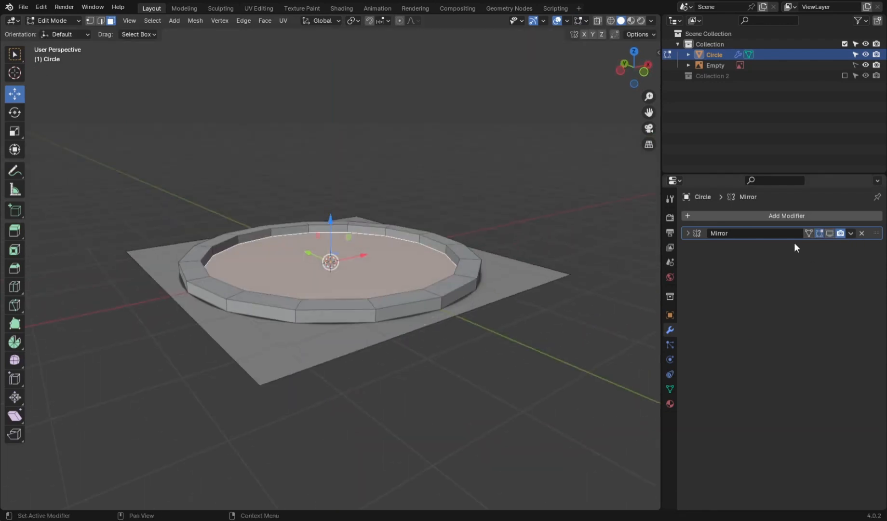
pyautogui.moveTo(329, 222); pyautogui.dragTo(330, 216)
pyautogui.click(830, 233)
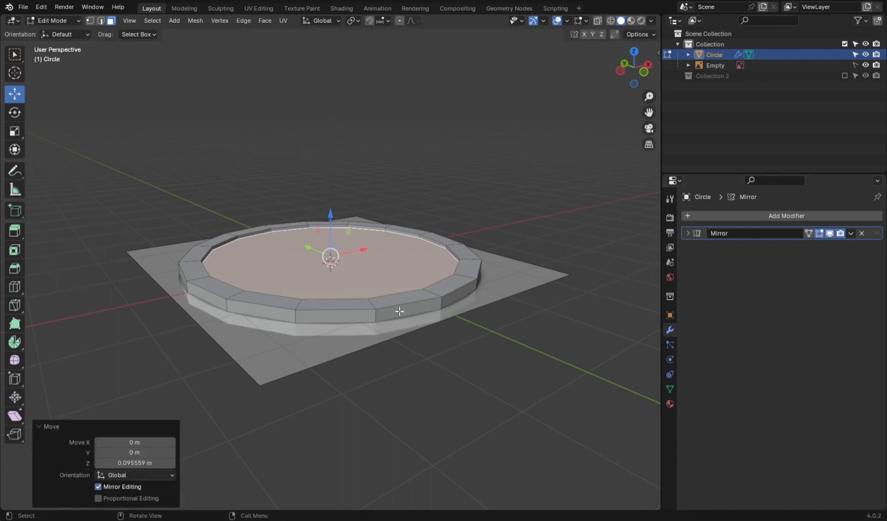
# - Reselect the rim's top faces, nudge them a little higher along Z, and leave Edit Mode
pyautogui.keyDown('alt'); pyautogui.click(466, 273); pyautogui.keyUp('alt')
pyautogui.moveTo(398, 304); pyautogui.dragTo(402, 293, button='middle')
pyautogui.moveTo(330, 210); pyautogui.dragTo(329, 208)
pyautogui.moveTo(377, 295); pyautogui.dragTo(364, 329, button='middle')
pyautogui.press('Tab')
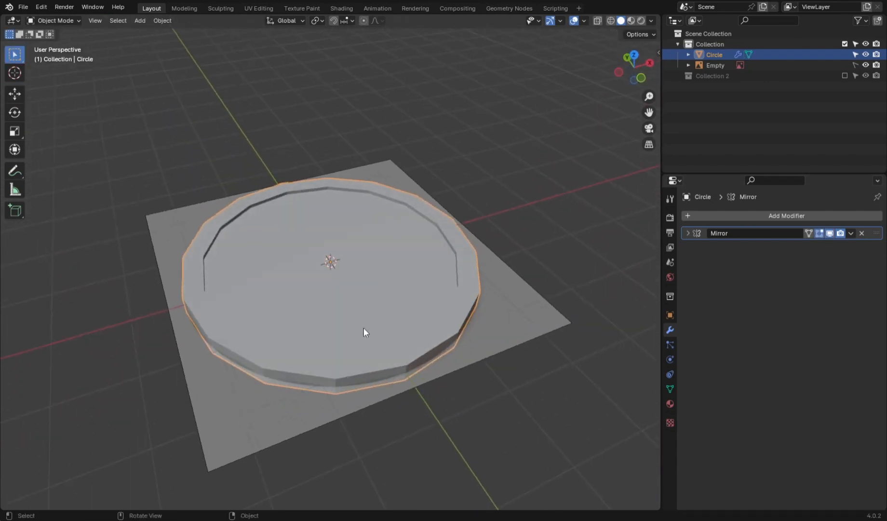
# - Hide the coin object in the viewport and add a mesh plane over the reference from the top view
pyautogui.press('KP_7')
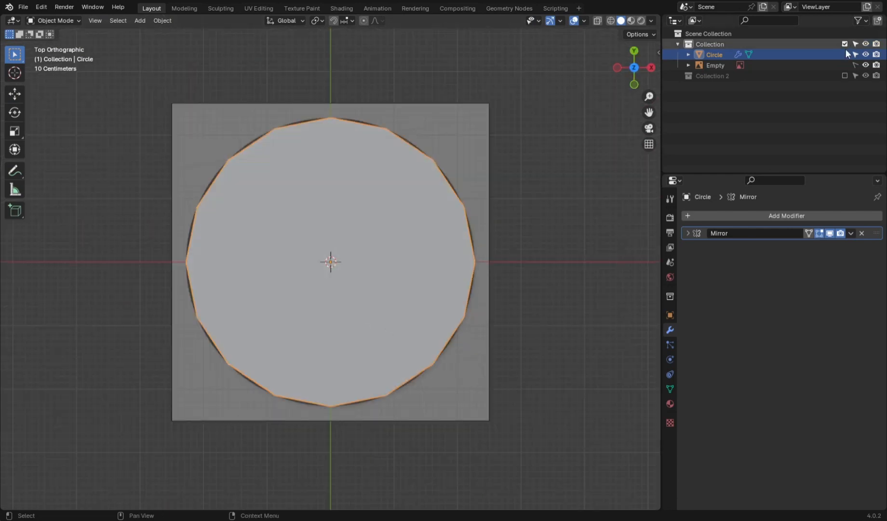
pyautogui.click(865, 54)
pyautogui.scroll(2, 321, 253)
pyautogui.hotkey('shift', 'a')
pyautogui.moveTo(232, 209)
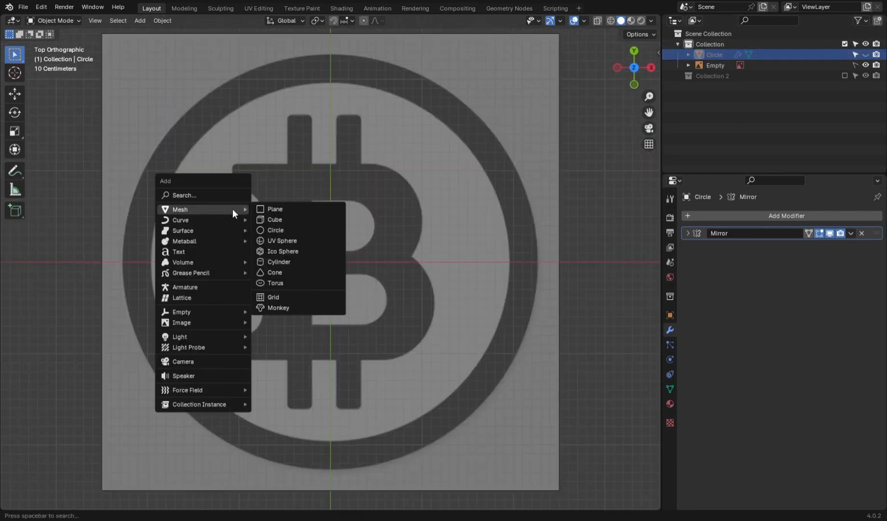
pyautogui.click(261, 207)
# - Scale the plane's mesh by about 1.073 to match the height of the letter B, using X-ray
pyautogui.press('Tab')
pyautogui.hotkey('alt', 'z')
pyautogui.keyDown('shift'); pyautogui.scroll(1, 385, 265); pyautogui.keyUp('shift')
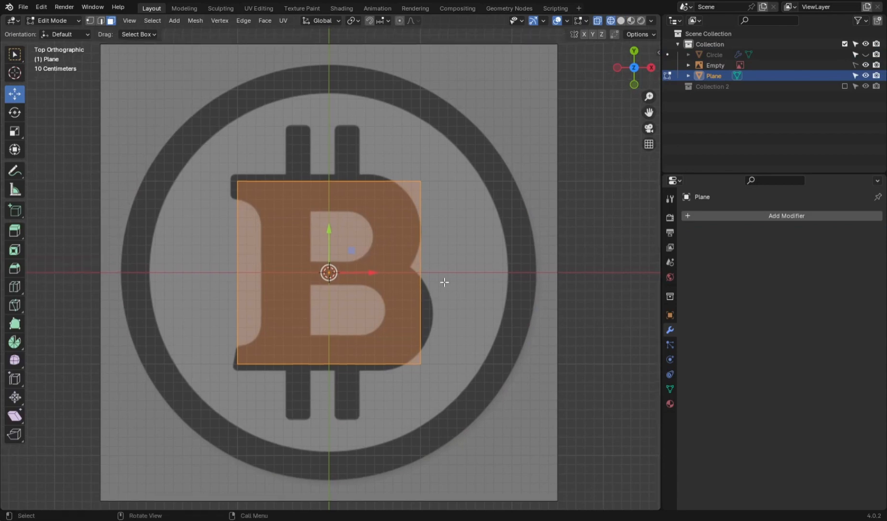
pyautogui.press('s')
pyautogui.click(451, 279)
# - Add a horizontal loop cut to the plane, slid to the notch between the B's two bowls
pyautogui.scroll(2, 443, 276)
pyautogui.hotkey('ctrl', 'r')
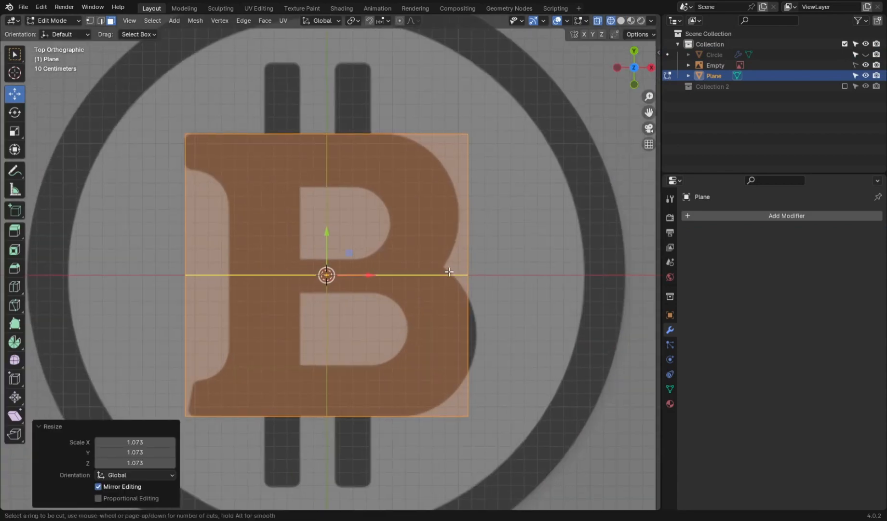
pyautogui.click(442, 274)
pyautogui.click(448, 262)
# - Add a centred horizontal loop cut through the lower bowl and scale it by about 1.061 to reach the B's outer edge
pyautogui.keyDown('shift'); pyautogui.moveTo(458, 333); pyautogui.dragTo(435, 327, button='middle'); pyautogui.keyUp('shift')
pyautogui.hotkey('ctrl', 'r')
pyautogui.click(436, 331)
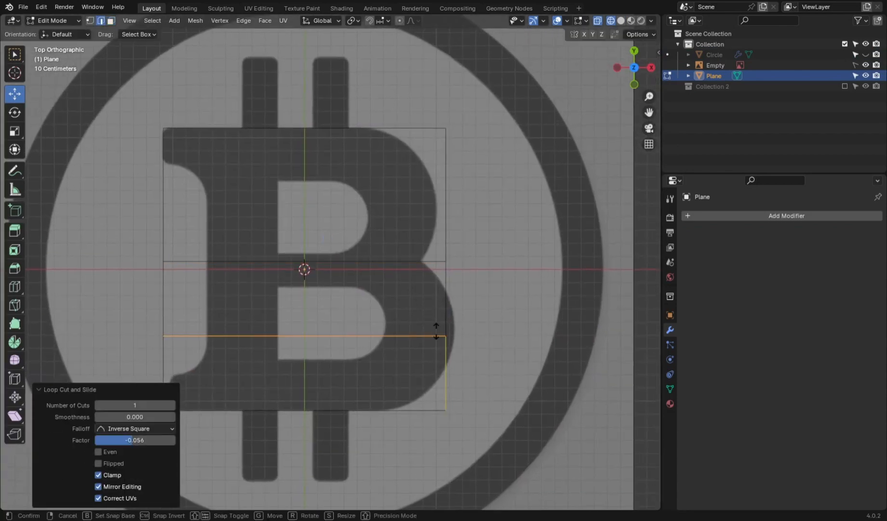
pyautogui.rightClick(437, 332)
pyautogui.press('s')
pyautogui.click(461, 342)
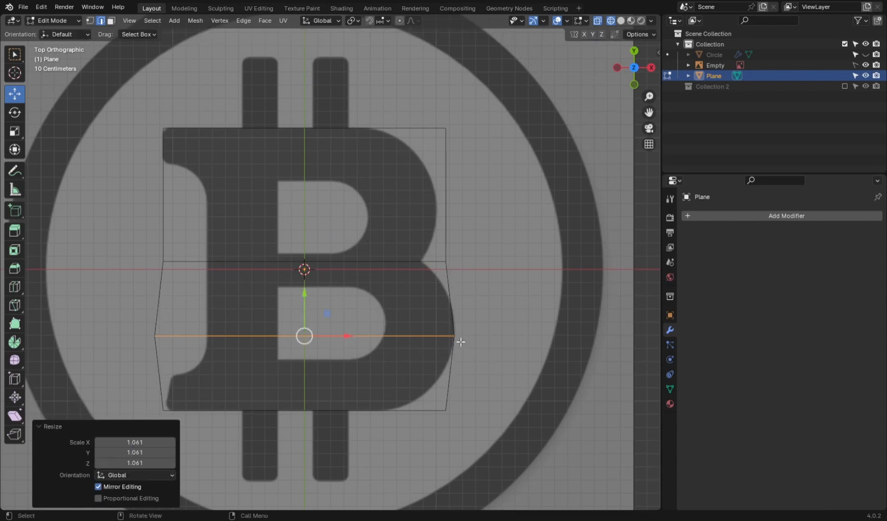
# - Add a centred horizontal loop cut through the plane's upper section
pyautogui.hotkey('ctrl', 'r')
pyautogui.click(432, 207)
pyautogui.rightClick(433, 206)
# - Add a vertical loop cut through the B's stem, slid by a factor of about 0.327
pyautogui.keyDown('shift'); pyautogui.moveTo(389, 193); pyautogui.dragTo(387, 222, button='middle'); pyautogui.keyUp('shift')
pyautogui.scroll(1, 313, 200)
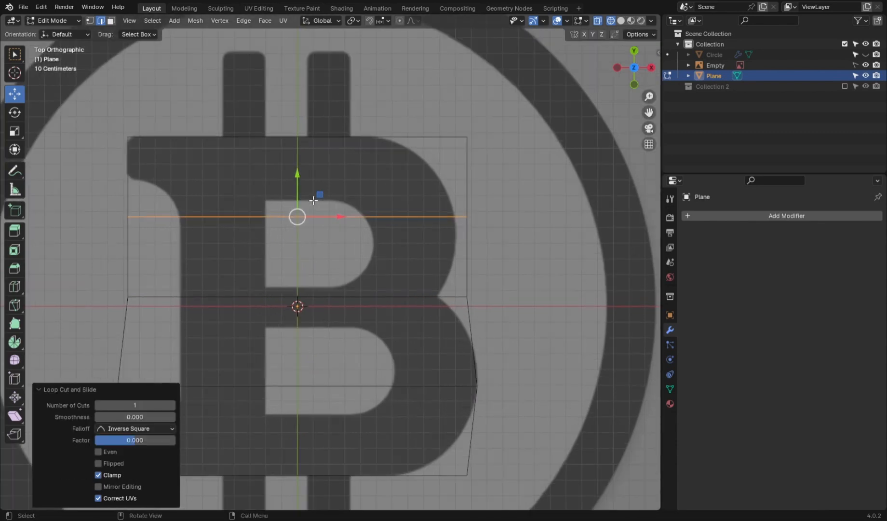
pyautogui.hotkey('ctrl', 'r')
pyautogui.click(268, 138)
pyautogui.click(210, 142)
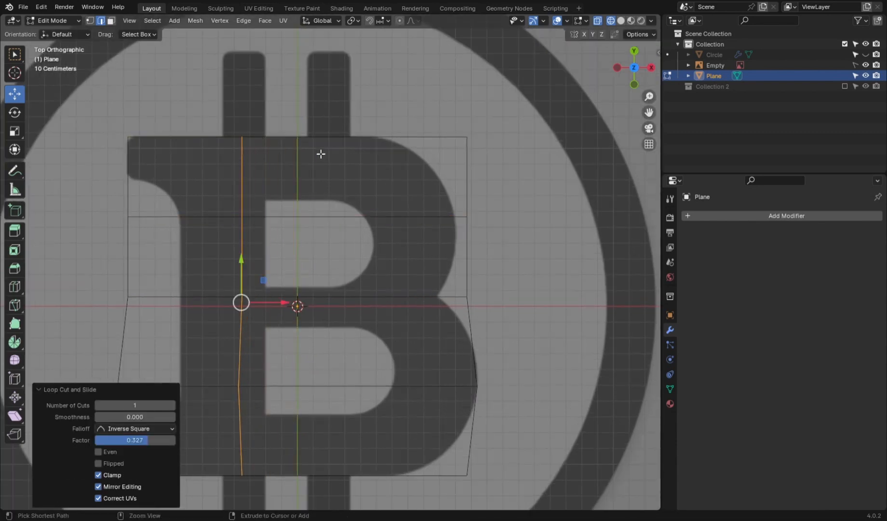
# - Add a second vertical loop cut through the plane, slid to line up with the B's second prong
pyautogui.hotkey('ctrl', 'r')
pyautogui.click(309, 153)
pyautogui.click(297, 151)
pyautogui.scroll(-2, 327, 224)
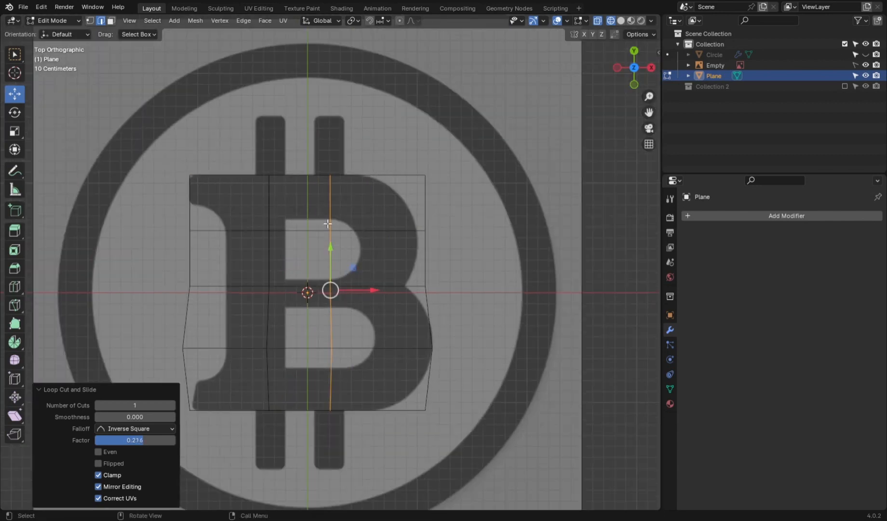
# - Straighten the vertical loop running through the B's stem by scaling it to 0 along X
pyautogui.keyDown('alt'); pyautogui.click(269, 328); pyautogui.keyUp('alt')
pyautogui.press('s')
pyautogui.press('x')
pyautogui.press('0')
pyautogui.press('Return')
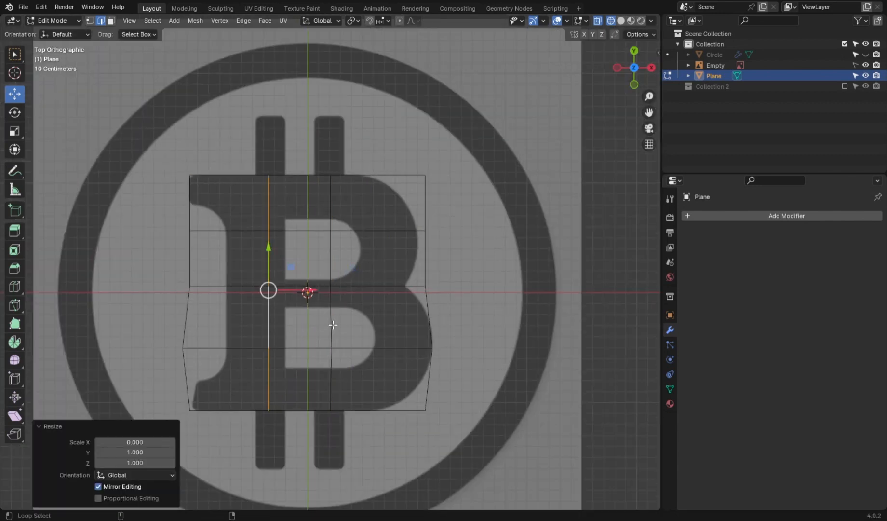
# - Bevel both vertical loops with a width of 0.146 m and one segment to match the two prongs
pyautogui.keyDown('alt'); pyautogui.keyDown('shift'); pyautogui.click(332, 325); pyautogui.keyUp('shift'); pyautogui.keyUp('alt')
pyautogui.hotkey('ctrl', 'b')
pyautogui.click(436, 351)
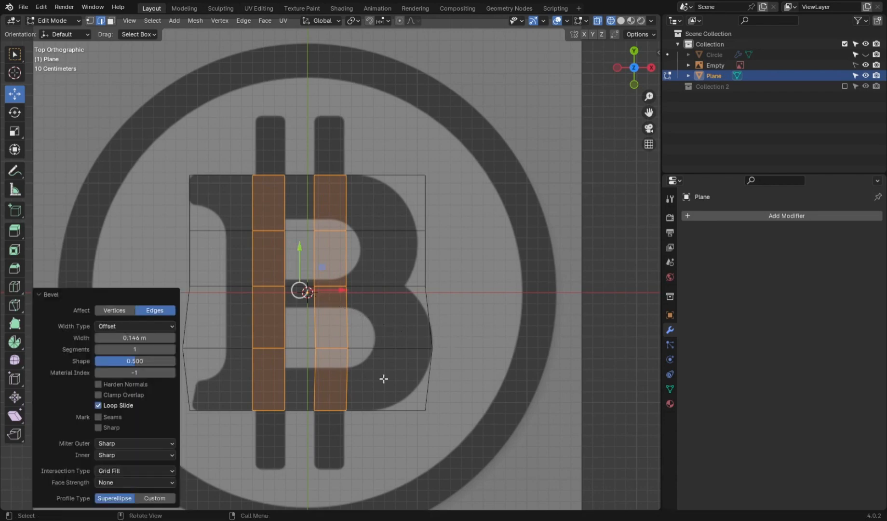
# - Extrude the two edges below the B straight down along Y to the ends of the lower prongs
pyautogui.click(336, 418)
pyautogui.keyDown('shift'); pyautogui.moveTo(336, 419); pyautogui.dragTo(340, 363, button='middle'); pyautogui.keyUp('shift')
pyautogui.keyDown('shift'); pyautogui.click(272, 358); pyautogui.keyUp('shift')
pyautogui.press('e')
pyautogui.rightClick(303, 355)
pyautogui.moveTo(302, 321); pyautogui.dragTo(301, 363)
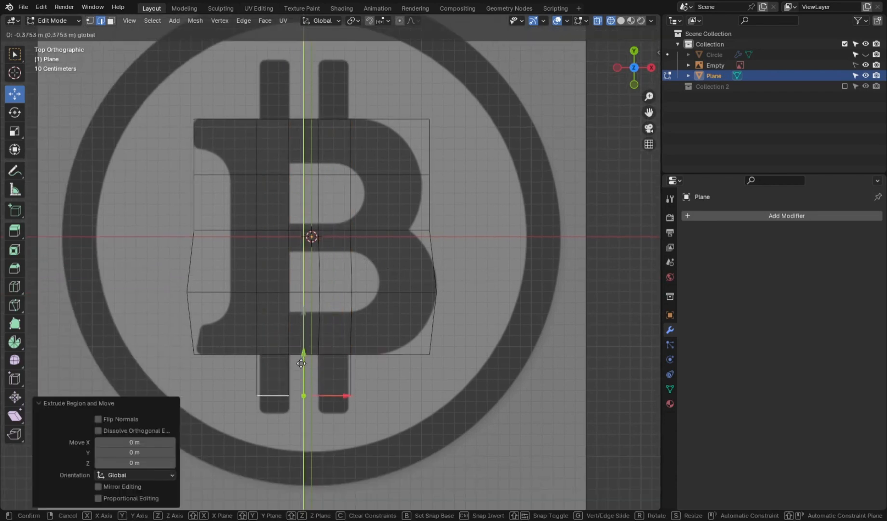
pyautogui.click(301, 379)
# - Extrude the two edges above the B straight up along Y to the ends of the upper prongs
pyautogui.keyDown('shift'); pyautogui.moveTo(301, 379); pyautogui.dragTo(284, 501, button='middle'); pyautogui.keyUp('shift')
pyautogui.click(309, 246)
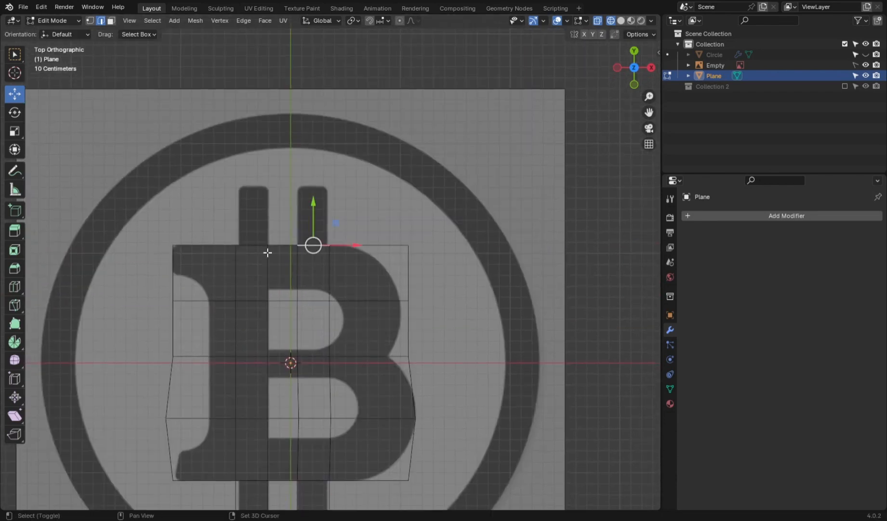
pyautogui.press('e')
pyautogui.rightClick(323, 297)
pyautogui.moveTo(283, 212); pyautogui.dragTo(287, 147)
pyautogui.click(378, 360)
pyautogui.scroll(2, 379, 361)
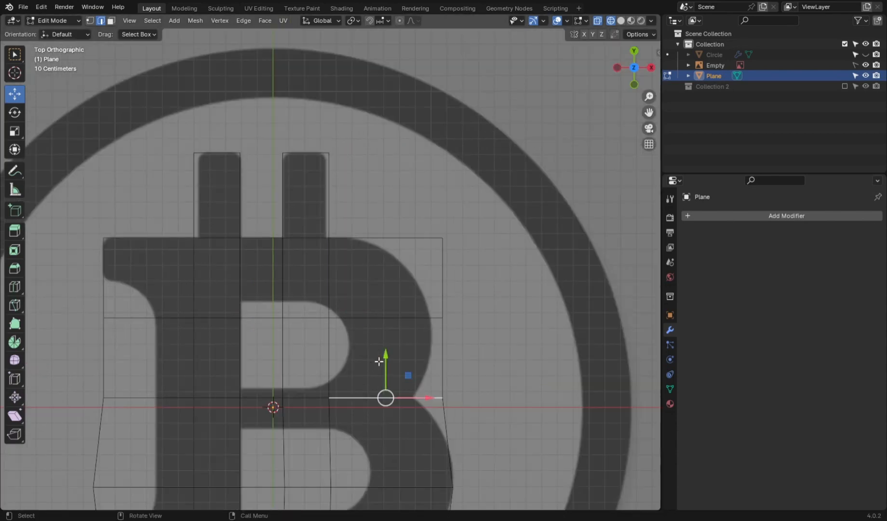
pyautogui.keyDown('shift'); pyautogui.moveTo(379, 361); pyautogui.dragTo(404, 299, button='middle'); pyautogui.keyUp('shift')
pyautogui.scroll(2, 325, 300)
pyautogui.press('3')
pyautogui.click(337, 285)
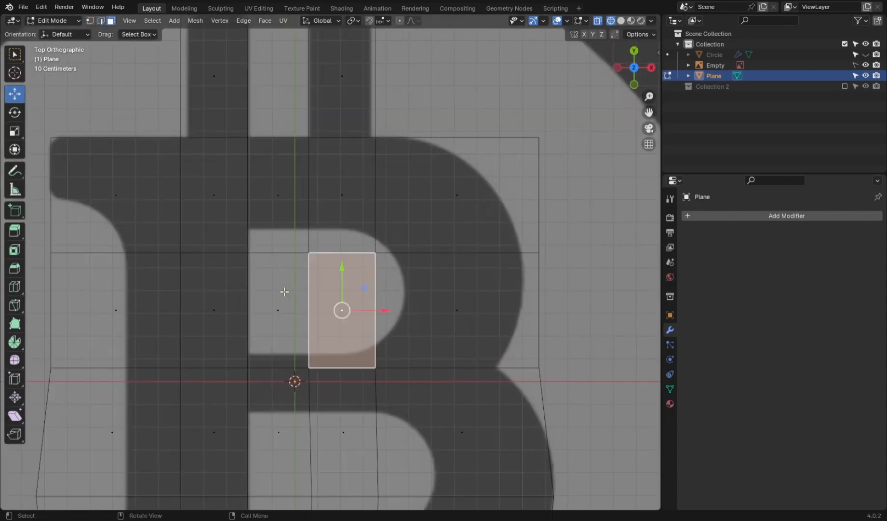
pyautogui.click(456, 423)
# - Bevel the horizontal loop between the bowls with a 0.129 m width and move it about 0.06 m down onto the crossbar
pyautogui.press('2')
pyautogui.keyDown('alt'); pyautogui.click(428, 371); pyautogui.keyUp('alt')
pyautogui.scroll(-3, 424, 374)
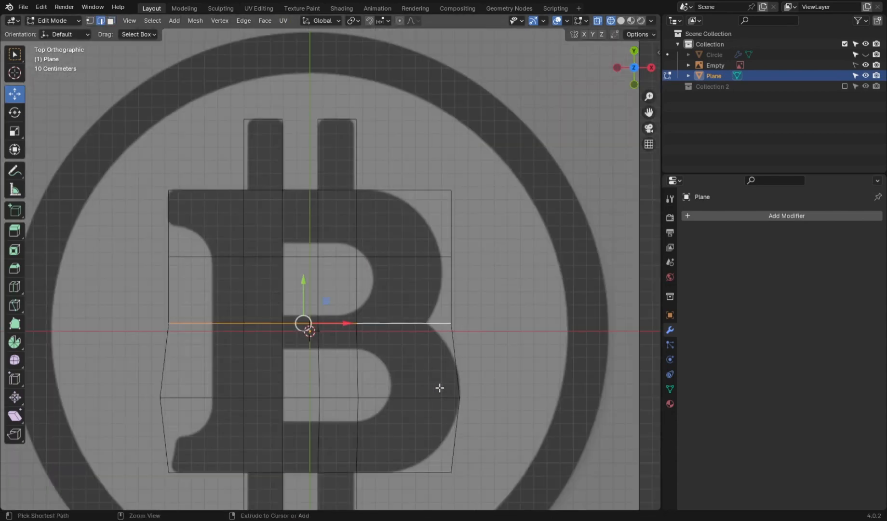
pyautogui.hotkey('ctrl', 'b')
pyautogui.click(451, 402)
pyautogui.moveTo(303, 314); pyautogui.dragTo(305, 293)
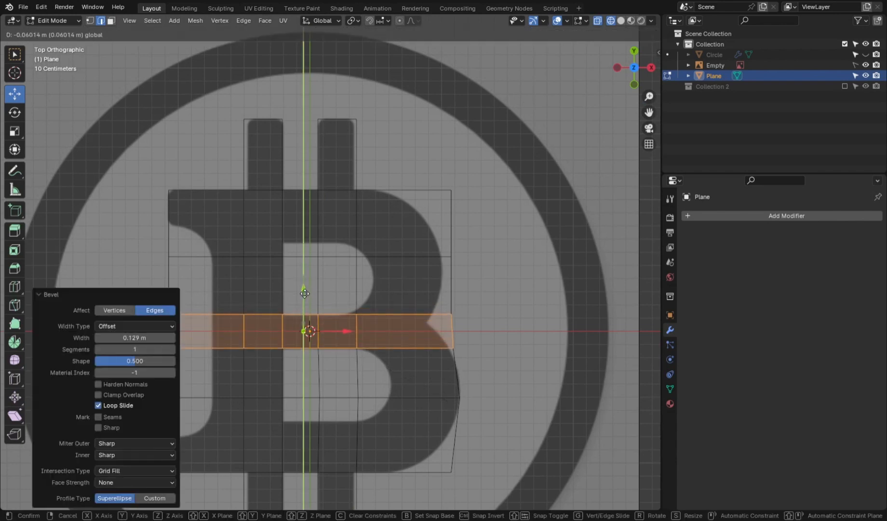
pyautogui.click(304, 294)
pyautogui.click(510, 335)
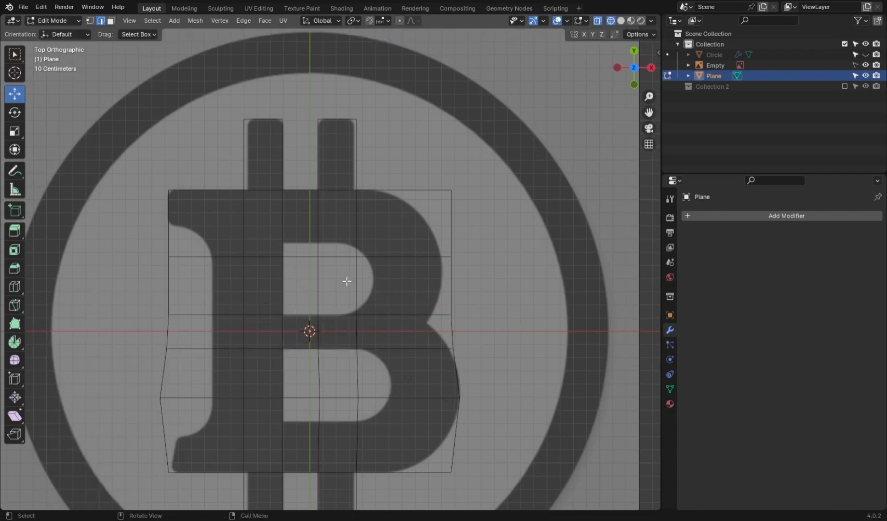
# - Move the remaining horizontal loops along Y to the upper opening's top edge and the lower opening's bottom edge
pyautogui.press('3')
pyautogui.scroll(1, 346, 281)
pyautogui.keyDown('alt'); pyautogui.click(337, 257); pyautogui.keyUp('alt')
pyautogui.moveTo(297, 227); pyautogui.dragTo(297, 209)
pyautogui.keyDown('alt'); pyautogui.middleClick(350, 347); pyautogui.keyUp('alt')
pyautogui.keyDown('alt'); pyautogui.click(351, 334); pyautogui.keyUp('alt')
pyautogui.moveTo(304, 302); pyautogui.dragTo(307, 330)
pyautogui.hotkey('alt', 'a')
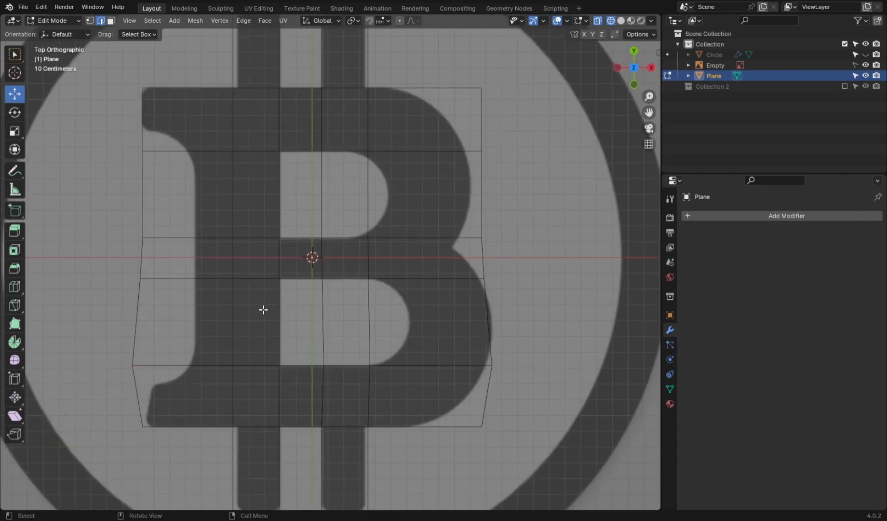
# - Add a vertical loop cut along the stem's left edge and straighten it by scaling it to 0 along X
pyautogui.keyDown('alt'); pyautogui.click(233, 225); pyautogui.keyUp('alt')
pyautogui.press('g')
pyautogui.press('g')
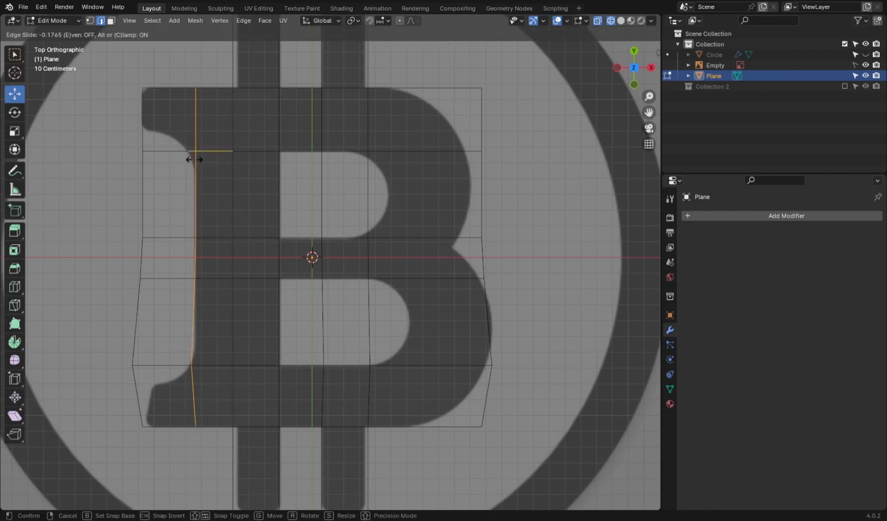
pyautogui.click(194, 158)
pyautogui.press('s')
pyautogui.press('x')
pyautogui.press('0')
pyautogui.press('Return')
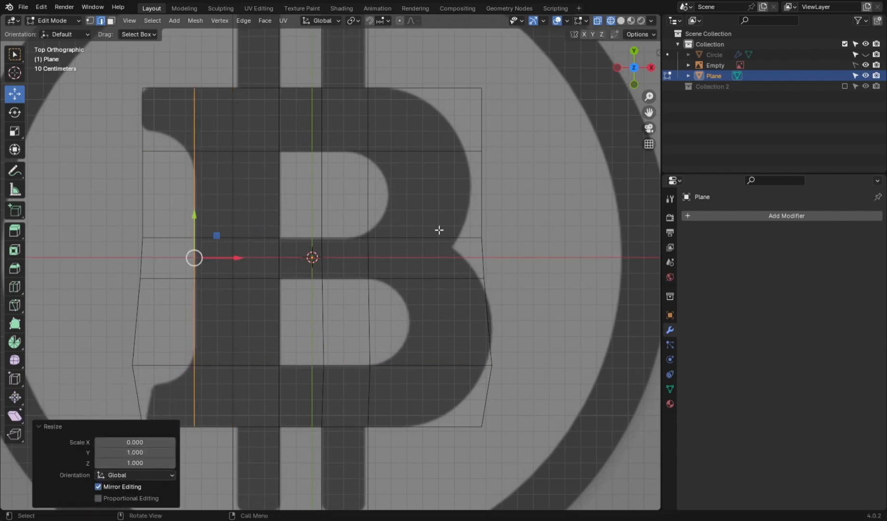
# - Delete the faces covering the B's upper and lower openings
pyautogui.hotkey('alt', 'a')
pyautogui.press('3')
pyautogui.click(350, 193)
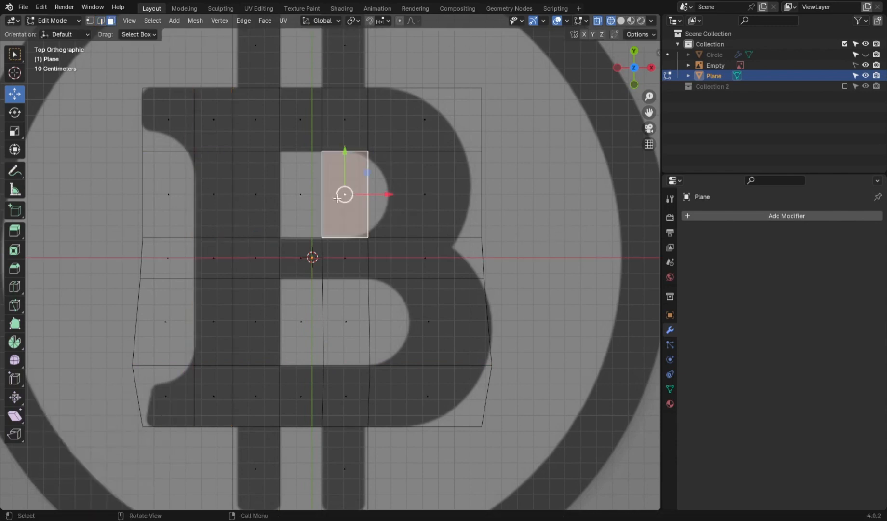
pyautogui.keyDown('shift'); pyautogui.click(302, 197); pyautogui.keyUp('shift')
pyautogui.press('x')
pyautogui.click(267, 220)
pyautogui.click(345, 346)
pyautogui.press('x')
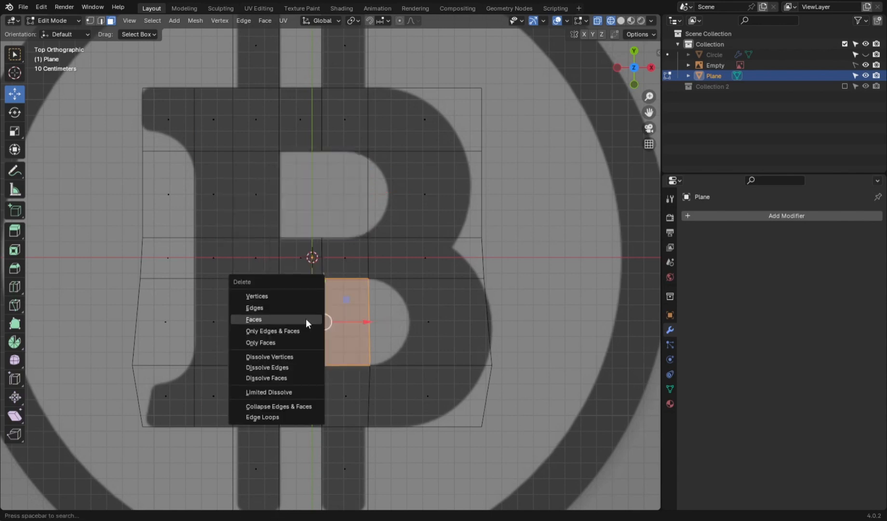
pyautogui.click(306, 318)
# - Add a centred horizontal loop cut through the face beside each of the B's two openings
pyautogui.press('2')
pyautogui.click(379, 322)
pyautogui.press('g')
pyautogui.press('g')
pyautogui.click(380, 324)
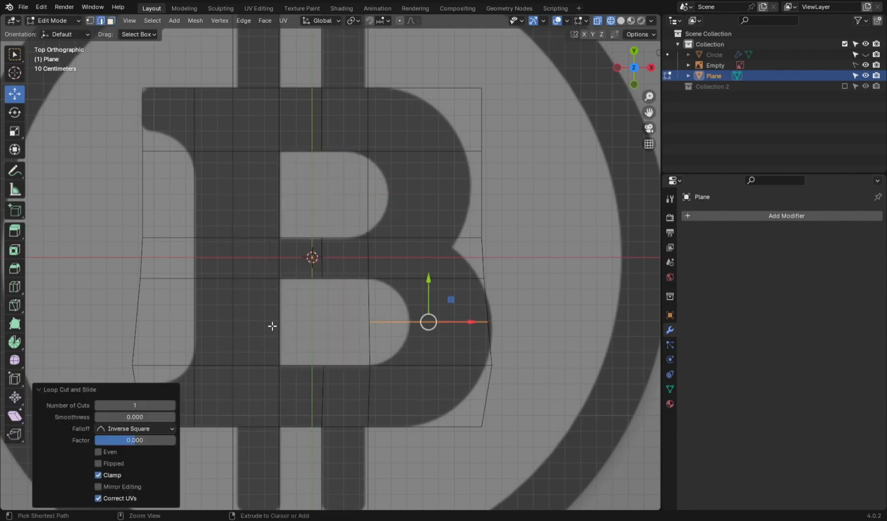
pyautogui.click(396, 199)
# - Move the right-hand midpoint vertices of both openings about 0.13 m along X to meet the upper opening's curve
pyautogui.press('1')
pyautogui.click(368, 195)
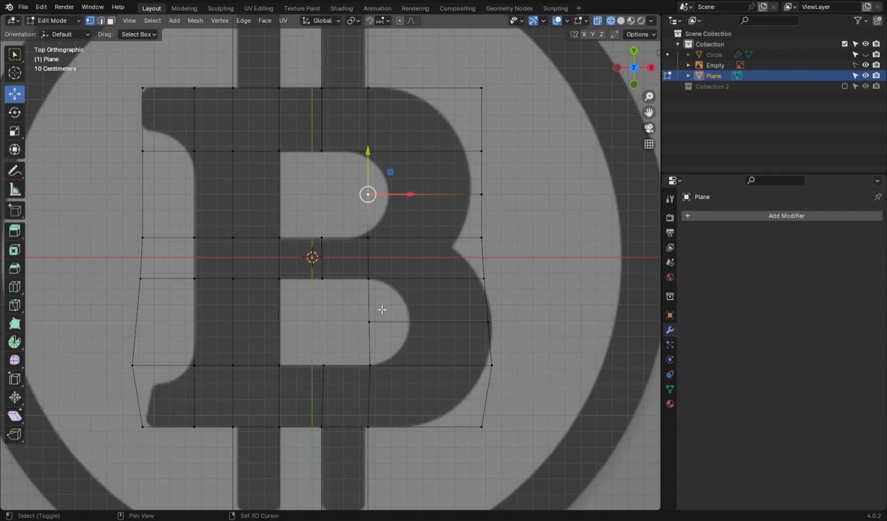
pyautogui.keyDown('shift'); pyautogui.click(369, 321); pyautogui.keyUp('shift')
pyautogui.press('g')
pyautogui.press('x')
pyautogui.click(431, 260)
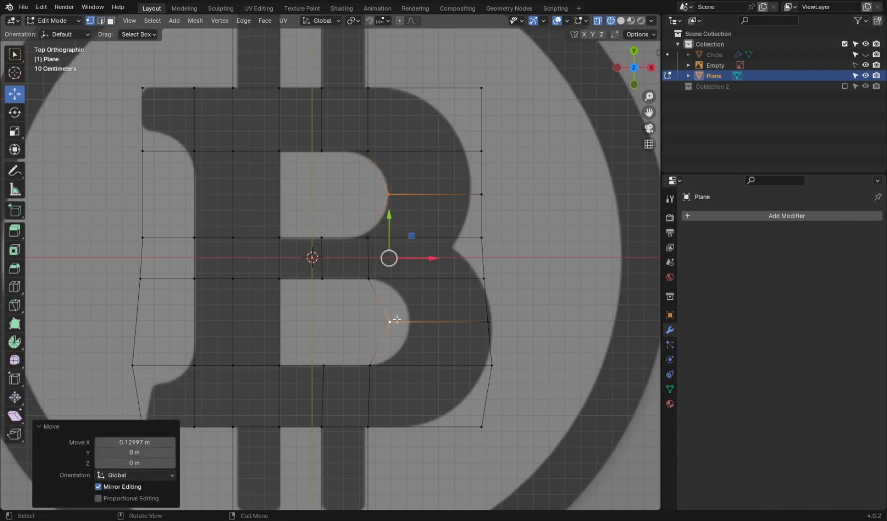
# - Move the lower opening's midpoint vertex further out along X to meet the curve's outermost point
pyautogui.click(391, 321)
pyautogui.press('g')
pyautogui.press('x')
pyautogui.click(408, 321)
pyautogui.click(402, 258)
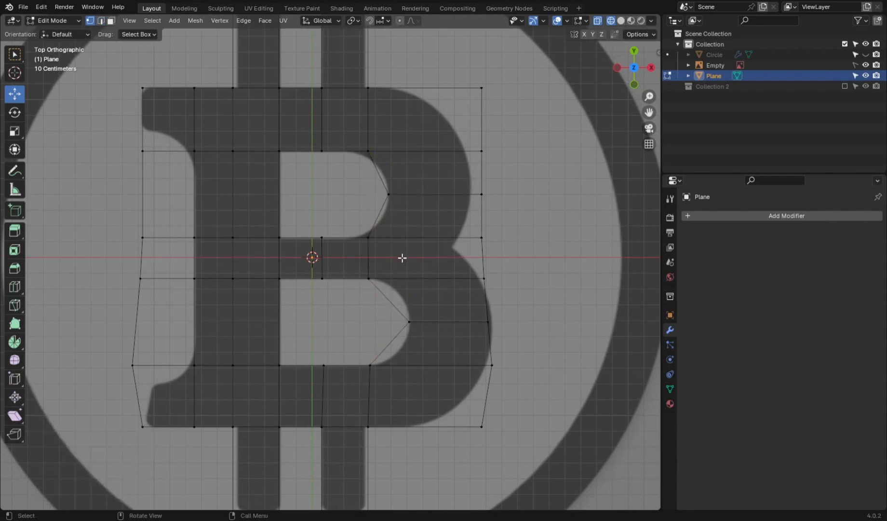
# - Move the outer vertices at the crossbar's top and bottom edges inward along X to follow the reference outline
pyautogui.scroll(2, 444, 244)
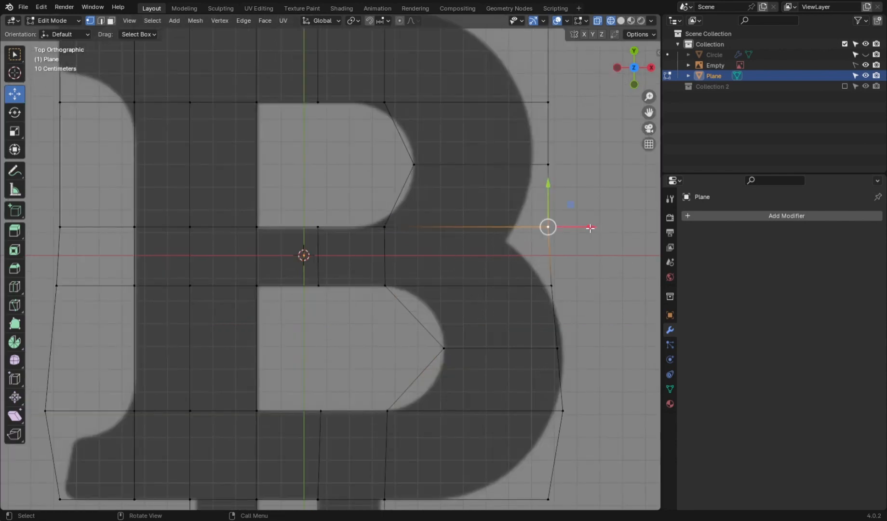
pyautogui.press('g')
pyautogui.press('x')
pyautogui.click(555, 228)
pyautogui.click(562, 287)
pyautogui.press('g')
pyautogui.press('x')
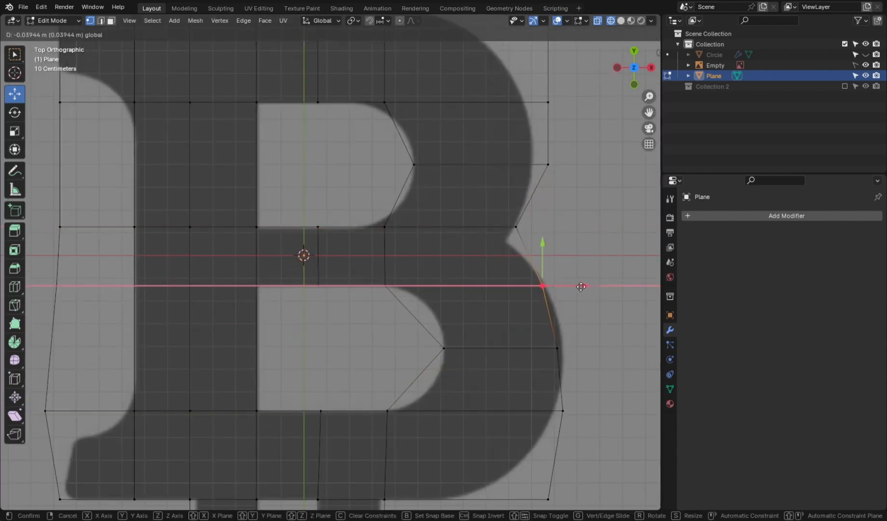
pyautogui.moveTo(581, 286); pyautogui.dragTo(584, 286)
# - Adjust the lower bowl's outer midpoint vertex and the one below it along X to match the curve
pyautogui.keyDown('shift'); pyautogui.moveTo(575, 336); pyautogui.dragTo(548, 290, button='middle'); pyautogui.keyUp('shift')
pyautogui.click(531, 302)
pyautogui.moveTo(569, 303); pyautogui.dragTo(573, 303)
pyautogui.keyDown('shift'); pyautogui.moveTo(552, 349); pyautogui.dragTo(532, 291, button='middle'); pyautogui.keyUp('shift')
pyautogui.click(516, 306)
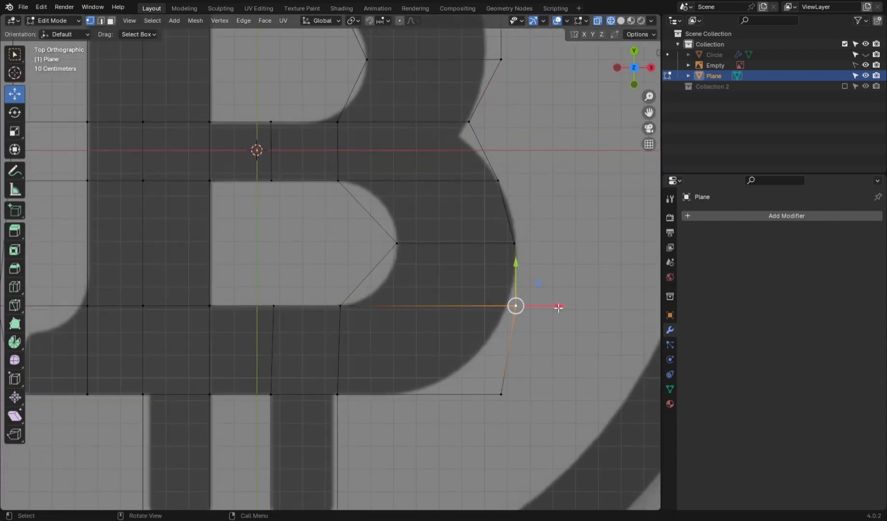
pyautogui.moveTo(558, 307); pyautogui.dragTo(550, 308)
# - Move the lower bowl's outer bottom corner vertex inward along X and up along Y onto the curve
pyautogui.keyDown('shift'); pyautogui.moveTo(523, 362); pyautogui.dragTo(506, 320, button='middle'); pyautogui.keyUp('shift')
pyautogui.click(487, 351)
pyautogui.moveTo(524, 353); pyautogui.dragTo(489, 353)
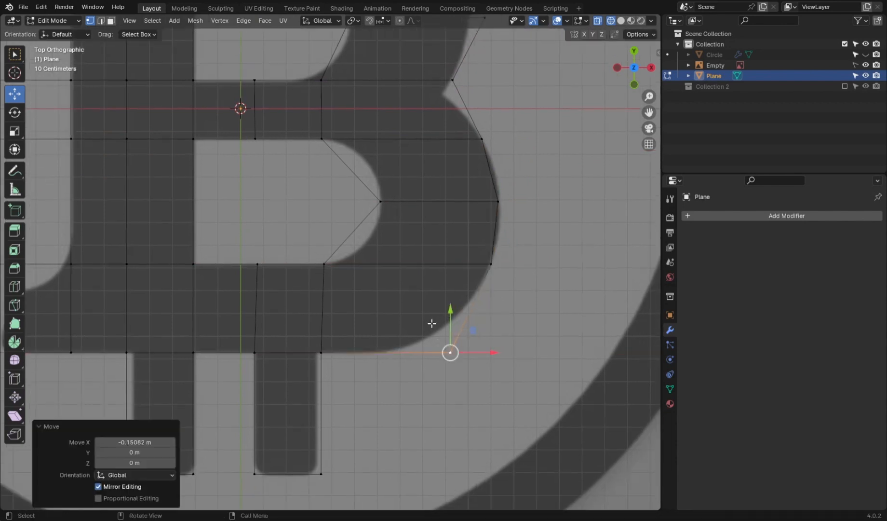
pyautogui.moveTo(444, 312); pyautogui.dragTo(440, 289)
pyautogui.moveTo(490, 331); pyautogui.dragTo(476, 331)
pyautogui.moveTo(434, 291); pyautogui.dragTo(436, 303)
# - Move the two outer vertices of the stem's lower-left serif onto the corners of its reference outline
pyautogui.scroll(-2, 270, 274)
pyautogui.keyDown('shift'); pyautogui.moveTo(245, 276); pyautogui.dragTo(381, 319, button='middle'); pyautogui.keyUp('shift')
pyautogui.scroll(3, 366, 319)
pyautogui.click(149, 335)
pyautogui.keyDown('shift'); pyautogui.moveTo(201, 328); pyautogui.dragTo(292, 300, button='middle'); pyautogui.keyUp('shift')
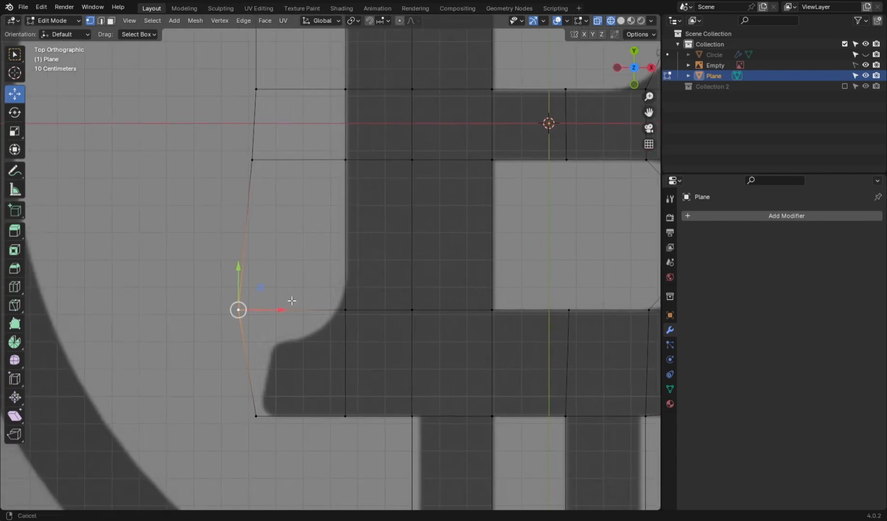
pyautogui.moveTo(279, 309); pyautogui.dragTo(322, 310)
pyautogui.moveTo(273, 278); pyautogui.dragTo(273, 308)
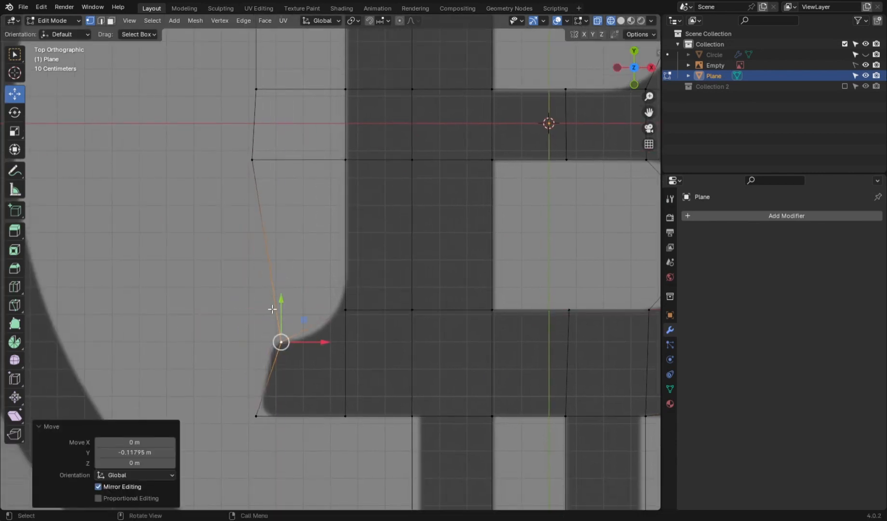
pyautogui.moveTo(304, 350); pyautogui.dragTo(305, 350)
pyautogui.moveTo(324, 343); pyautogui.dragTo(315, 343)
pyautogui.click(256, 416)
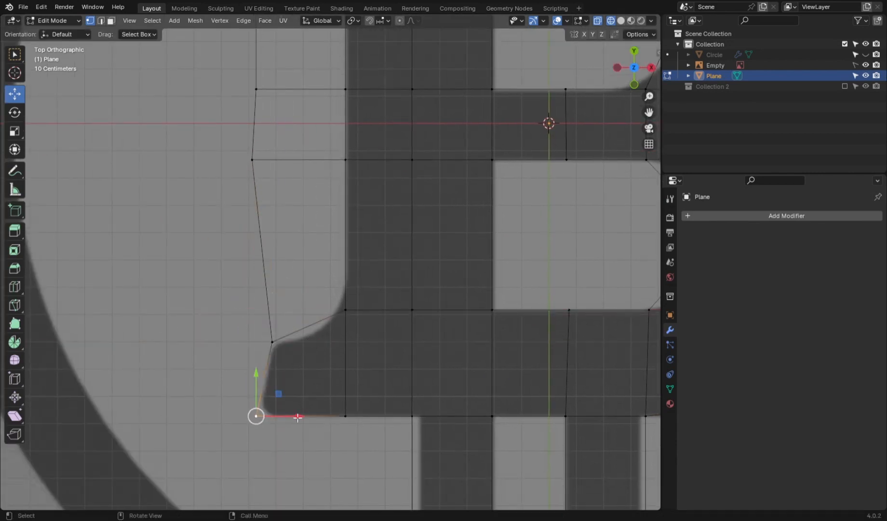
pyautogui.moveTo(297, 416); pyautogui.dragTo(301, 416)
# - Delete the three faces outside the stem's left edge, between the upper and lower serifs
pyautogui.press('3')
pyautogui.keyDown('shift'); pyautogui.moveTo(299, 218); pyautogui.dragTo(287, 311, button='middle'); pyautogui.keyUp('shift')
pyautogui.click(307, 289)
pyautogui.keyDown('shift'); pyautogui.click(287, 303); pyautogui.keyUp('shift')
pyautogui.keyDown('shift'); pyautogui.click(287, 213); pyautogui.keyUp('shift')
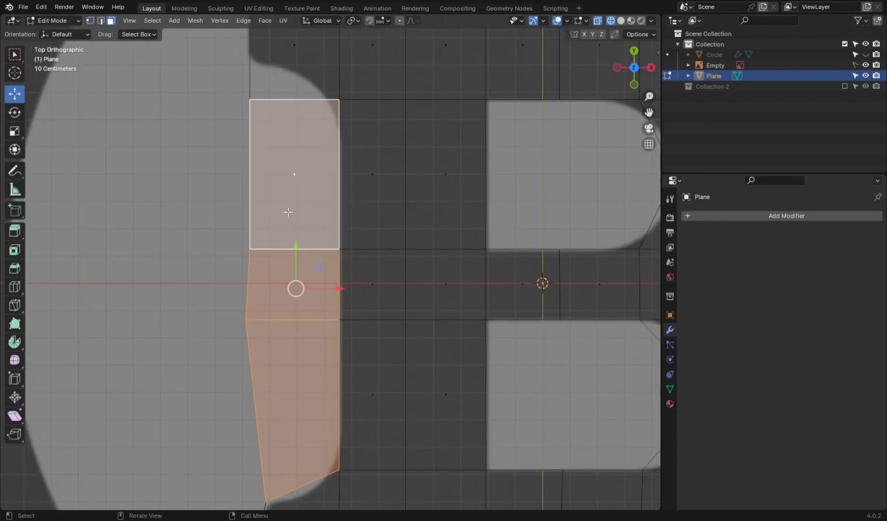
pyautogui.press('x')
pyautogui.click(276, 209)
# - Move the upper-left serif's lower outer vertex up along Y to the serif's outline
pyautogui.keyDown('shift'); pyautogui.moveTo(276, 209); pyautogui.dragTo(280, 345, button='middle'); pyautogui.keyUp('shift')
pyautogui.press('1')
pyautogui.click(257, 236)
pyautogui.moveTo(256, 188); pyautogui.dragTo(256, 186)
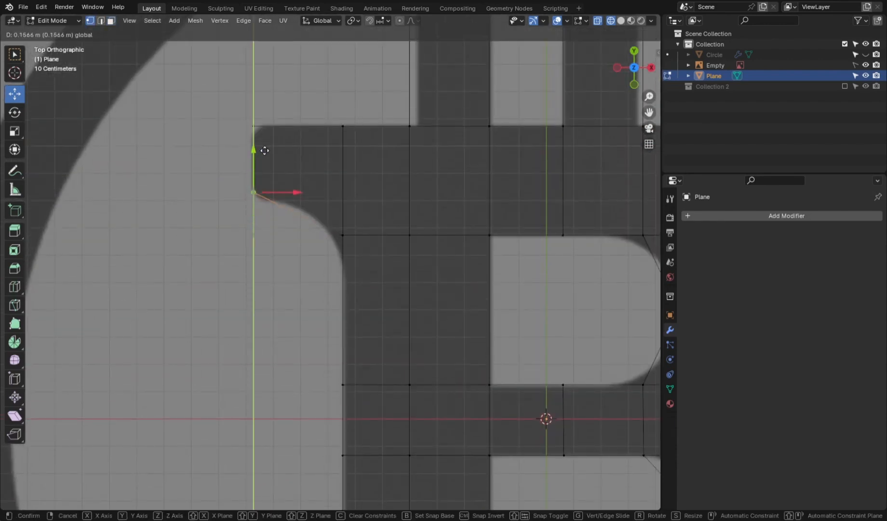
pyautogui.moveTo(264, 151); pyautogui.dragTo(264, 154)
pyautogui.click(362, 241)
pyautogui.click(262, 317)
pyautogui.scroll(-3, 289, 251)
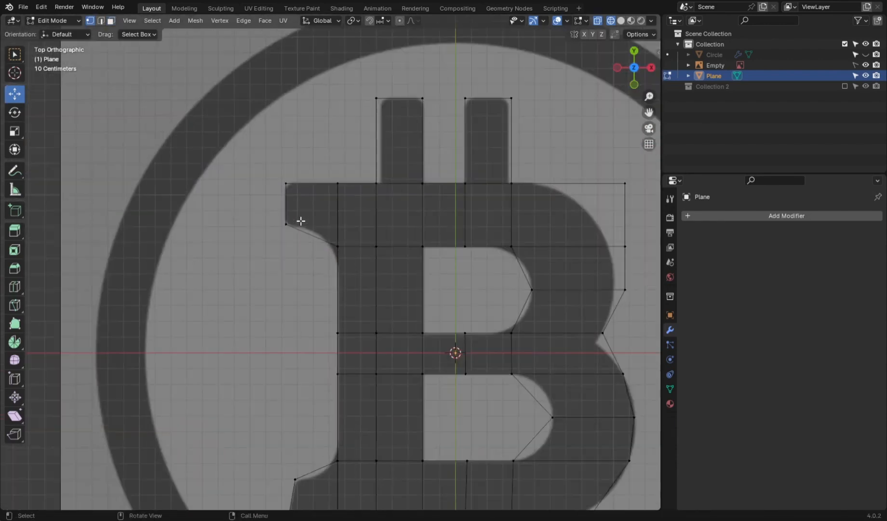
# - Move the upper bowl's outer top corner vertex inward along X and down along Y onto the curve
pyautogui.keyDown('shift'); pyautogui.moveTo(405, 202); pyautogui.dragTo(293, 183, button='middle'); pyautogui.keyUp('shift')
pyautogui.click(516, 176)
pyautogui.keyDown('shift'); pyautogui.moveTo(517, 177); pyautogui.dragTo(451, 200, button='middle'); pyautogui.keyUp('shift')
pyautogui.moveTo(475, 192); pyautogui.dragTo(441, 199)
pyautogui.moveTo(406, 150); pyautogui.dragTo(406, 168)
# - Move the upper bowl's next two outer vertices inward along X to match the curve, the first by about 0.08 m
pyautogui.click(447, 251)
pyautogui.moveTo(485, 248); pyautogui.dragTo(473, 248)
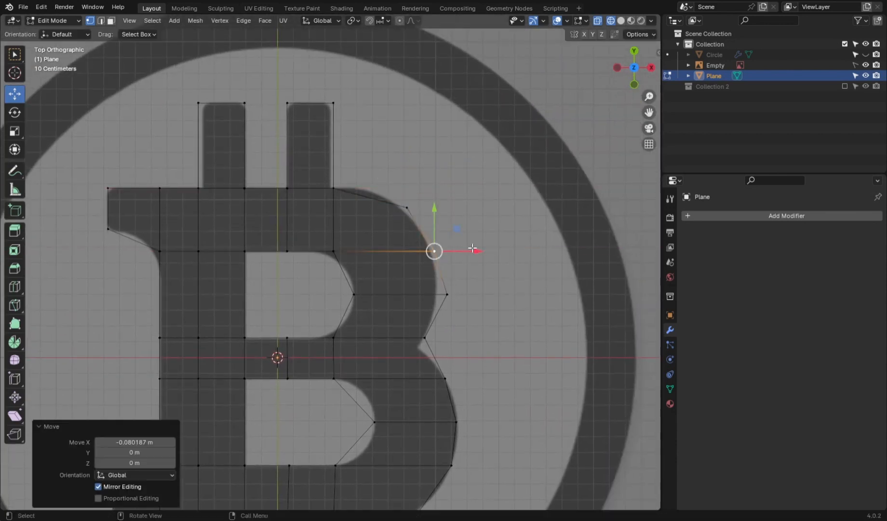
pyautogui.click(446, 294)
pyautogui.moveTo(486, 297); pyautogui.dragTo(463, 295)
# - Move the vertex between the bowls about 0.04 m inward along X and slightly down into the notch
pyautogui.click(424, 337)
pyautogui.scroll(3, 485, 357)
pyautogui.moveTo(512, 326); pyautogui.dragTo(502, 326)
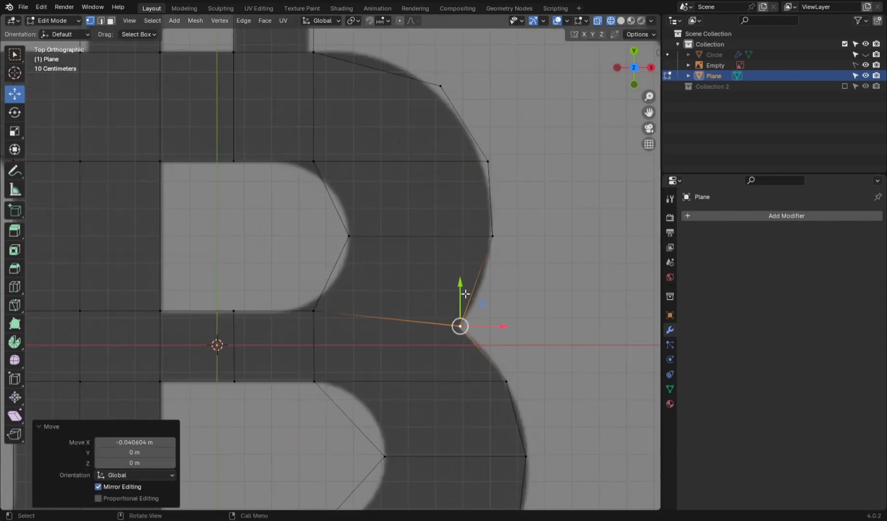
pyautogui.moveTo(460, 286); pyautogui.dragTo(460, 291)
# - Return to Object Mode and add a Solidify modifier to the B-shaped plane
pyautogui.scroll(-6, 366, 291)
pyautogui.press('Tab')
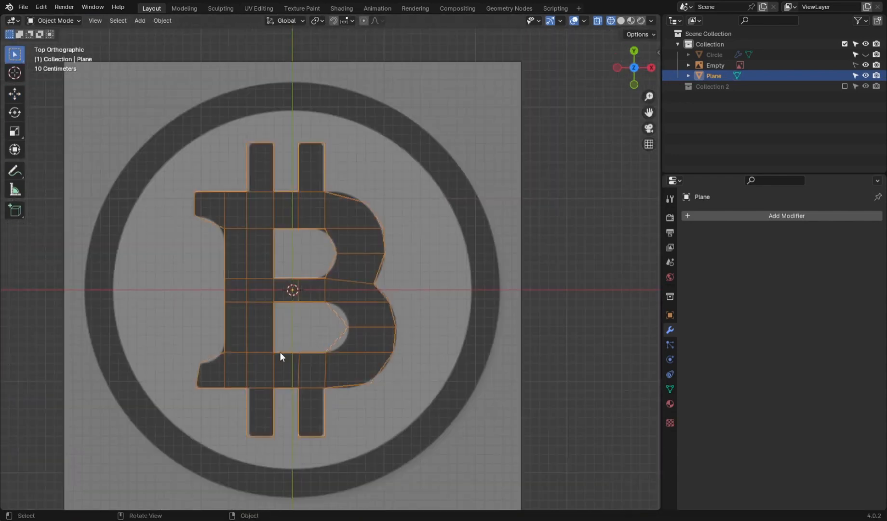
pyautogui.moveTo(281, 357); pyautogui.dragTo(379, 313, button='middle')
pyautogui.click(722, 220)
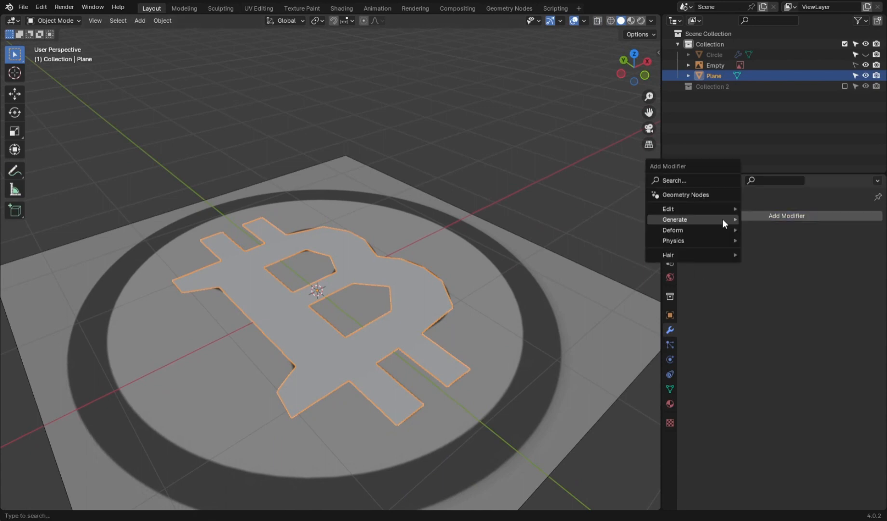
pyautogui.moveTo(722, 218)
pyautogui.click(753, 343)
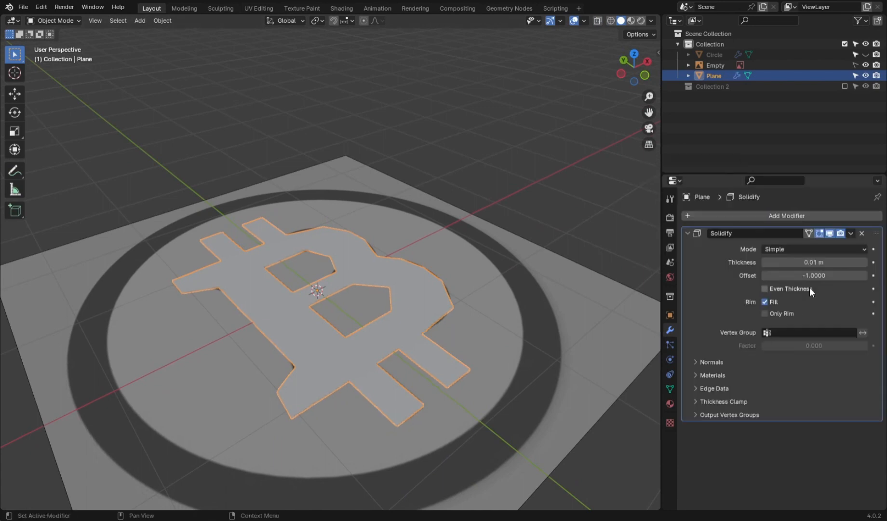
# - Set the Solidify modifier's thickness to 1 m and its offset to 0
pyautogui.click(807, 261)
pyautogui.write('1')
pyautogui.press('Return')
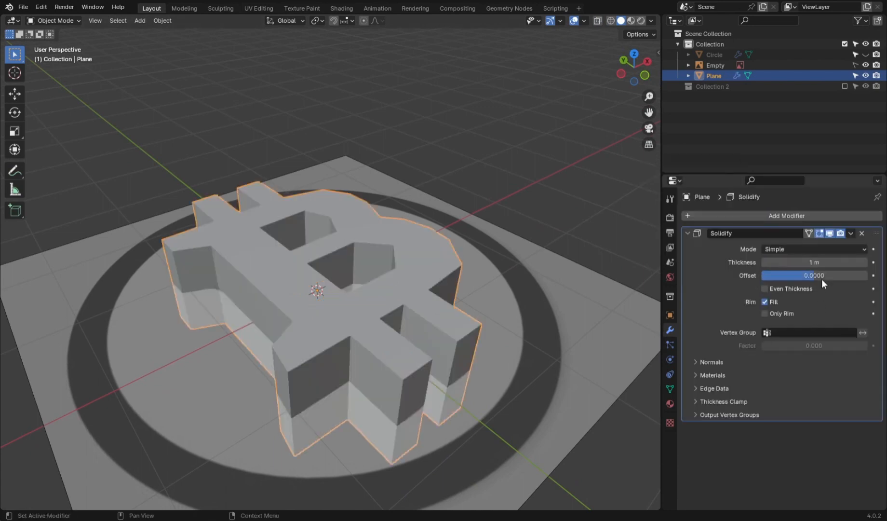
# - Set the Solidify modifier's thickness to 0.25 m and collapse its settings
pyautogui.click(814, 262)
pyautogui.write('0.5')
pyautogui.press('Return')
pyautogui.click(803, 262)
pyautogui.write('0.15')
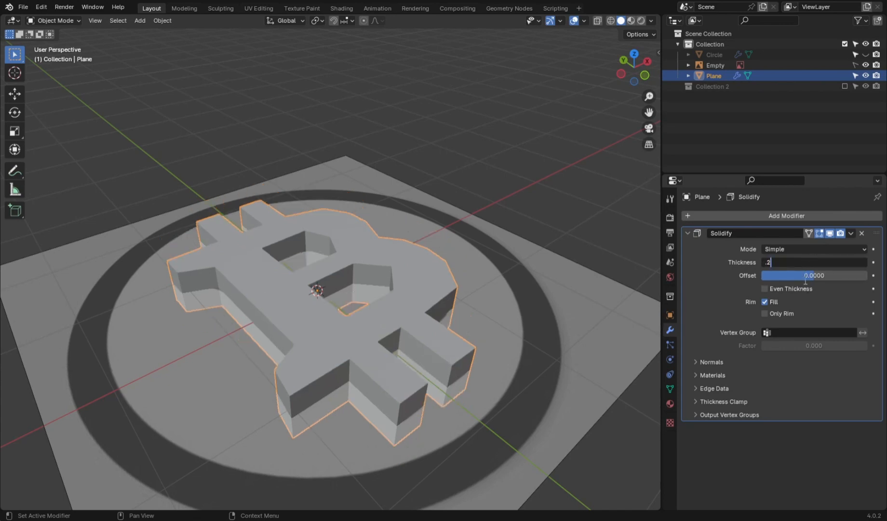
pyautogui.press('Return')
pyautogui.click(687, 233)
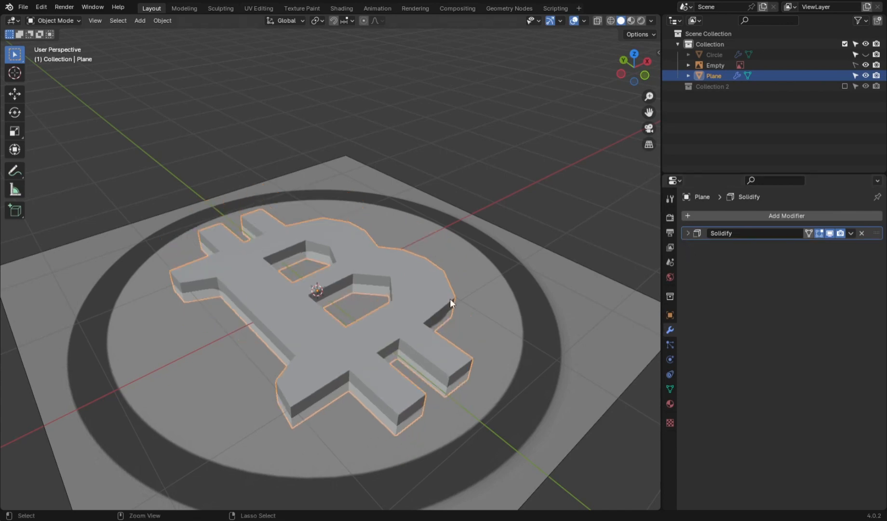
# - Add a level 1 Subdivision modifier to the B and place it above the Solidify modifier
pyautogui.hotkey('ctrl', '1')
pyautogui.moveTo(877, 247); pyautogui.dragTo(876, 232)
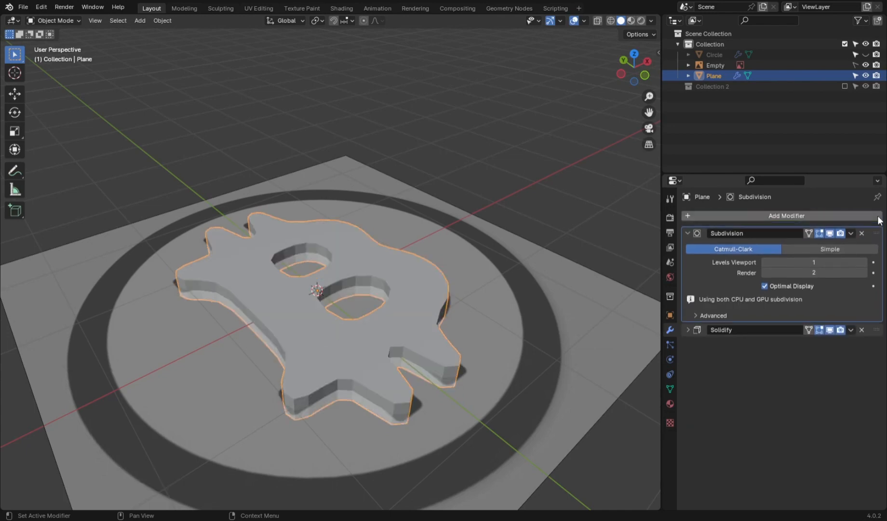
pyautogui.moveTo(333, 285)
pyautogui.mouseDown(button='middle')
pyautogui.moveTo(384, 267)
pyautogui.moveTo(354, 275)
pyautogui.mouseUp(button='middle')
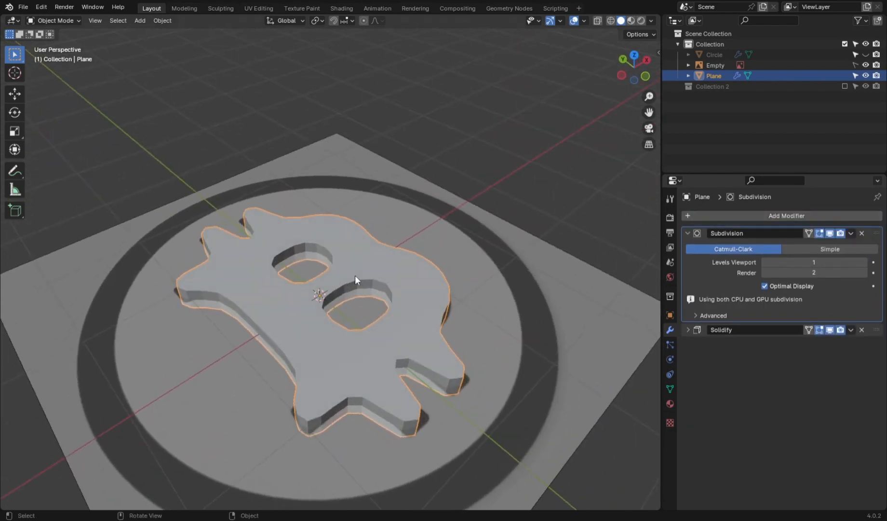
# - Examine from above in wireframe how the subdivided B outline matches the reference image, especially at the notch between the bowls
pyautogui.press('KP_7')
pyautogui.scroll(4, 353, 282)
pyautogui.hotkey('shift', 'z')
pyautogui.press('Tab')
pyautogui.scroll(2, 457, 308)
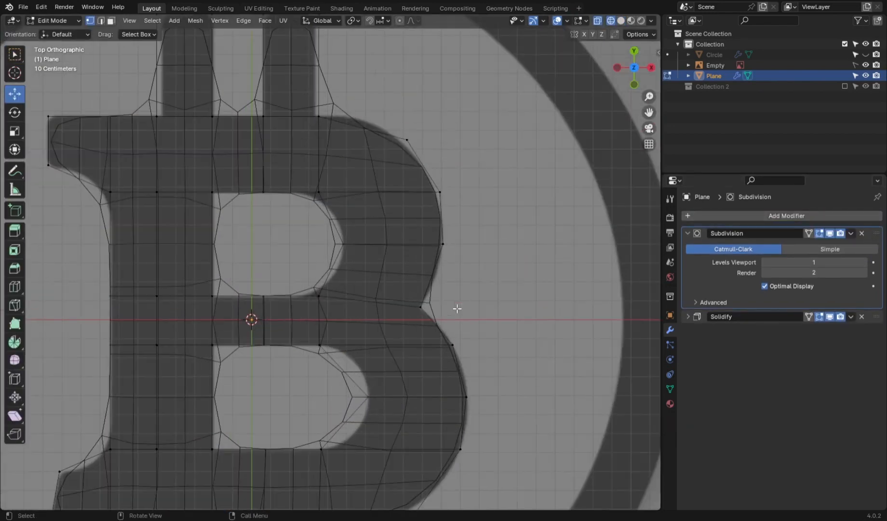
pyautogui.keyDown('alt'); pyautogui.click(456, 311); pyautogui.keyUp('alt')
pyautogui.click(456, 310)
pyautogui.keyDown('alt'); pyautogui.click(456, 311); pyautogui.keyUp('alt')
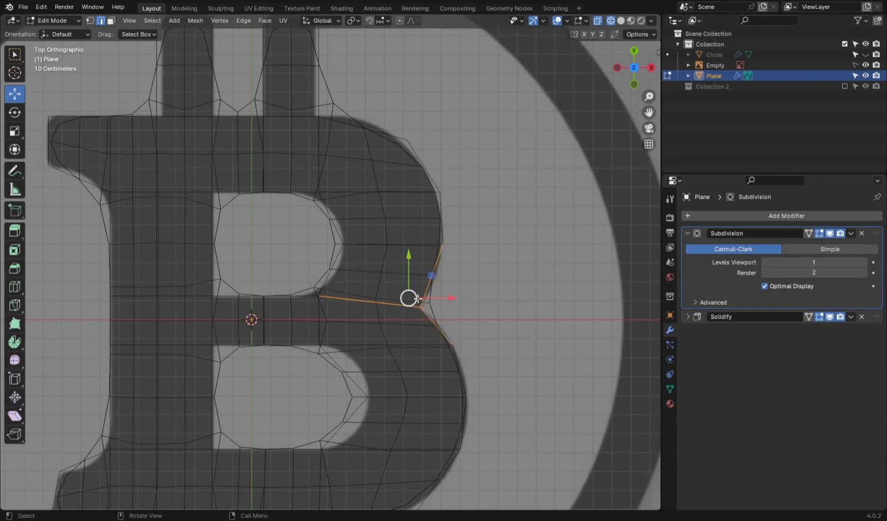
pyautogui.press('1')
pyautogui.click(475, 293)
pyautogui.click(405, 314)
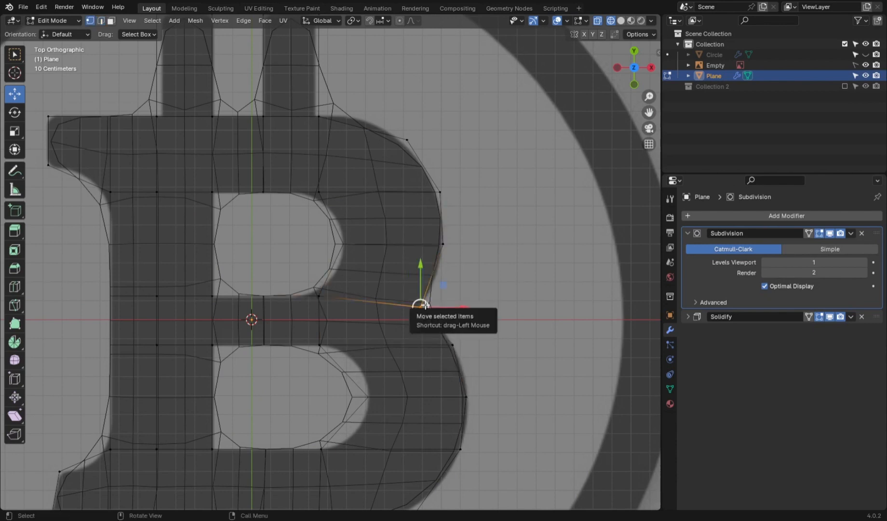
pyautogui.press('Tab')
pyautogui.scroll(-3, 332, 301)
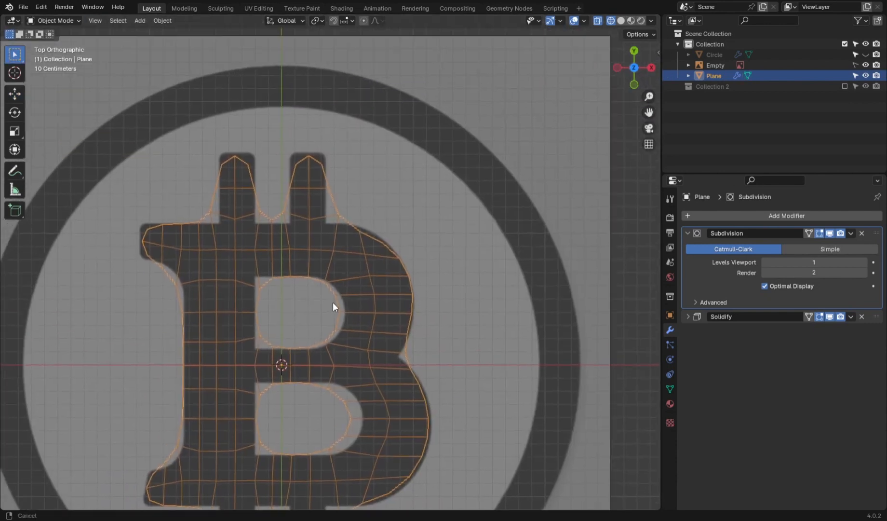
pyautogui.press('Tab')
pyautogui.scroll(-1, 405, 310)
pyautogui.press('Tab')
pyautogui.moveTo(405, 310); pyautogui.dragTo(359, 266, button='middle')
pyautogui.scroll(-4, 359, 266)
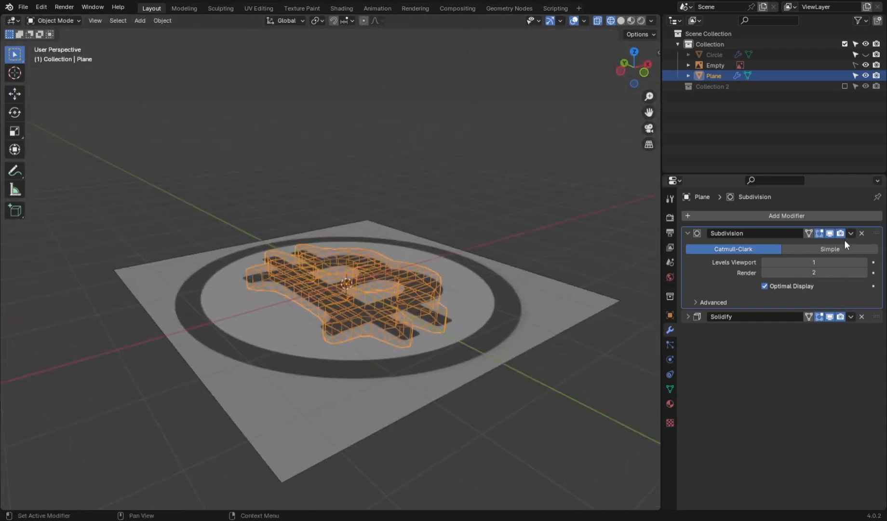
# - Remove the Subdivision modifier and apply the Solidify modifier to the B mesh
pyautogui.click(861, 233)
pyautogui.click(849, 233)
pyautogui.click(833, 244)
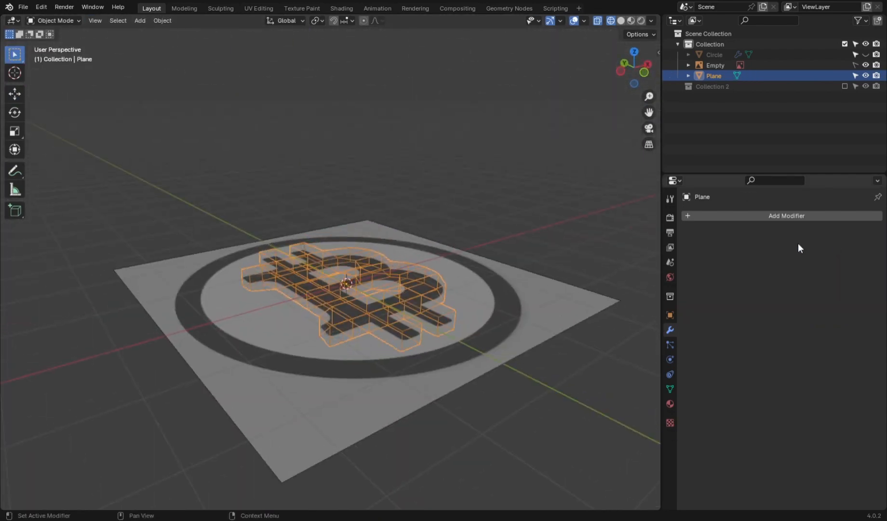
# - Add a level 1 Subdivision modifier to the solid B and compare its mesh with the reference from above in Edit Mode
pyautogui.hotkey('ctrl', '1')
pyautogui.moveTo(470, 277); pyautogui.dragTo(381, 326, button='middle')
pyautogui.press('Tab')
pyautogui.scroll(4, 381, 326)
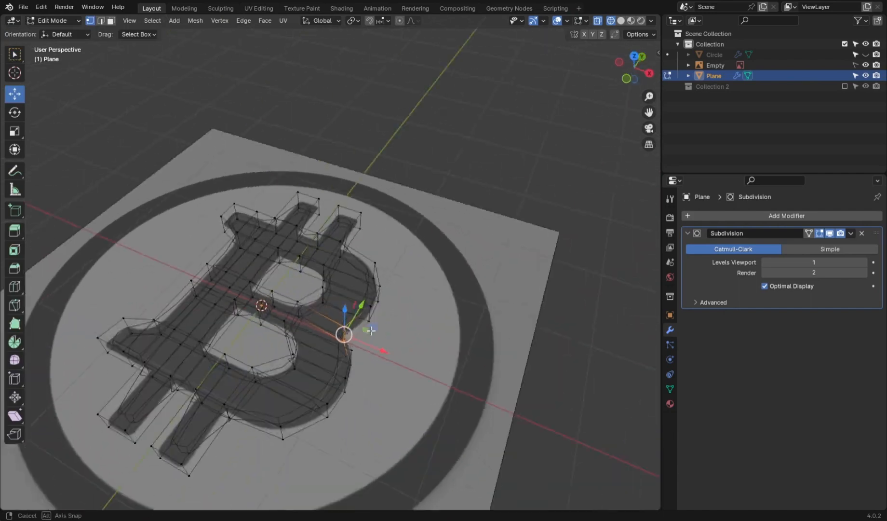
pyautogui.hotkey('alt', 'z')
pyautogui.scroll(2, 381, 344)
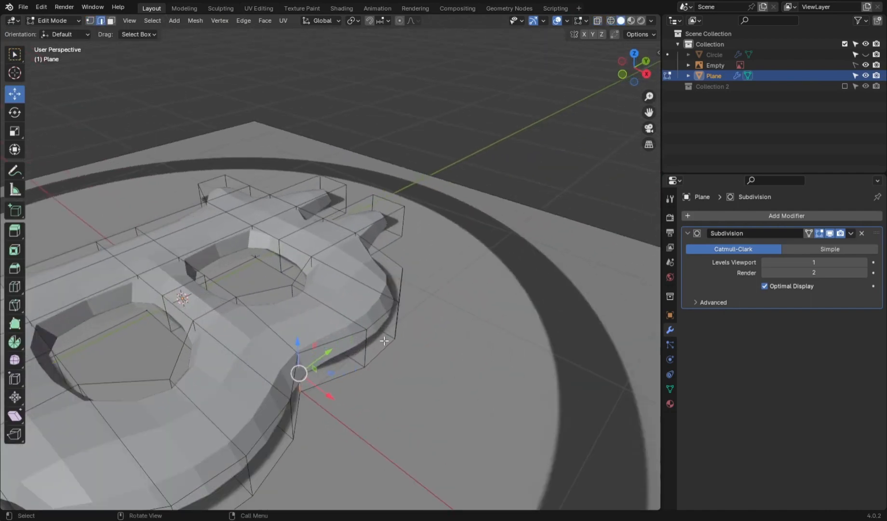
pyautogui.press('KP_7')
pyautogui.hotkey('alt', 'z')
pyautogui.scroll(5, 390, 356)
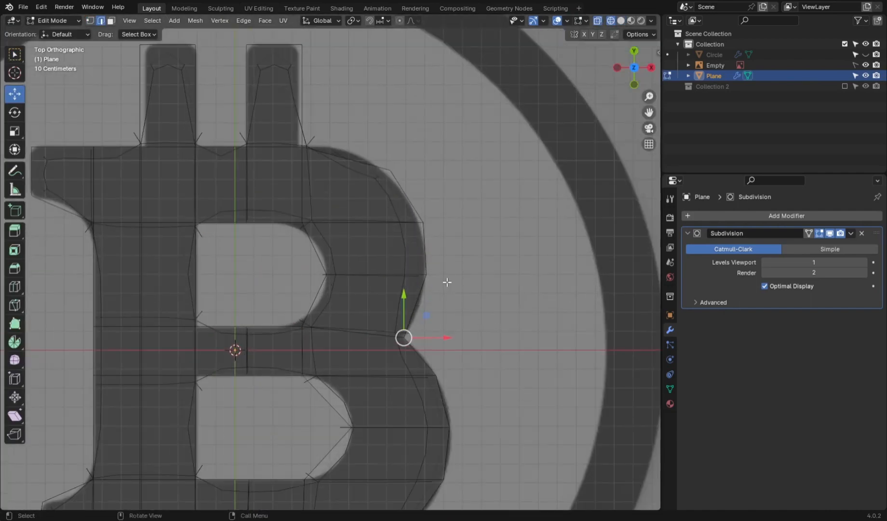
# - Try the Subdivision modifier's on-cage display in Edit Mode and turn it off again
pyautogui.click(809, 233)
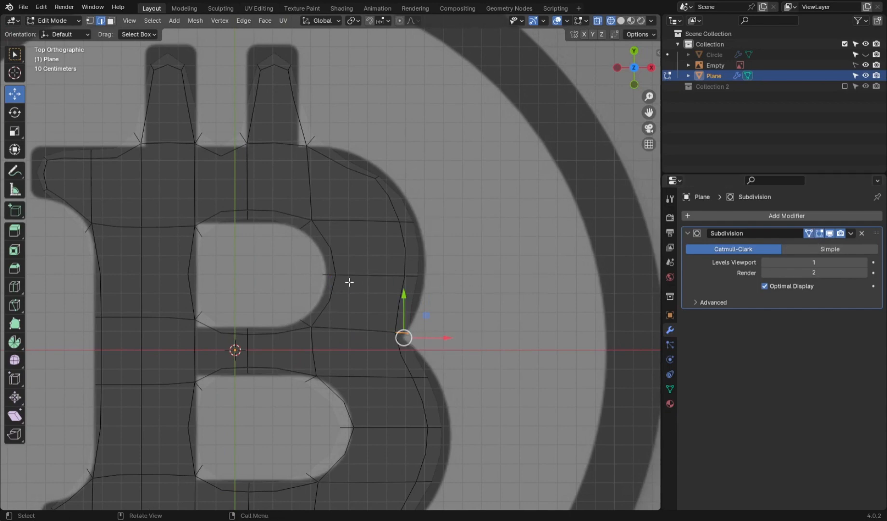
pyautogui.hotkey('alt', 'z')
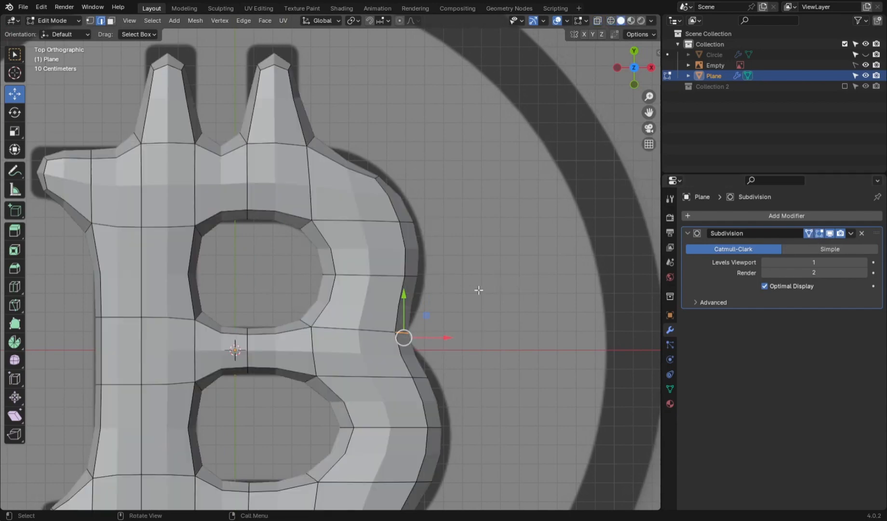
pyautogui.hotkey('shift', 'z')
pyautogui.click(809, 233)
pyautogui.hotkey('shift', 'z')
# - Select the upper face's outer outline and both hole rims and set their mean crease to 1
pyautogui.scroll(-3, 445, 343)
pyautogui.moveTo(446, 343); pyautogui.dragTo(433, 296, button='middle')
pyautogui.press('3')
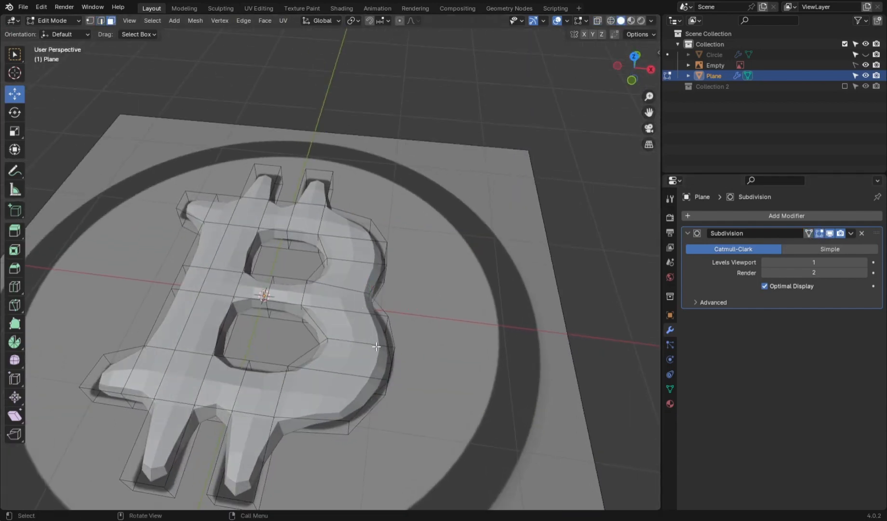
pyautogui.keyDown('alt'); pyautogui.click(370, 346); pyautogui.keyUp('alt')
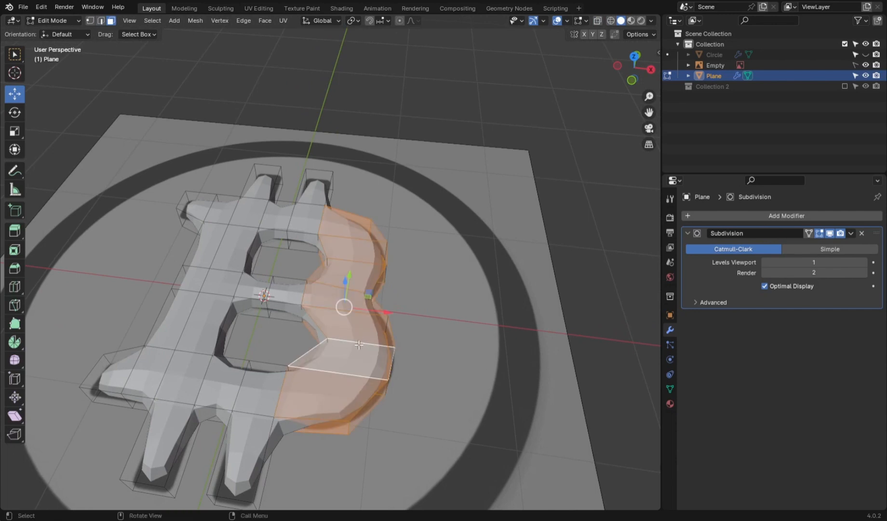
pyautogui.moveTo(358, 344); pyautogui.dragTo(336, 352, button='middle')
pyautogui.press('2')
pyautogui.keyDown('alt'); pyautogui.click(218, 361); pyautogui.keyUp('alt')
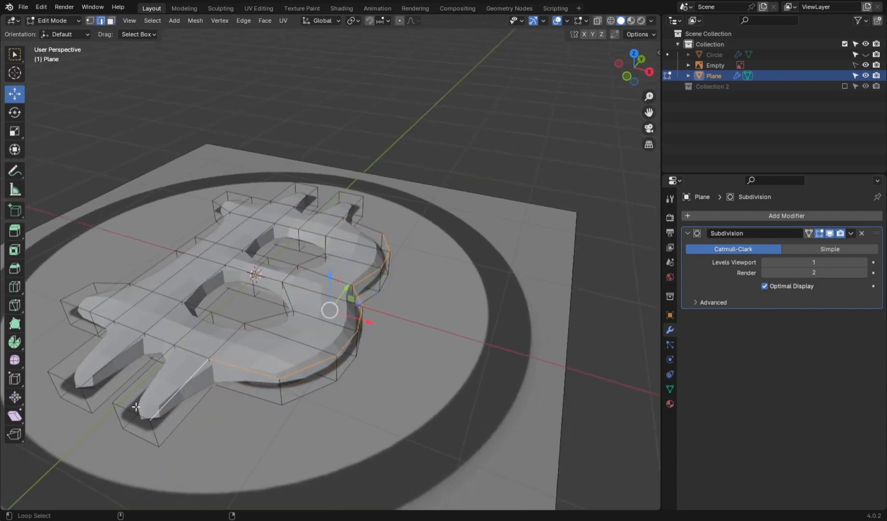
pyautogui.keyDown('alt'); pyautogui.click(158, 368); pyautogui.keyUp('alt')
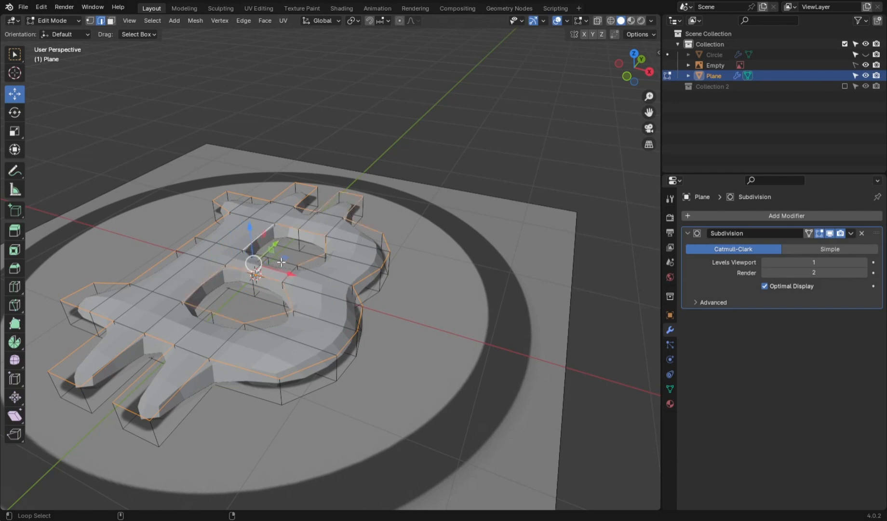
pyautogui.click(658, 52)
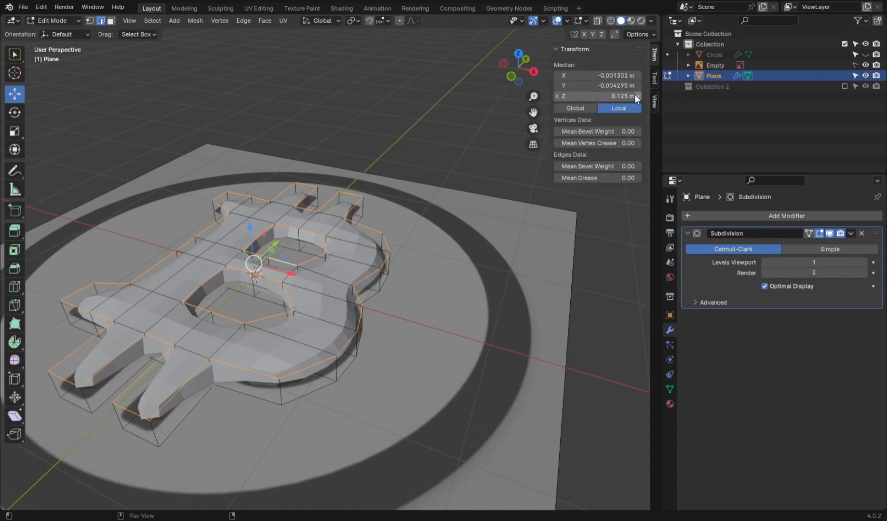
pyautogui.write('1')
pyautogui.press('Return')
pyautogui.hotkey('alt', 'a')
# - Crease the vertical corner edges of the two bars projecting from the base of the B
pyautogui.moveTo(375, 331); pyautogui.dragTo(355, 360, button='middle')
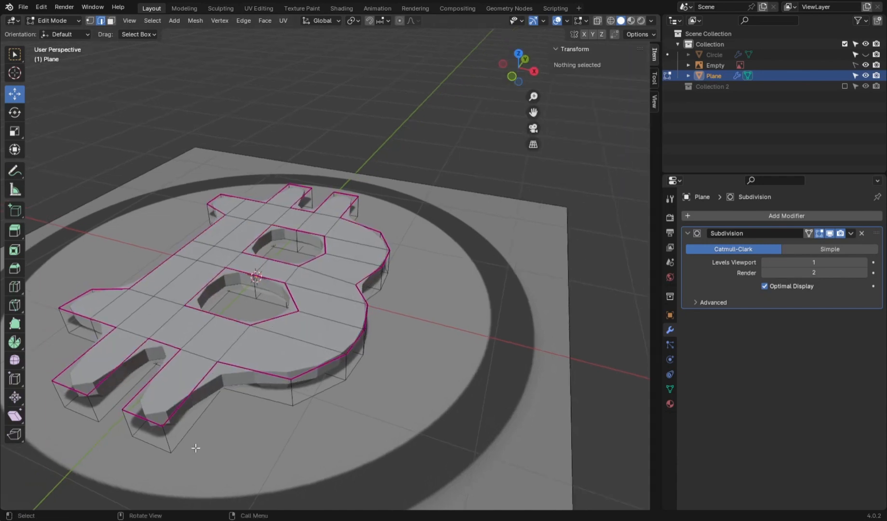
pyautogui.click(130, 429)
pyautogui.keyDown('shift'); pyautogui.click(211, 383); pyautogui.keyUp('shift')
pyautogui.moveTo(211, 383); pyautogui.dragTo(346, 408, button='middle')
pyautogui.keyDown('shift'); pyautogui.click(320, 421); pyautogui.keyUp('shift')
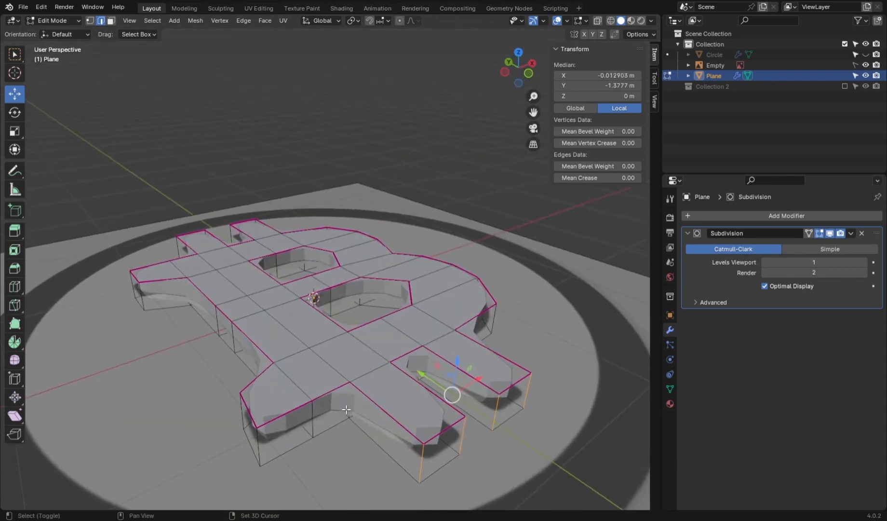
pyautogui.keyDown('shift'); pyautogui.click(346, 408); pyautogui.keyUp('shift')
pyautogui.moveTo(424, 431); pyautogui.dragTo(351, 439, button='middle')
pyautogui.scroll(-2, 351, 439)
pyautogui.moveTo(557, 291); pyautogui.dragTo(453, 322, button='middle')
pyautogui.hotkey('alt', 'a')
# - Add one centred loop cut around the side walls at half the B's thickness
pyautogui.hotkey('ctrl', 'r')
pyautogui.click(324, 297)
pyautogui.rightClick(324, 297)
# - Delete all vertices on the underside of the B, below the mid-height loop, and return to Object Mode
pyautogui.press('KP_1')
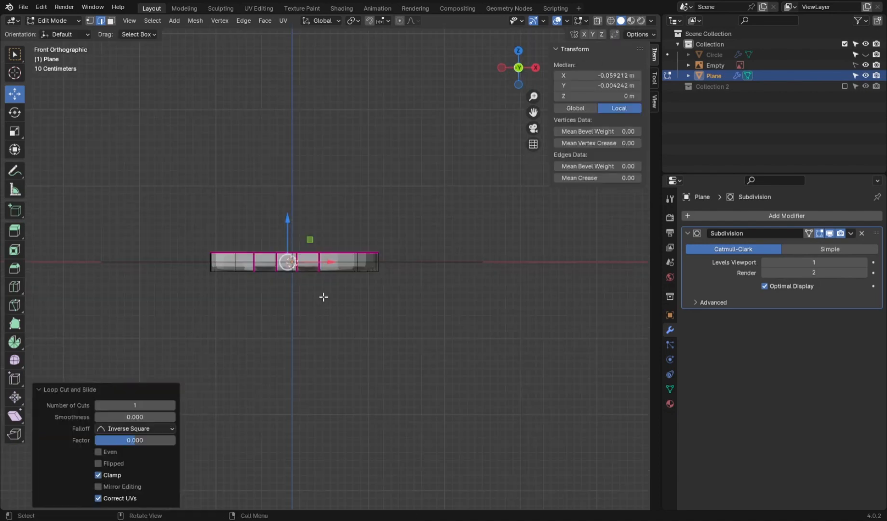
pyautogui.press('1')
pyautogui.hotkey('shift', 'z')
pyautogui.moveTo(405, 268); pyautogui.dragTo(176, 322)
pyautogui.press('x')
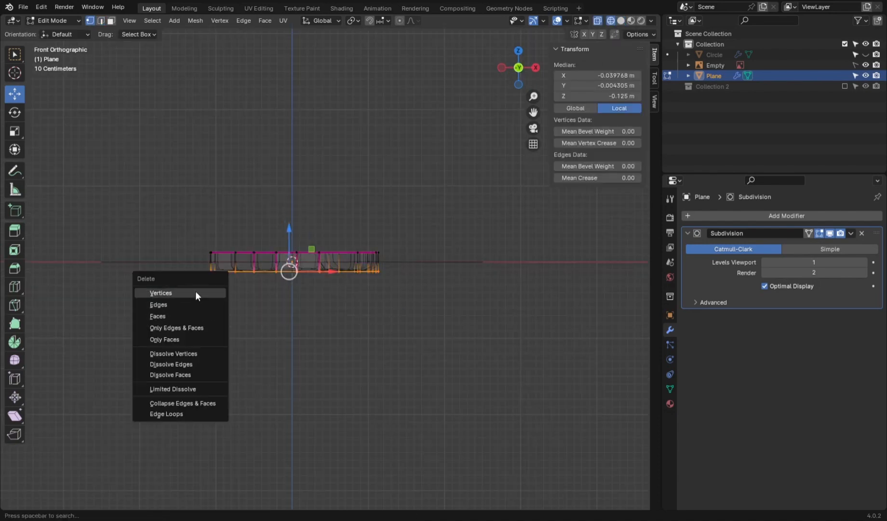
pyautogui.click(196, 292)
pyautogui.press('Tab')
pyautogui.hotkey('shift', 'z')
pyautogui.moveTo(453, 309)
pyautogui.mouseDown(button='middle')
pyautogui.moveTo(445, 348)
pyautogui.moveTo(368, 380)
pyautogui.moveTo(383, 301)
pyautogui.mouseUp(button='middle')
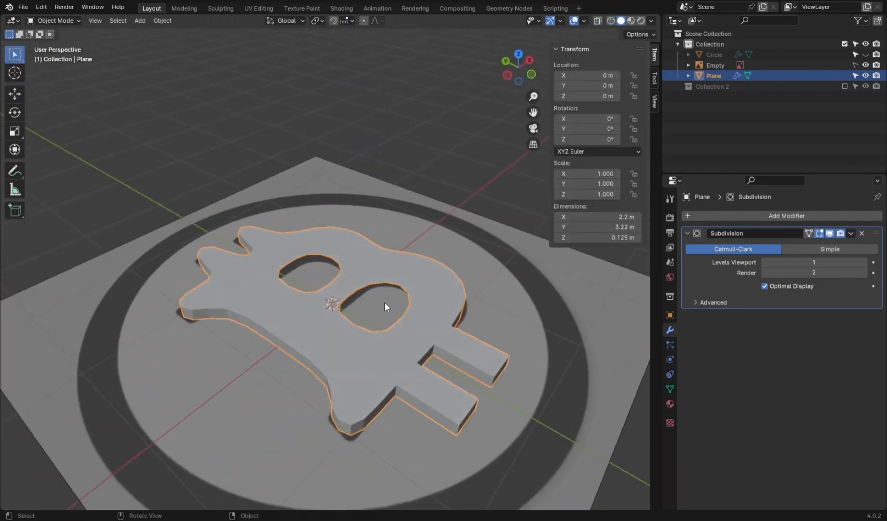
# - Select the vertical corner edges of the B's serifs and two upper bars and set their mean crease to 1
pyautogui.press('Tab')
pyautogui.press('2')
pyautogui.moveTo(346, 379); pyautogui.dragTo(453, 370, button='middle')
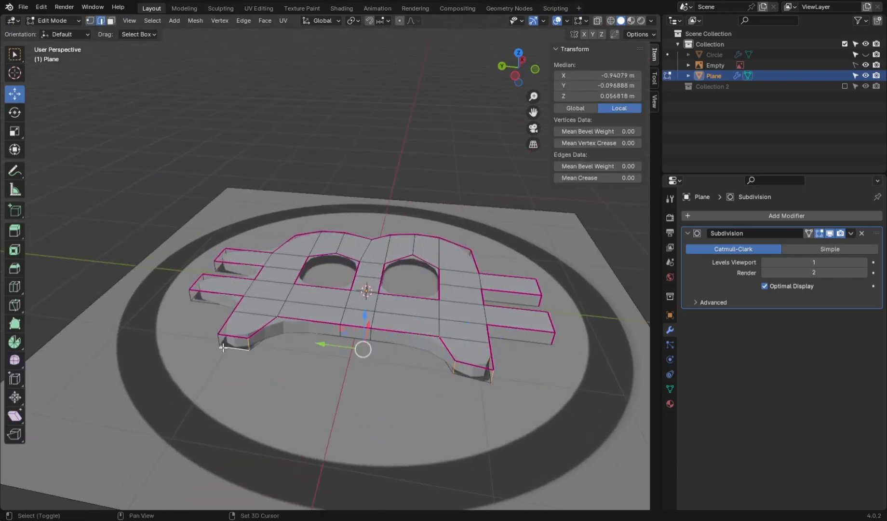
pyautogui.moveTo(222, 347); pyautogui.dragTo(495, 380, button='middle')
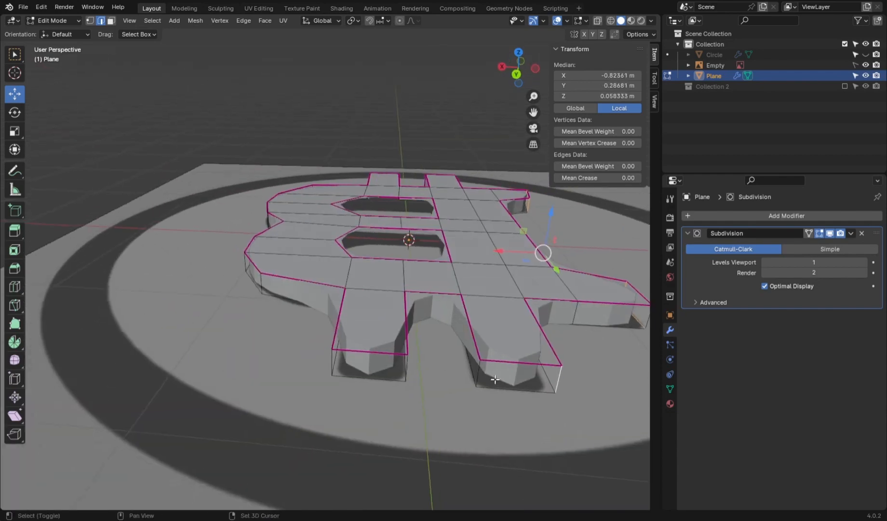
pyautogui.moveTo(452, 314); pyautogui.dragTo(368, 315, button='middle')
pyautogui.moveTo(308, 368); pyautogui.dragTo(358, 354, button='middle')
pyautogui.doubleClick(607, 177)
pyautogui.write('1')
pyautogui.press('Return')
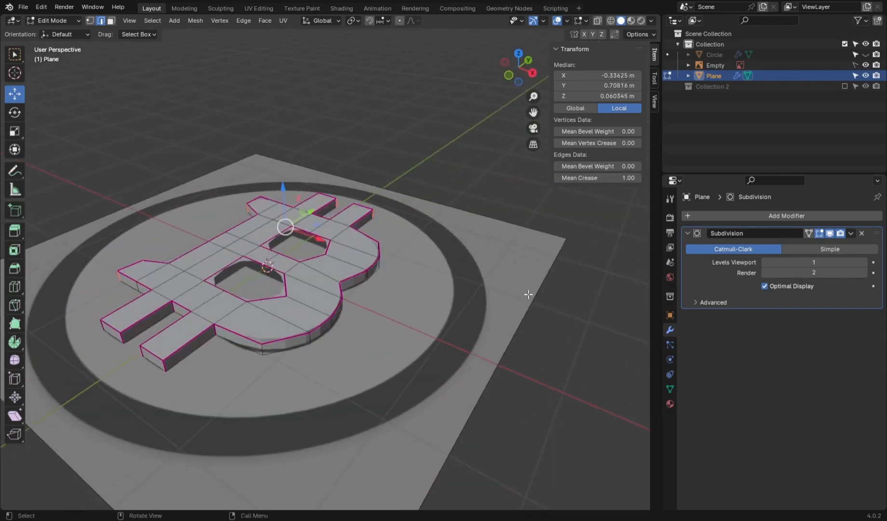
# - Extrude both hole rims 0.125 m straight down using snapping, and set the new lower edges' mean crease to 0
pyautogui.moveTo(390, 290); pyautogui.dragTo(335, 246, button='middle')
pyautogui.scroll(2, 352, 207)
pyautogui.click(352, 208)
pyautogui.moveTo(352, 207); pyautogui.dragTo(347, 246, button='middle')
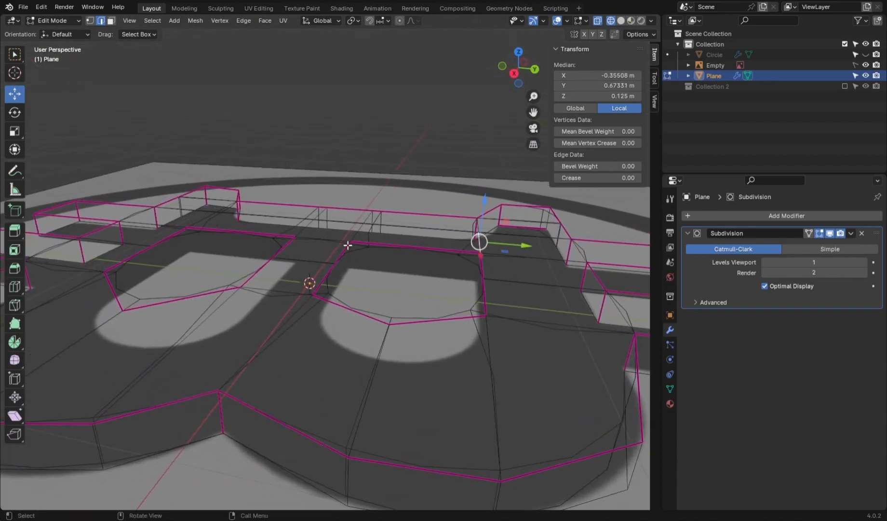
pyautogui.keyDown('alt'); pyautogui.click(358, 255); pyautogui.keyUp('alt')
pyautogui.scroll(-2, 354, 263)
pyautogui.keyDown('alt'); pyautogui.keyDown('shift'); pyautogui.click(279, 264); pyautogui.keyUp('shift'); pyautogui.keyUp('alt')
pyautogui.moveTo(410, 324); pyautogui.dragTo(413, 305, button='middle')
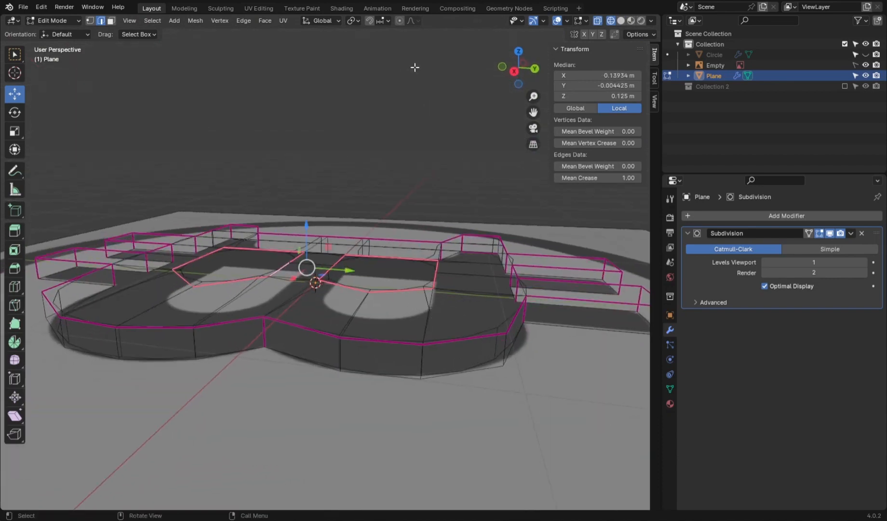
pyautogui.click(383, 21)
pyautogui.click(354, 96)
pyautogui.press('e')
pyautogui.rightClick(323, 297)
pyautogui.moveTo(308, 232); pyautogui.dragTo(348, 375)
pyautogui.moveTo(472, 276); pyautogui.dragTo(437, 305, button='middle')
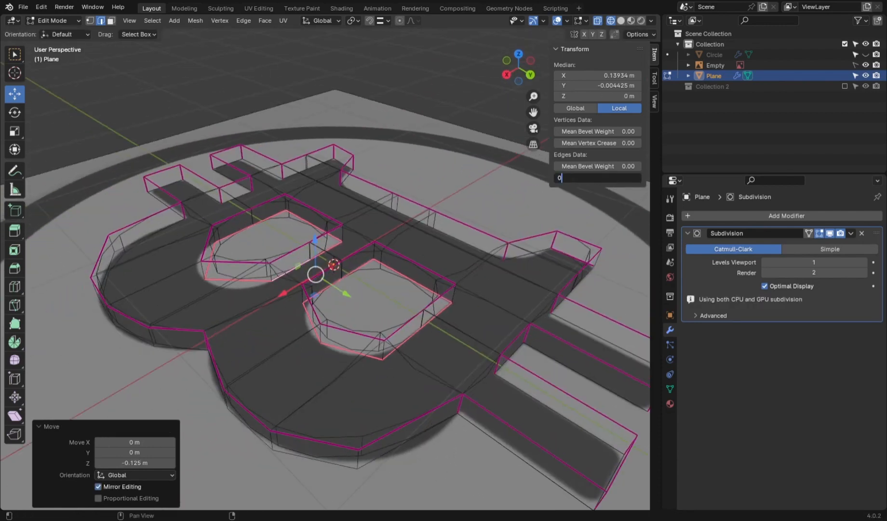
pyautogui.press('Return')
# - Select the vertical edges at the square corners along the straight side of both holes and set their mean crease to 1
pyautogui.scroll(2, 378, 283)
pyautogui.click(397, 256)
pyautogui.moveTo(382, 281); pyautogui.dragTo(424, 279, button='middle')
pyautogui.keyDown('shift'); pyautogui.click(447, 237); pyautogui.keyUp('shift')
pyautogui.moveTo(296, 280); pyautogui.dragTo(262, 258, button='middle')
pyautogui.keyDown('shift'); pyautogui.click(327, 250); pyautogui.keyUp('shift')
pyautogui.keyDown('shift'); pyautogui.click(264, 239); pyautogui.keyUp('shift')
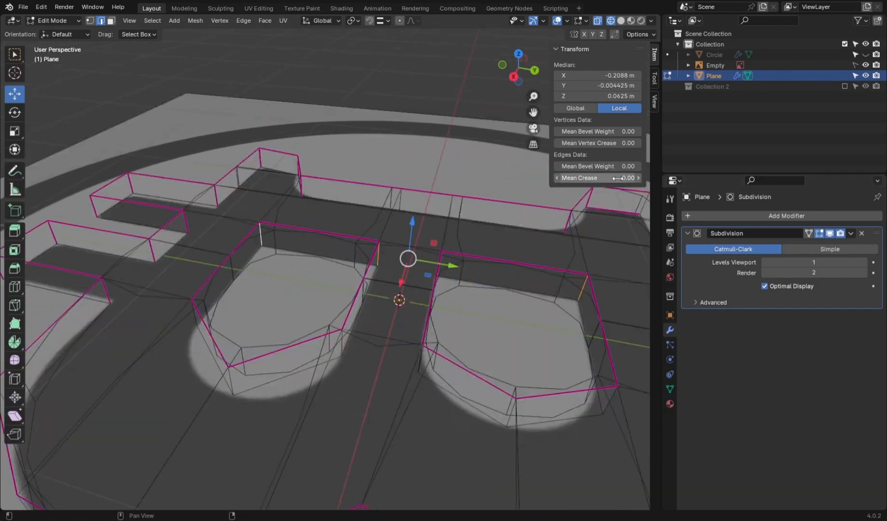
pyautogui.doubleClick(617, 177)
pyautogui.write('1')
pyautogui.press('Return')
# - Set the crease of the vertical edge at the upper serif's outer corner to 1
pyautogui.scroll(-4, 372, 164)
pyautogui.moveTo(376, 212); pyautogui.dragTo(442, 261, button='middle')
pyautogui.press('Tab')
pyautogui.hotkey('shift', 'z')
pyautogui.moveTo(338, 279)
pyautogui.mouseDown(button='middle')
pyautogui.moveTo(433, 352)
pyautogui.moveTo(382, 317)
pyautogui.moveTo(395, 336)
pyautogui.moveTo(477, 323)
pyautogui.mouseUp(button='middle')
pyautogui.press('Tab')
pyautogui.scroll(2, 477, 323)
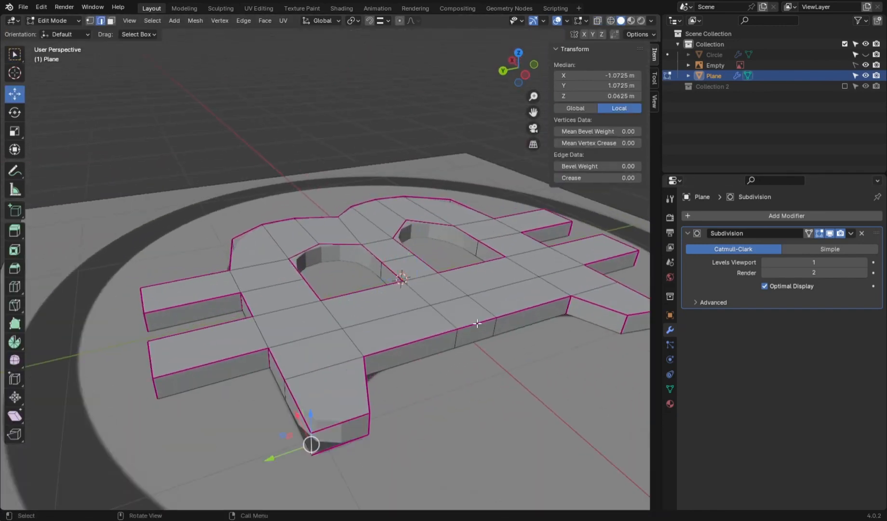
pyautogui.doubleClick(605, 178)
pyautogui.write('1')
pyautogui.press('Return')
# - Return to Object Mode, set the B's Subdivision viewport level to 2 and apply Shade Auto Smooth
pyautogui.scroll(-3, 483, 360)
pyautogui.press('Tab')
pyautogui.moveTo(429, 308); pyautogui.dragTo(351, 299, button='middle')
pyautogui.hotkey('ctrl', '2')
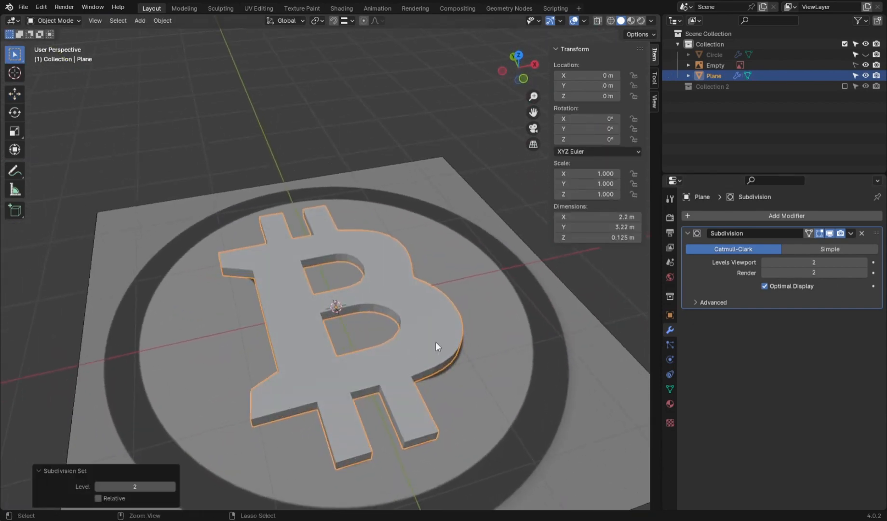
pyautogui.moveTo(436, 342); pyautogui.dragTo(400, 315, button='middle')
pyautogui.rightClick(400, 316)
pyautogui.click(366, 326)
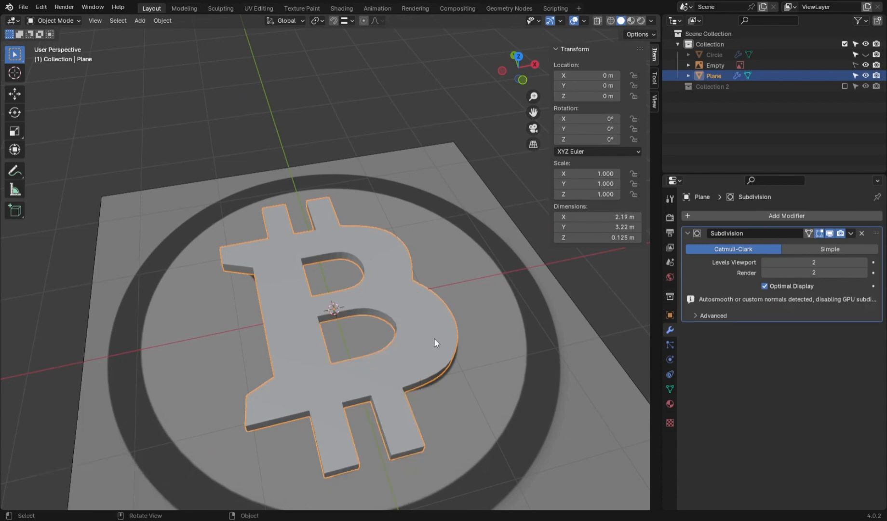
# - In the top x-ray view, move the upper bowl's top curve vertex about 0.086 m in -X and 0.104 m in +Y to fit the reference
pyautogui.press('KP_7')
pyautogui.scroll(3, 370, 304)
pyautogui.hotkey('alt', 'z')
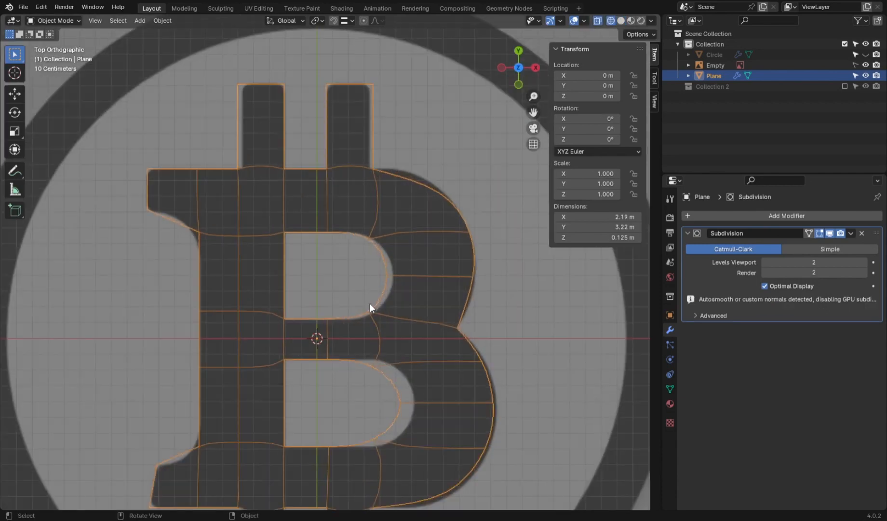
pyautogui.press('Tab')
pyautogui.keyDown('shift'); pyautogui.moveTo(429, 248); pyautogui.dragTo(416, 313, button='middle'); pyautogui.keyUp('shift')
pyautogui.scroll(2, 520, 227)
pyautogui.click(491, 244)
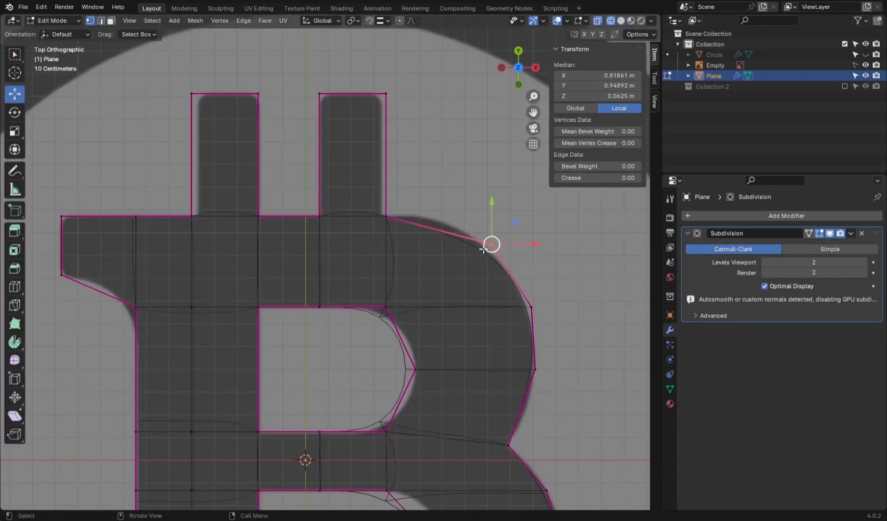
pyautogui.press('g')
pyautogui.click(470, 213)
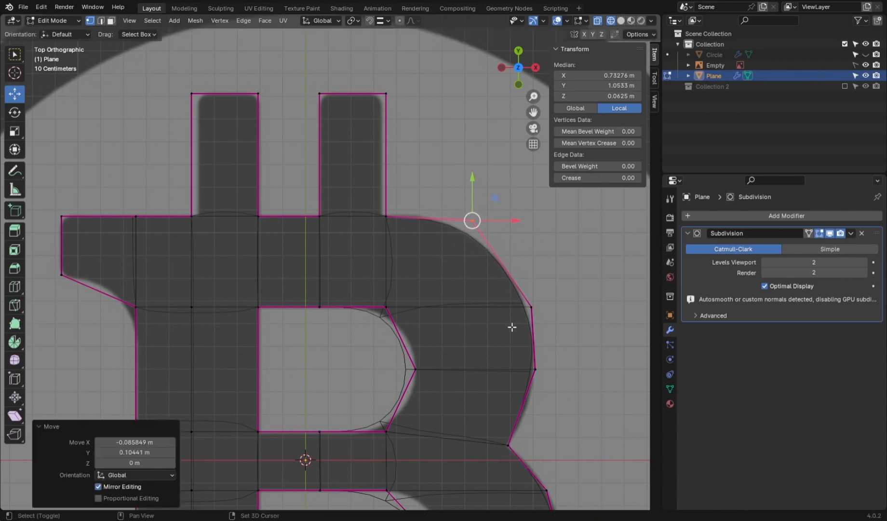
# - Move the three vertices on the upper hole's curved side about 0.04 m in +X to match the reference curve
pyautogui.keyDown('shift'); pyautogui.moveTo(515, 356); pyautogui.dragTo(439, 228, button='middle'); pyautogui.keyUp('shift')
pyautogui.scroll(3, 439, 228)
pyautogui.keyDown('shift'); pyautogui.moveTo(283, 317); pyautogui.dragTo(312, 333, button='middle'); pyautogui.keyUp('shift')
pyautogui.click(310, 365)
pyautogui.keyDown('shift'); pyautogui.click(377, 243); pyautogui.keyUp('shift')
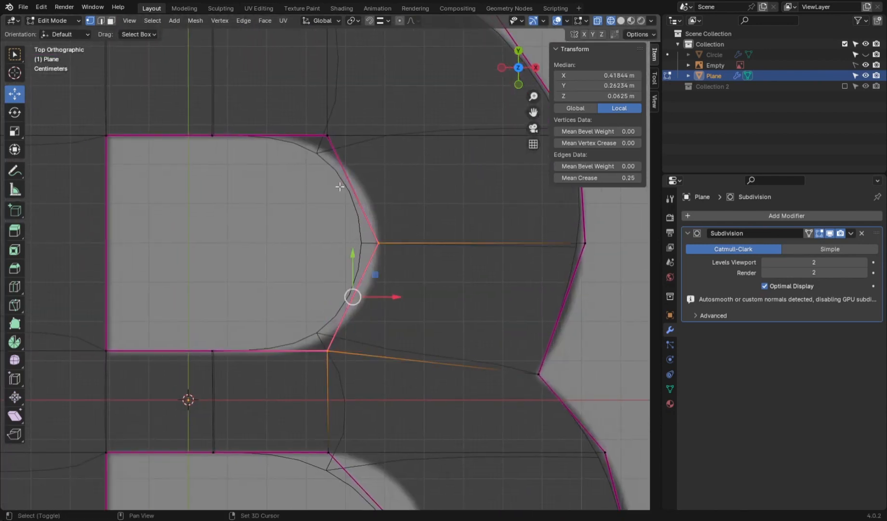
pyautogui.keyDown('shift'); pyautogui.click(327, 136); pyautogui.keyUp('shift')
pyautogui.press('g')
pyautogui.press('x')
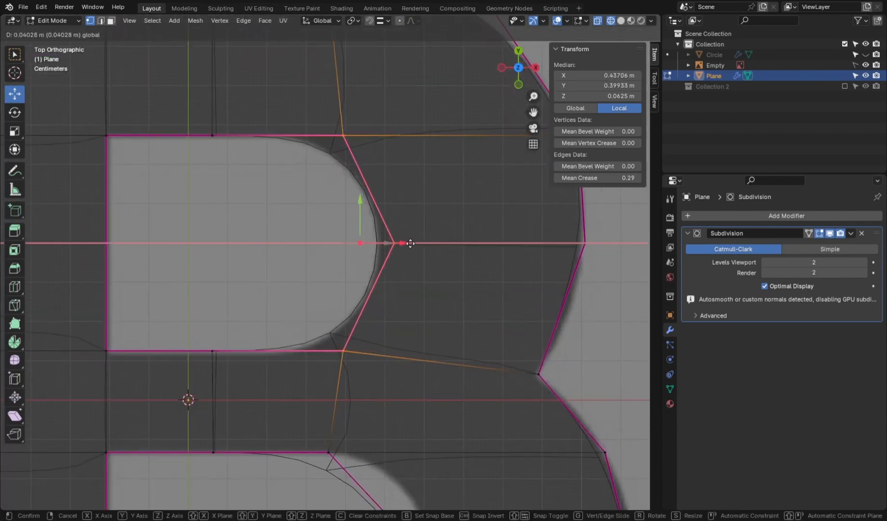
pyautogui.moveTo(410, 243); pyautogui.dragTo(410, 243)
pyautogui.click(272, 275)
# - Try to shift all three vertices on the lower hole's curved side along +X, and undo that move
pyautogui.scroll(-2, 324, 414)
pyautogui.keyDown('shift'); pyautogui.moveTo(326, 427); pyautogui.dragTo(295, 315, button='middle'); pyautogui.keyUp('shift')
pyautogui.moveTo(383, 259); pyautogui.dragTo(259, 446)
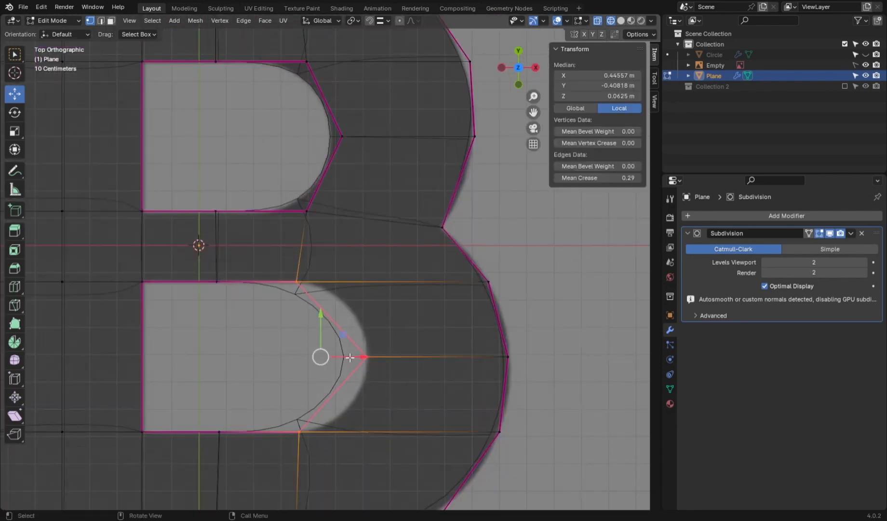
pyautogui.moveTo(355, 358); pyautogui.dragTo(380, 357)
pyautogui.click(324, 431)
pyautogui.keyDown('shift'); pyautogui.click(322, 283); pyautogui.keyUp('shift')
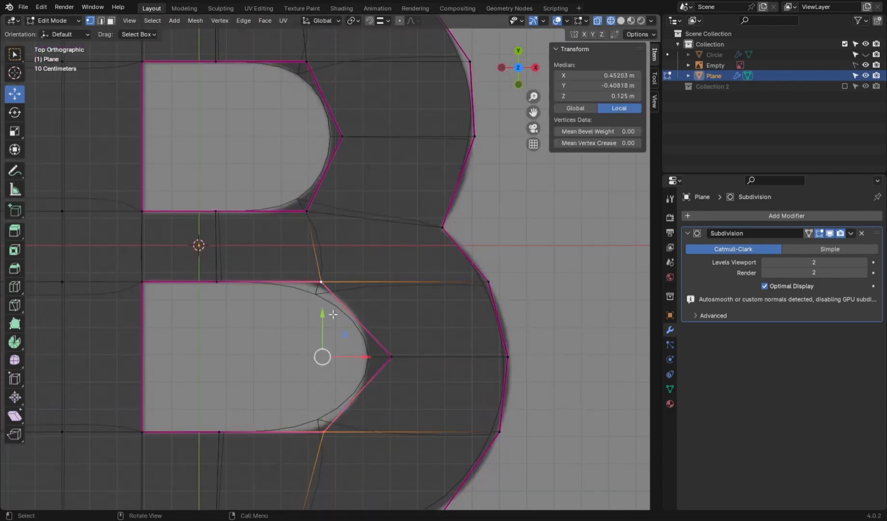
pyautogui.press('s')
pyautogui.rightClick(404, 413)
pyautogui.hotkey('ctrl', 'z')
pyautogui.hotkey('ctrl', 'z')
pyautogui.hotkey('ctrl', 'z')
pyautogui.hotkey('ctrl', 'z')
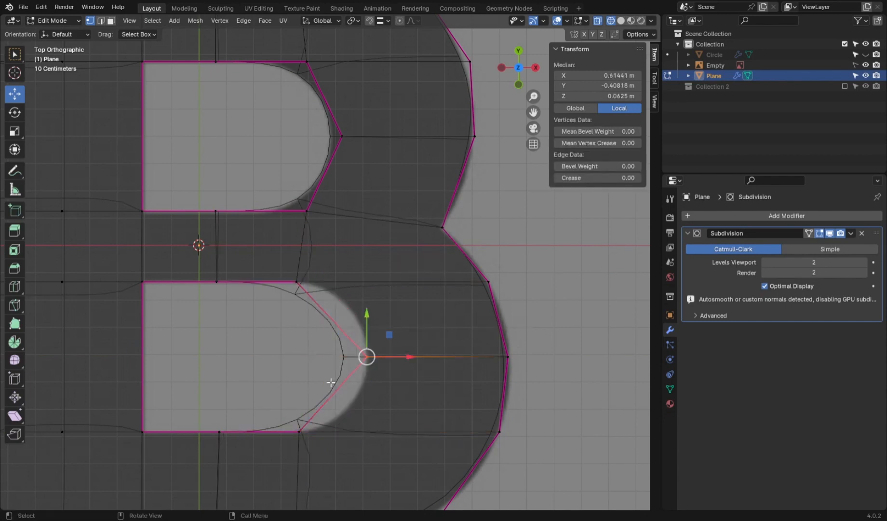
# - Move the lower hole's two rounded-corner vertices about 0.139 m in +X and its tip vertex about 0.043 m in +X
pyautogui.click(299, 282)
pyautogui.keyDown('shift'); pyautogui.click(302, 429); pyautogui.keyUp('shift')
pyautogui.moveTo(345, 359); pyautogui.dragTo(384, 359)
pyautogui.press('s')
pyautogui.press('y')
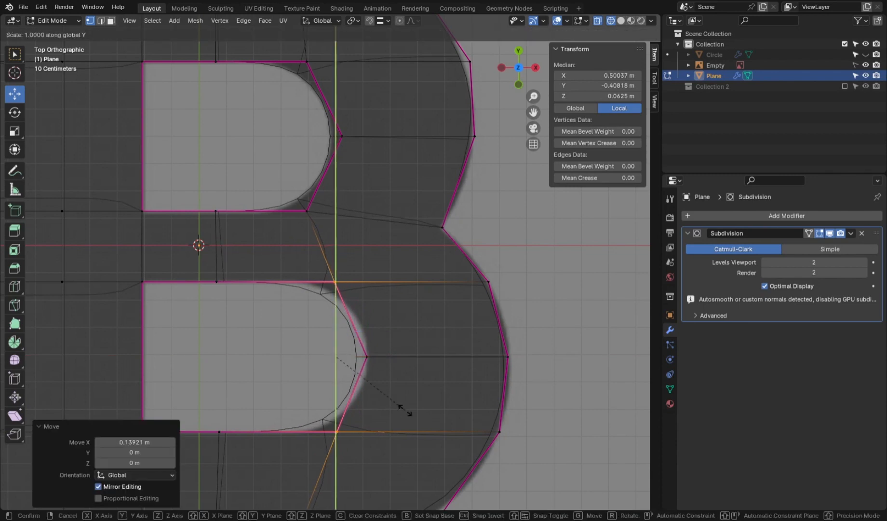
pyautogui.rightClick(402, 413)
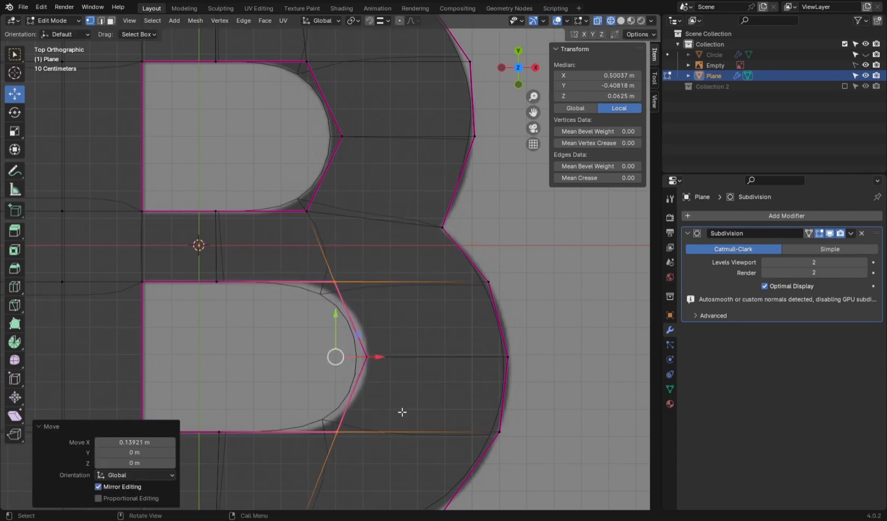
pyautogui.click(411, 337)
pyautogui.click(366, 356)
pyautogui.moveTo(405, 356); pyautogui.dragTo(421, 355)
# - Add a loop cut across the lower serif and move its inner curve vertex about 0.035 m in -Y to the reference
pyautogui.scroll(-6, 228, 341)
pyautogui.scroll(10, 297, 377)
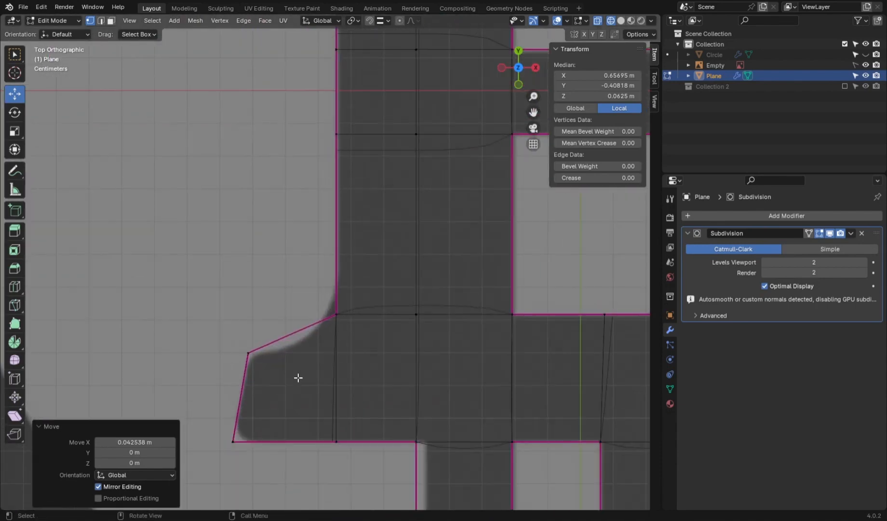
pyautogui.click(287, 362)
pyautogui.click(292, 334)
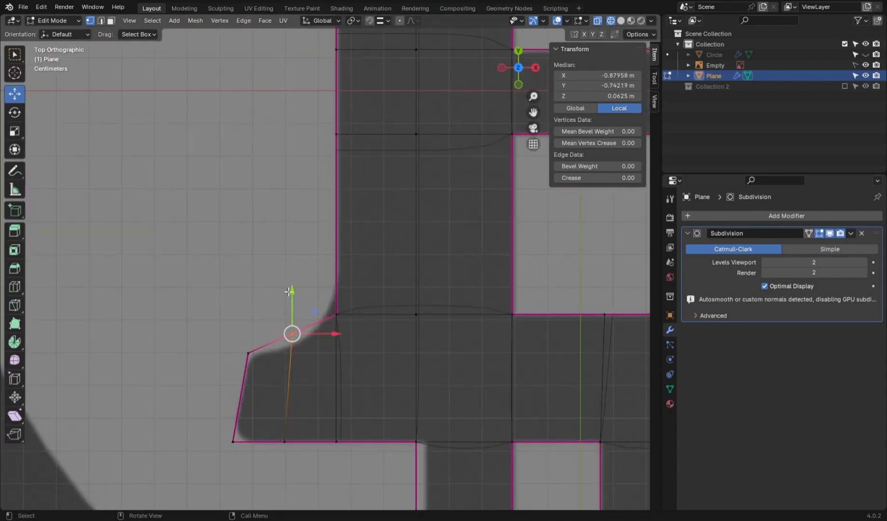
pyautogui.moveTo(289, 290); pyautogui.dragTo(289, 302)
# - Move the lower serif's corner vertex at the stem in +Y and the new loop vertex in +X, and check the curve in Object Mode
pyautogui.click(336, 315)
pyautogui.moveTo(381, 315); pyautogui.dragTo(370, 314)
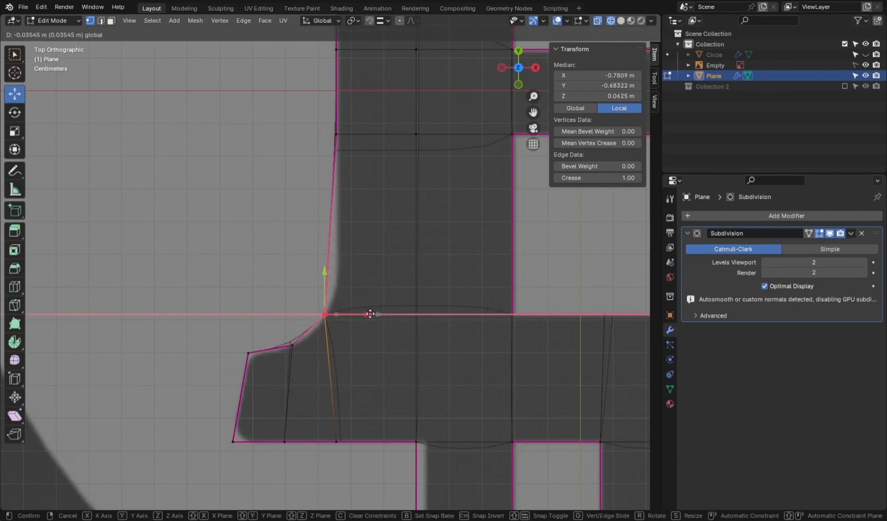
pyautogui.press('Escape')
pyautogui.moveTo(336, 275)
pyautogui.mouseDown()
pyautogui.moveTo(340, 253)
pyautogui.moveTo(339, 262)
pyautogui.mouseUp()
pyautogui.click(292, 345)
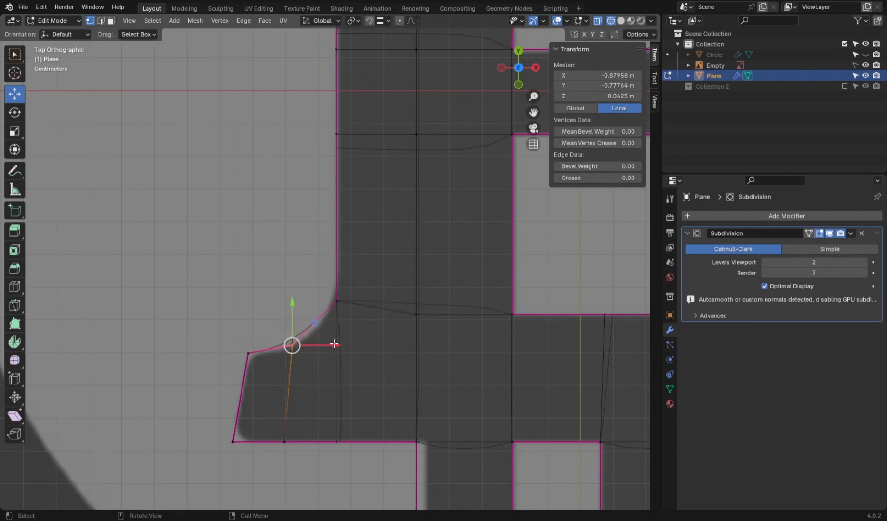
pyautogui.moveTo(334, 344); pyautogui.dragTo(350, 343)
pyautogui.hotkey('alt', 'a')
pyautogui.scroll(-3, 429, 311)
pyautogui.press('Tab')
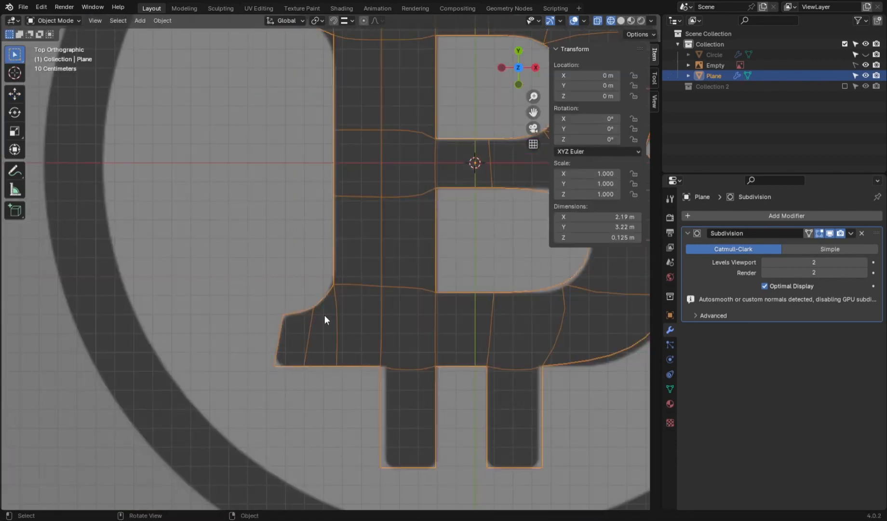
# - Fine-tune the vertices along the lower serif's inner curve in Edit Mode to fit the reference outline more closely
pyautogui.press('Tab')
pyautogui.scroll(4, 379, 311)
pyautogui.click(336, 302)
pyautogui.moveTo(336, 265); pyautogui.dragTo(336, 267)
pyautogui.moveTo(370, 301); pyautogui.dragTo(332, 134)
pyautogui.moveTo(334, 259); pyautogui.dragTo(333, 255)
pyautogui.click(263, 272)
pyautogui.click(305, 343)
pyautogui.click(235, 275)
# - Add a loop cut across the upper serif and move its inner curve vertex in +Y onto the reference outline
pyautogui.scroll(-7, 236, 337)
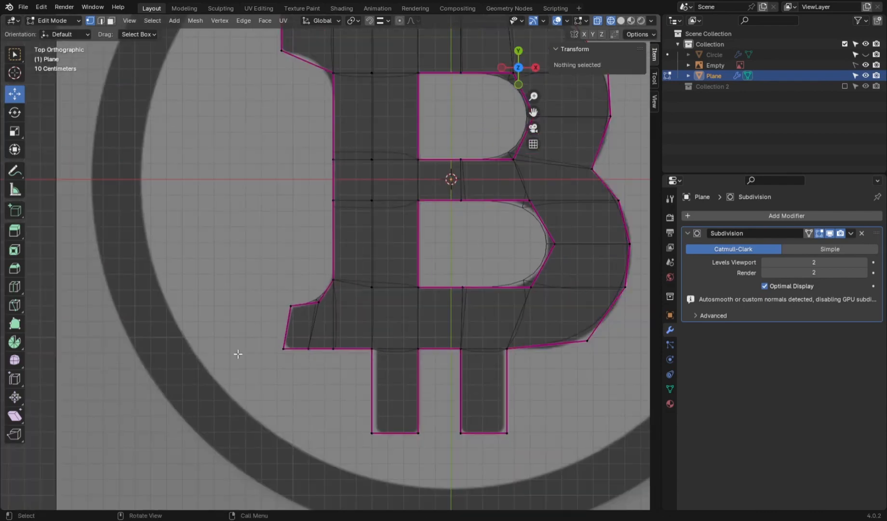
pyautogui.scroll(7, 229, 182)
pyautogui.click(289, 188)
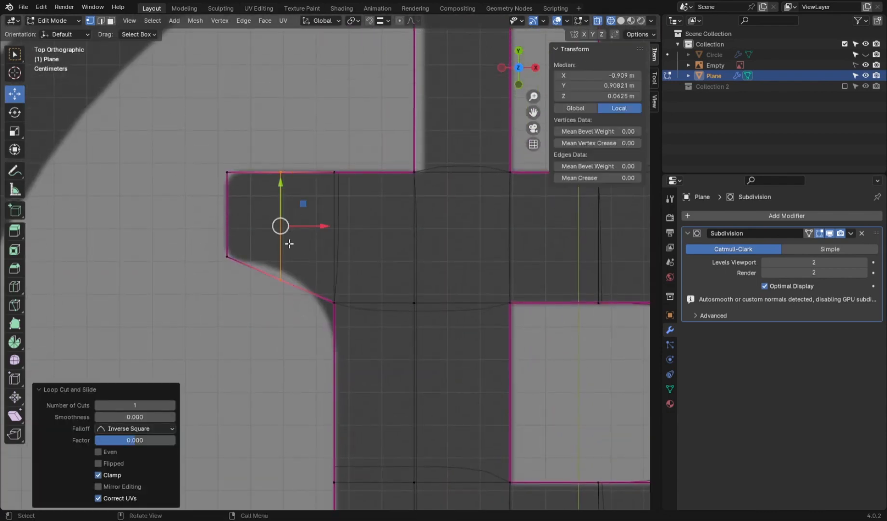
pyautogui.click(280, 279)
pyautogui.moveTo(281, 236); pyautogui.dragTo(283, 222)
# - Move the upper serif's corner vertex at the stem in -Y and the new loop vertex about 0.055 m in +X
pyautogui.click(334, 303)
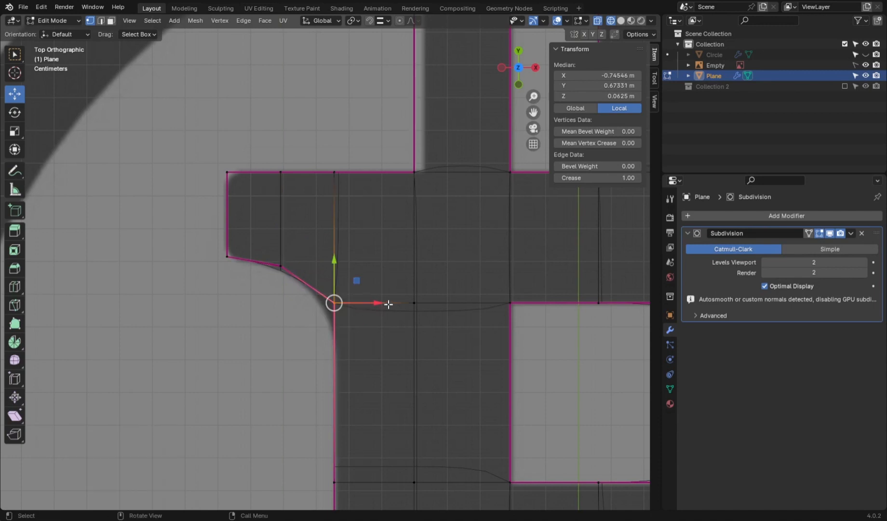
pyautogui.moveTo(334, 262); pyautogui.dragTo(337, 287)
pyautogui.moveTo(302, 239); pyautogui.dragTo(258, 302)
pyautogui.moveTo(324, 267); pyautogui.dragTo(343, 267)
pyautogui.scroll(-5, 271, 206)
pyautogui.scroll(5, 258, 333)
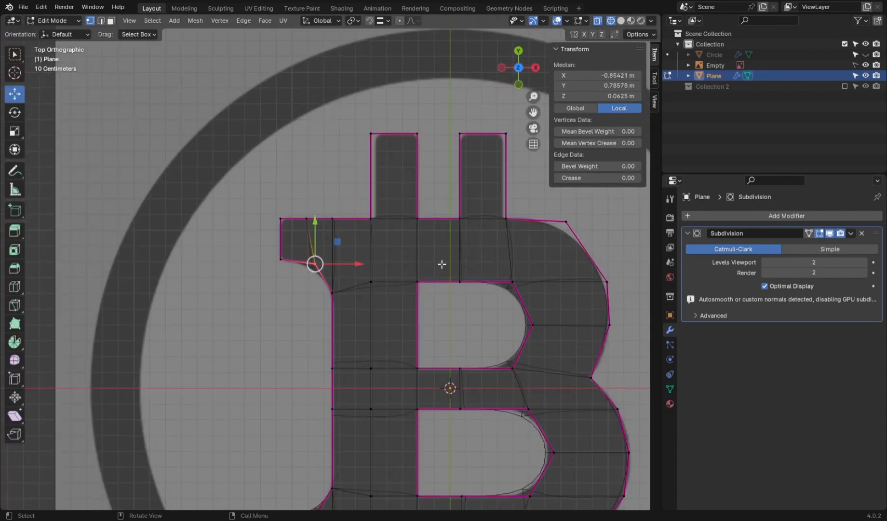
# - Set the mean crease of the top edges at the base of all four prongs to 1 and return to Object Mode
pyautogui.scroll(-2, 327, 328)
pyautogui.press('2')
pyautogui.click(333, 310)
pyautogui.keyDown('shift'); pyautogui.click(520, 311); pyautogui.keyUp('shift')
pyautogui.scroll(-4, 388, 456)
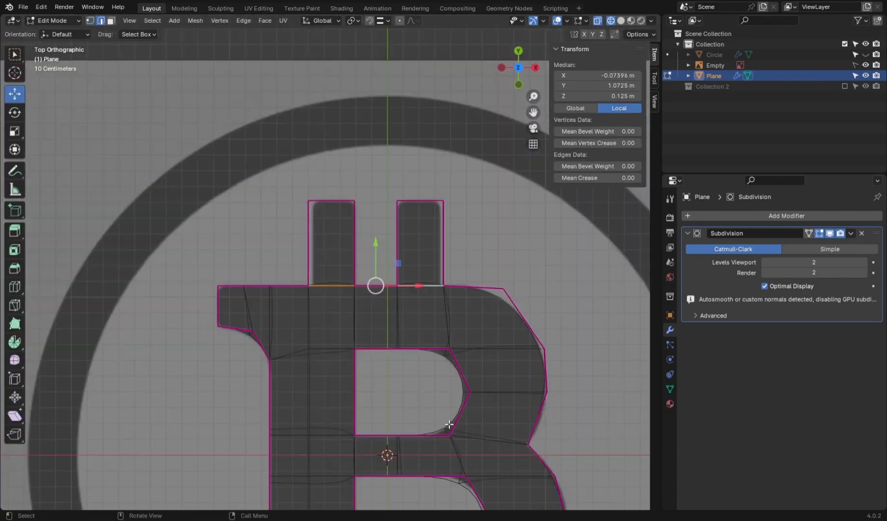
pyautogui.scroll(2, 381, 380)
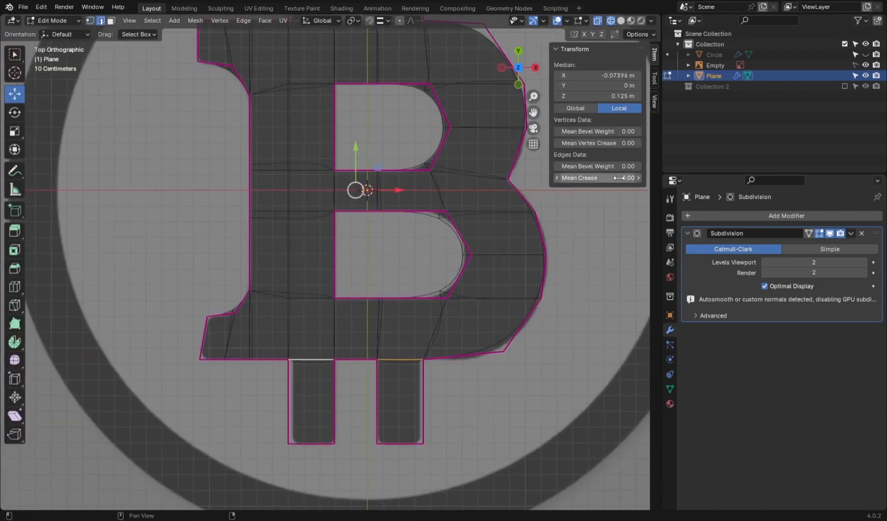
pyautogui.scroll(-3, 337, 270)
pyautogui.press('Tab')
pyautogui.scroll(2, 349, 267)
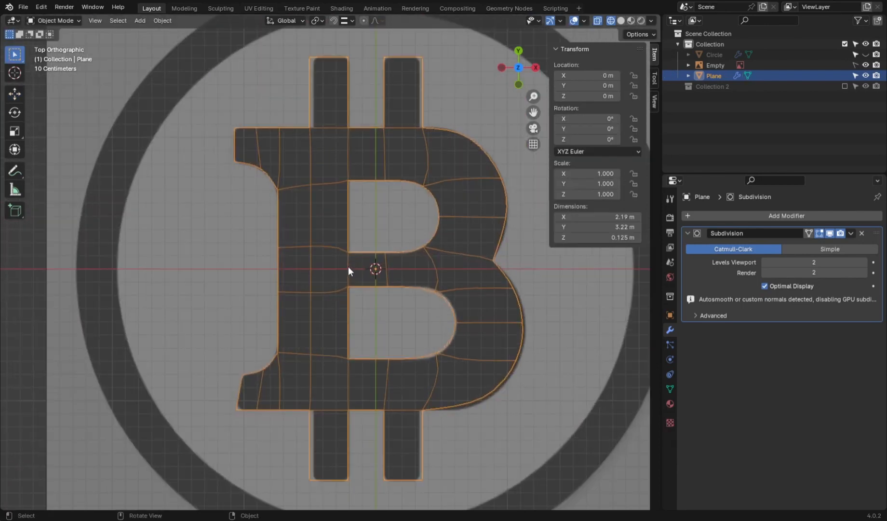
# - Set the mean crease of the two vertical edges where the serifs meet the stem to 0.5
pyautogui.moveTo(597, 278); pyautogui.dragTo(520, 332, button='middle')
pyautogui.scroll(4, 434, 350)
pyautogui.moveTo(434, 350); pyautogui.dragTo(377, 311, button='middle')
pyautogui.click(377, 313)
pyautogui.moveTo(377, 312); pyautogui.dragTo(411, 322, button='middle')
pyautogui.press('Tab')
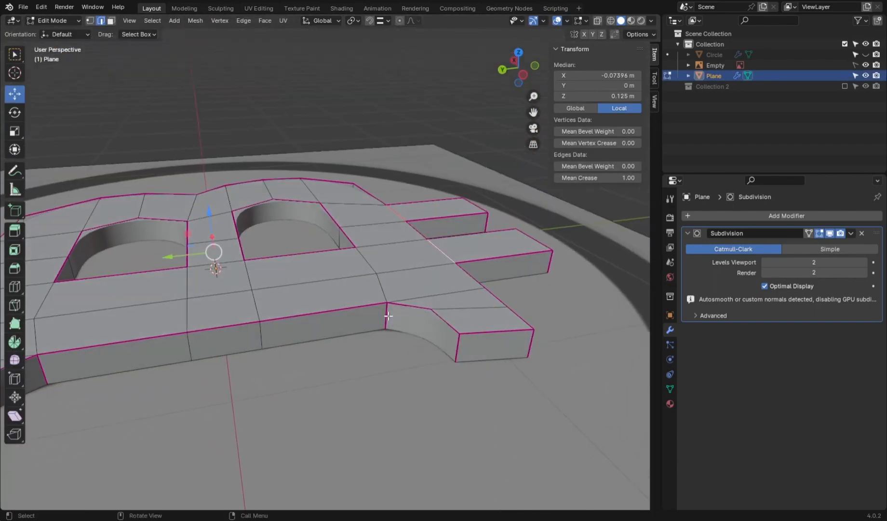
pyautogui.click(388, 316)
pyautogui.scroll(-2, 381, 319)
pyautogui.keyDown('shift'); pyautogui.moveTo(281, 340); pyautogui.dragTo(333, 341, button='middle'); pyautogui.keyUp('shift')
pyautogui.keyDown('shift'); pyautogui.click(228, 329); pyautogui.keyUp('shift')
pyautogui.click(601, 178)
pyautogui.write('.')
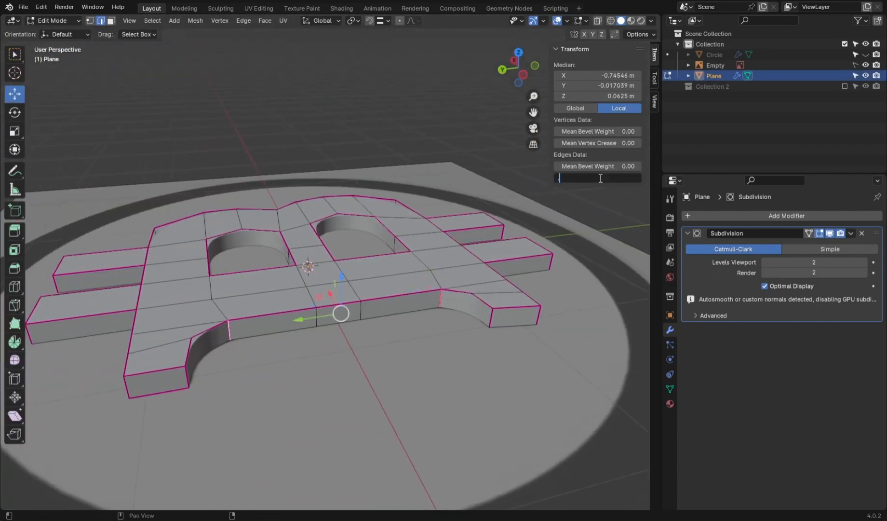
pyautogui.write('5')
pyautogui.press('Return')
# - Set the mean crease of both serif-to-stem edges to 0 and compare the outline with the reference from the top
pyautogui.moveTo(561, 241); pyautogui.dragTo(448, 309, button='middle')
pyautogui.write('0')
pyautogui.press('Return')
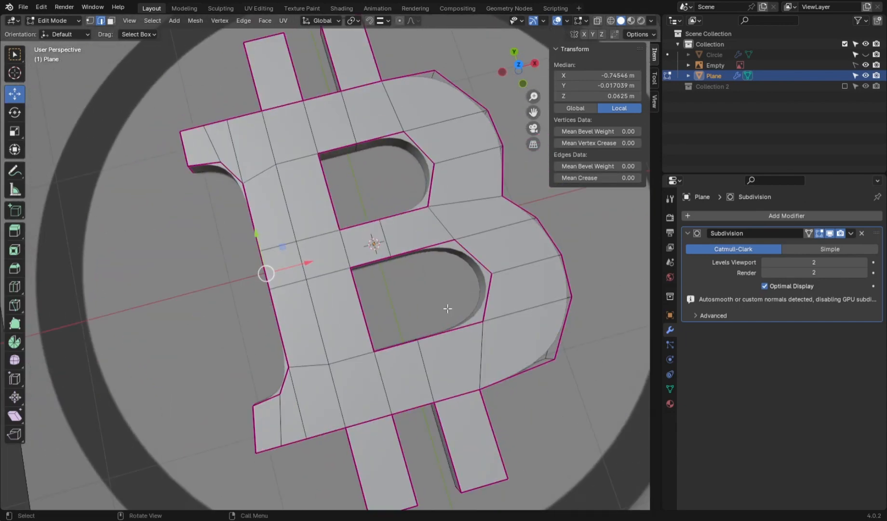
pyautogui.press('KP_1')
pyautogui.press('KP_7')
pyautogui.scroll(4, 309, 289)
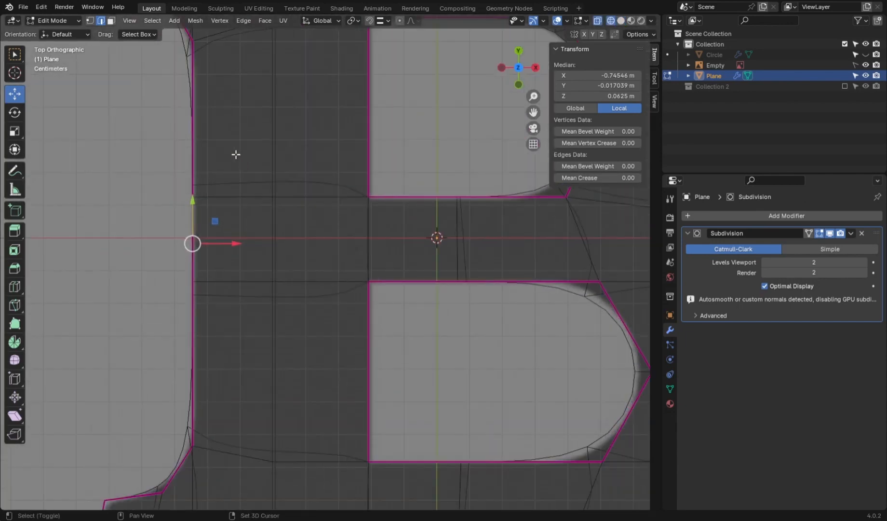
pyautogui.keyDown('shift'); pyautogui.moveTo(235, 154); pyautogui.dragTo(319, 310, button='middle'); pyautogui.keyUp('shift')
pyautogui.moveTo(274, 205)
pyautogui.mouseDown()
pyautogui.moveTo(279, 189)
pyautogui.moveTo(282, 205)
pyautogui.mouseUp()
pyautogui.click(314, 355)
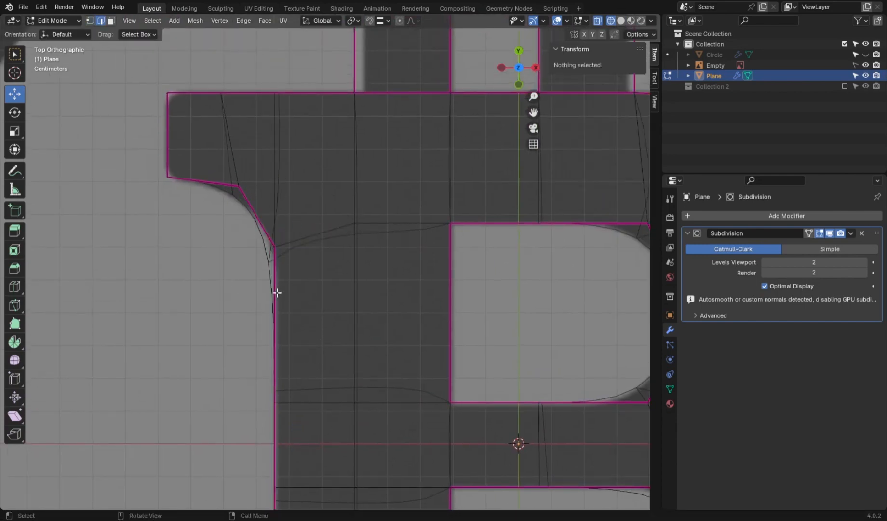
# - Reselect the two vertical edges where the serifs meet the stem and set their mean crease to 1
pyautogui.moveTo(277, 292); pyautogui.dragTo(313, 224, button='middle')
pyautogui.click(318, 333)
pyautogui.moveTo(322, 337); pyautogui.dragTo(459, 332, button='middle')
pyautogui.keyDown('shift'); pyautogui.click(471, 324); pyautogui.keyUp('shift')
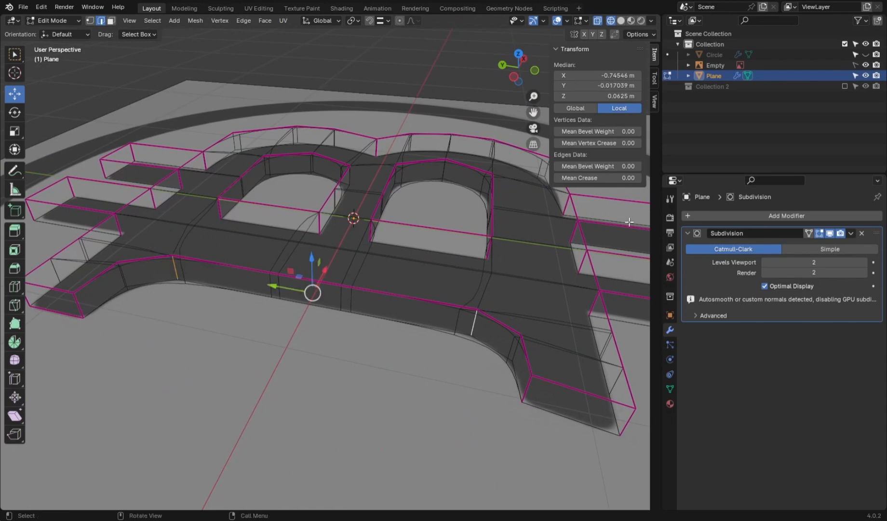
pyautogui.write('1')
pyautogui.press('Return')
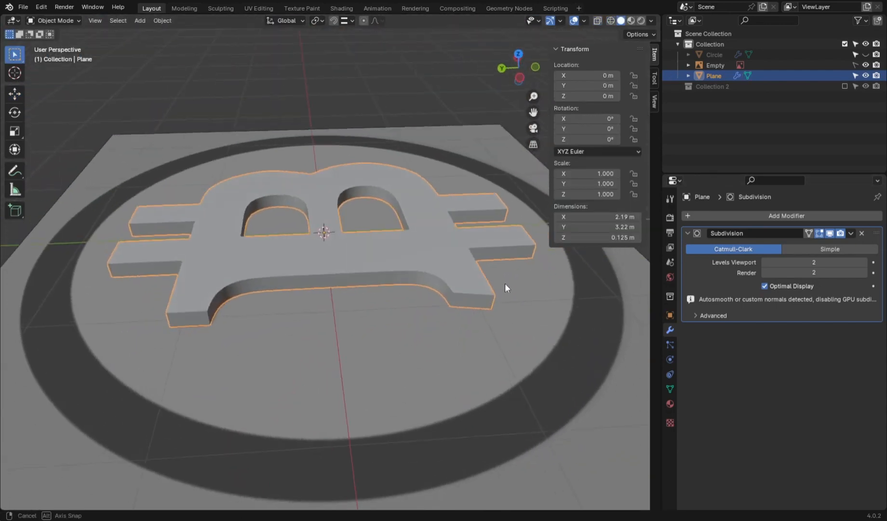
# - Unhide the coin body, enter its Edit Mode and set the mean crease of the rim's edge loops to 1
pyautogui.moveTo(505, 287); pyautogui.dragTo(450, 298, button='middle')
pyautogui.click(866, 55)
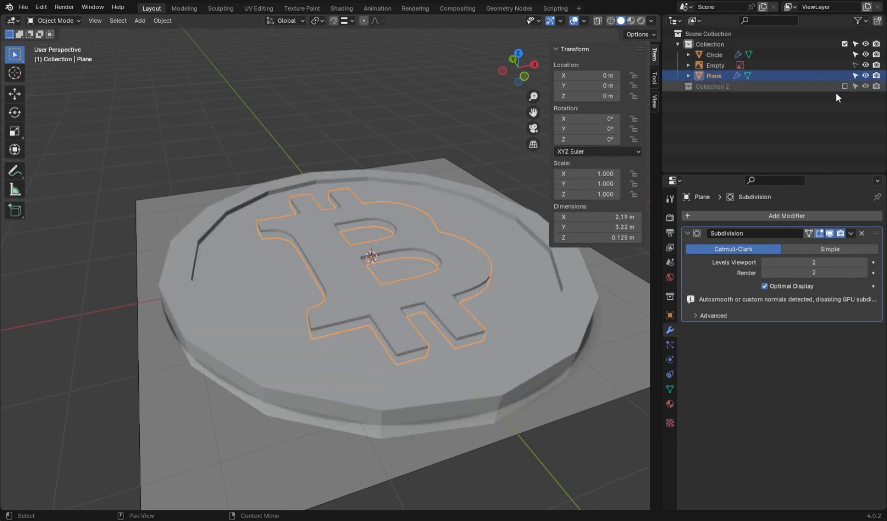
pyautogui.click(416, 339)
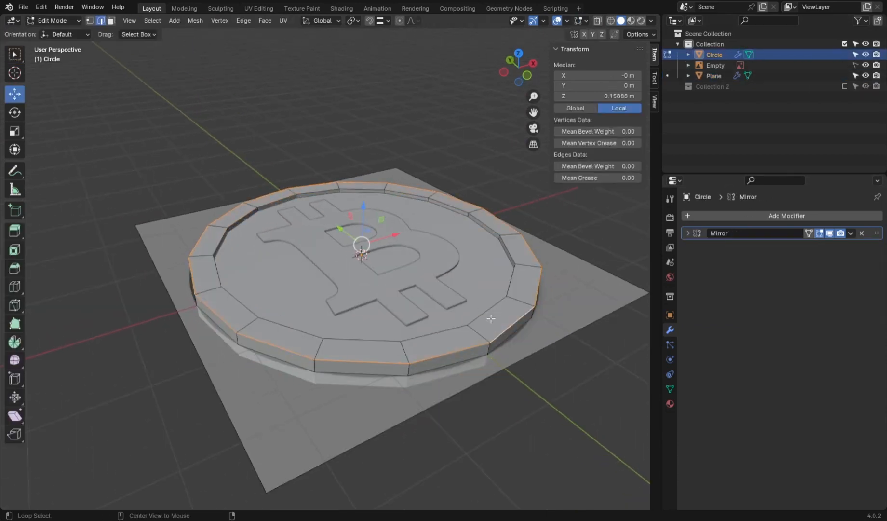
pyautogui.moveTo(462, 272); pyautogui.dragTo(488, 270, button='middle')
pyautogui.moveTo(597, 177); pyautogui.dragTo(626, 178)
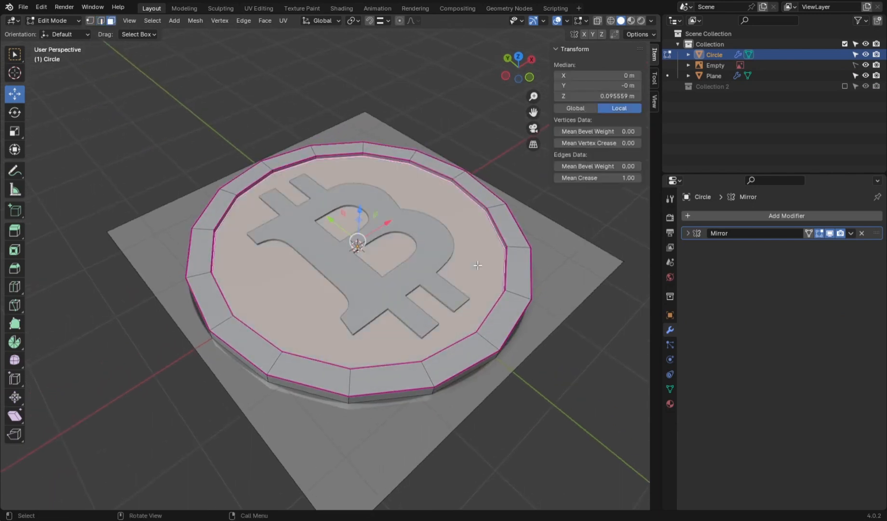
# - Delete the coin's recessed inner face and close the opening with Grid Fill using a span of 4
pyautogui.press('x')
pyautogui.click(446, 282)
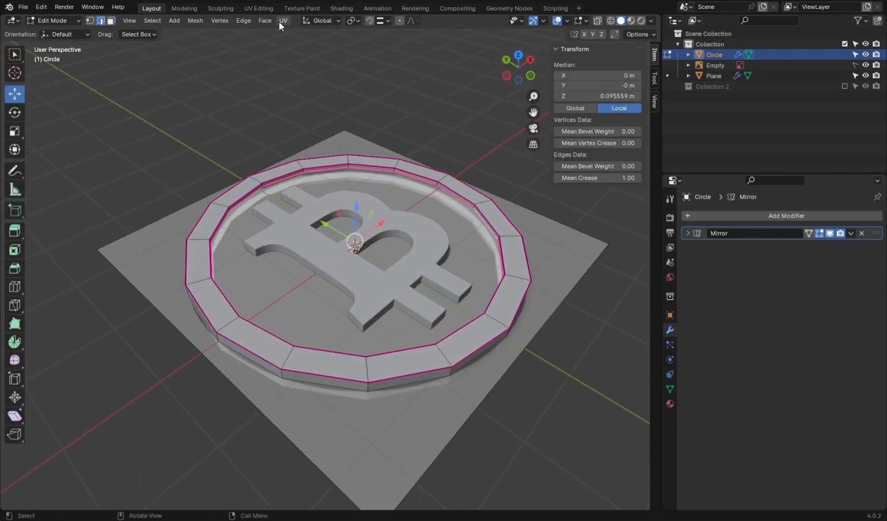
pyautogui.click(265, 20)
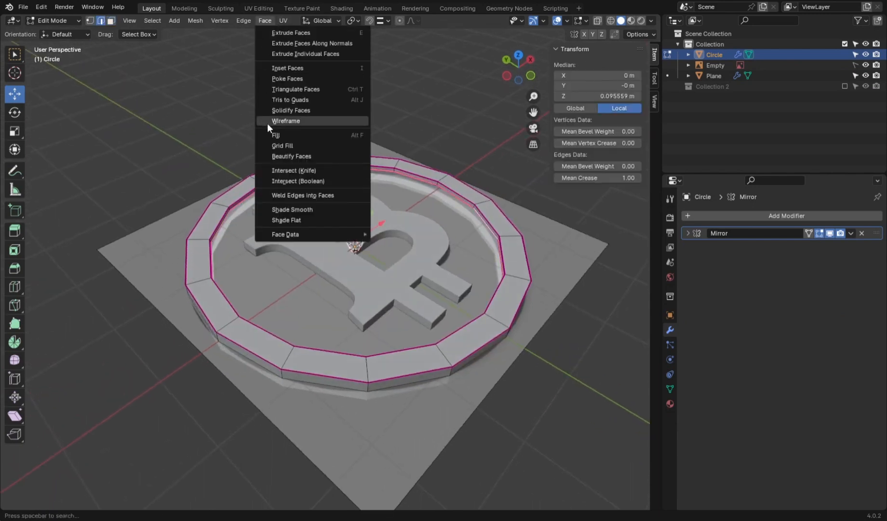
pyautogui.click(273, 146)
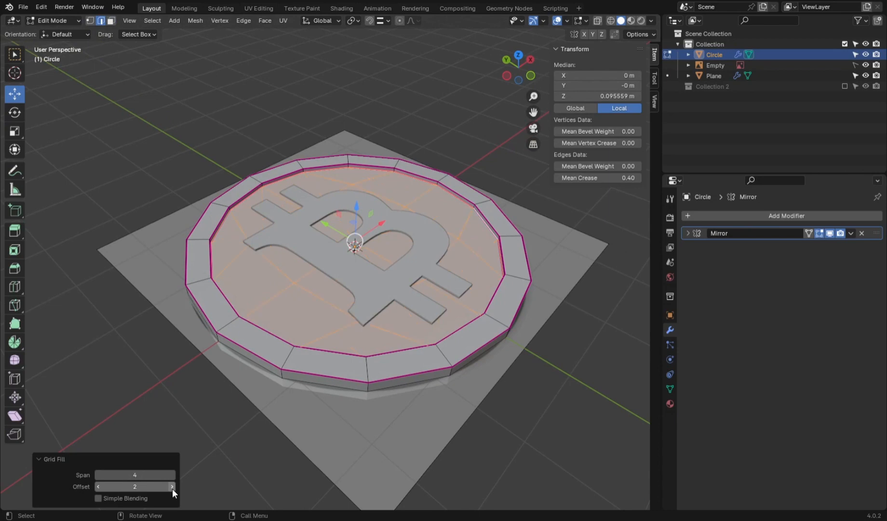
# - Adjust the Grid Fill offset on the coin's inner face and give the coin body a level 2 Subdivision modifier
pyautogui.click(171, 486)
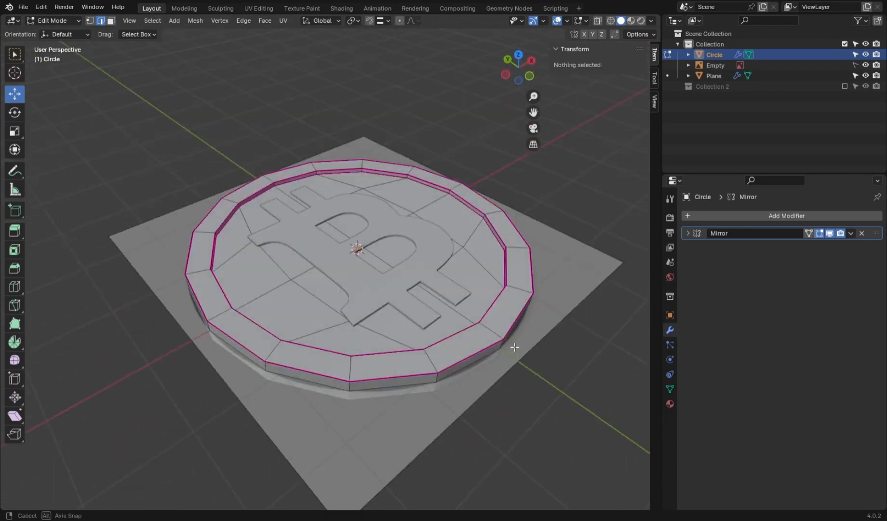
pyautogui.press('Tab')
pyautogui.hotkey('ctrl', '2')
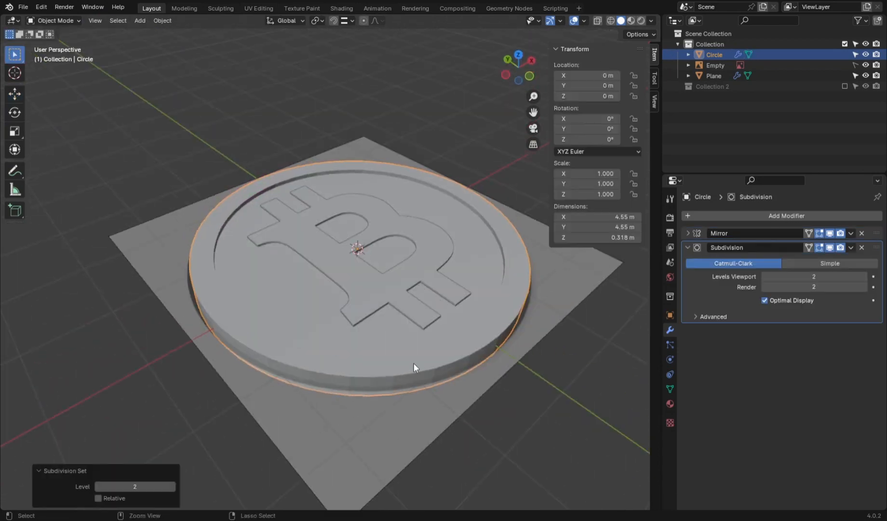
# - Shade the coin body auto smooth
pyautogui.rightClick(501, 327)
pyautogui.click(494, 314)
pyautogui.moveTo(494, 314); pyautogui.dragTo(384, 331, button='middle')
# - Add a Mirror modifier to the B symbol and place it above the Subdivision modifier
pyautogui.click(391, 323)
pyautogui.press('KP_1')
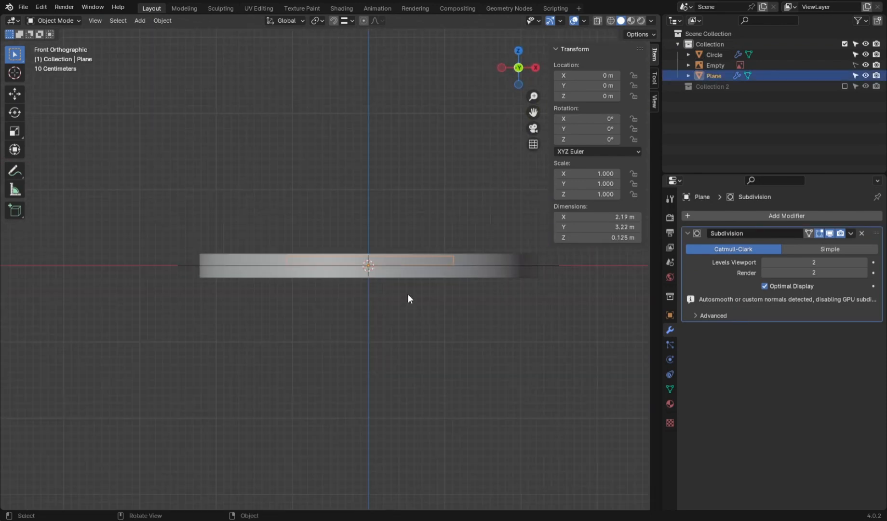
pyautogui.scroll(4, 408, 294)
pyautogui.hotkey('shift', 'z')
pyautogui.rightClick(340, 265)
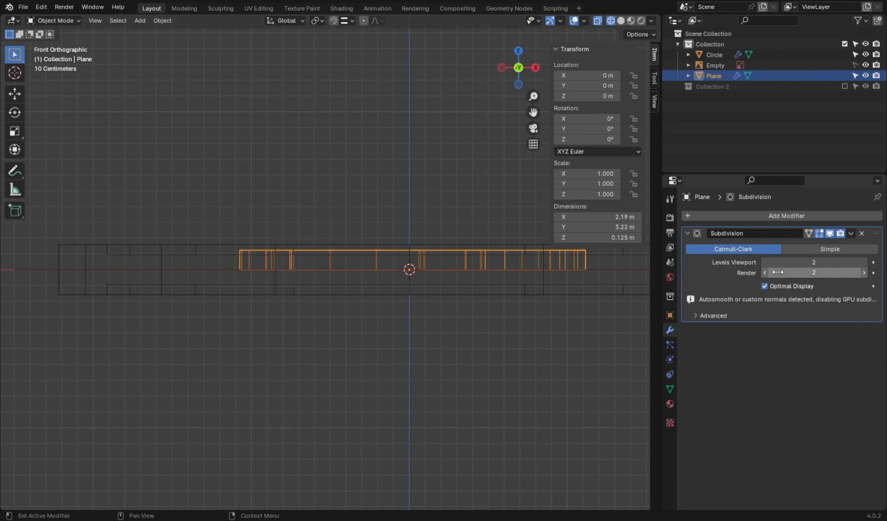
pyautogui.click(703, 215)
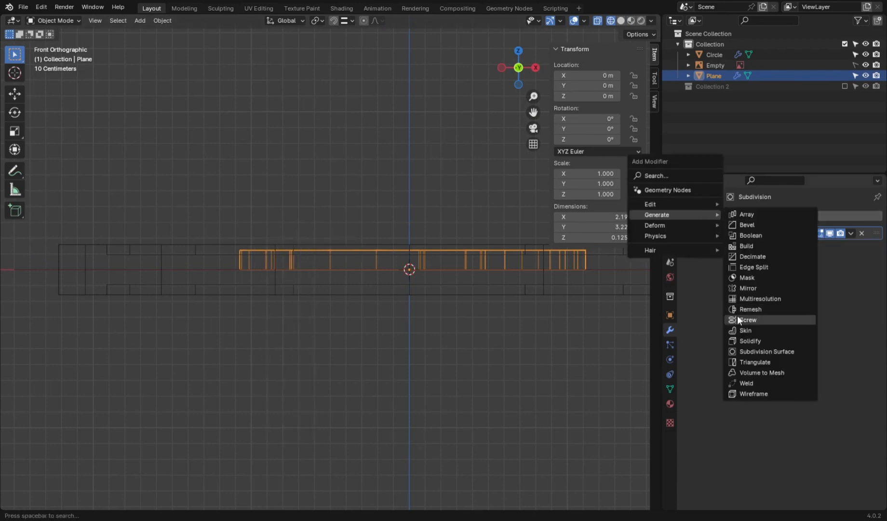
pyautogui.click(742, 288)
pyautogui.moveTo(876, 247); pyautogui.dragTo(873, 230)
# - Set the B symbol's Mirror modifier to the Z axis only and return to solid shading
pyautogui.click(849, 250)
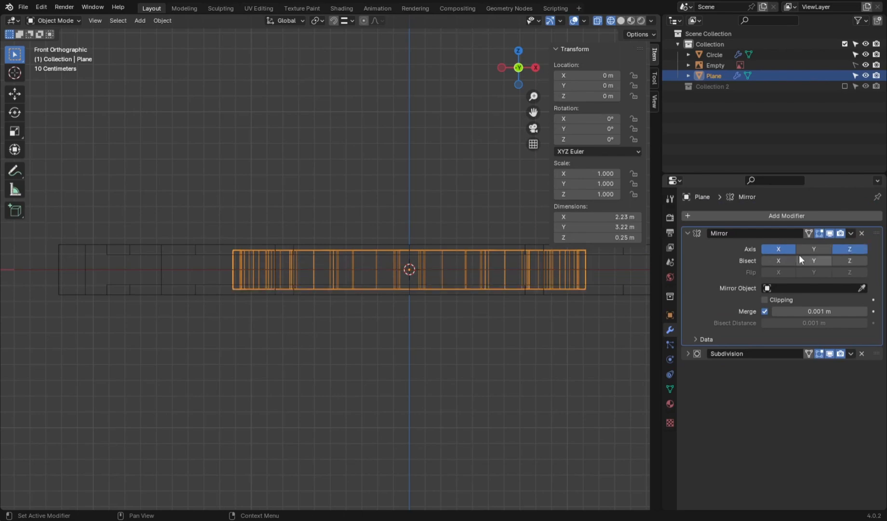
pyautogui.click(779, 250)
pyautogui.click(687, 232)
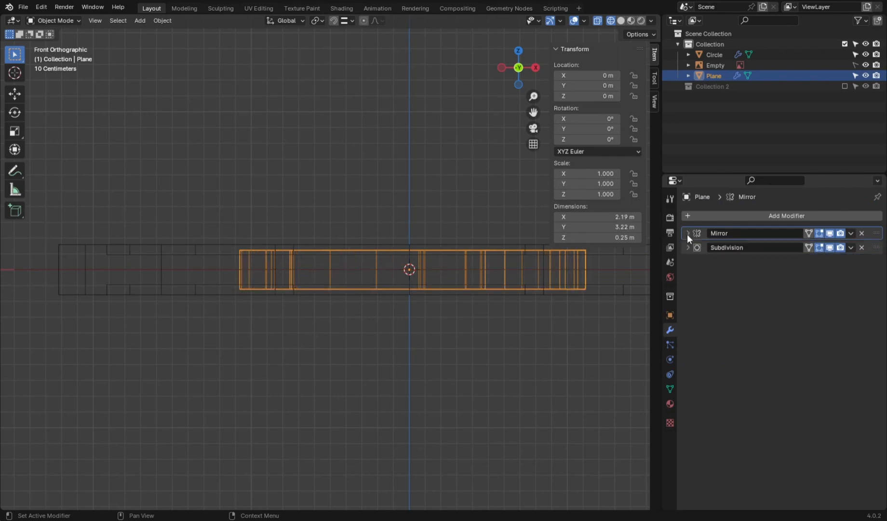
pyautogui.scroll(-2, 346, 311)
pyautogui.hotkey('shift', 'z')
# - Scale the B symbol along Z to about 0.286 m total thickness and apply its scale
pyautogui.moveTo(448, 345); pyautogui.dragTo(377, 333, button='middle')
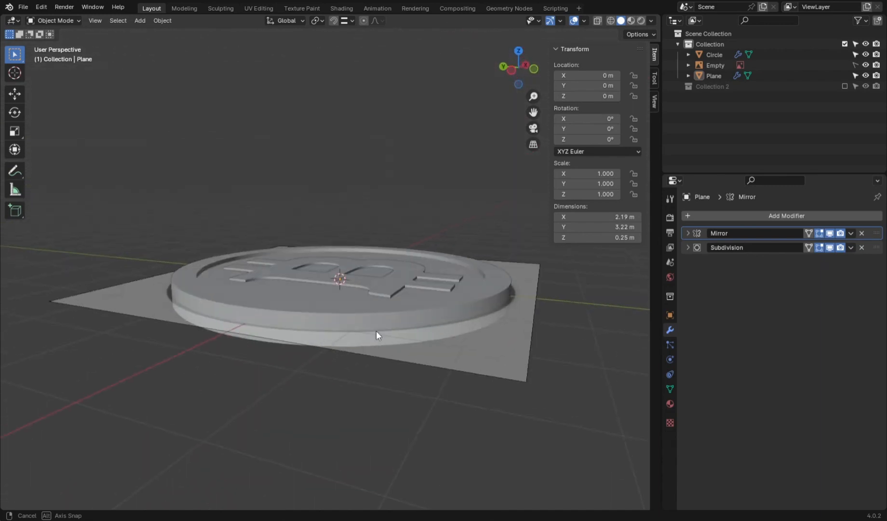
pyautogui.click(460, 380)
pyautogui.press('s')
pyautogui.press('z')
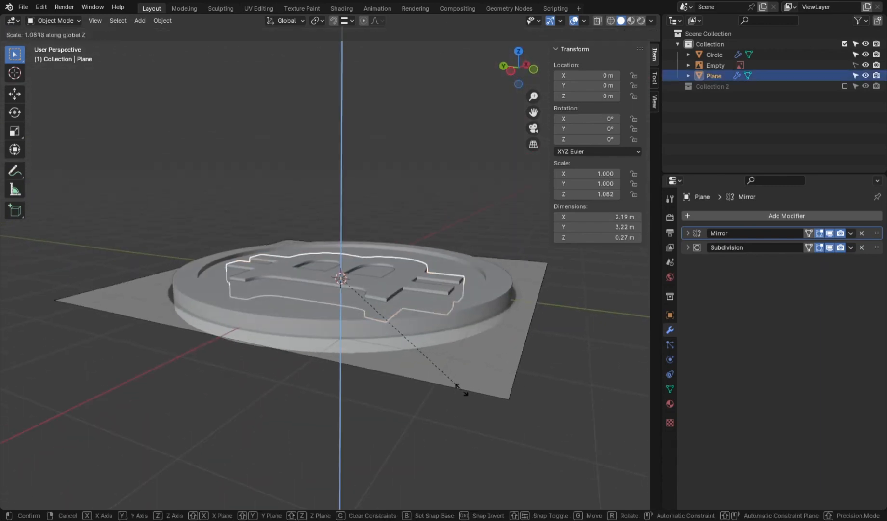
pyautogui.click(465, 399)
pyautogui.hotkey('ctrl', 'a')
pyautogui.click(391, 318)
# - Apply the coin body's scale and hide the Empty that holds the reference image
pyautogui.click(432, 315)
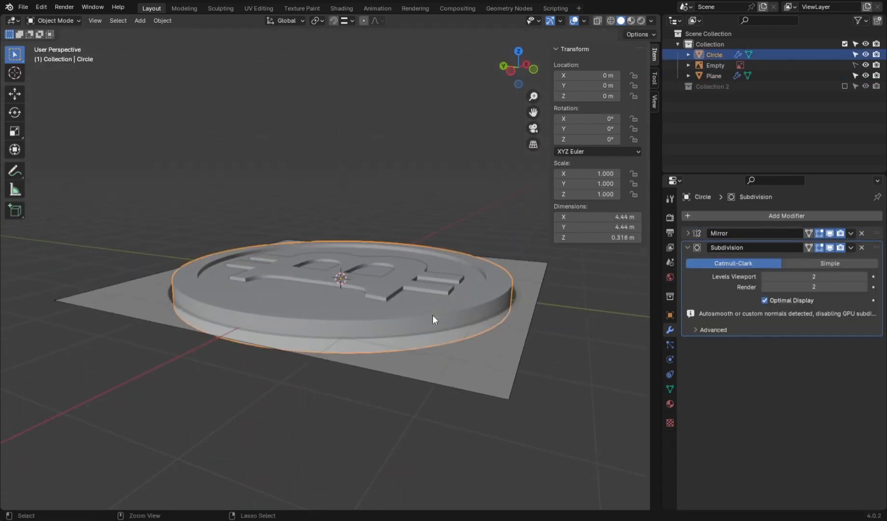
pyautogui.hotkey('ctrl', 'a')
pyautogui.click(432, 314)
pyautogui.moveTo(462, 291); pyautogui.dragTo(417, 340, button='middle')
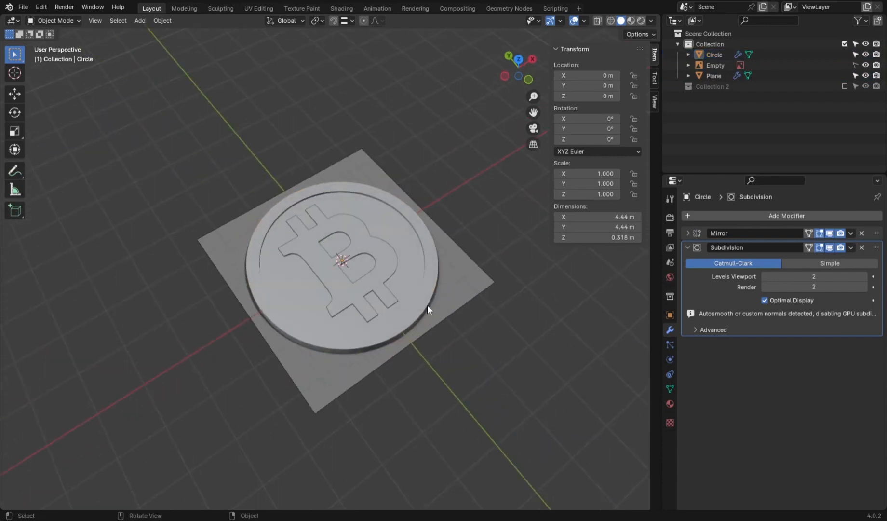
pyautogui.moveTo(427, 288); pyautogui.dragTo(426, 286, button='middle')
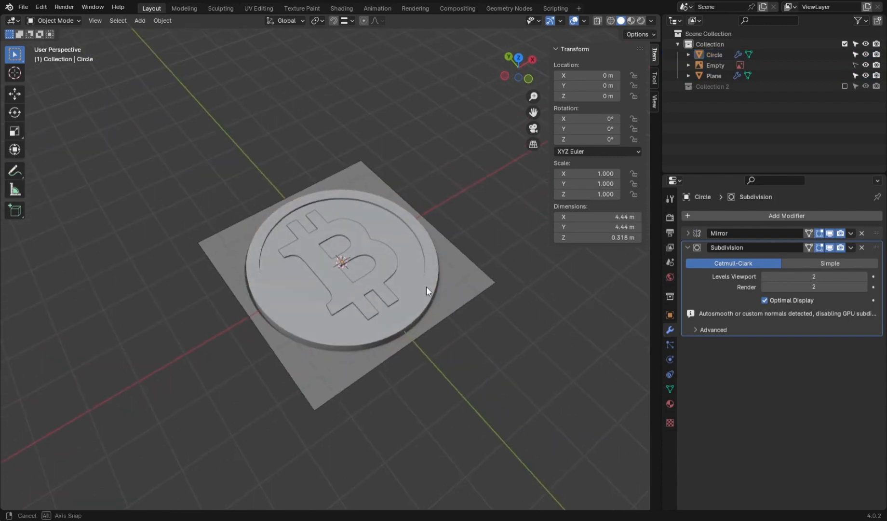
pyautogui.click(867, 65)
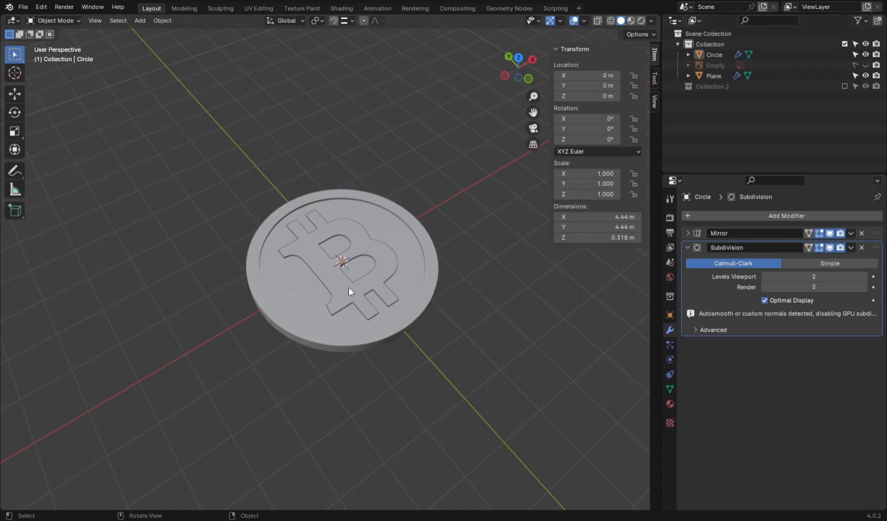
# - Add a Bevel modifier to the B symbol after its Subdivision modifier
pyautogui.click(429, 275)
pyautogui.scroll(3, 423, 261)
pyautogui.moveTo(422, 261); pyautogui.dragTo(419, 322, button='middle')
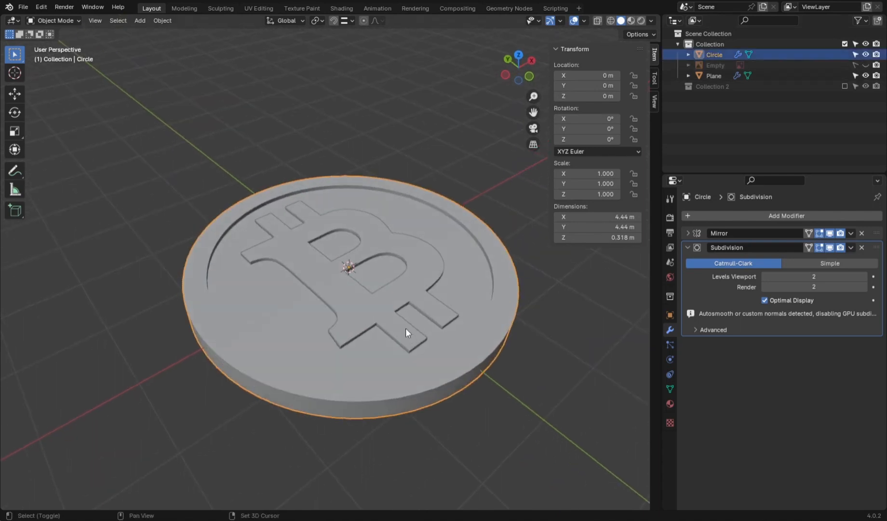
pyautogui.click(400, 294)
pyautogui.click(732, 215)
pyautogui.moveTo(733, 215)
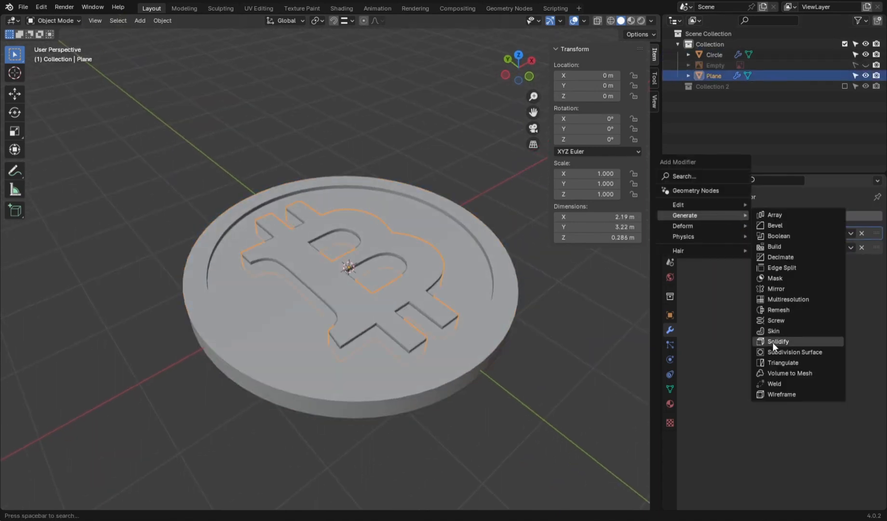
pyautogui.click(772, 226)
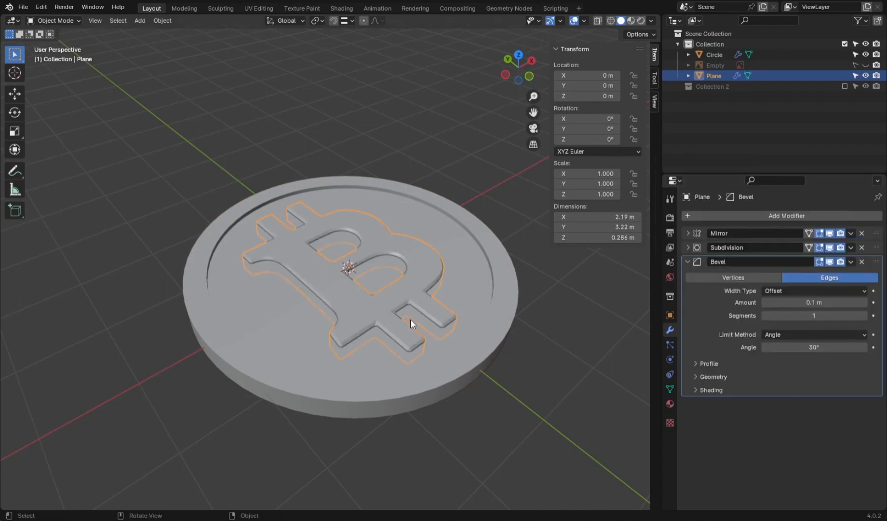
pyautogui.scroll(4, 415, 316)
pyautogui.hotkey('shift', 'z')
pyautogui.hotkey('shift', 'z')
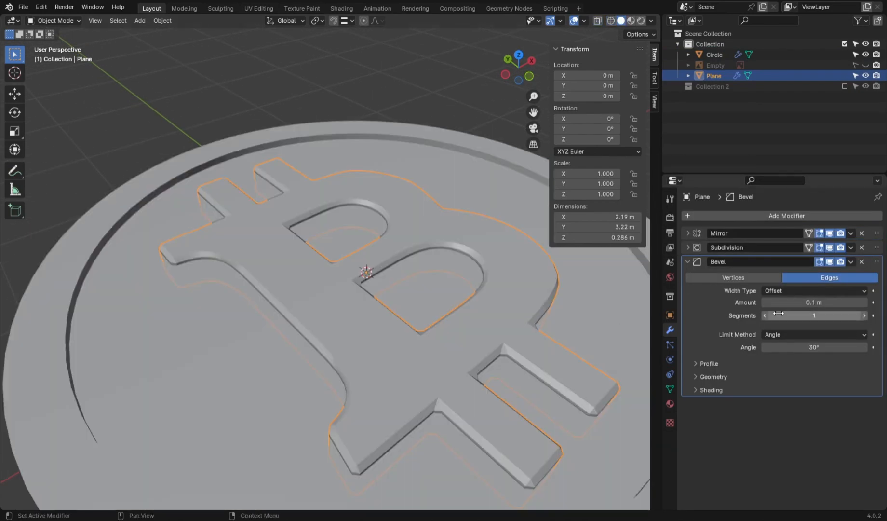
pyautogui.click(873, 315)
pyautogui.click(873, 315)
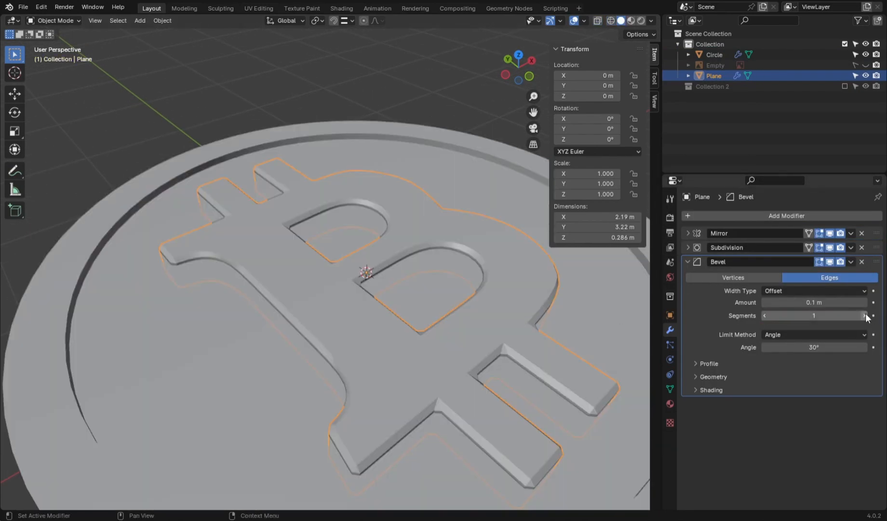
pyautogui.click(865, 316)
pyautogui.click(865, 316)
pyautogui.hotkey('ctrl', 'z')
pyautogui.hotkey('ctrl', 'z')
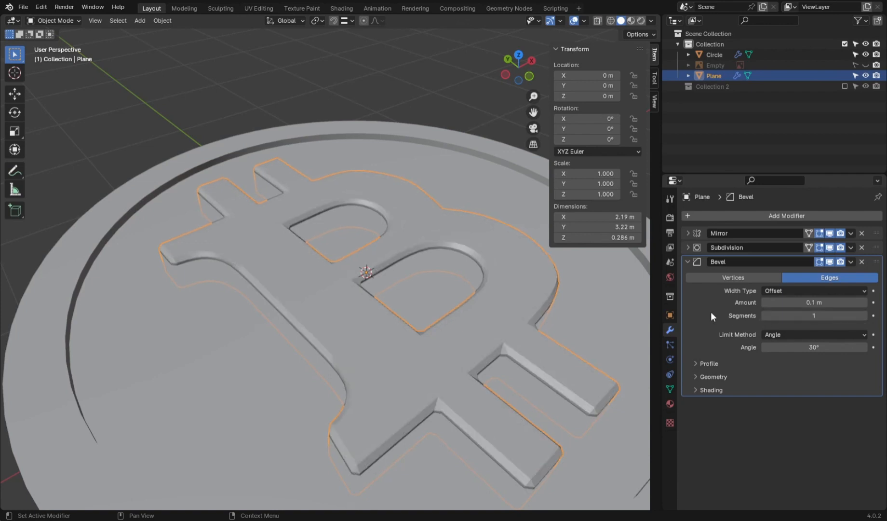
# - Turn off Clamp Overlap for the B symbol's bevel and set its amount to 0.005 m
pyautogui.click(714, 390)
pyautogui.keyDown('ctrl'); pyautogui.click(713, 376); pyautogui.keyUp('ctrl')
pyautogui.click(764, 438)
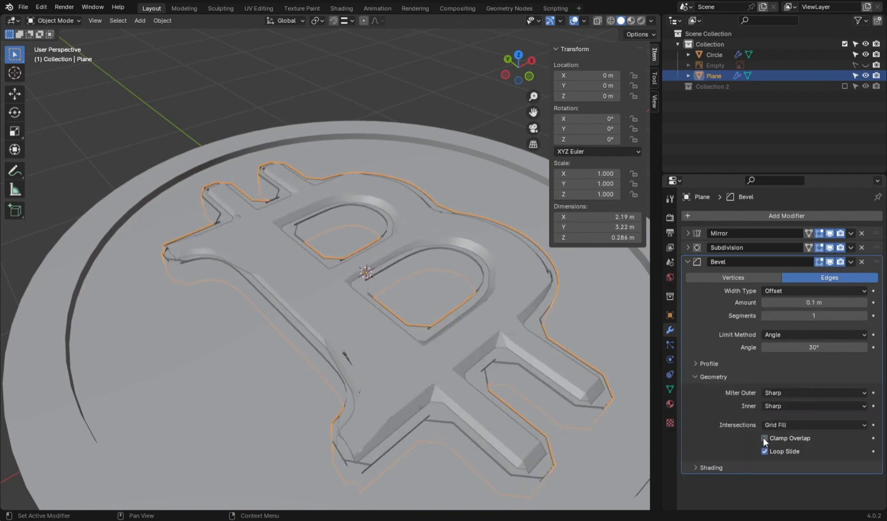
pyautogui.moveTo(763, 303); pyautogui.dragTo(730, 302)
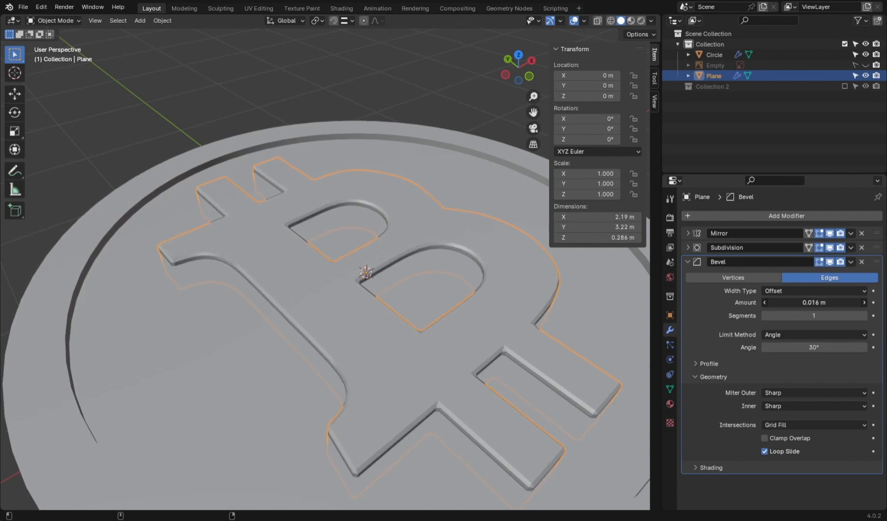
pyautogui.moveTo(812, 302); pyautogui.dragTo(815, 303)
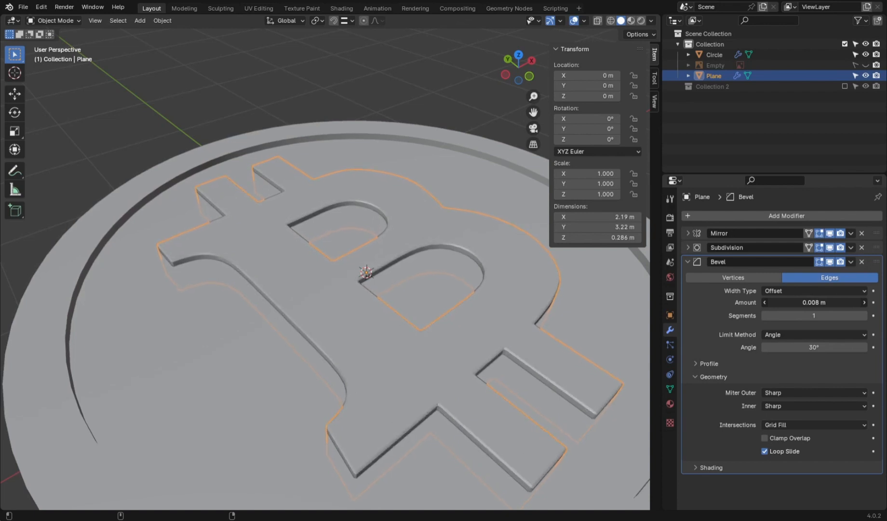
pyautogui.press('Return')
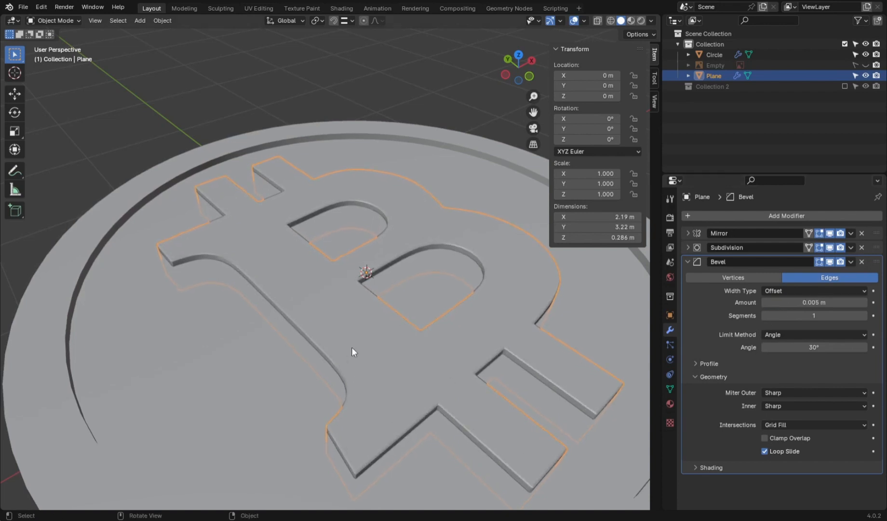
# - Add a Bevel modifier to the coin body and turn off its Clamp Overlap option
pyautogui.moveTo(352, 346); pyautogui.dragTo(357, 334, button='middle')
pyautogui.scroll(-3, 442, 364)
pyautogui.click(488, 360)
pyautogui.click(688, 247)
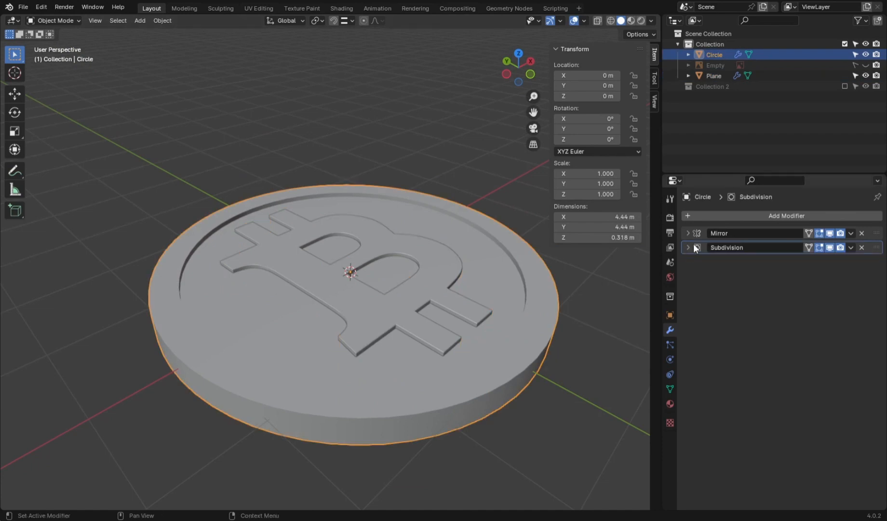
pyautogui.click(712, 215)
pyautogui.moveTo(711, 213)
pyautogui.click(763, 224)
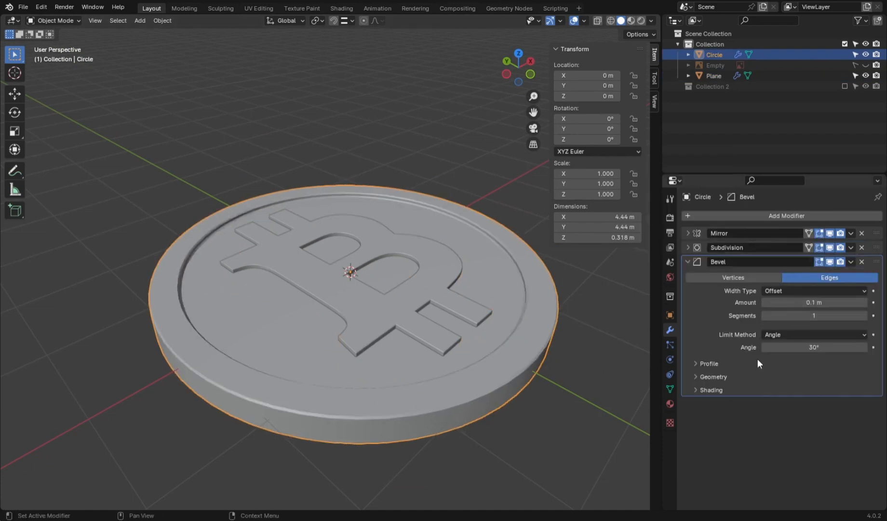
pyautogui.click(724, 377)
pyautogui.click(766, 437)
pyautogui.click(725, 378)
# - Set the coin body's bevel amount to 0.005 m
pyautogui.click(787, 303)
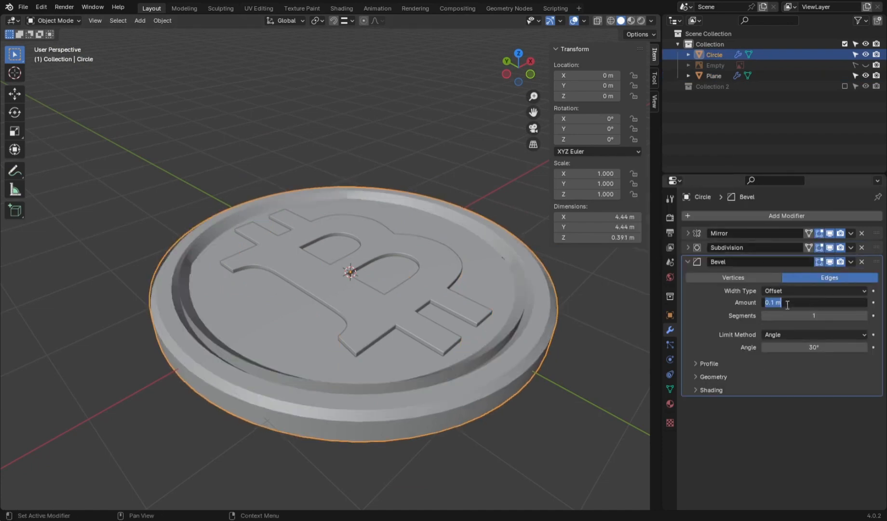
pyautogui.write('5')
pyautogui.click(776, 328)
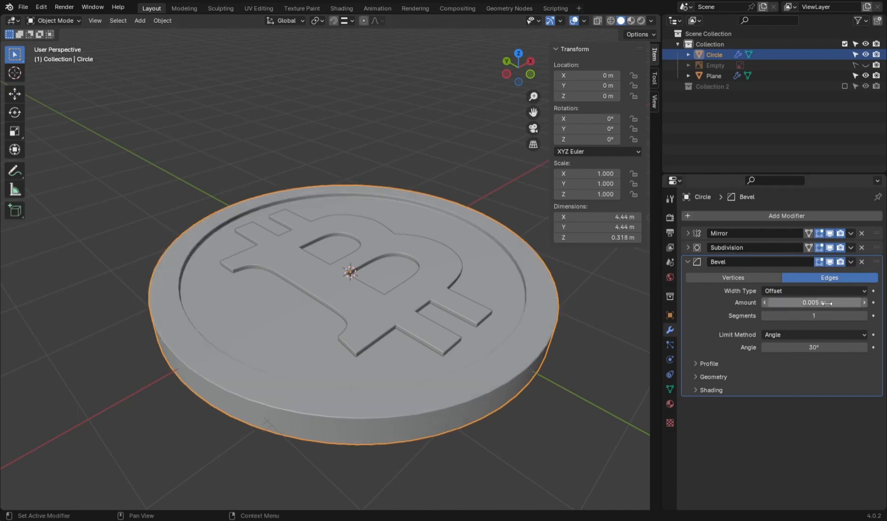
pyautogui.press('Return')
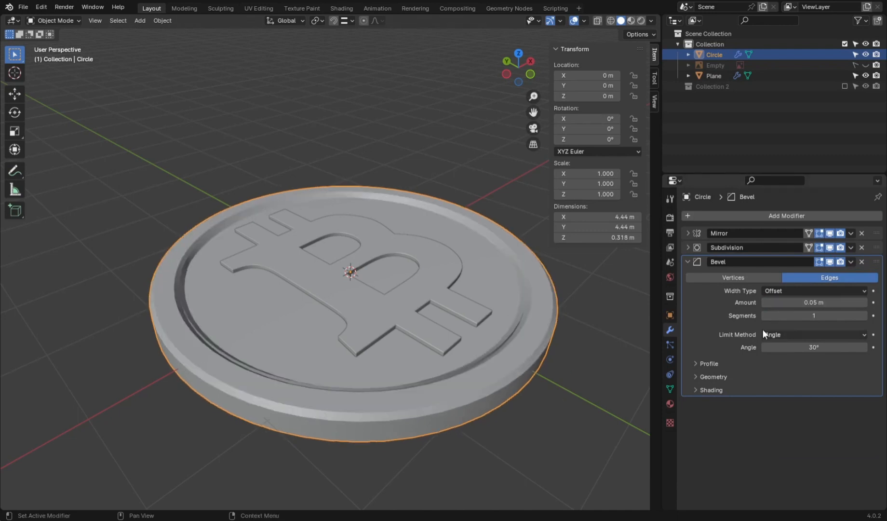
pyautogui.click(778, 304)
pyautogui.press('Return')
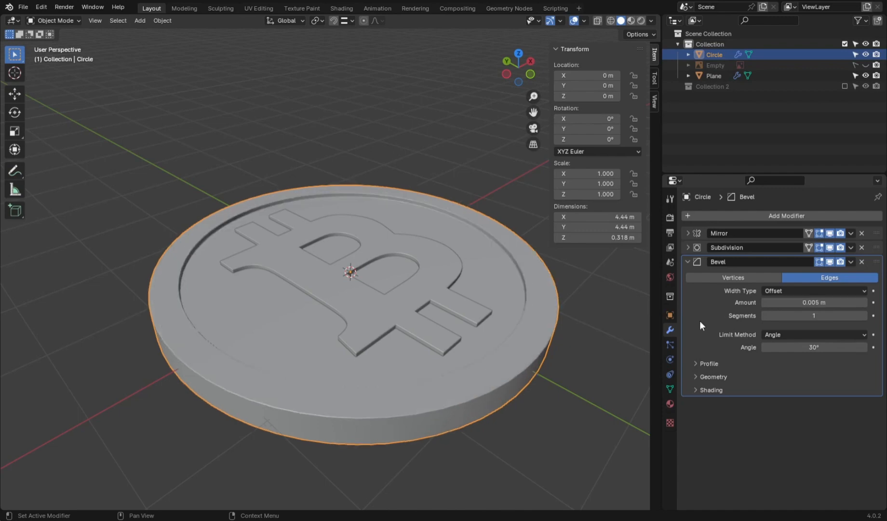
# - Switch the viewport to Material Preview shading and rename the coin body's material to Material Gold
pyautogui.moveTo(578, 367); pyautogui.dragTo(437, 331, button='middle')
pyautogui.scroll(3, 434, 342)
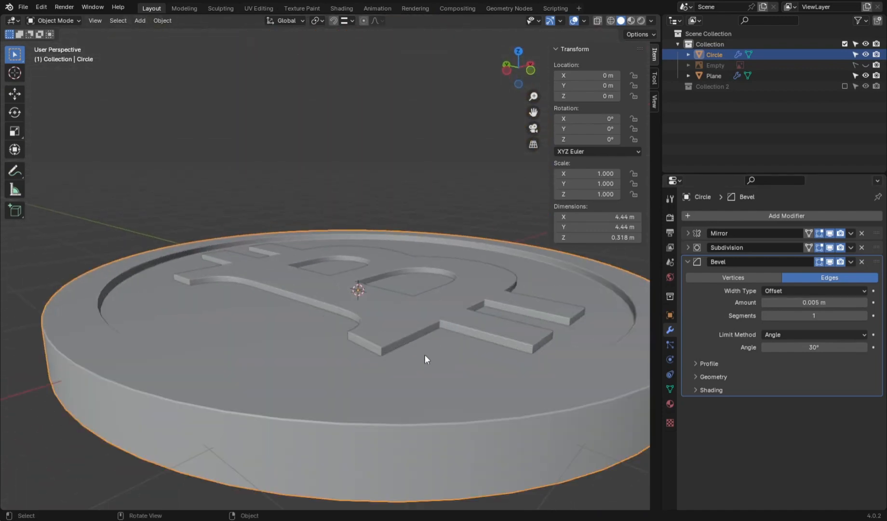
pyautogui.scroll(-3, 411, 306)
pyautogui.scroll(-1, 497, 352)
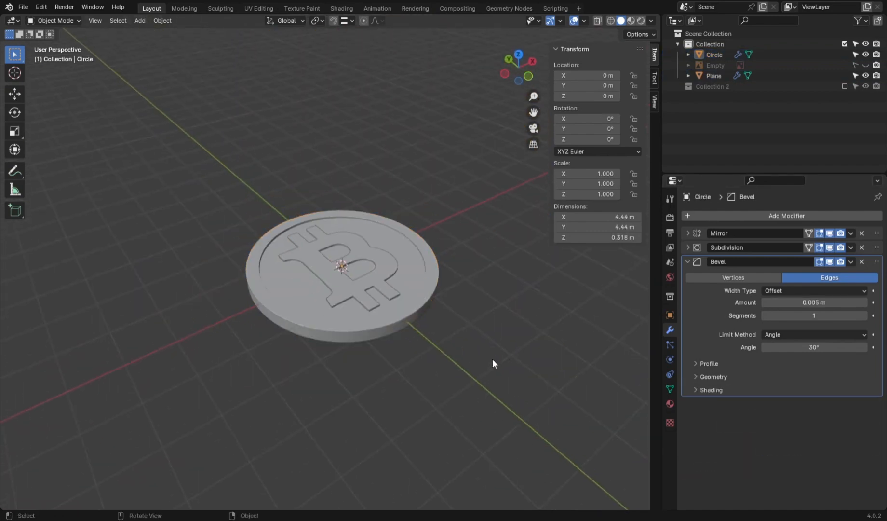
pyautogui.click(631, 20)
pyautogui.click(669, 403)
pyautogui.click(689, 260)
pyautogui.click(723, 276)
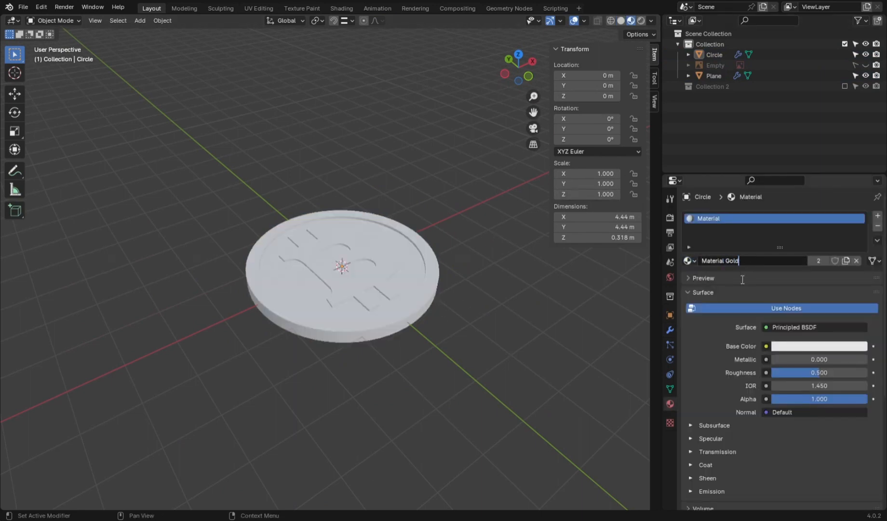
# - Set Material Gold's viewport display color to a golden orange
pyautogui.click(689, 292)
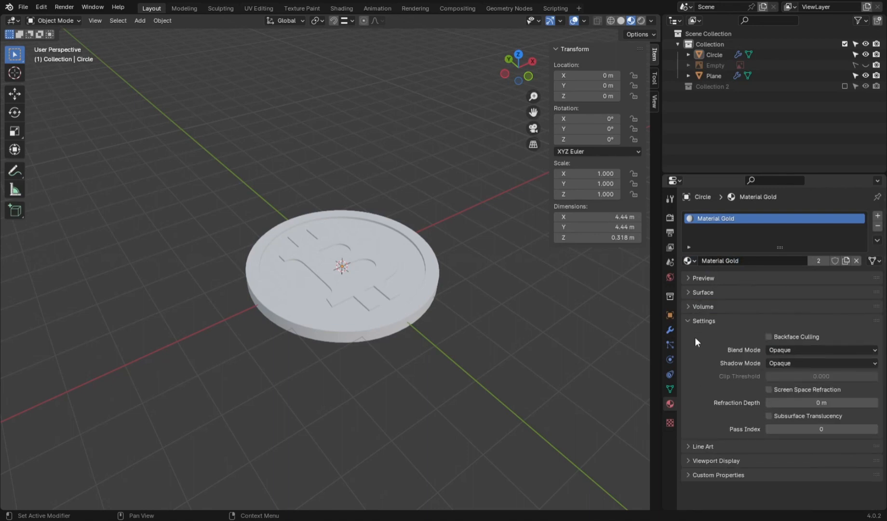
pyautogui.click(694, 321)
pyautogui.click(689, 349)
pyautogui.click(796, 365)
pyautogui.click(787, 267)
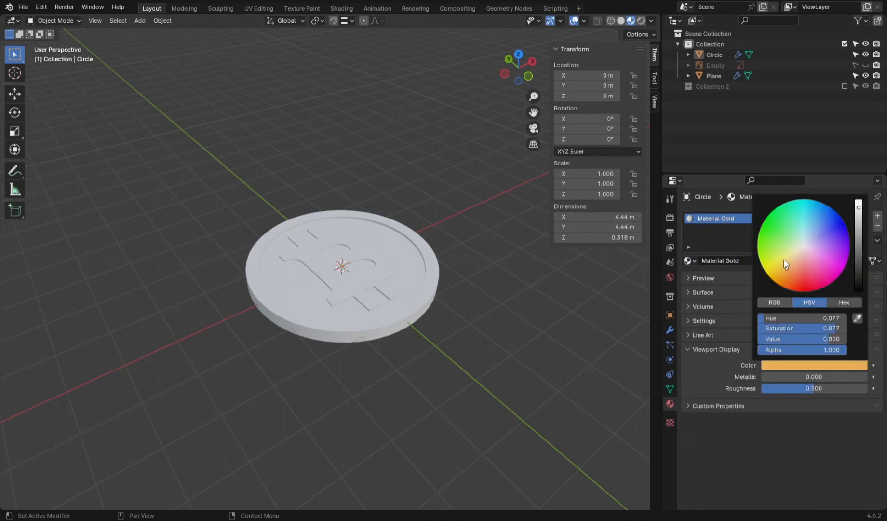
pyautogui.moveTo(784, 260); pyautogui.dragTo(782, 267)
pyautogui.click(709, 348)
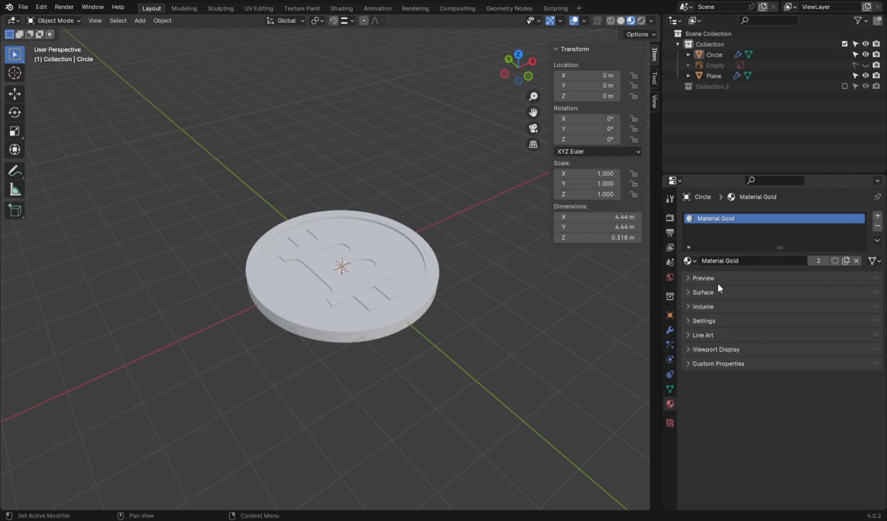
# - Set Material Gold's base color to a golden yellow and its Metallic value to 0.1
pyautogui.click(704, 292)
pyautogui.click(814, 346)
pyautogui.click(782, 247)
pyautogui.moveTo(782, 245); pyautogui.dragTo(777, 256)
pyautogui.moveTo(777, 361)
pyautogui.mouseDown()
pyautogui.moveTo(862, 359)
pyautogui.moveTo(780, 359)
pyautogui.mouseUp()
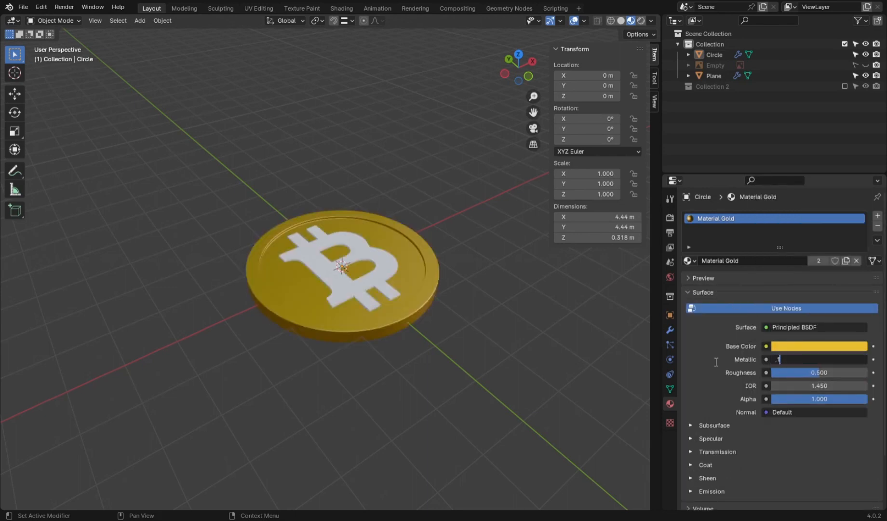
# - Try the Scene World lighting in the Material Preview shading
pyautogui.moveTo(340, 308)
pyautogui.mouseDown(button='middle')
pyautogui.moveTo(376, 300)
pyautogui.moveTo(376, 319)
pyautogui.mouseUp(button='middle')
pyautogui.click(651, 20)
pyautogui.click(591, 83)
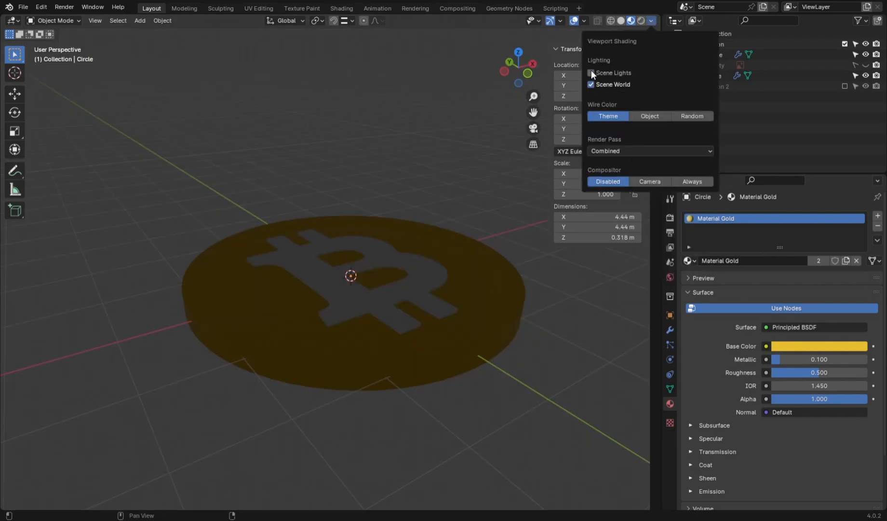
pyautogui.click(591, 83)
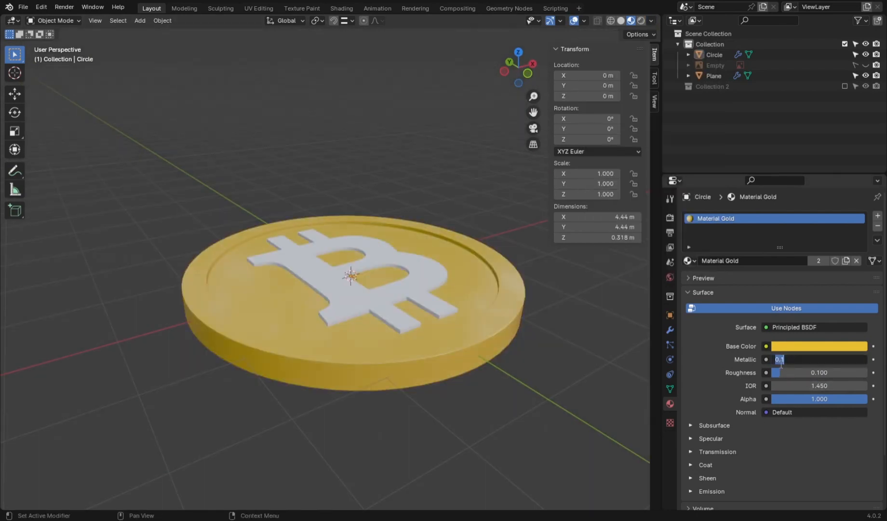
# - Set Material Gold's Roughness to 0.1 and Metallic to 1, and assign the material to the B symbol
pyautogui.write('1')
pyautogui.press('Return')
pyautogui.moveTo(436, 328); pyautogui.dragTo(439, 348, button='middle')
pyautogui.click(439, 344)
pyautogui.click(690, 261)
pyautogui.click(728, 277)
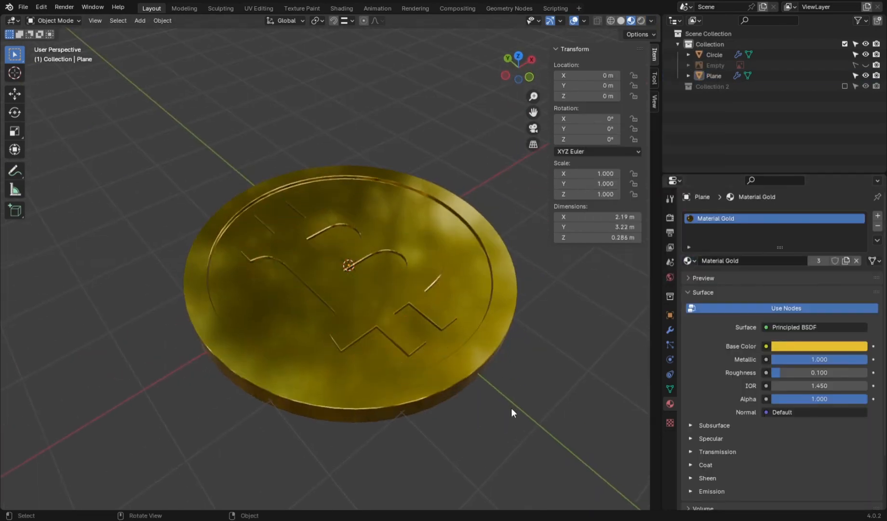
# - Examine the gold coin from several angles, selecting the coin body and briefly viewing its mesh
pyautogui.moveTo(512, 412); pyautogui.dragTo(448, 309, button='middle')
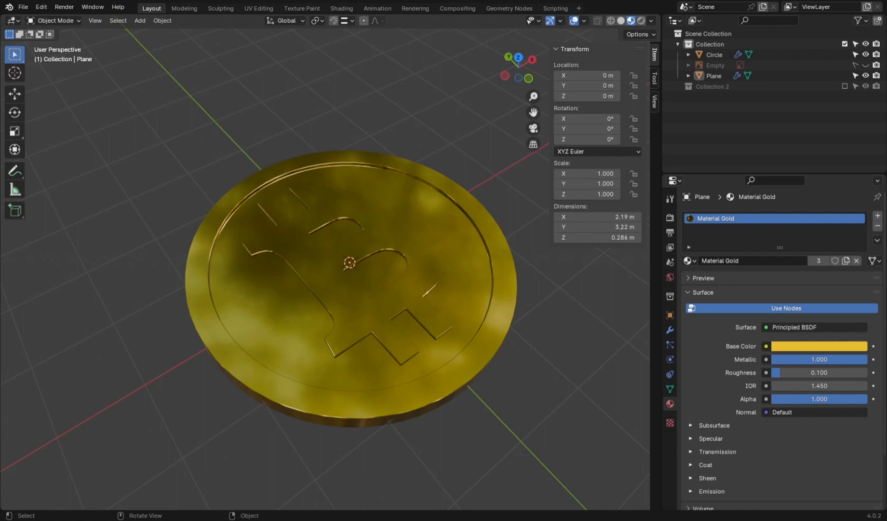
pyautogui.moveTo(453, 395); pyautogui.dragTo(410, 340, button='middle')
pyautogui.click(409, 340)
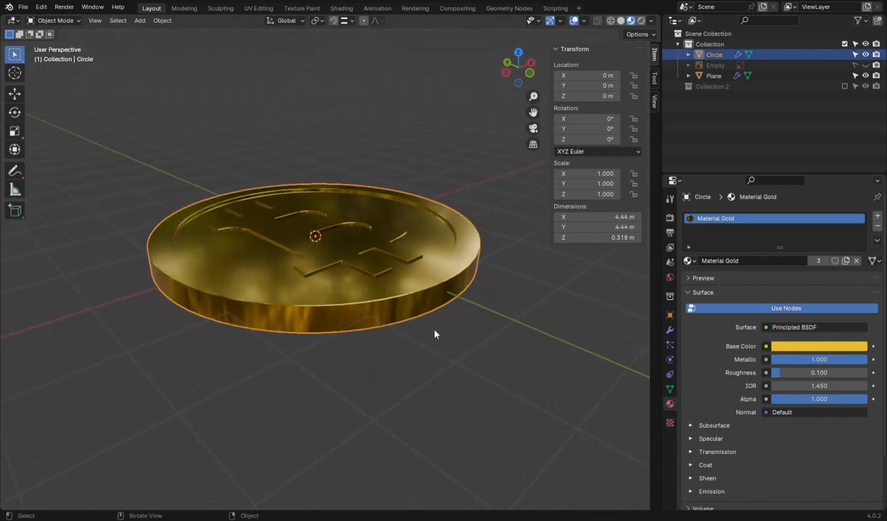
pyautogui.press('Tab')
pyautogui.moveTo(334, 333); pyautogui.dragTo(308, 367, button='middle')
pyautogui.press('Tab')
pyautogui.moveTo(311, 236); pyautogui.dragTo(305, 309, button='middle')
pyautogui.scroll(-3, 304, 308)
# - Split the 3D viewport into two stacked areas and turn the lower one into a Shader Editor
pyautogui.moveTo(3, 506); pyautogui.dragTo(274, 252)
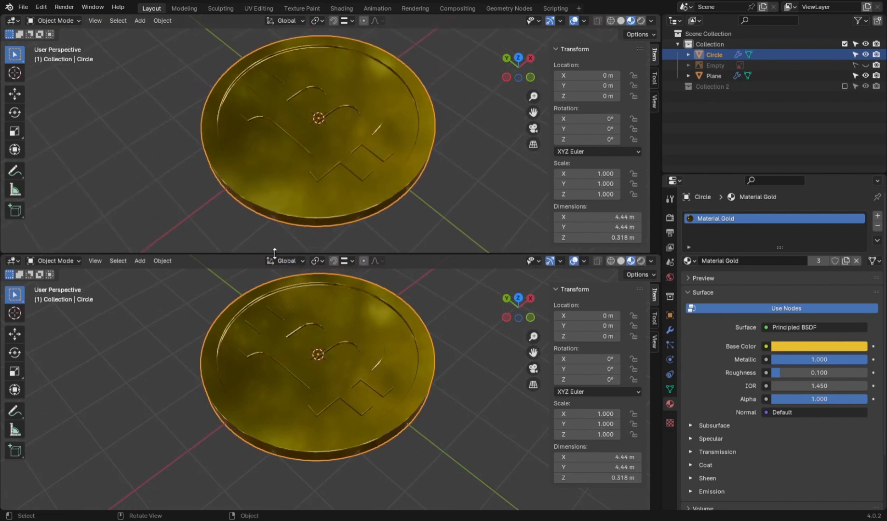
pyautogui.click(13, 261)
pyautogui.click(25, 356)
pyautogui.scroll(1, 340, 131)
pyautogui.scroll(-2, 340, 131)
pyautogui.scroll(5, 270, 387)
pyautogui.moveTo(219, 375); pyautogui.dragTo(347, 324, button='middle')
pyautogui.scroll(3, 273, 338)
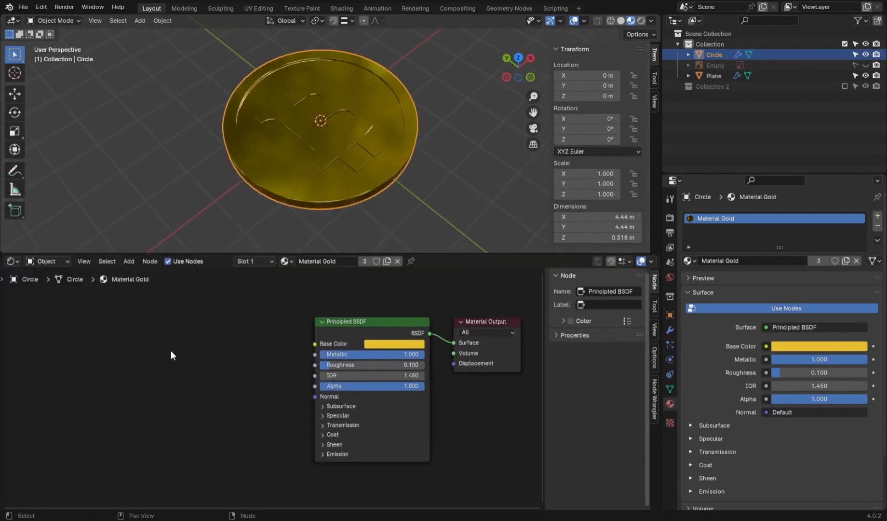
# - Add a Wave Texture node to Material Gold with connected Mapping and Texture Coordinate nodes
pyautogui.hotkey('shift', 'a')
pyautogui.click(65, 342)
pyautogui.hotkey('shift', 'a')
pyautogui.moveTo(73, 413)
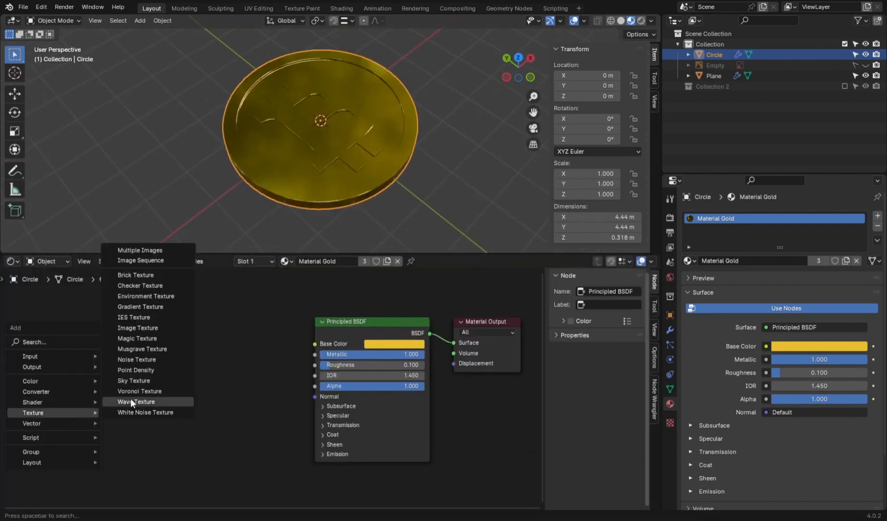
pyautogui.click(136, 401)
pyautogui.click(139, 366)
pyautogui.hotkey('ctrl', 't')
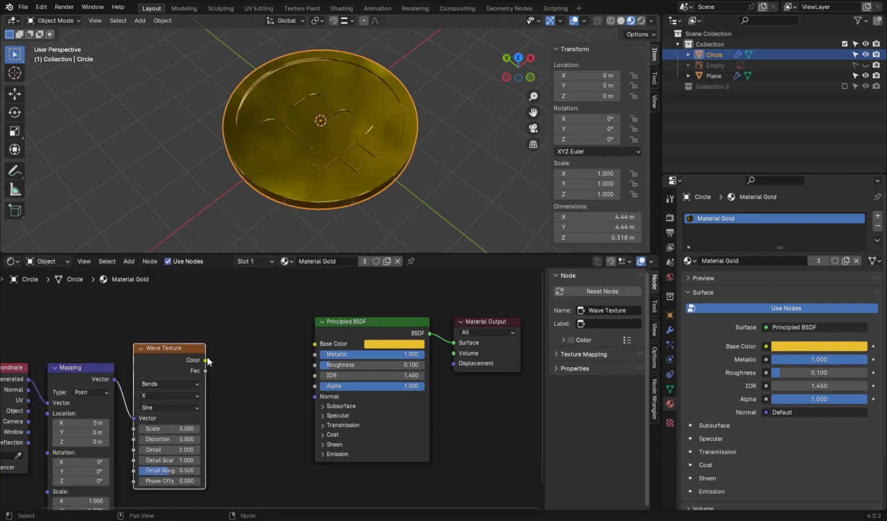
# - Preview the Wave Texture directly on the coin and set its Scale to 50
pyautogui.keyDown('ctrl'); pyautogui.keyDown('shift'); pyautogui.click(193, 357); pyautogui.keyUp('shift'); pyautogui.keyUp('ctrl')
pyautogui.moveTo(283, 138); pyautogui.dragTo(293, 128, button='middle')
pyautogui.moveTo(130, 423); pyautogui.dragTo(187, 372, button='middle')
pyautogui.doubleClick(226, 377)
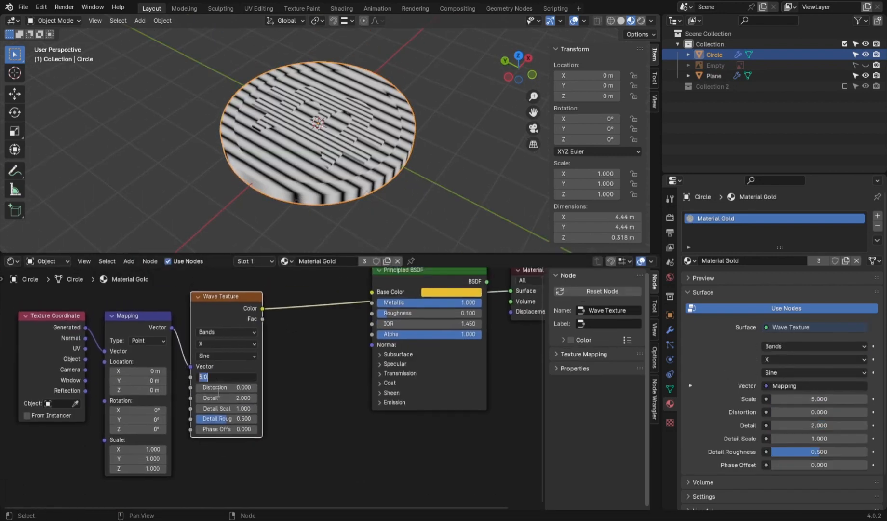
pyautogui.write('2')
pyautogui.press('Return')
pyautogui.doubleClick(242, 377)
pyautogui.write('50')
pyautogui.press('Return')
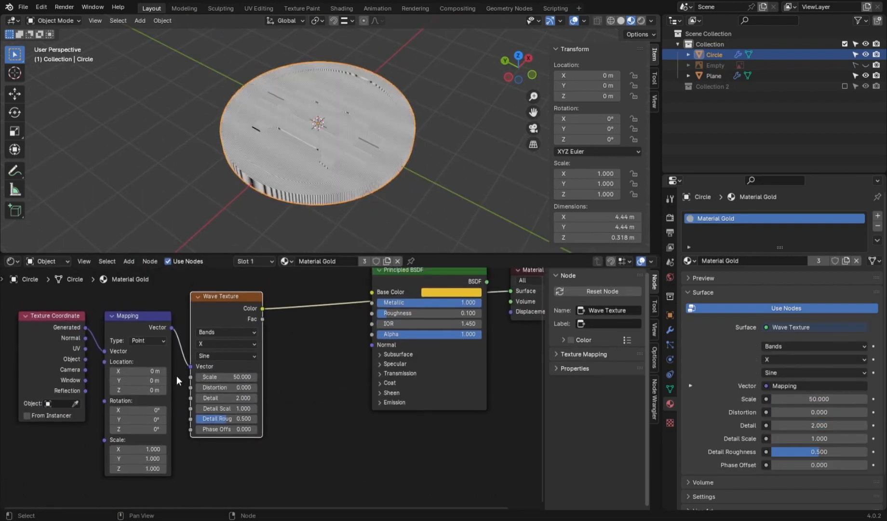
# - Feed the Mapping node from the Object coordinates and set the Wave Texture's Scale to 10
pyautogui.moveTo(85, 359); pyautogui.dragTo(103, 351)
pyautogui.moveTo(328, 188)
pyautogui.mouseDown(button='middle')
pyautogui.moveTo(346, 192)
pyautogui.moveTo(406, 159)
pyautogui.moveTo(327, 176)
pyautogui.mouseUp(button='middle')
pyautogui.doubleClick(227, 377)
pyautogui.write('10')
pyautogui.press('Return')
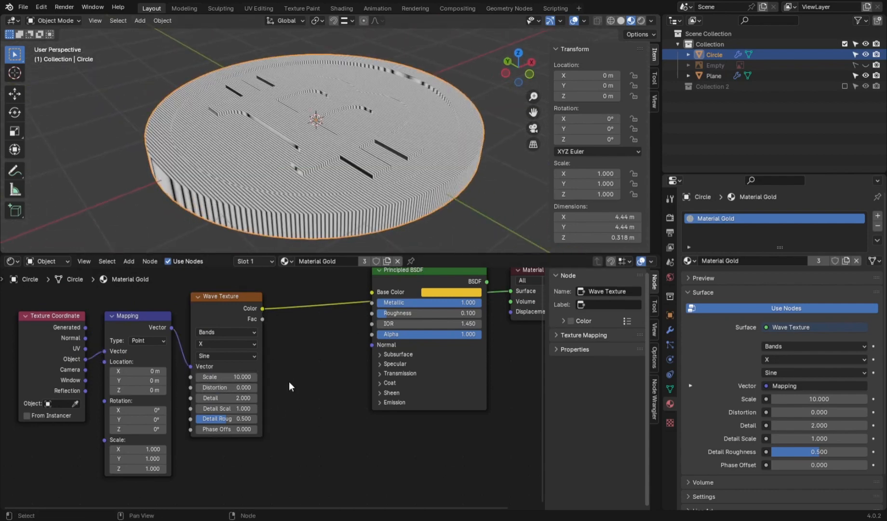
# - Set the Wave Texture's band direction to Z
pyautogui.scroll(-3, 431, 127)
pyautogui.moveTo(431, 121); pyautogui.dragTo(331, 176, button='middle')
pyautogui.click(227, 343)
pyautogui.click(230, 389)
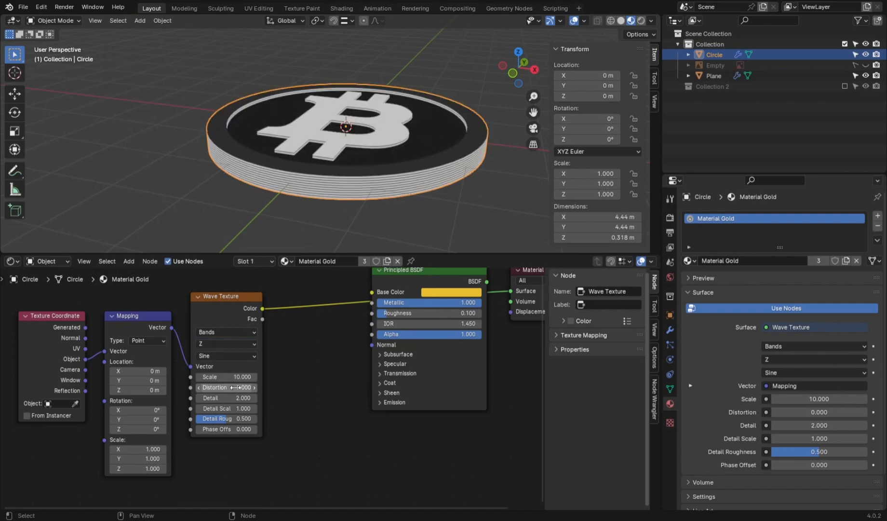
# - Try rotating the Mapping node 90° about Y
pyautogui.moveTo(135, 410)
pyautogui.mouseDown()
pyautogui.moveTo(145, 409)
pyautogui.moveTo(134, 410)
pyautogui.mouseUp()
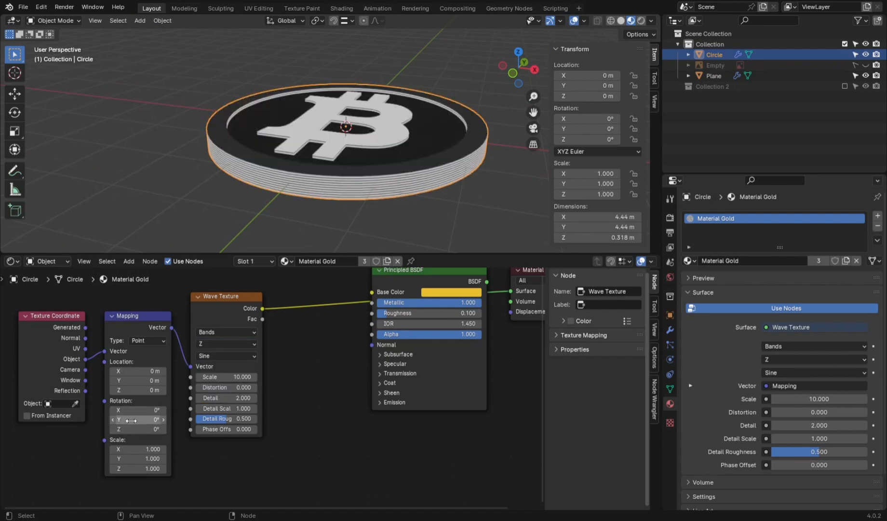
pyautogui.doubleClick(136, 419)
pyautogui.write('90')
pyautogui.press('Return')
pyautogui.moveTo(357, 154); pyautogui.dragTo(378, 143, button='middle')
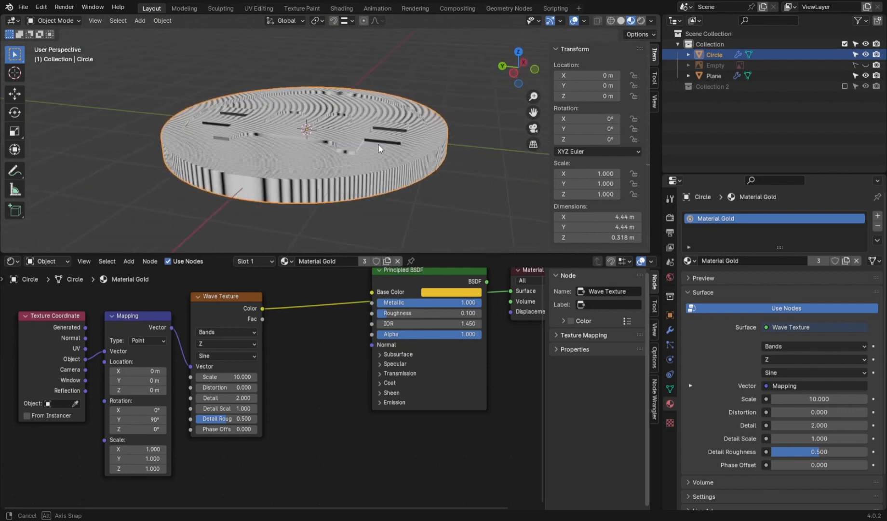
# - Change the Mapping node's type to Texture and feed it from the UV coordinates
pyautogui.click(145, 340)
pyautogui.click(144, 361)
pyautogui.hotkey('ctrl', 'z')
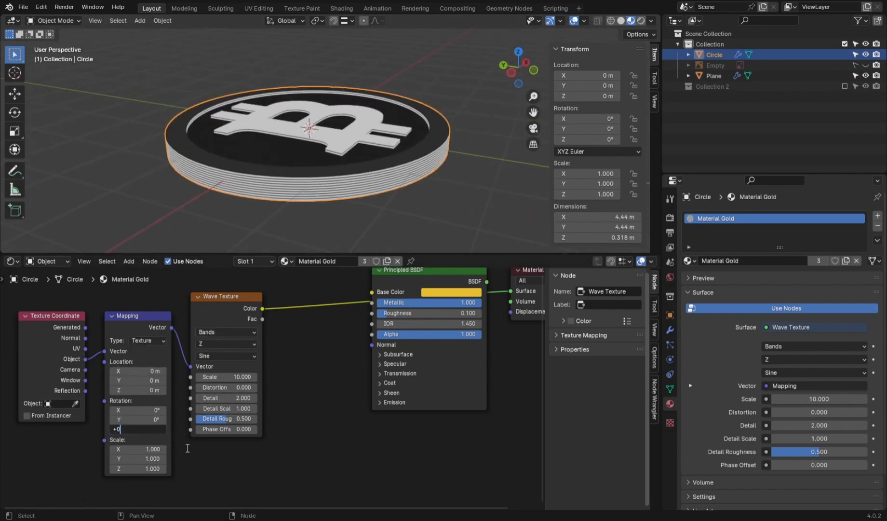
pyautogui.hotkey('ctrl', 'z')
pyautogui.moveTo(260, 202); pyautogui.dragTo(316, 177, button='middle')
pyautogui.hotkey('ctrl', 'z')
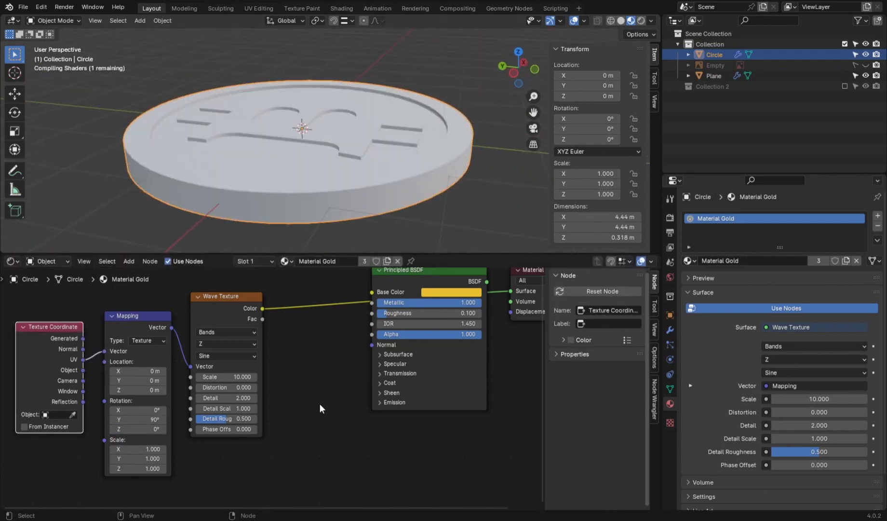
# - Mark seams on the coin body's outer rim loop and on one vertical side edge
pyautogui.moveTo(333, 144); pyautogui.dragTo(418, 188, button='middle')
pyautogui.press('Tab')
pyautogui.click(359, 157)
pyautogui.scroll(3, 360, 158)
pyautogui.press('2')
pyautogui.click(417, 187)
pyautogui.press('u')
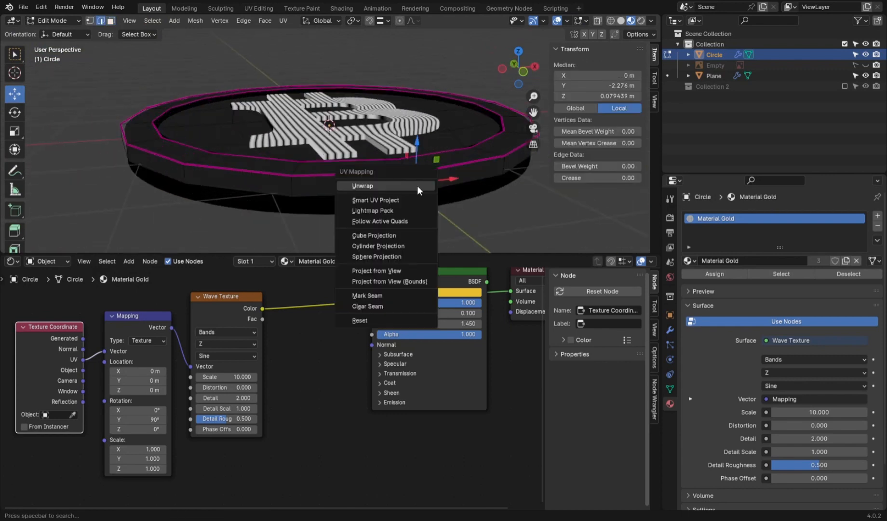
pyautogui.click(366, 295)
# - Select the coin body's whole linked mesh and unwrap it
pyautogui.press('l')
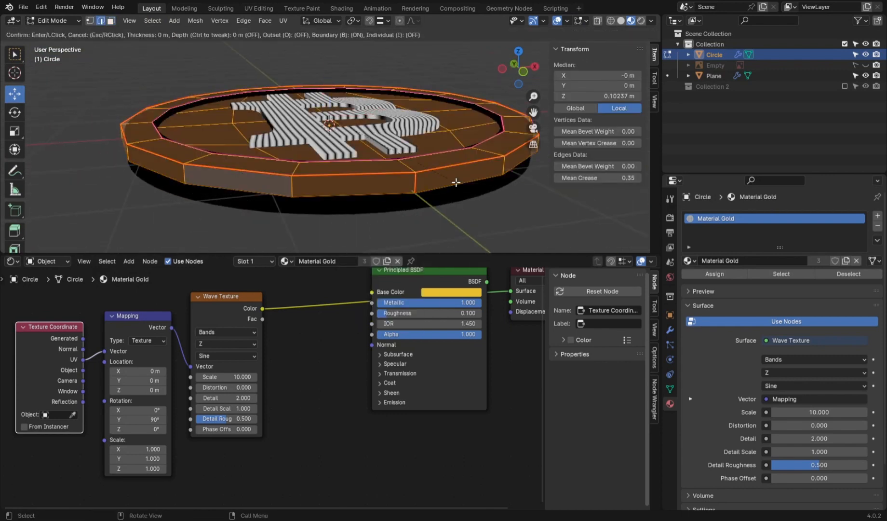
pyautogui.press('u')
pyautogui.click(442, 73)
pyautogui.click(502, 211)
pyautogui.scroll(-2, 501, 211)
pyautogui.moveTo(501, 211); pyautogui.dragTo(535, 227, button='middle')
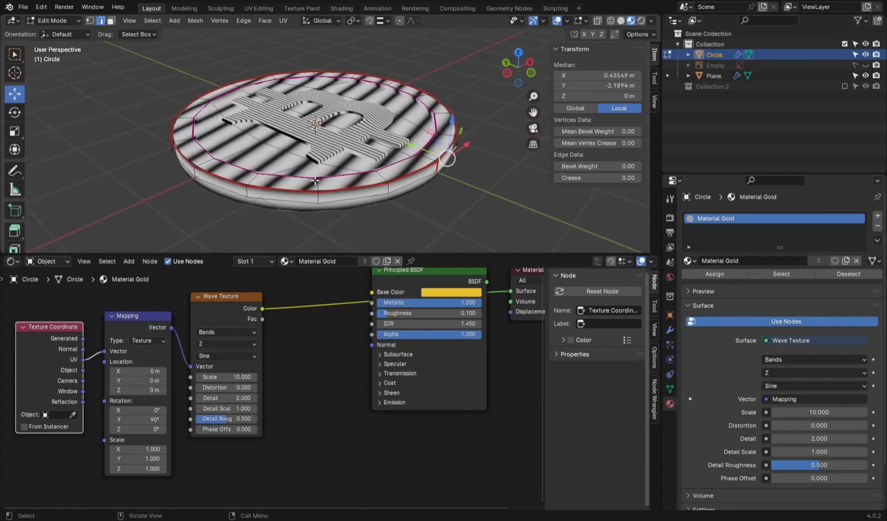
# - Reset the Mapping node's Y rotation to 0°
pyautogui.hotkey('ctrl', 'z')
pyautogui.moveTo(146, 420); pyautogui.dragTo(192, 410)
pyautogui.hotkey('ctrl', 'z')
pyautogui.hotkey('ctrl', 'z')
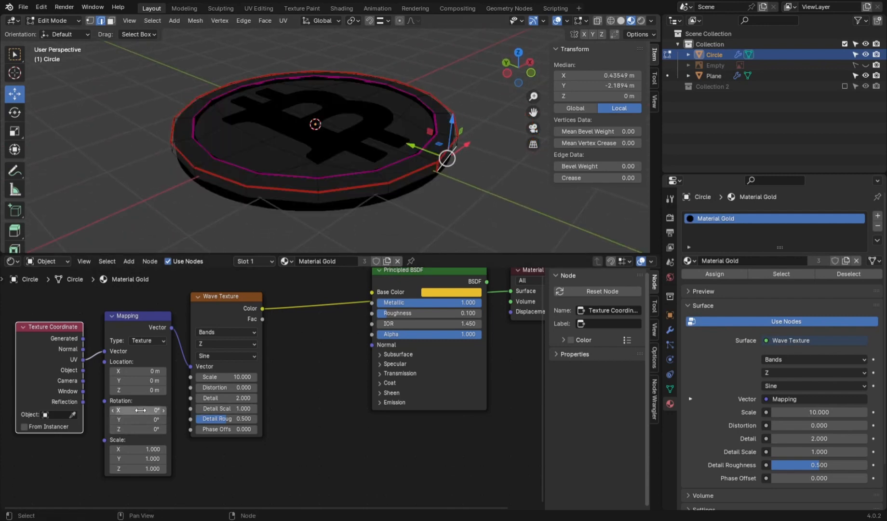
# - Try rotating the Mapping node 45° about X
pyautogui.click(140, 410)
pyautogui.write('45')
pyautogui.press('Return')
pyautogui.hotkey('ctrl', 'z')
pyautogui.press('Return')
pyautogui.hotkey('ctrl', 'z')
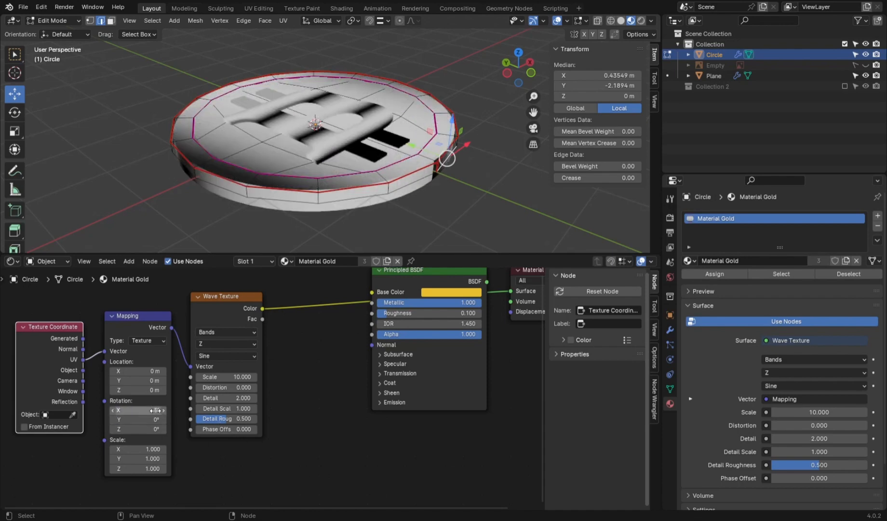
# - Set the Mapping node's X rotation to 90° and the Wave Texture's Scale to 50
pyautogui.click(138, 410)
pyautogui.write('90')
pyautogui.press('Return')
pyautogui.moveTo(507, 184); pyautogui.dragTo(308, 166, button='middle')
pyautogui.click(225, 377)
pyautogui.write('50')
pyautogui.press('Return')
pyautogui.moveTo(193, 159); pyautogui.dragTo(395, 154, button='middle')
pyautogui.scroll(1, 393, 161)
pyautogui.scroll(2, 395, 154)
# - Set the Wave Texture's Scale to 49 and return the coin body to Object Mode
pyautogui.moveTo(225, 377); pyautogui.dragTo(222, 377)
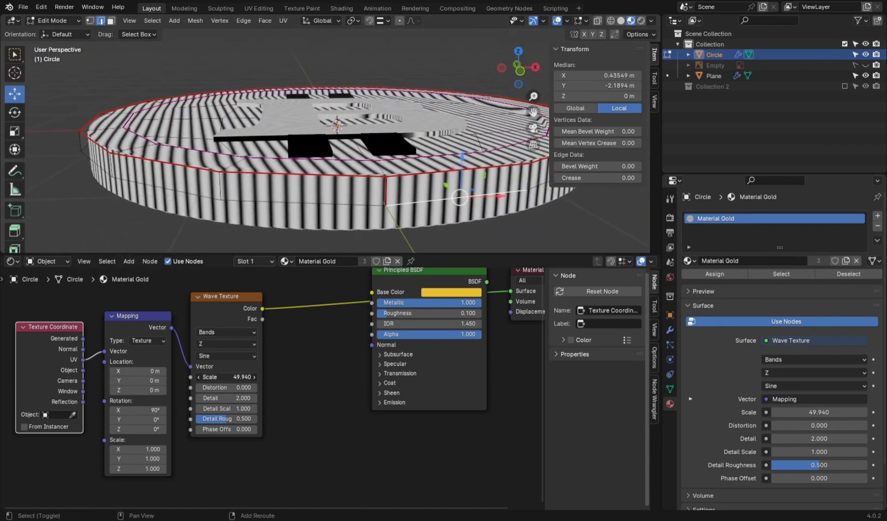
pyautogui.click(223, 377)
pyautogui.write('49')
pyautogui.press('Return')
pyautogui.scroll(-4, 309, 179)
pyautogui.press('Tab')
pyautogui.moveTo(303, 169); pyautogui.dragTo(339, 174, button='middle')
pyautogui.scroll(2, 339, 174)
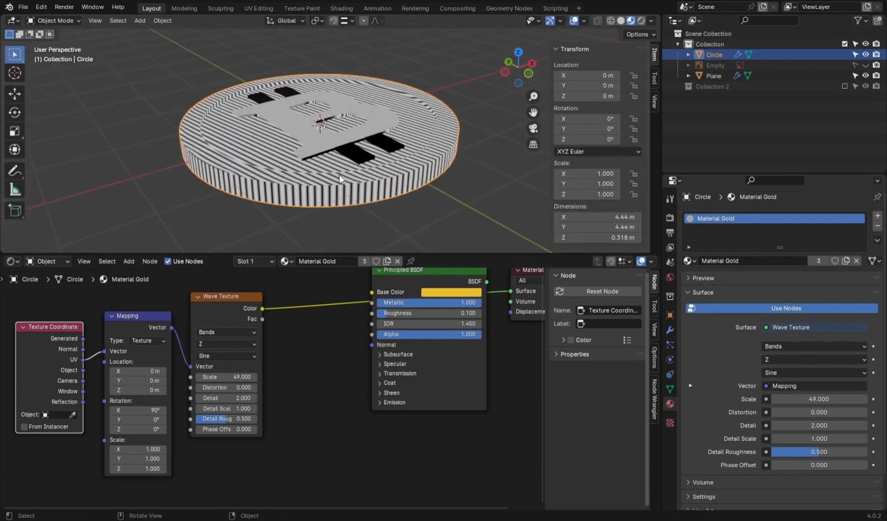
# - Reconnect the Principled BSDF to the Material Output and link the Wave Texture's color to its Base Color
pyautogui.moveTo(229, 299); pyautogui.dragTo(237, 304)
pyautogui.scroll(-3, 314, 332)
pyautogui.moveTo(313, 333); pyautogui.dragTo(184, 361, button='middle')
pyautogui.moveTo(363, 313); pyautogui.dragTo(457, 343)
pyautogui.moveTo(299, 314); pyautogui.dragTo(380, 318)
pyautogui.moveTo(295, 132)
pyautogui.mouseDown(button='middle')
pyautogui.moveTo(321, 217)
pyautogui.moveTo(312, 117)
pyautogui.moveTo(308, 140)
pyautogui.mouseUp(button='middle')
pyautogui.scroll(2, 265, 362)
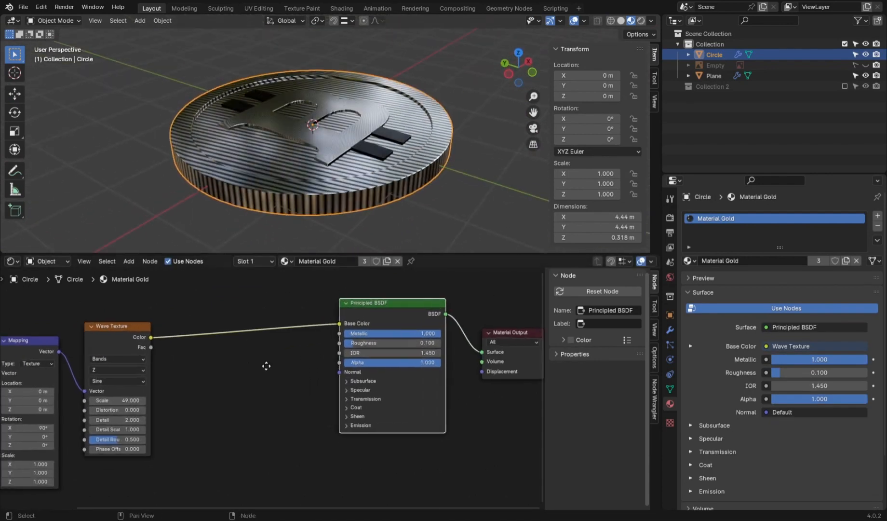
# - Add a Bump node, linking the Wave Texture's color to its Height and its output to the Principled BSDF's Normal
pyautogui.hotkey('shift', 'a')
pyautogui.write('bump')
pyautogui.press('Return')
pyautogui.click(281, 410)
pyautogui.moveTo(151, 339); pyautogui.dragTo(250, 448)
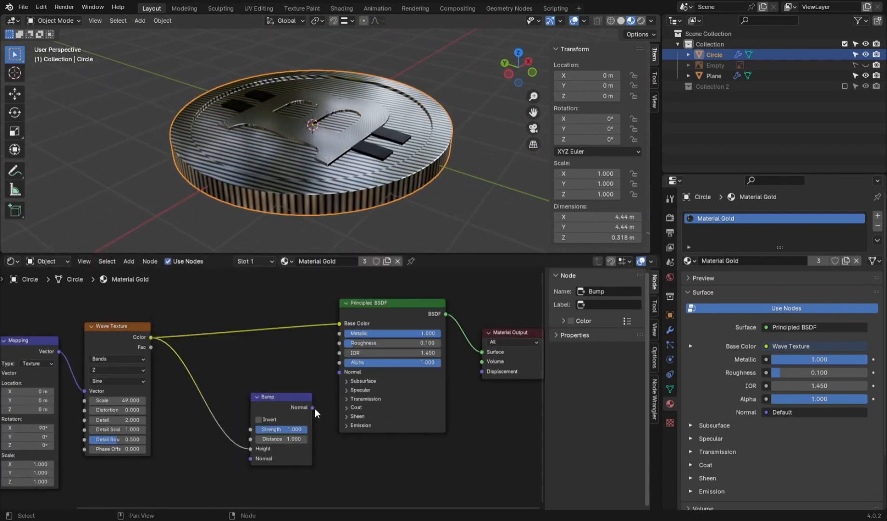
pyautogui.moveTo(313, 408); pyautogui.dragTo(339, 372)
# - Disconnect the Wave Texture from the Principled BSDF's Base Color
pyautogui.moveTo(339, 323); pyautogui.dragTo(322, 146)
pyautogui.moveTo(322, 146)
pyautogui.mouseDown(button='middle')
pyautogui.moveTo(327, 191)
pyautogui.moveTo(332, 131)
pyautogui.mouseUp(button='middle')
pyautogui.scroll(-1, 348, 285)
pyautogui.moveTo(340, 164); pyautogui.dragTo(342, 174, button='middle')
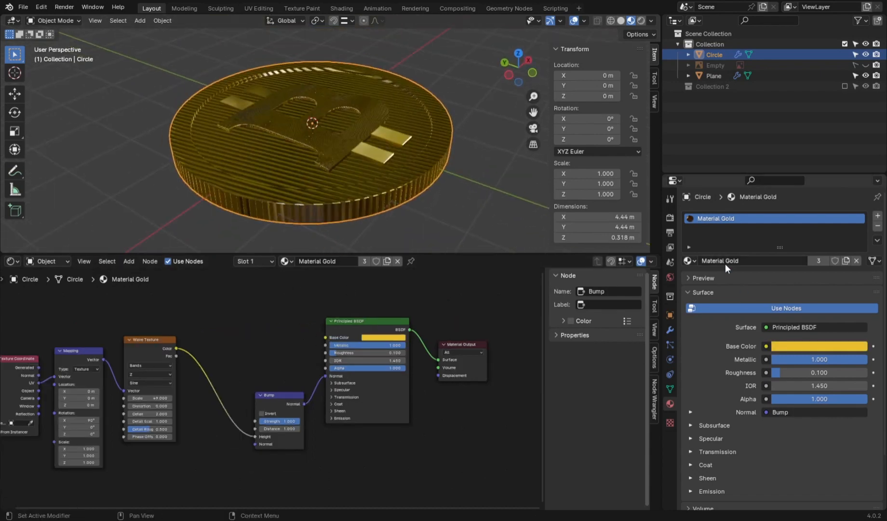
# - Add a second material slot to the coin body and make the first slot's material a copy named Material Gold2
pyautogui.click(877, 215)
pyautogui.click(749, 281)
pyautogui.doubleClick(749, 282)
pyautogui.click(856, 282)
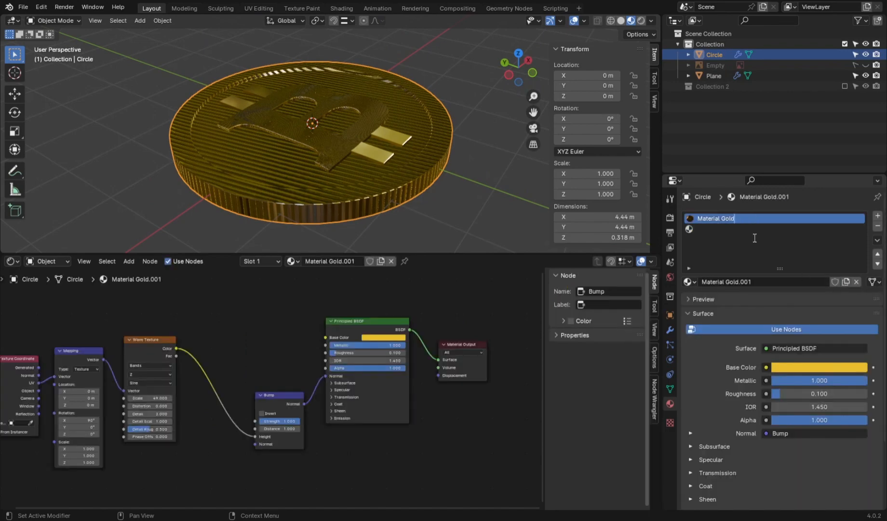
pyautogui.write('2')
pyautogui.press('Return')
# - Assign Material Gold to the coin body's second material slot
pyautogui.click(733, 230)
pyautogui.click(690, 282)
pyautogui.click(703, 306)
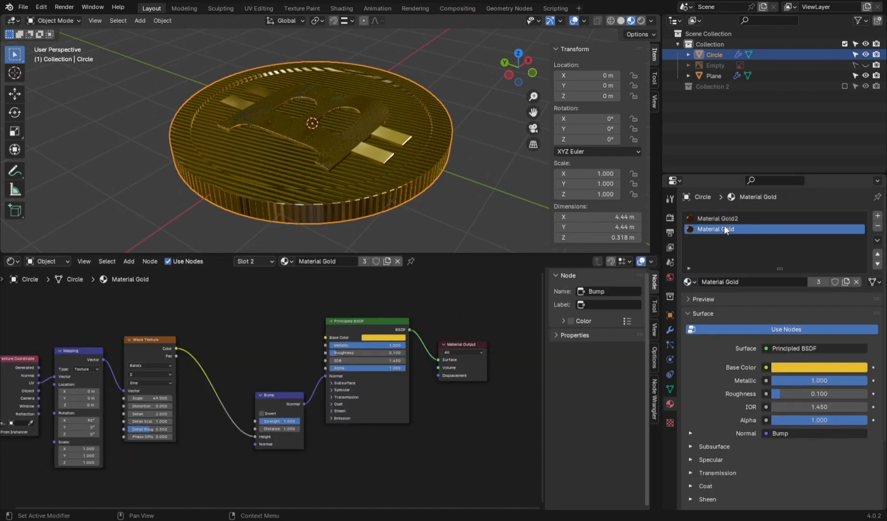
# - Delete the texture coordinate, mapping, wave and bump nodes from Material Gold
pyautogui.scroll(-3, 347, 316)
pyautogui.moveTo(306, 318); pyautogui.dragTo(74, 472)
pyautogui.press('x')
pyautogui.moveTo(286, 185)
pyautogui.mouseDown(button='middle')
pyautogui.moveTo(274, 222)
pyautogui.moveTo(294, 178)
pyautogui.mouseUp(button='middle')
pyautogui.scroll(3, 398, 404)
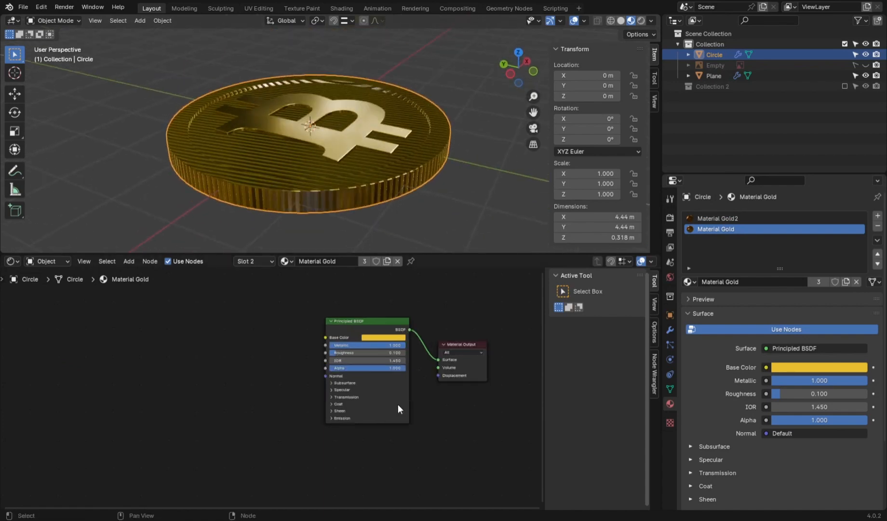
pyautogui.scroll(2, 397, 404)
# - Isolate the coin body in local view and assign Material Gold to the faces of its flat top
pyautogui.press('Tab')
pyautogui.click(434, 149)
pyautogui.press('KP_Divide')
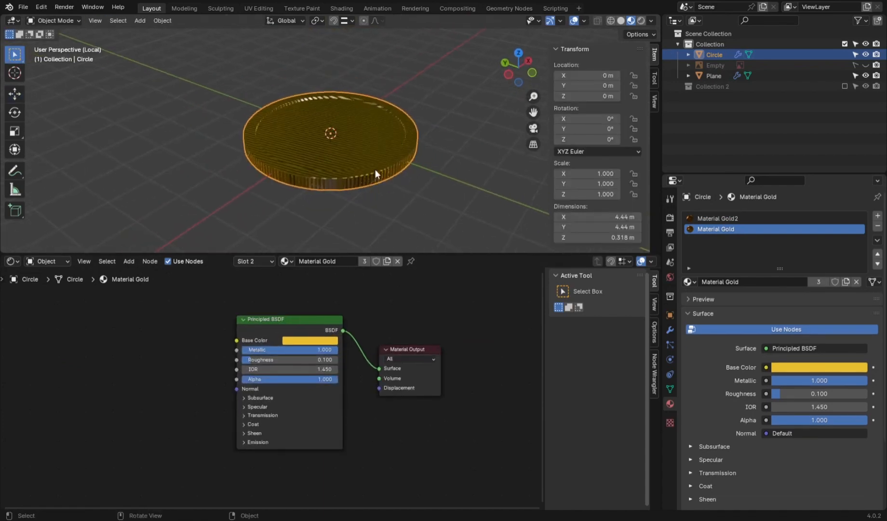
pyautogui.moveTo(376, 172); pyautogui.dragTo(348, 136, button='middle')
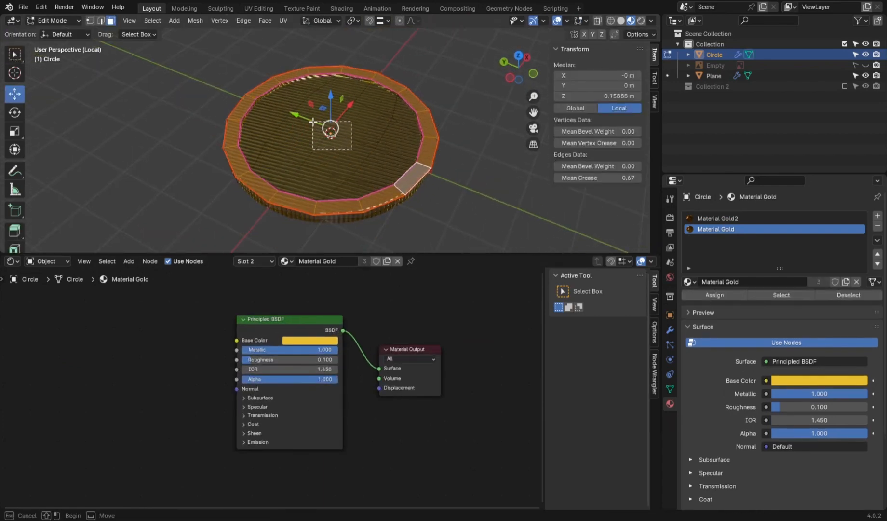
pyautogui.moveTo(313, 122); pyautogui.dragTo(308, 140)
pyautogui.press('ctrl+KP_Add')
pyautogui.press('ctrl+KP_Add')
pyautogui.click(718, 295)
pyautogui.press('Tab')
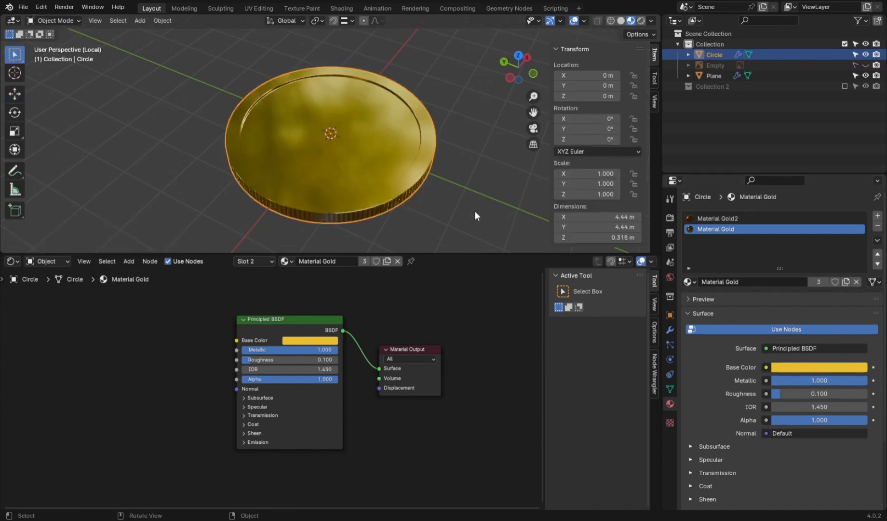
# - Leave local view and reselect the coin body with its ridged side in close view
pyautogui.click(475, 216)
pyautogui.moveTo(475, 216); pyautogui.dragTo(348, 163, button='middle')
pyautogui.press('KP_Divide')
pyautogui.scroll(4, 373, 174)
pyautogui.click(348, 163)
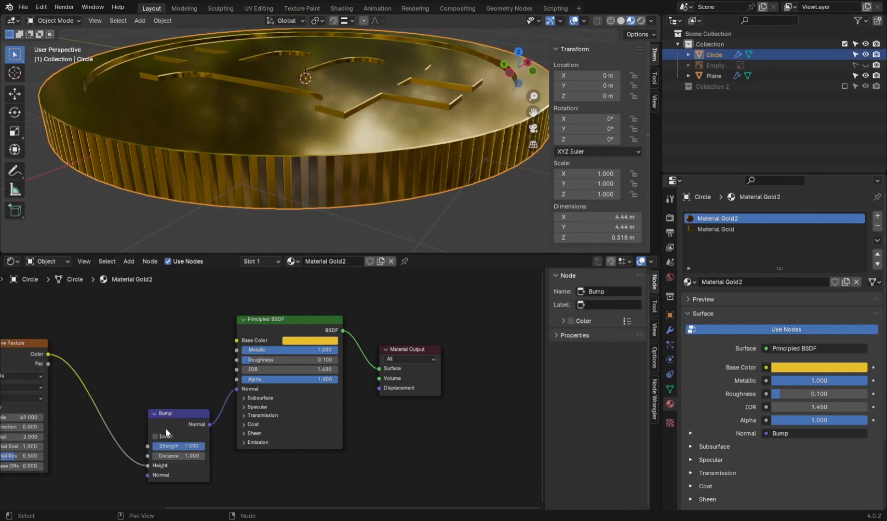
# - Set Material Gold2's bump strength to 0.5 and its wave texture scale to 75
pyautogui.scroll(2, 166, 427)
pyautogui.click(273, 390)
pyautogui.write('.5')
pyautogui.press('Return')
pyautogui.scroll(-5, 308, 145)
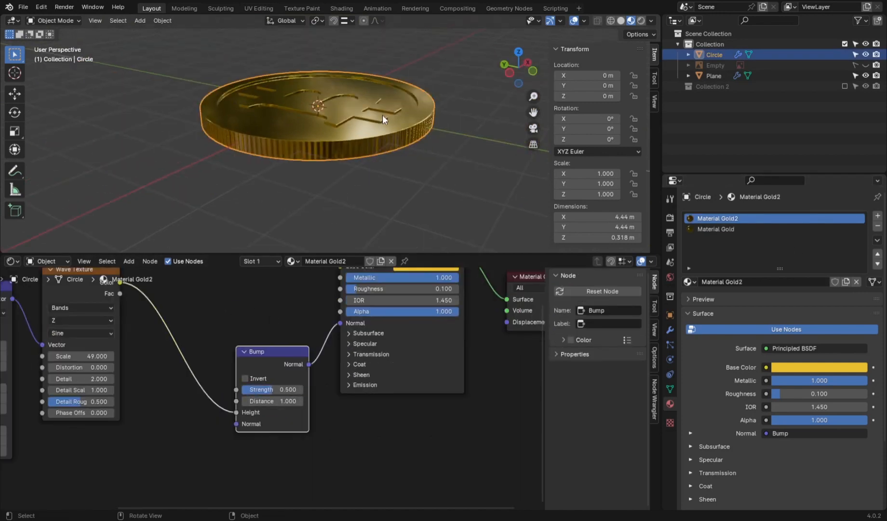
pyautogui.moveTo(105, 317); pyautogui.dragTo(226, 352, button='middle')
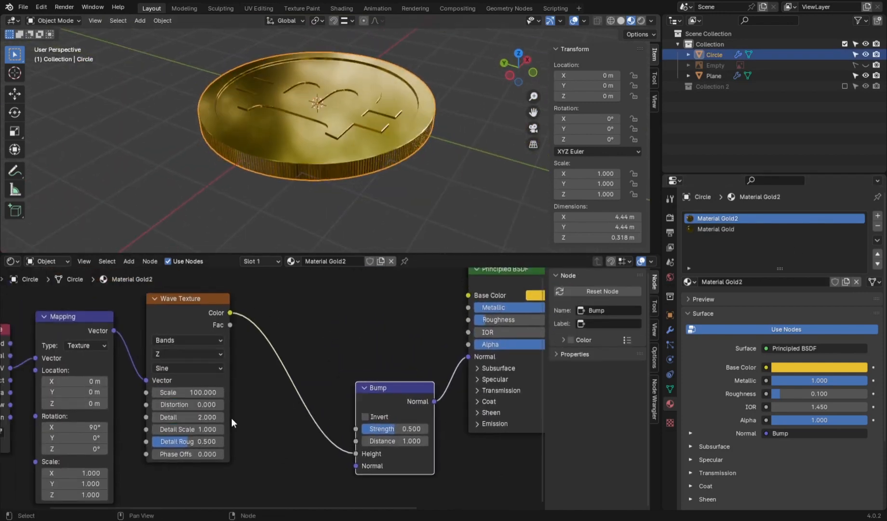
pyautogui.doubleClick(202, 392)
pyautogui.write('75')
pyautogui.press('Return')
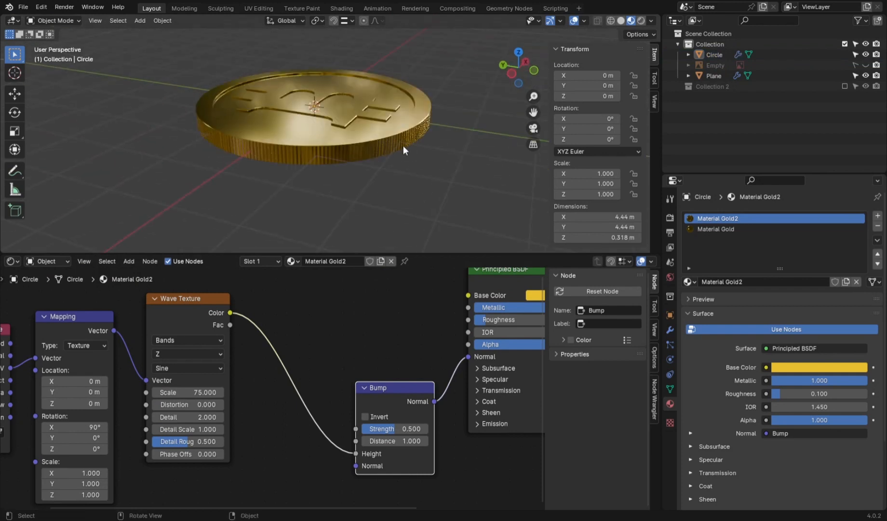
# - Assign Material Gold2 to the coin body's recessed face around the B symbol
pyautogui.moveTo(404, 151); pyautogui.dragTo(400, 183, button='middle')
pyautogui.scroll(-4, 297, 367)
pyautogui.click(371, 114)
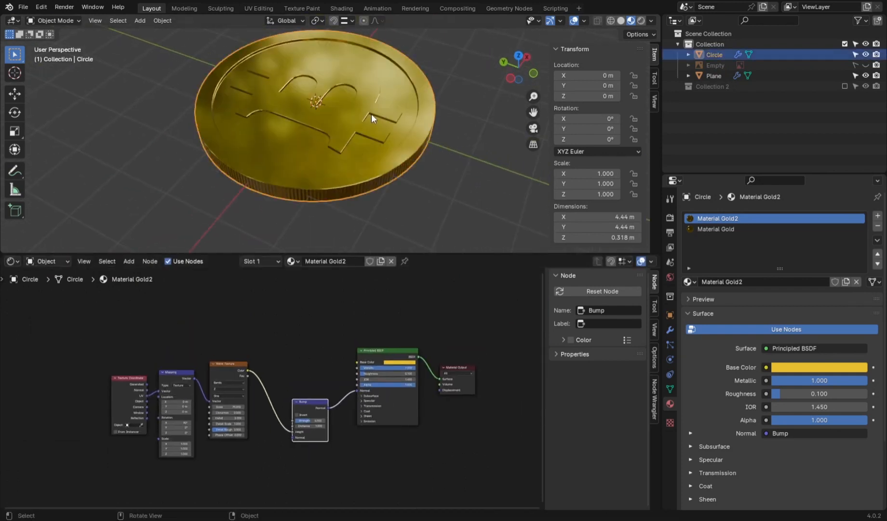
pyautogui.press('Tab')
pyautogui.click(716, 229)
pyautogui.click(714, 294)
pyautogui.click(717, 218)
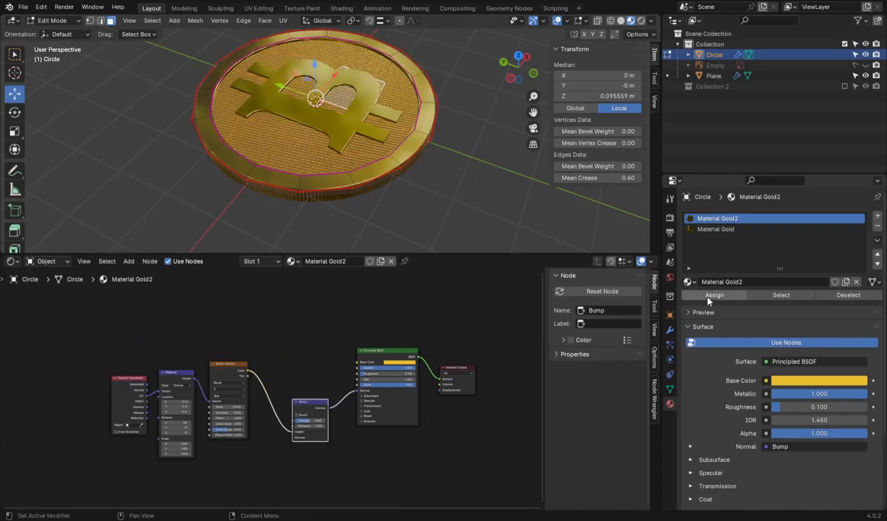
pyautogui.press('Tab')
pyautogui.moveTo(459, 172); pyautogui.dragTo(410, 184, button='middle')
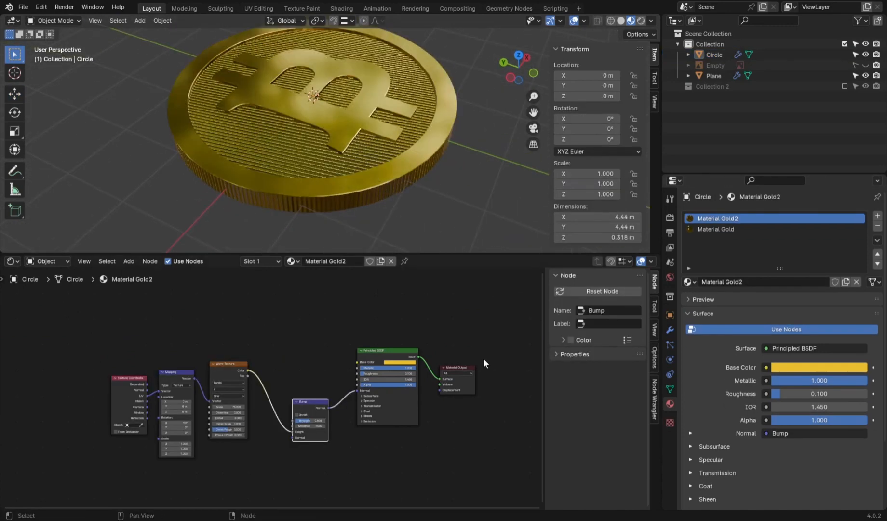
# - Make a separate copy of Material Gold2 in the coin body's first slot and name it Material Gold4
pyautogui.click(845, 282)
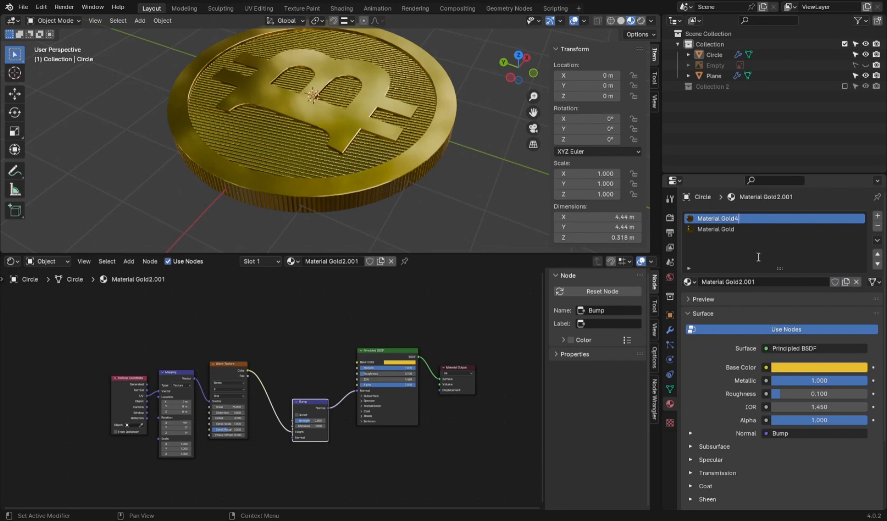
pyautogui.scroll(3, 270, 410)
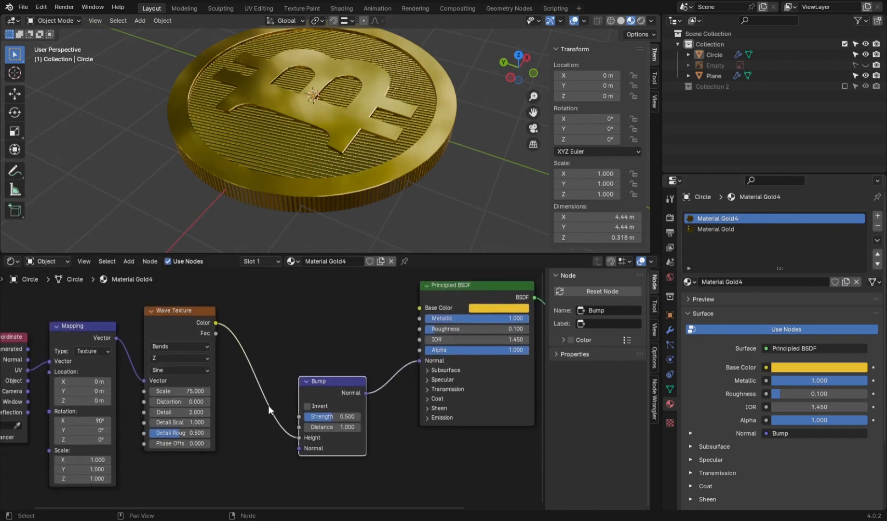
pyautogui.moveTo(150, 405); pyautogui.dragTo(171, 406, button='middle')
# - Add a third material slot to the coin body and fill it with Material Gold2
pyautogui.click(391, 190)
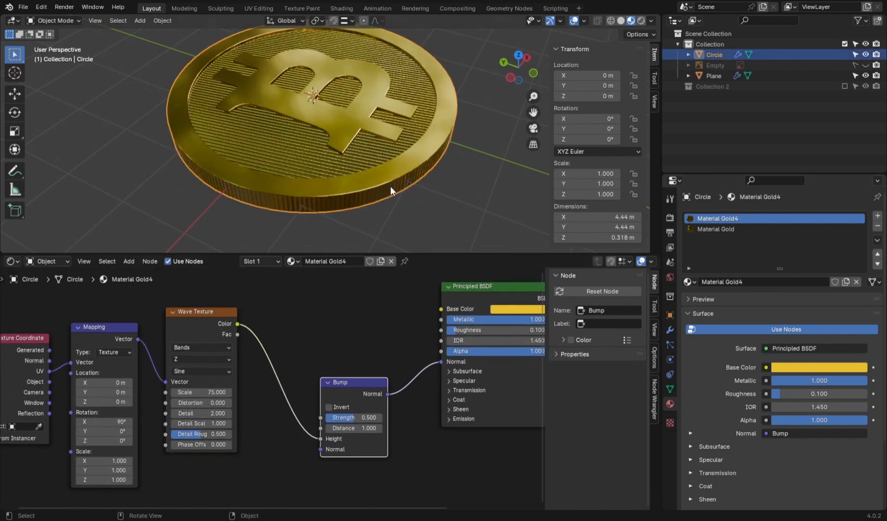
pyautogui.click(877, 216)
pyautogui.click(690, 281)
pyautogui.click(718, 318)
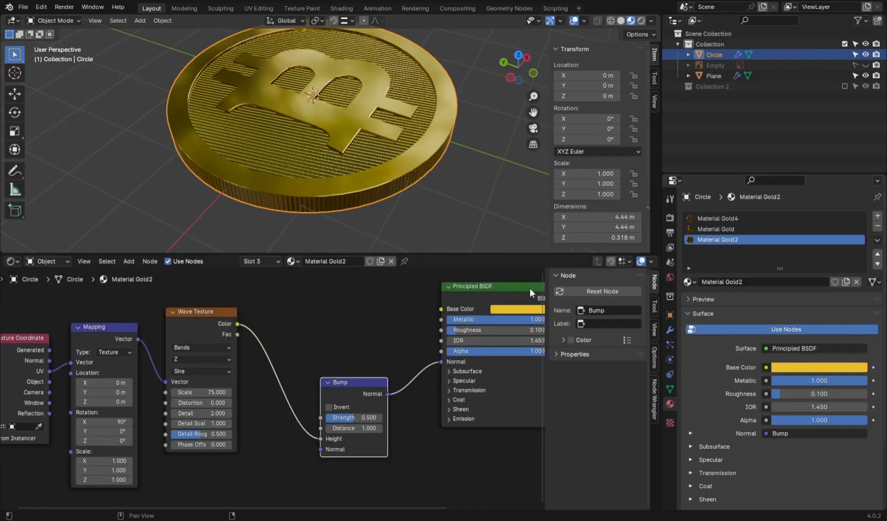
# - Assign Material Gold2 to the loop of faces on the coin's side, and make Material Gold4 the active slot
pyautogui.moveTo(400, 192); pyautogui.dragTo(397, 177, button='middle')
pyautogui.press('Tab')
pyautogui.keyDown('alt'); pyautogui.click(385, 164); pyautogui.keyUp('alt')
pyautogui.press('Tab')
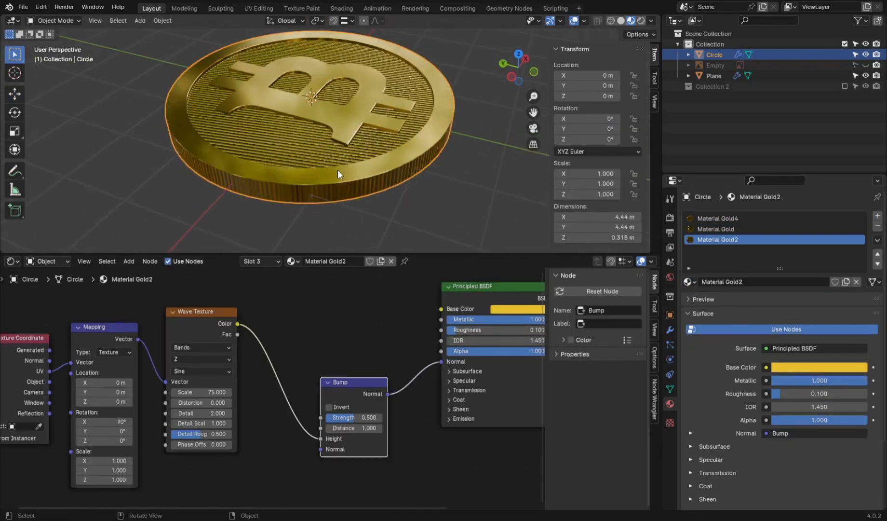
pyautogui.click(732, 223)
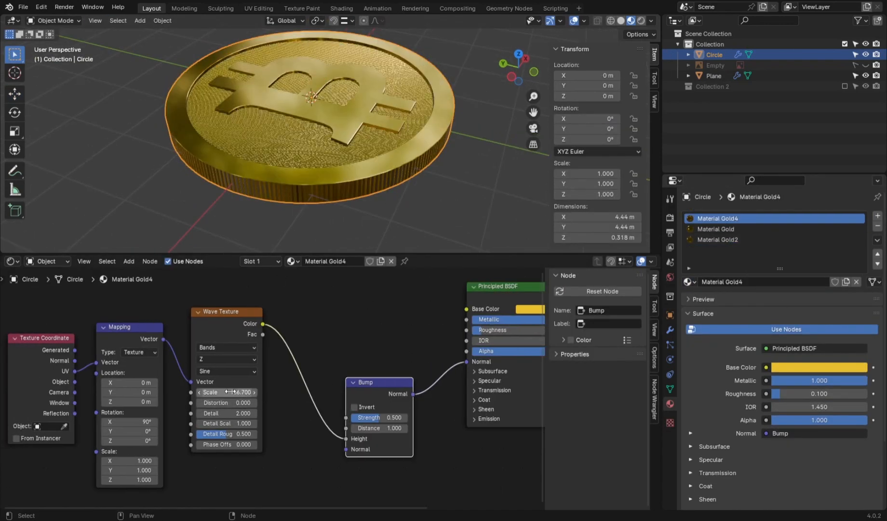
# - Try a wave scale of 100 with the Mapping node's X rotation at 0° in Material Gold4
pyautogui.moveTo(326, 188); pyautogui.dragTo(333, 147, button='middle')
pyautogui.doubleClick(133, 422)
pyautogui.write('00.000')
pyautogui.press('Return')
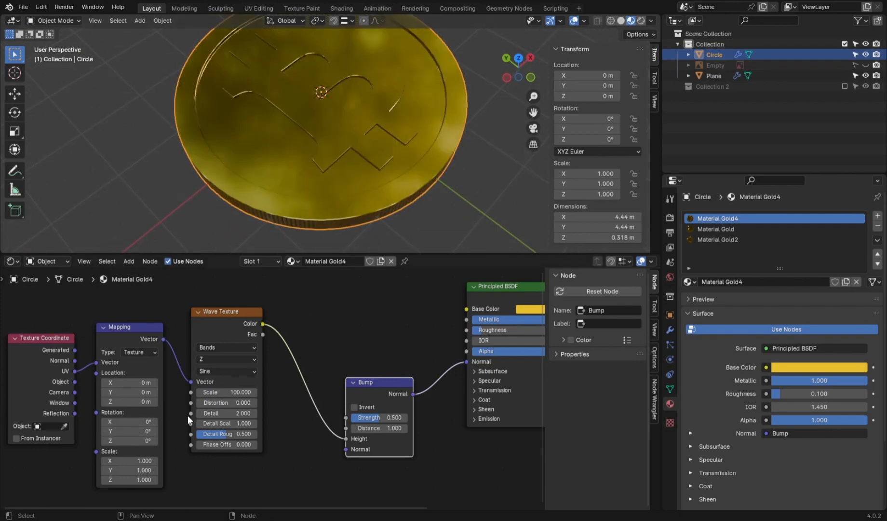
pyautogui.moveTo(132, 431)
pyautogui.mouseDown()
pyautogui.moveTo(166, 431)
pyautogui.moveTo(154, 422)
pyautogui.moveTo(135, 440)
pyautogui.moveTo(145, 440)
pyautogui.moveTo(146, 422)
pyautogui.moveTo(166, 422)
pyautogui.moveTo(144, 422)
pyautogui.moveTo(147, 432)
pyautogui.mouseUp()
pyautogui.hotkey('ctrl', 'z')
pyautogui.hotkey('ctrl', 'z')
# - Try a 45° X rotation in Material Gold4's Mapping node while viewing the coin from above, and undo it
pyautogui.press('KP_7')
pyautogui.scroll(-2, 415, 200)
pyautogui.doubleClick(133, 422)
pyautogui.write('45')
pyautogui.press('Return')
pyautogui.hotkey('ctrl', 'z')
# - Try a wave scale of 50 with a 90° Y rotation in the Mapping node, and undo the rotation
pyautogui.doubleClick(231, 393)
pyautogui.write('50')
pyautogui.press('Return')
pyautogui.press('Return')
pyautogui.doubleClick(139, 431)
pyautogui.write('90')
pyautogui.press('Return')
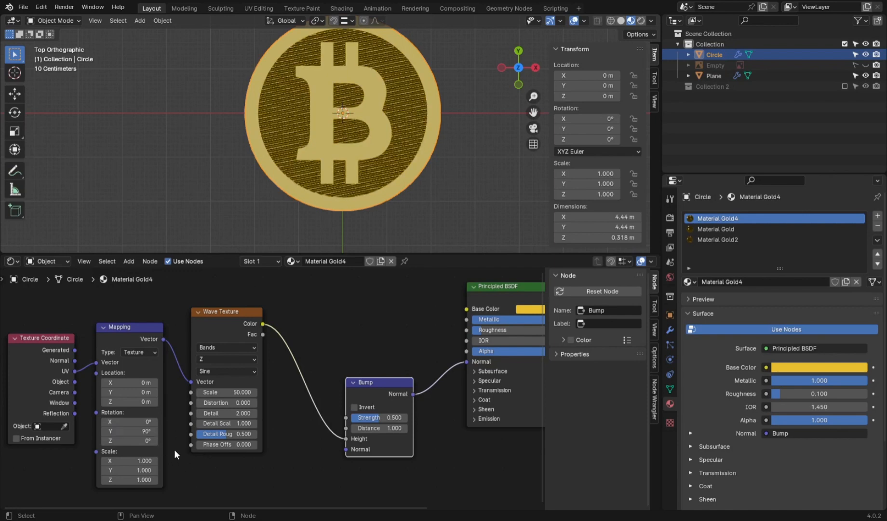
pyautogui.hotkey('ctrl', 'z')
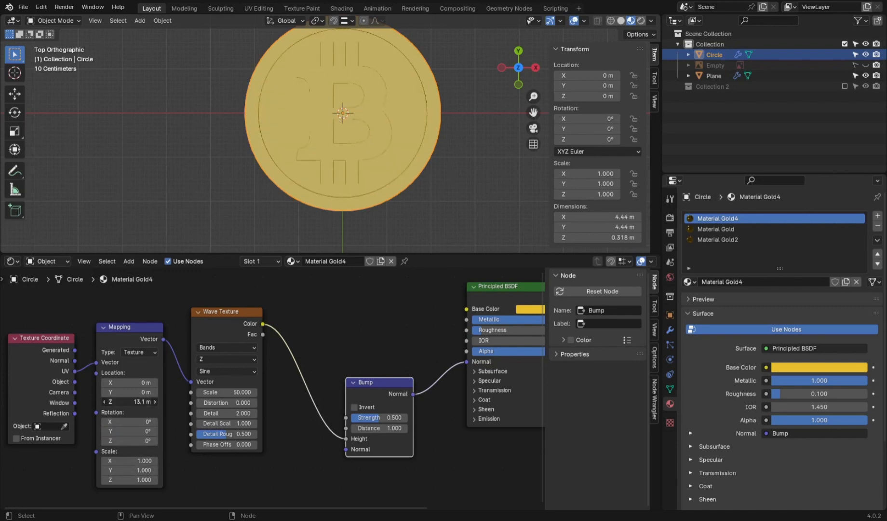
# - Connect the Generated texture coordinates to the Mapping node's vector and lower the wave scale to 20
pyautogui.moveTo(77, 364); pyautogui.dragTo(75, 350)
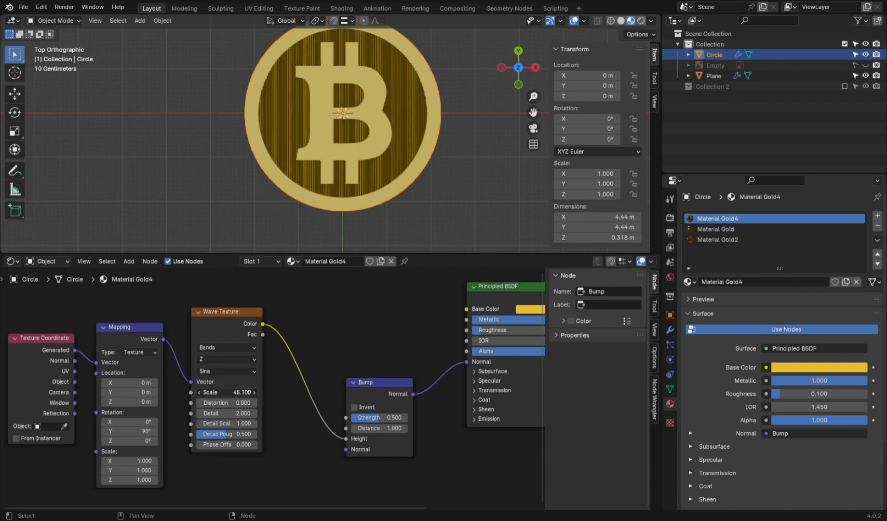
pyautogui.moveTo(227, 392); pyautogui.dragTo(214, 392)
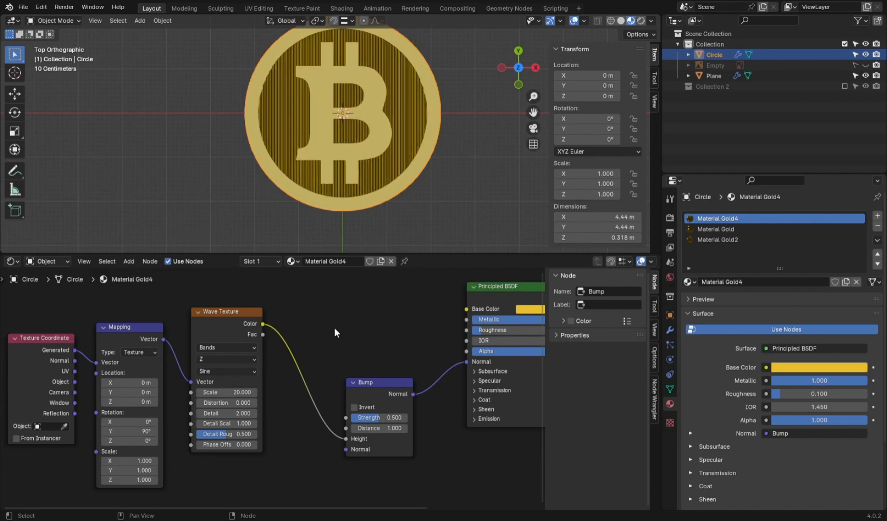
pyautogui.moveTo(331, 219); pyautogui.dragTo(372, 164, button='middle')
pyautogui.scroll(2, 372, 164)
# - Try a 45° Y rotation in Material Gold4's Mapping node, and return it to 0°
pyautogui.click(132, 434)
pyautogui.write('45')
pyautogui.press('Return')
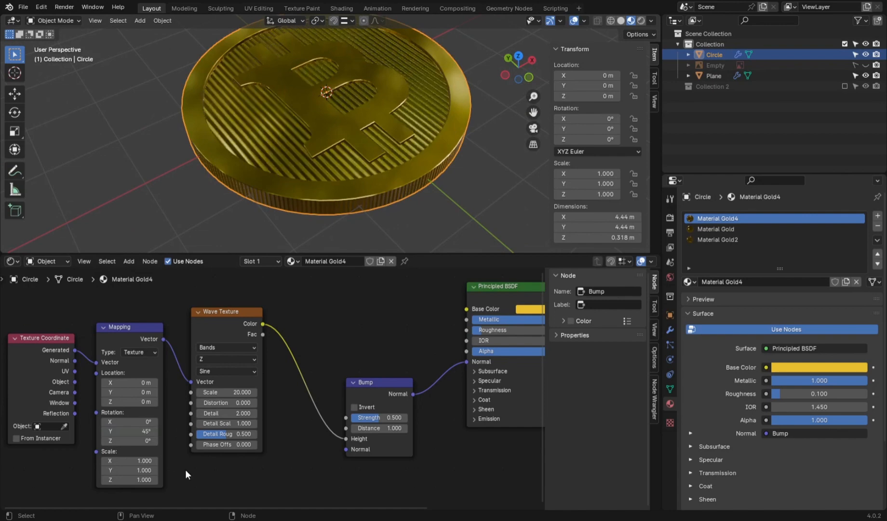
pyautogui.press('Return')
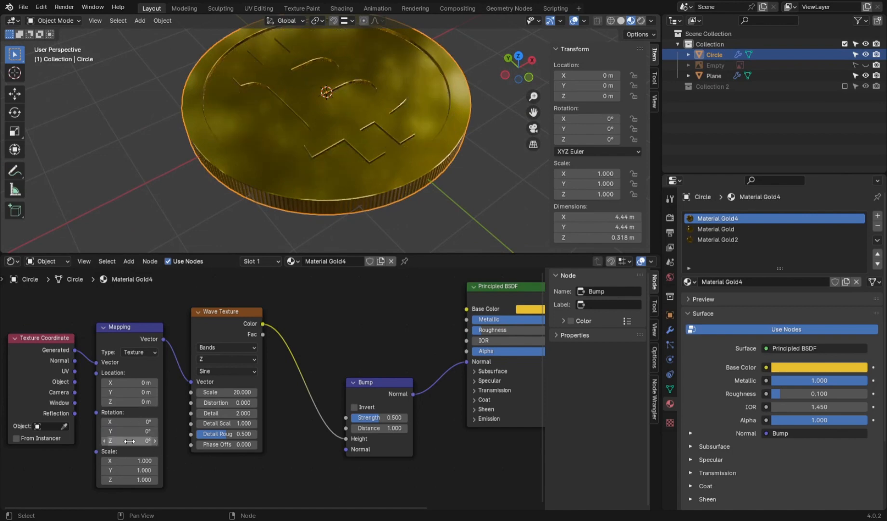
# - Set the Mapping node's X rotation to 90°
pyautogui.moveTo(130, 421); pyautogui.dragTo(184, 421)
pyautogui.write('20')
pyautogui.press('Return')
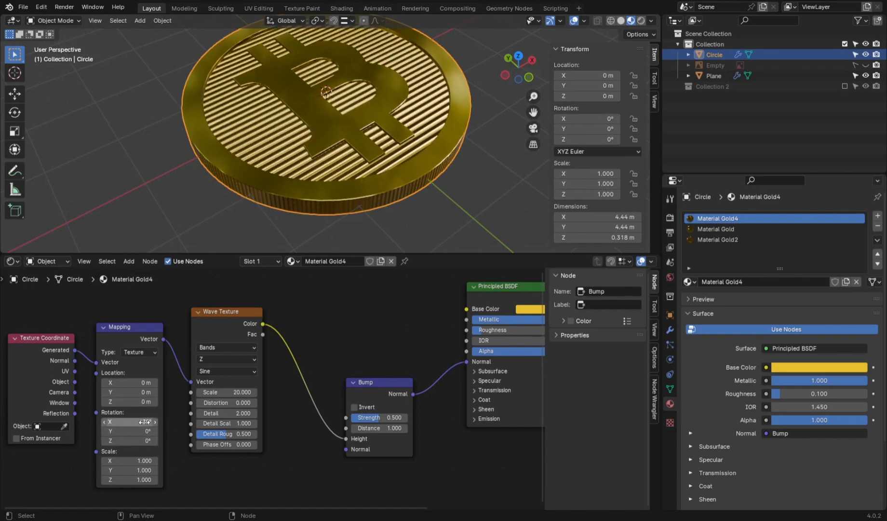
pyautogui.write('90')
pyautogui.press('Return')
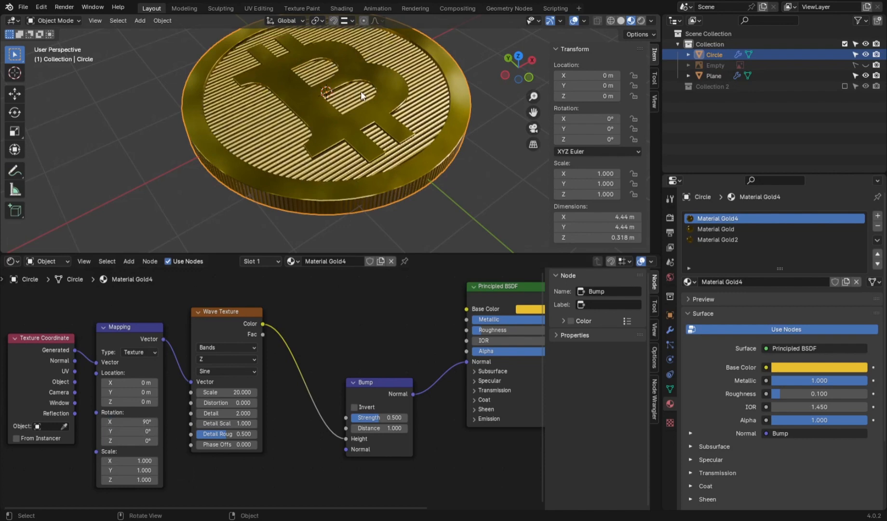
# - Set the Mapping node's Z rotation to 45° so the stripes run diagonally across the coin face
pyautogui.moveTo(361, 91); pyautogui.dragTo(316, 147, button='middle')
pyautogui.moveTo(138, 440); pyautogui.dragTo(154, 440)
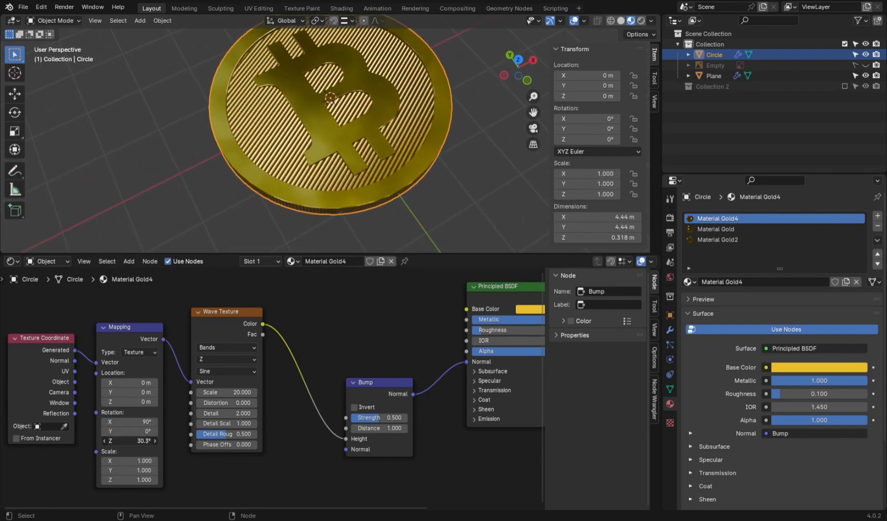
pyautogui.doubleClick(136, 441)
pyautogui.write('45')
pyautogui.press('Return')
pyautogui.scroll(-2, 368, 184)
pyautogui.moveTo(403, 176); pyautogui.dragTo(360, 197, button='middle')
pyautogui.scroll(3, 368, 174)
pyautogui.press('Return')
# - Try wave texture scales of 50 and 25 for the diagonal stripes
pyautogui.doubleClick(227, 393)
pyautogui.write('50')
pyautogui.press('Return')
pyautogui.doubleClick(228, 392)
pyautogui.write('25')
pyautogui.press('Return')
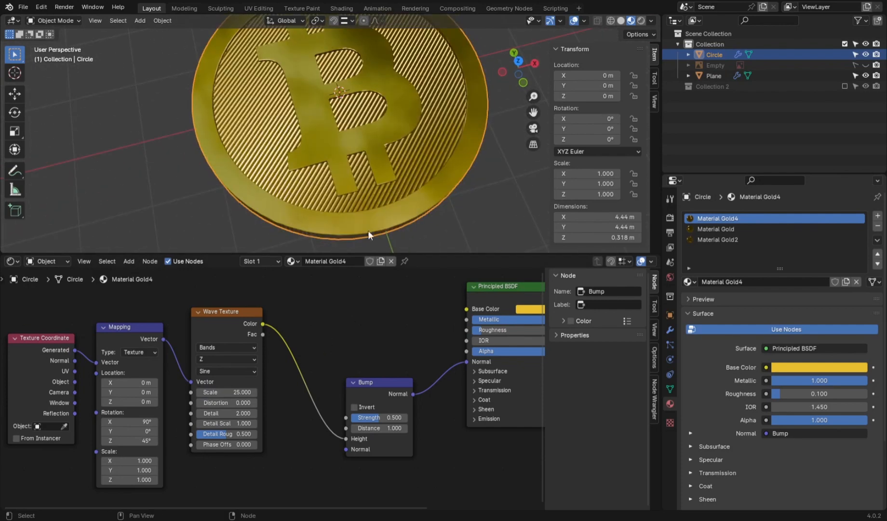
# - Set Material Gold4's bump strength to 0.1
pyautogui.moveTo(368, 230); pyautogui.dragTo(336, 149, button='middle')
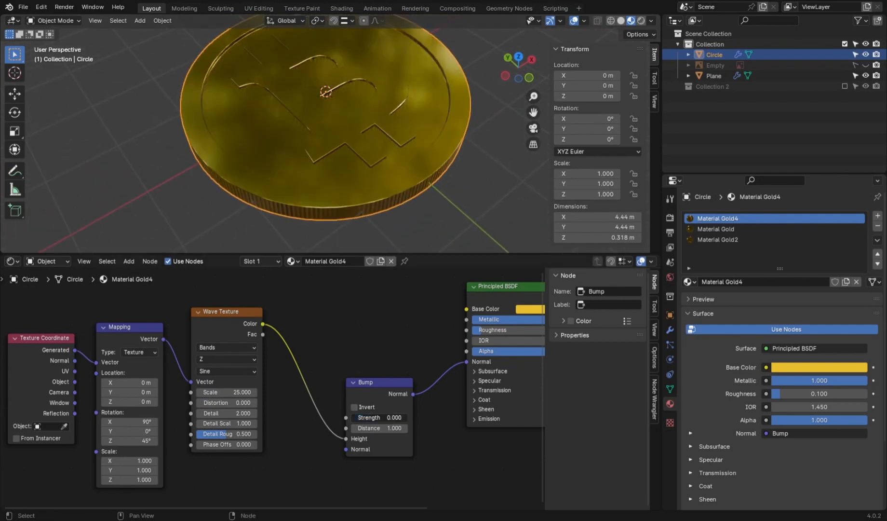
pyautogui.doubleClick(376, 418)
pyautogui.write('.1')
pyautogui.press('Return')
pyautogui.moveTo(351, 174); pyautogui.dragTo(347, 120, button='middle')
# - Try wave texture scales of 25 and 30 with the weaker bump
pyautogui.moveTo(227, 392); pyautogui.dragTo(260, 392)
pyautogui.doubleClick(227, 392)
pyautogui.moveTo(385, 159); pyautogui.dragTo(393, 233, button='middle')
pyautogui.doubleClick(226, 392)
pyautogui.write('20')
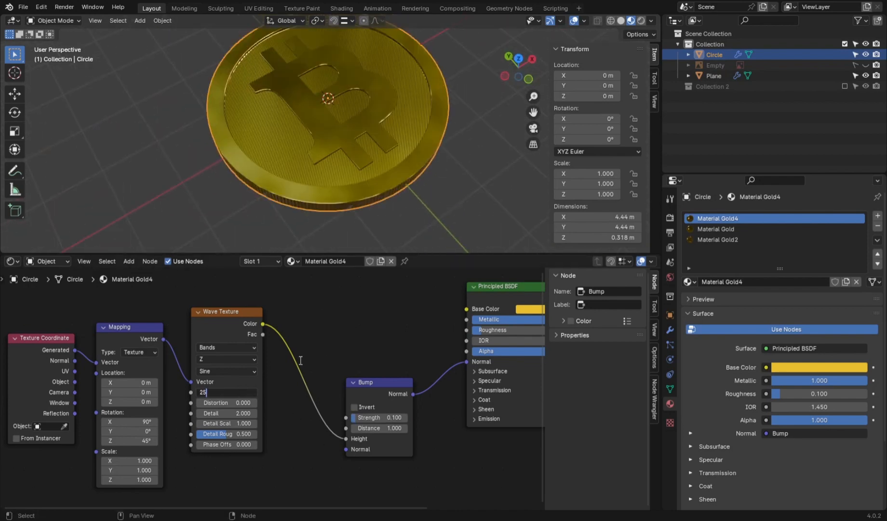
pyautogui.doubleClick(227, 392)
pyautogui.write('30')
pyautogui.press('Return')
pyautogui.moveTo(405, 120); pyautogui.dragTo(398, 158, button='middle')
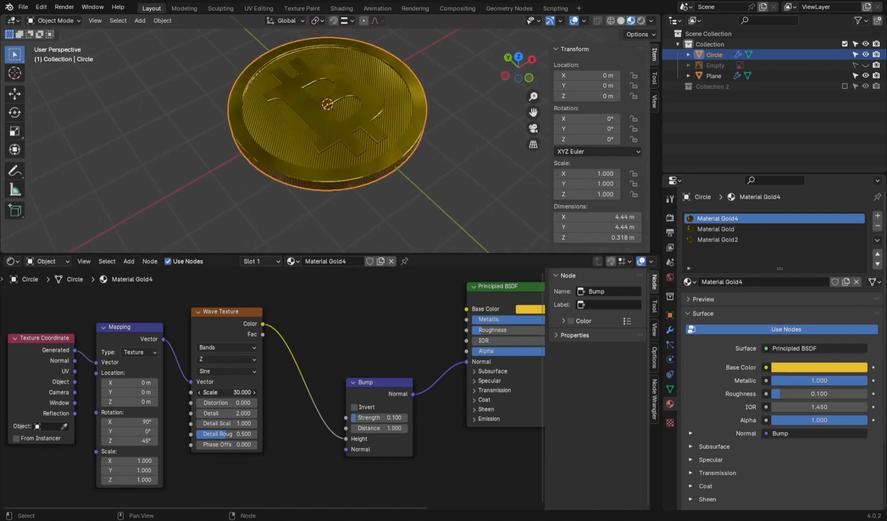
# - Try the Saw and Triangle wave profiles on the Wave Texture node
pyautogui.click(217, 371)
pyautogui.click(216, 406)
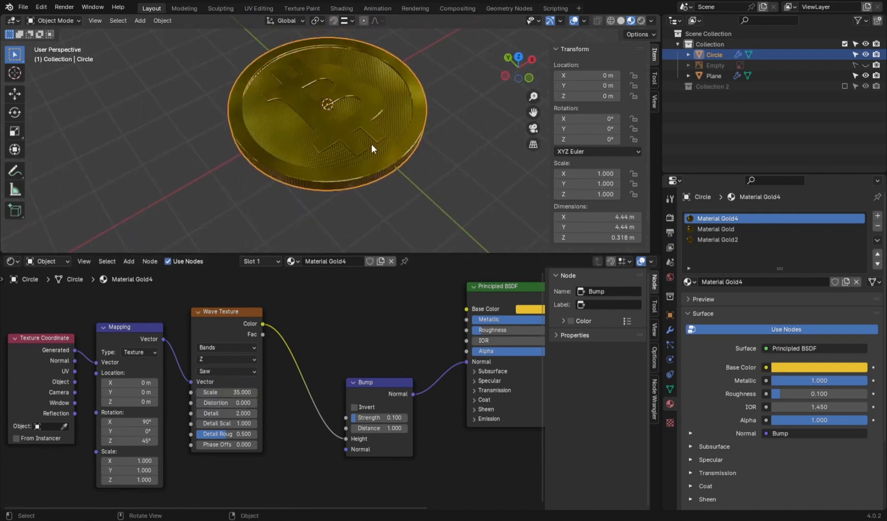
pyautogui.moveTo(372, 143); pyautogui.dragTo(353, 149, button='middle')
pyautogui.scroll(4, 353, 150)
pyautogui.click(218, 365)
pyautogui.click(218, 371)
pyautogui.click(217, 416)
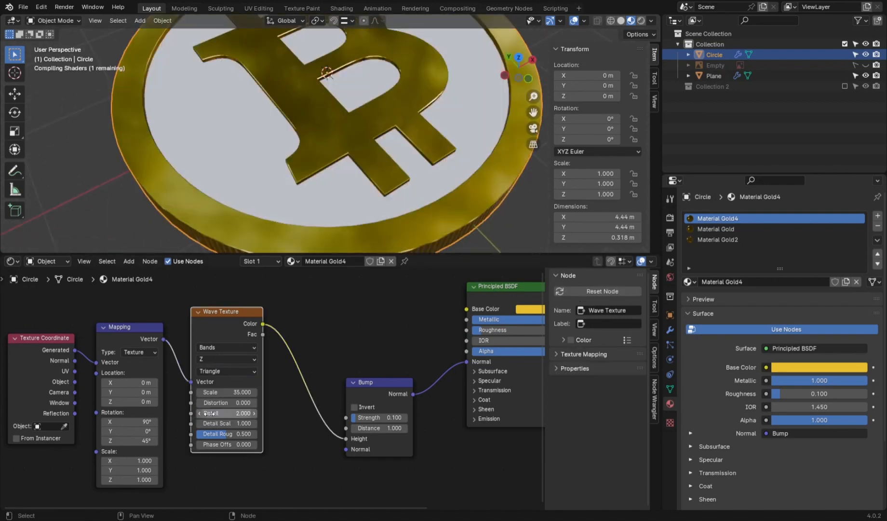
# - Change the wave type to Rings, try Object texture coordinates for the mapping, and undo that connection
pyautogui.scroll(-3, 360, 102)
pyautogui.moveTo(359, 103); pyautogui.dragTo(358, 129, button='middle')
pyautogui.click(218, 348)
pyautogui.click(217, 381)
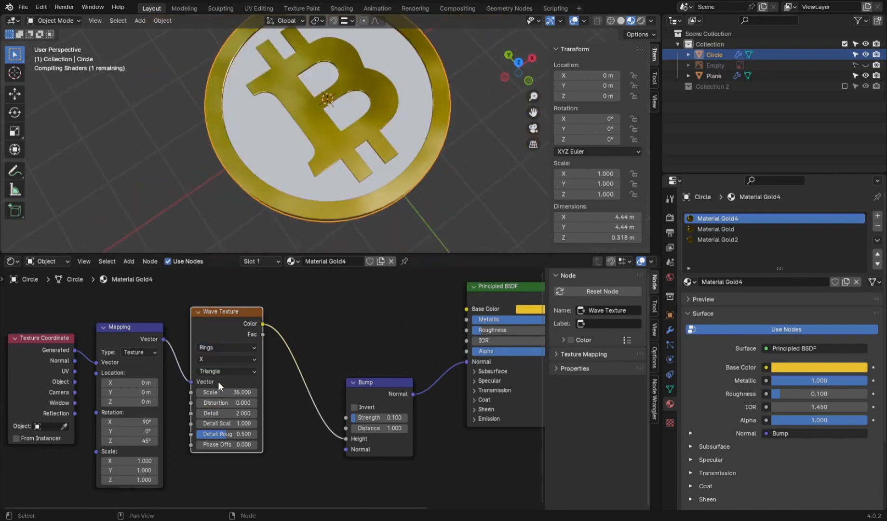
pyautogui.moveTo(75, 381); pyautogui.dragTo(96, 364)
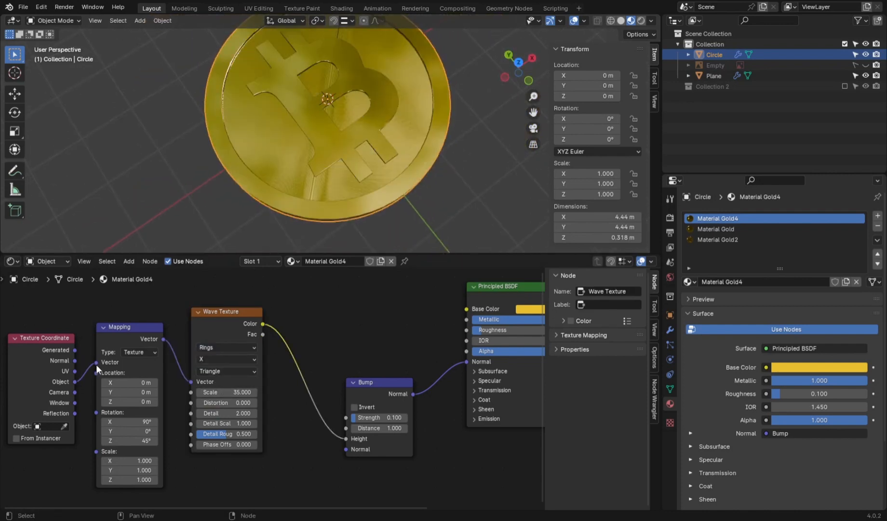
pyautogui.hotkey('ctrl', 'z')
# - Try the Z rings direction on the Wave Texture node, and set the direction to Y
pyautogui.click(217, 359)
pyautogui.click(215, 414)
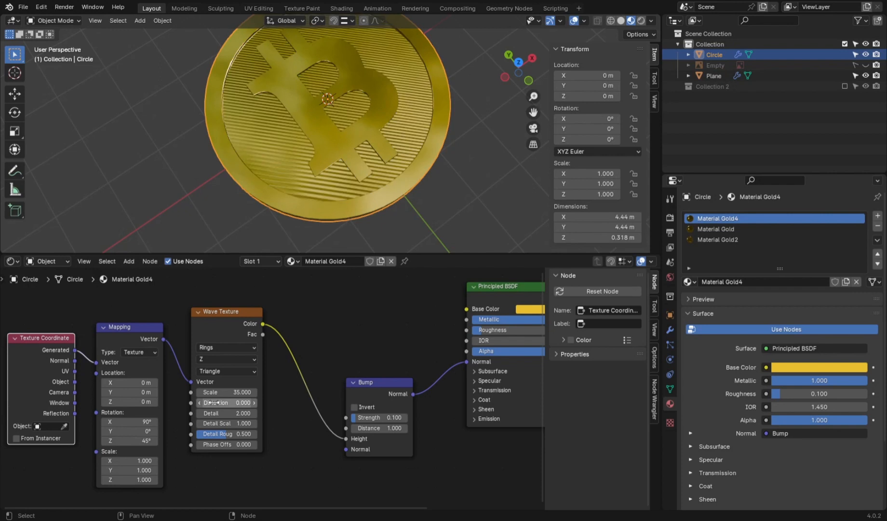
pyautogui.click(217, 359)
pyautogui.click(224, 393)
# - Centre the rings on the coin by setting the Mapping node's X and Y location to 0.5 m
pyautogui.press('KP_7')
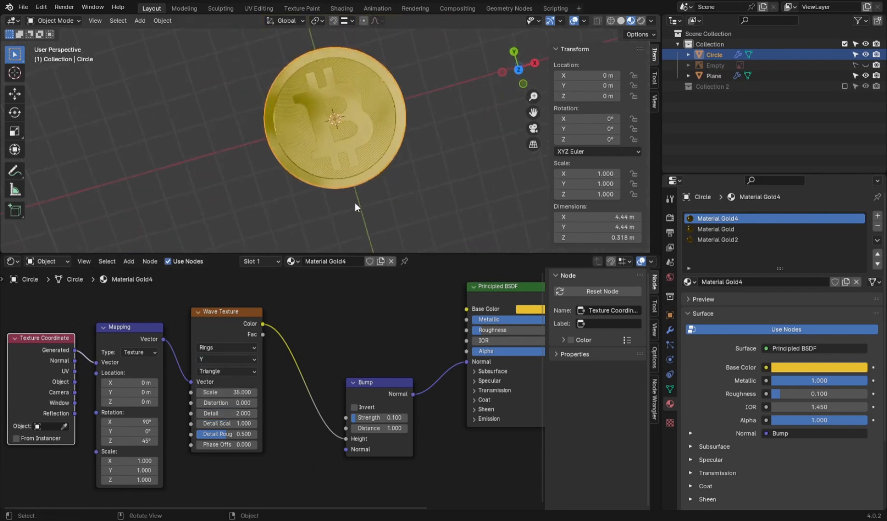
pyautogui.moveTo(128, 392)
pyautogui.mouseDown()
pyautogui.moveTo(159, 392)
pyautogui.moveTo(144, 392)
pyautogui.mouseUp()
pyautogui.doubleClick(129, 392)
pyautogui.write('0.5')
pyautogui.press('Return')
pyautogui.doubleClick(129, 382)
pyautogui.write('0.5')
pyautogui.press('Return')
pyautogui.scroll(3, 343, 140)
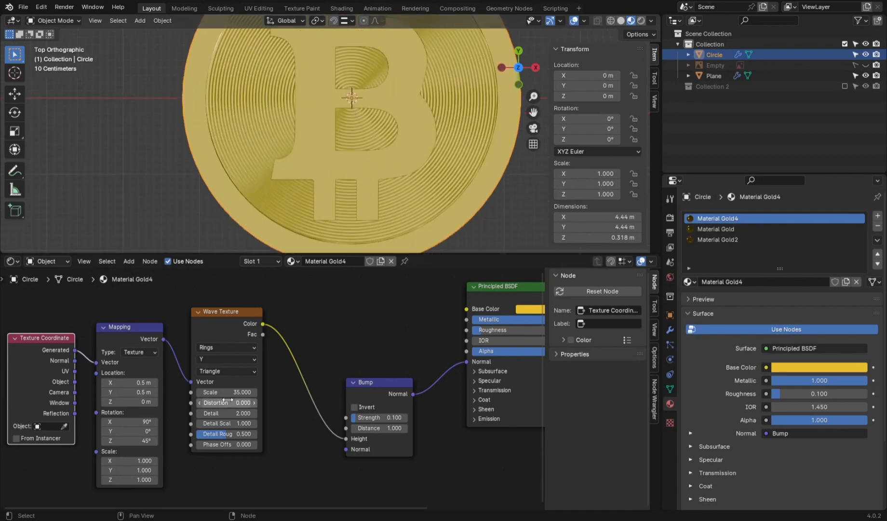
pyautogui.click(226, 370)
pyautogui.click(206, 394)
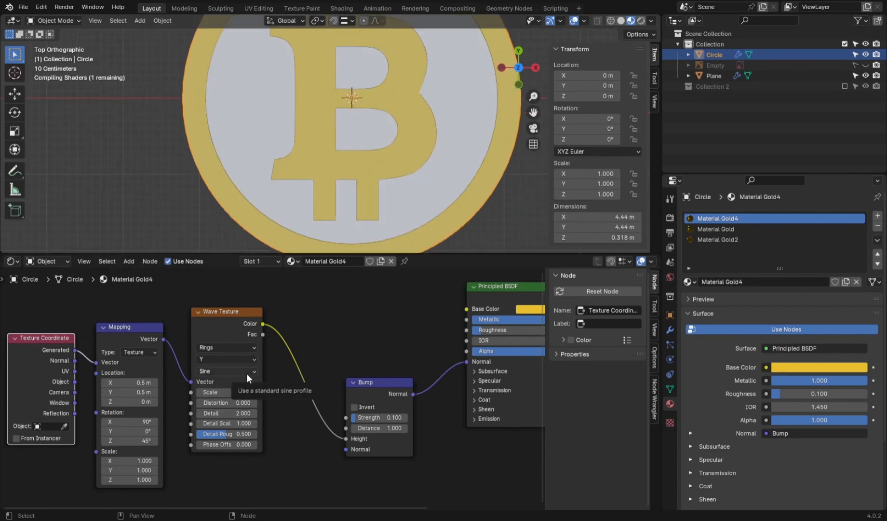
# - Enlarge the 3D viewport and deselect everything to view the coin at an angle
pyautogui.moveTo(352, 61); pyautogui.dragTo(418, 255, button='middle')
pyautogui.moveTo(437, 254); pyautogui.dragTo(437, 299)
pyautogui.scroll(2, 357, 219)
pyautogui.press('a')
pyautogui.press('a')
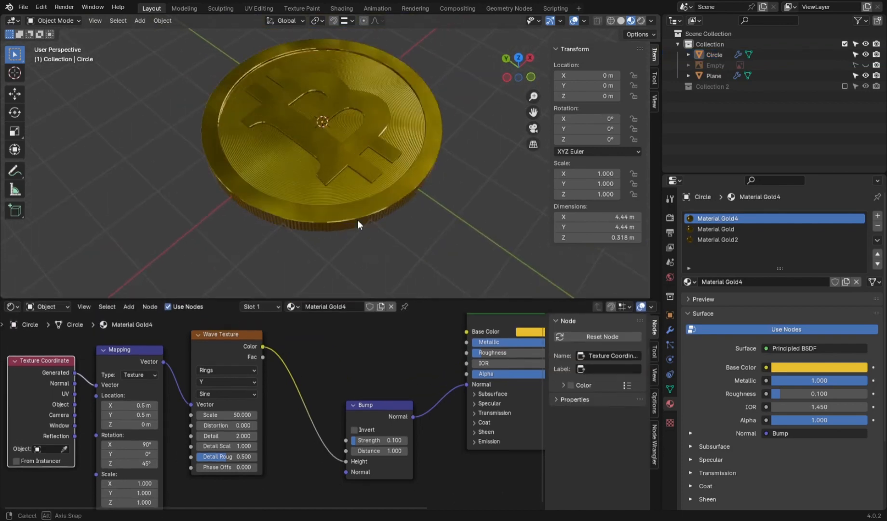
# - Add a cube empty at the world origin and scale it up until it surrounds the coin
pyautogui.moveTo(357, 219); pyautogui.dragTo(415, 183, button='middle')
pyautogui.press('a')
pyautogui.press('a')
pyautogui.hotkey('shift', 'a')
pyautogui.click(315, 304)
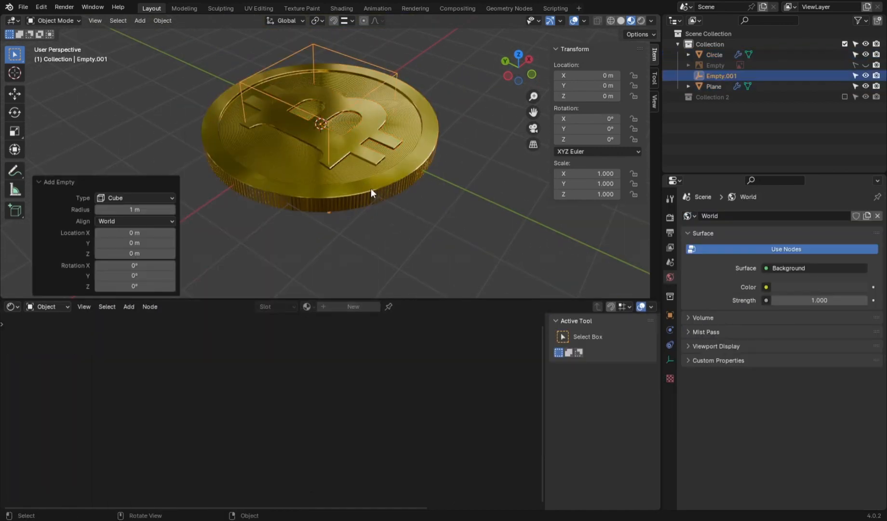
pyautogui.scroll(-2, 371, 189)
pyautogui.press('s')
pyautogui.click(451, 245)
pyautogui.moveTo(450, 245); pyautogui.dragTo(453, 230, button='middle')
# - Apply the cube empty's scale, and flatten it along Z to a scale of about 0.24
pyautogui.press('s')
pyautogui.press('z')
pyautogui.click(360, 161)
pyautogui.hotkey('ctrl', 'a')
pyautogui.click(361, 160)
pyautogui.press('s')
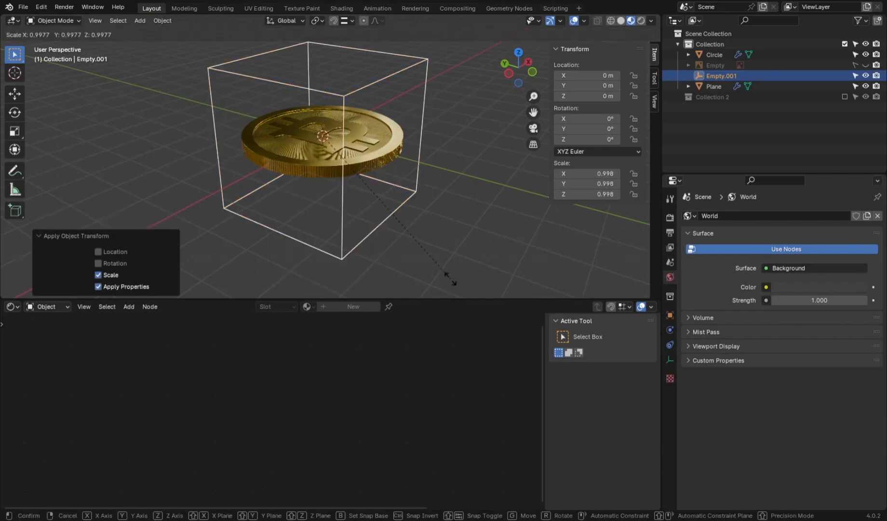
pyautogui.press('z')
pyautogui.click(365, 155)
# - Parent the coin body and the B symbol to the cube empty
pyautogui.click(376, 147)
pyautogui.keyDown('shift'); pyautogui.click(394, 133); pyautogui.keyUp('shift')
pyautogui.keyDown('shift'); pyautogui.click(419, 110); pyautogui.keyUp('shift')
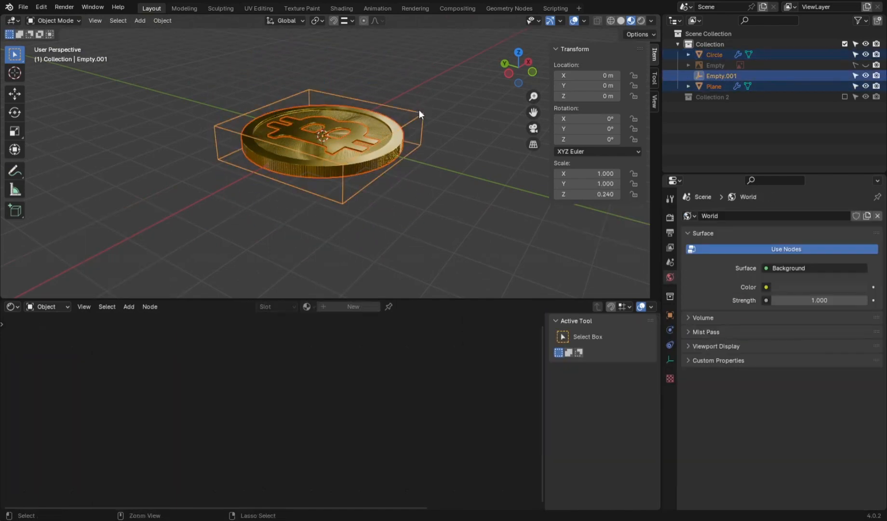
pyautogui.hotkey('ctrl', 'p')
pyautogui.click(414, 117)
pyautogui.click(408, 166)
pyautogui.scroll(-3, 405, 169)
pyautogui.moveTo(398, 164); pyautogui.dragTo(383, 148, button='middle')
pyautogui.scroll(3, 383, 192)
pyautogui.scroll(2, 384, 152)
# - Try Collection instancing on the cube empty, and set its instancing back to None
pyautogui.click(417, 172)
pyautogui.click(670, 315)
pyautogui.click(745, 411)
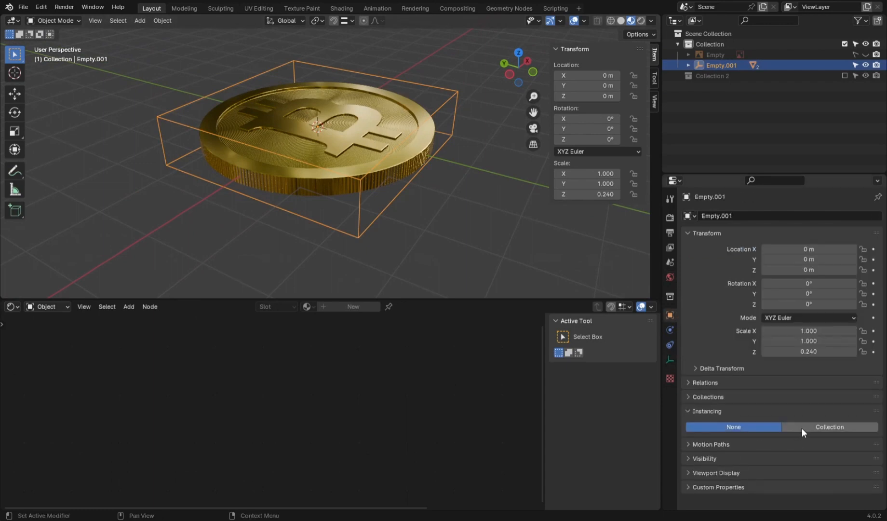
pyautogui.click(801, 427)
pyautogui.click(792, 440)
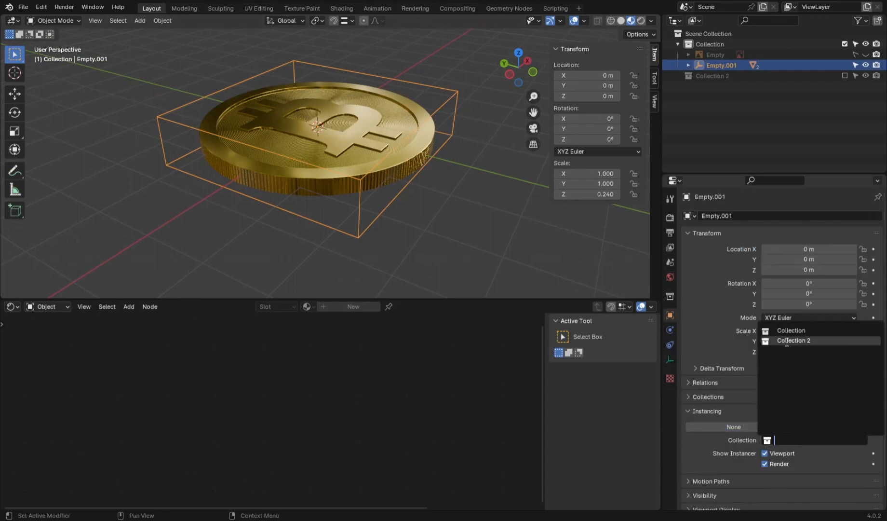
pyautogui.click(743, 425)
# - Enlarge the 3D viewport and rename the cube empty around the coin as Bitcoin Empty
pyautogui.moveTo(308, 144)
pyautogui.mouseDown(button='middle')
pyautogui.moveTo(309, 181)
pyautogui.moveTo(308, 127)
pyautogui.mouseUp(button='middle')
pyautogui.moveTo(221, 300); pyautogui.dragTo(220, 360)
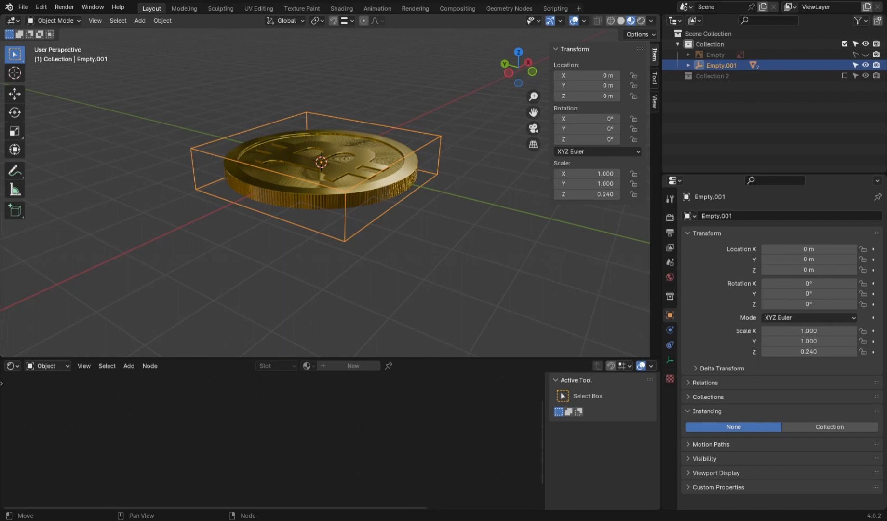
pyautogui.moveTo(382, 217); pyautogui.dragTo(383, 242, button='middle')
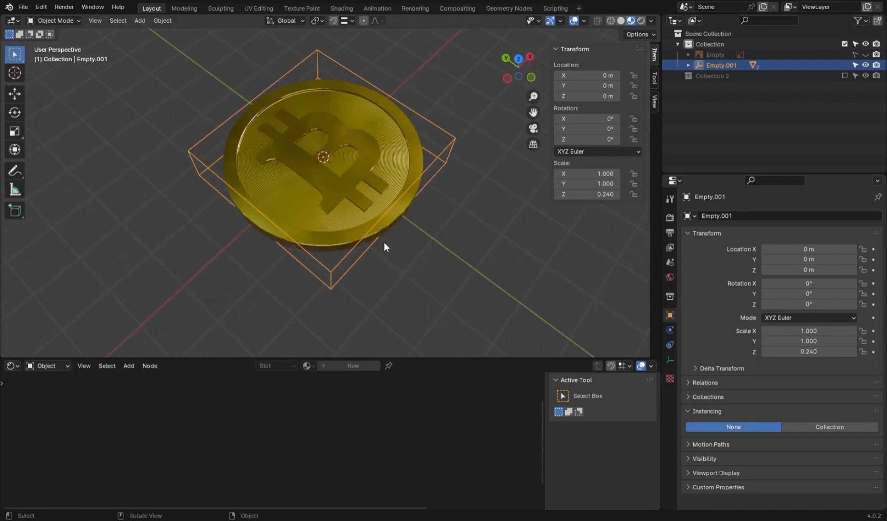
pyautogui.click(384, 242)
pyautogui.moveTo(415, 359); pyautogui.dragTo(415, 399)
pyautogui.doubleClick(726, 65)
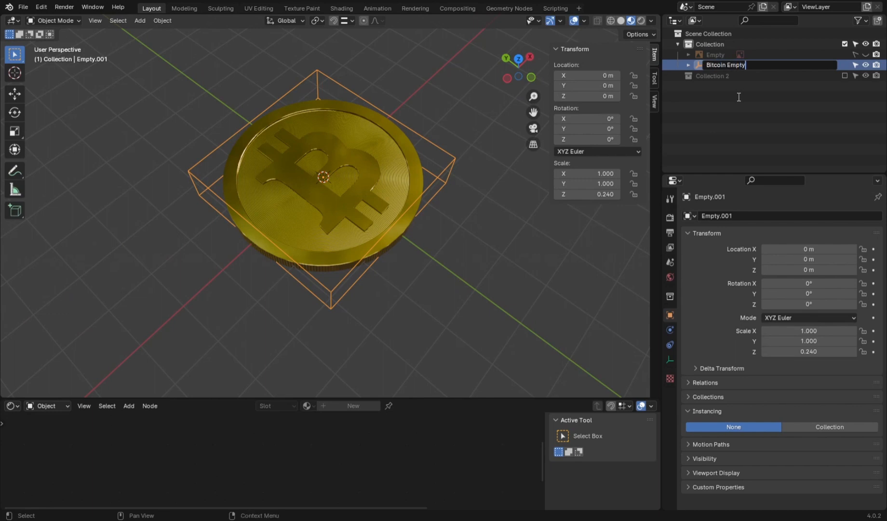
pyautogui.press('Return')
pyautogui.click(688, 55)
pyautogui.click(728, 66)
pyautogui.click(728, 75)
pyautogui.click(689, 55)
pyautogui.click(451, 219)
pyautogui.moveTo(451, 219); pyautogui.dragTo(457, 183, button='middle')
# - Enable Collection 2 and bring up the object constraints of its camera
pyautogui.click(678, 43)
pyautogui.click(678, 54)
pyautogui.click(717, 65)
pyautogui.scroll(-4, 437, 239)
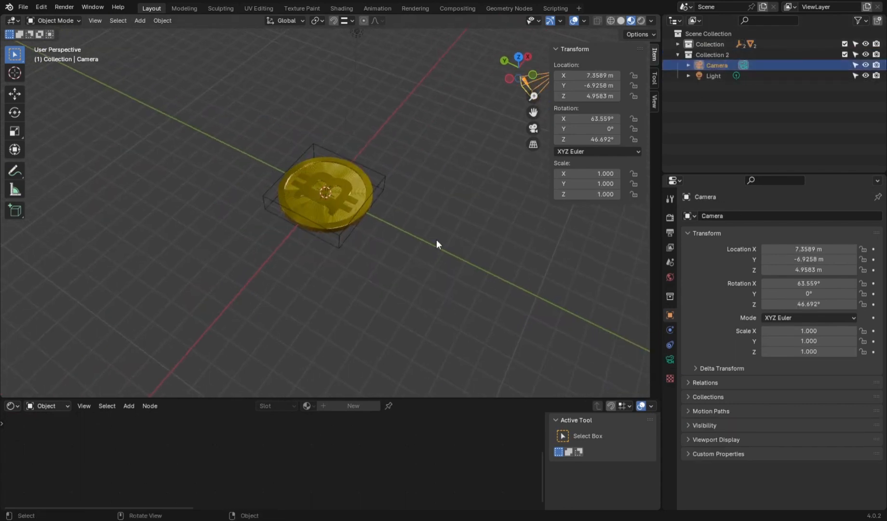
pyautogui.click(670, 345)
pyautogui.click(816, 215)
pyautogui.click(777, 280)
pyautogui.click(861, 233)
# - Give the camera a Track To constraint with the cube empty around the coin as target
pyautogui.click(840, 216)
pyautogui.click(777, 290)
pyautogui.click(862, 249)
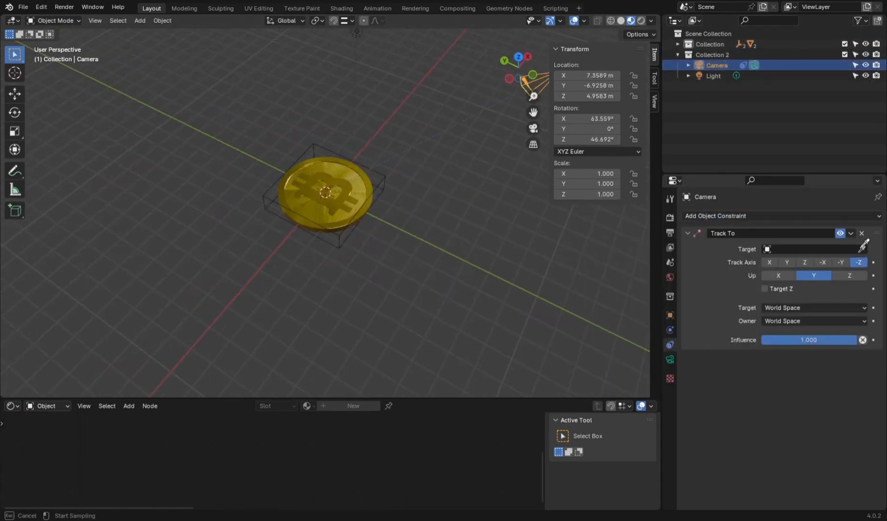
pyautogui.click(385, 182)
# - Add a plain axes empty at the coin's centre and scale it up about 5.9 times
pyautogui.moveTo(425, 237)
pyautogui.mouseDown(button='middle')
pyautogui.moveTo(414, 244)
pyautogui.moveTo(435, 236)
pyautogui.mouseUp(button='middle')
pyautogui.hotkey('shift', 'a')
pyautogui.click(341, 219)
pyautogui.press('s')
pyautogui.click(120, 83)
# - Rename the plain axes empty as Camera Track and deselect it
pyautogui.press('F2')
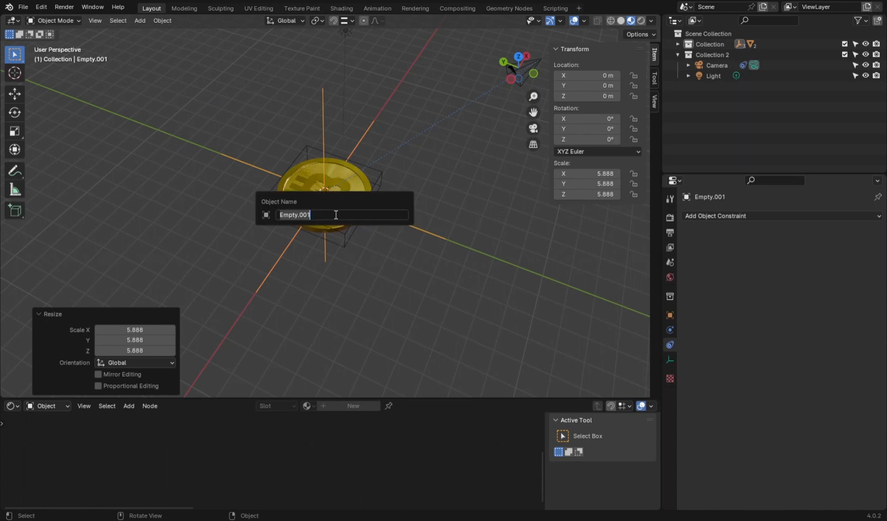
pyautogui.write('Camera Track')
pyautogui.press('Return')
pyautogui.click(436, 128)
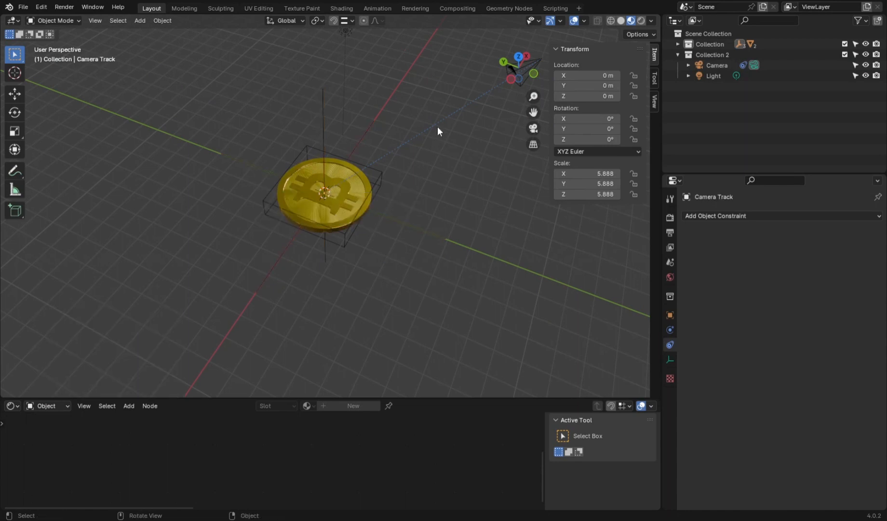
# - Change the target of the camera's Track To constraint to the Camera Track empty
pyautogui.scroll(-4, 437, 126)
pyautogui.click(421, 143)
pyautogui.click(793, 249)
pyautogui.click(786, 286)
pyautogui.click(688, 233)
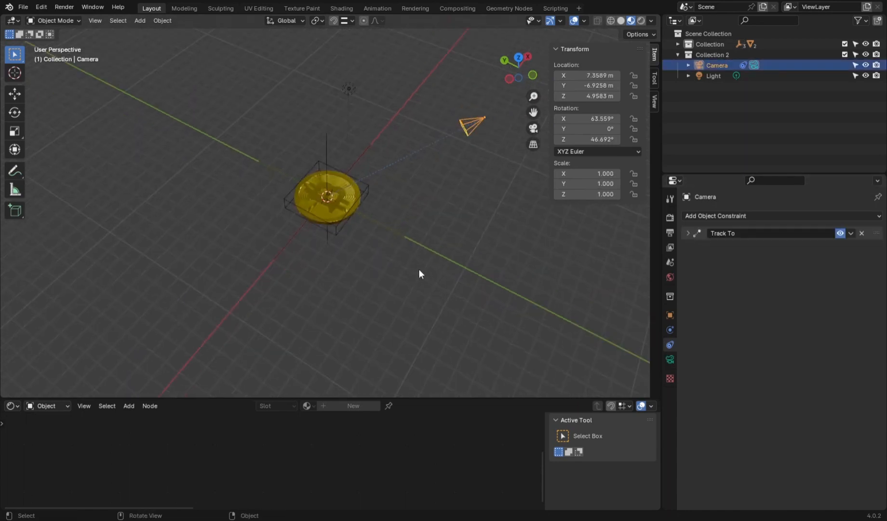
# - Look through the camera and raise it about 3.8 m along Z to frame the coin from higher up
pyautogui.press('KP_0')
pyautogui.click(461, 222)
pyautogui.click(326, 147)
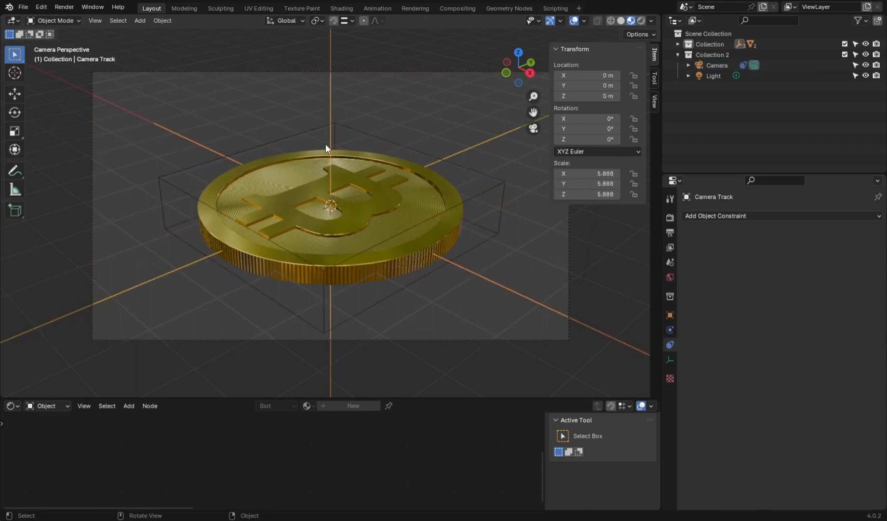
pyautogui.click(275, 337)
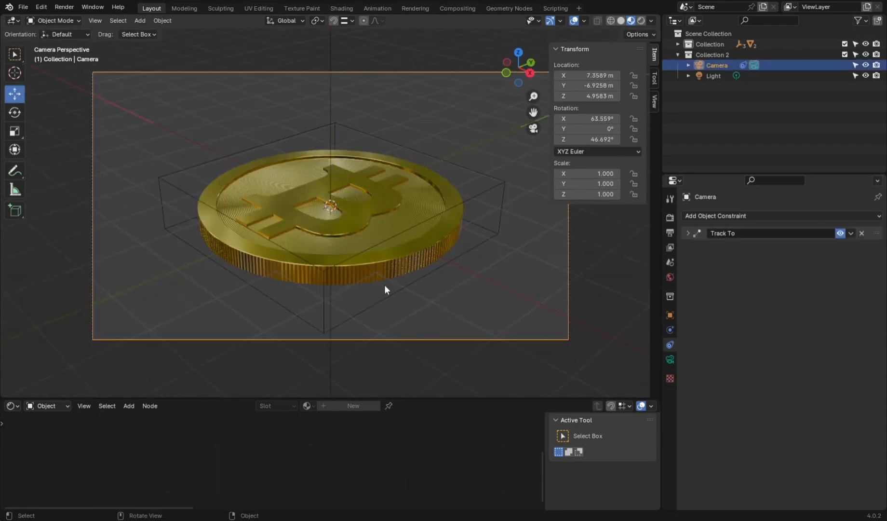
pyautogui.press('g')
pyautogui.press('z')
pyautogui.click(465, 393)
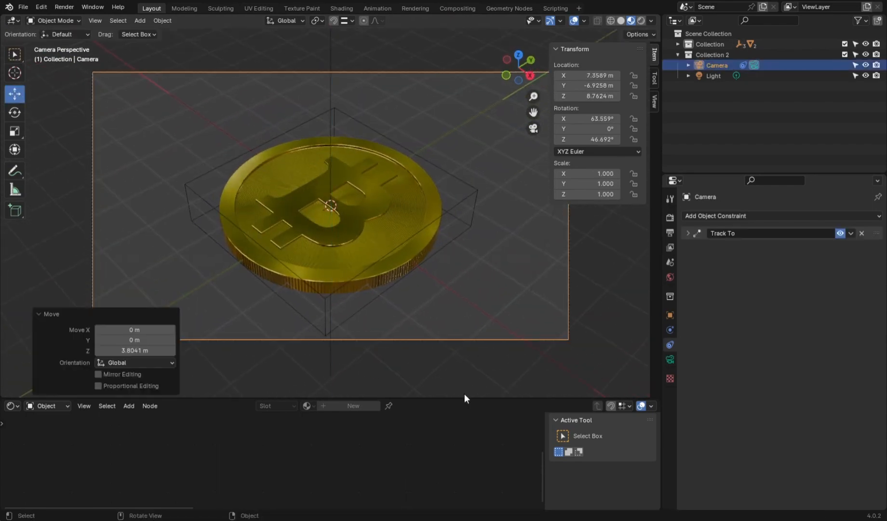
# - Deselect the camera and hide the viewport overlays and sidebar for a clean camera view
pyautogui.click(238, 148)
pyautogui.hotkey('shift', 'alt', 'z')
pyautogui.press('n')
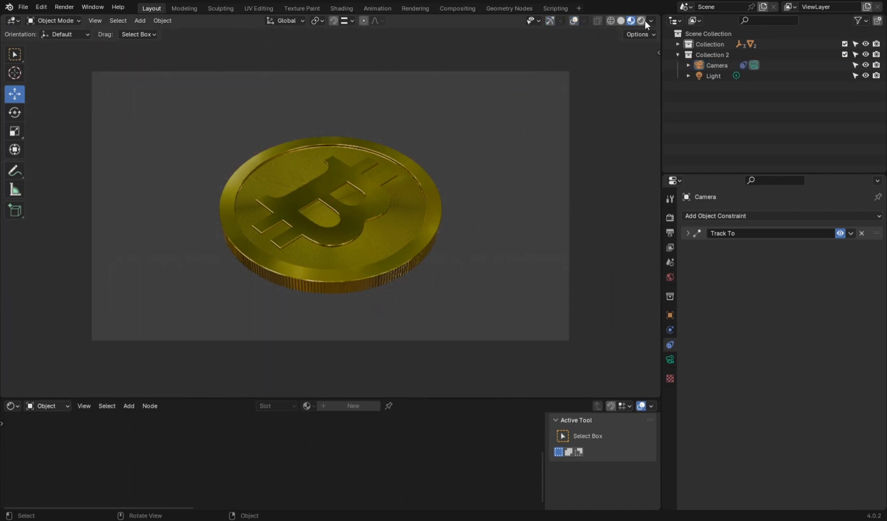
# - Show the scene world in the viewport preview and set the world colour to a Sky Texture
pyautogui.click(648, 21)
pyautogui.click(591, 78)
pyautogui.click(670, 277)
pyautogui.click(765, 286)
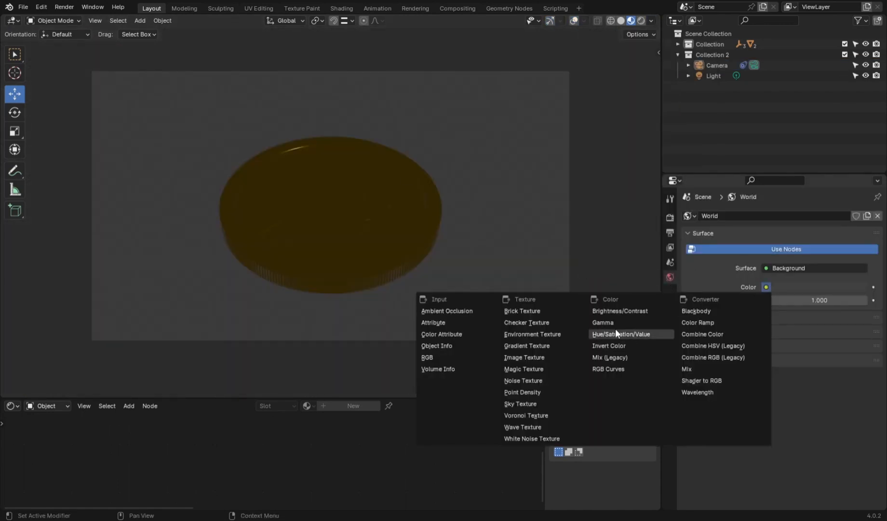
pyautogui.click(519, 404)
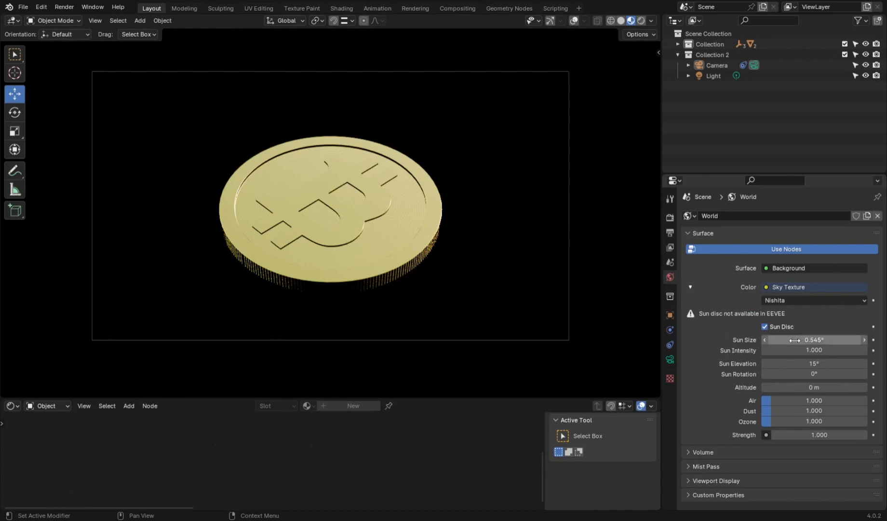
# - Set the Sky Texture's sun intensity to 0.1, sun elevation to 5° and sun rotation to 75°
pyautogui.press('BackSpace')
pyautogui.click(776, 350)
pyautogui.press('BackSpace')
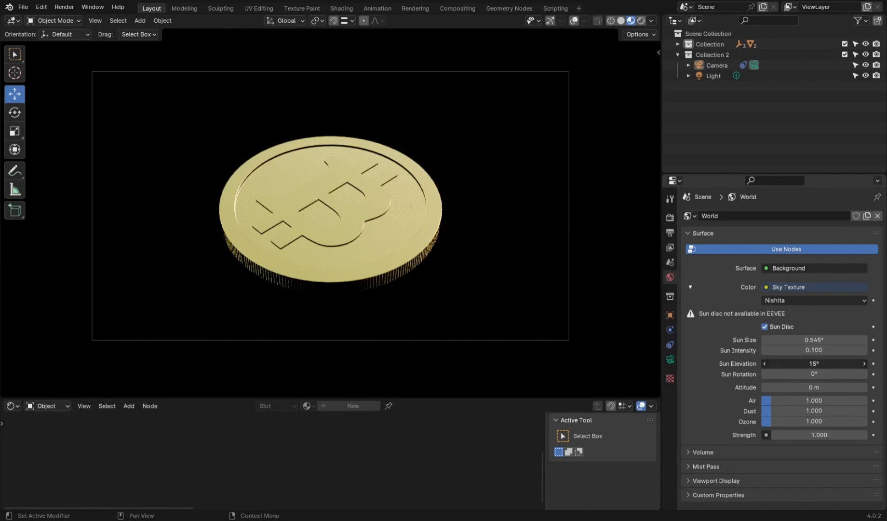
pyautogui.click(813, 363)
pyautogui.write('575')
pyautogui.press('Return')
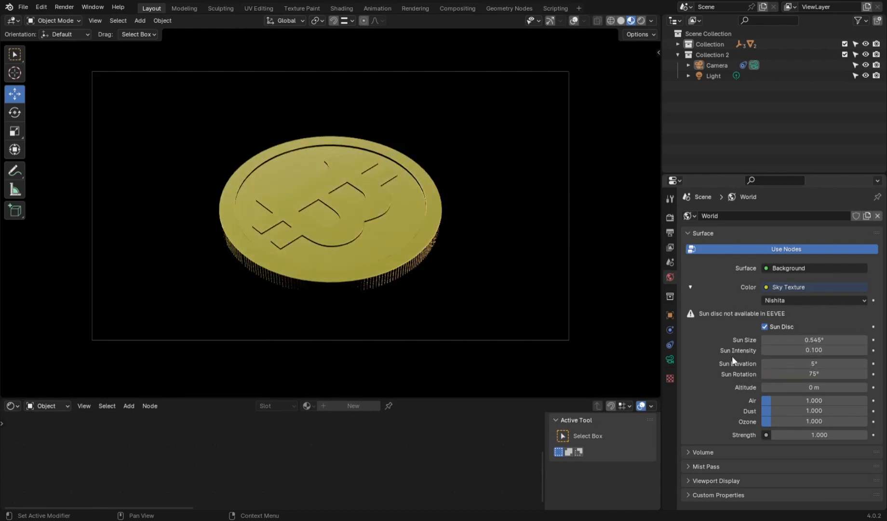
# - Try a sun rotation of 250° on the Sky Texture, and set the rotation to 0°
pyautogui.write('50')
pyautogui.press('Return')
pyautogui.write('50')
pyautogui.press('Return')
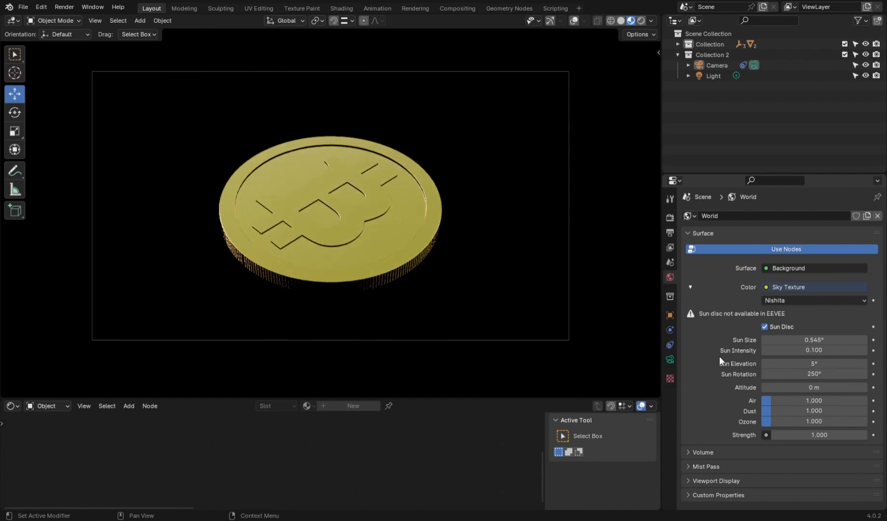
pyautogui.press('Return')
# - Try an ozone value of 4, set it back to 1, and set the sky's air and dust to 1.5
pyautogui.click(772, 420)
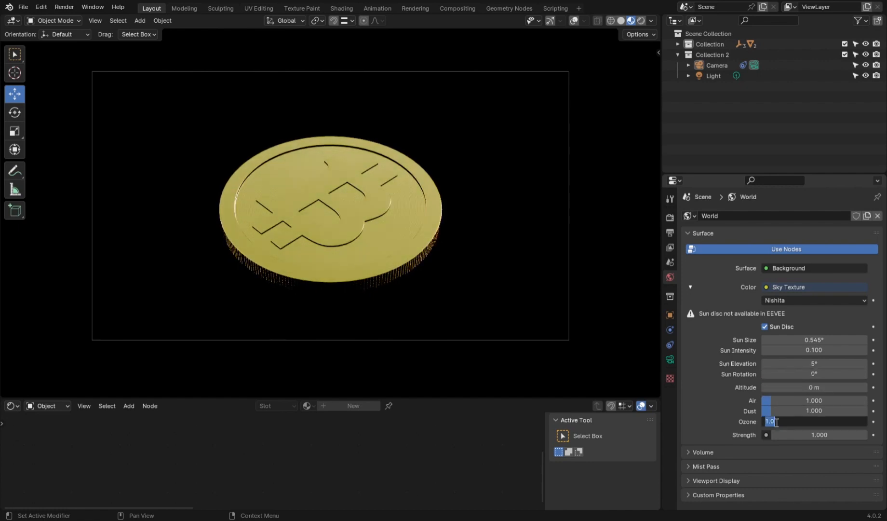
pyautogui.write('4')
pyautogui.press('Return')
pyautogui.write('1')
pyautogui.press('Return')
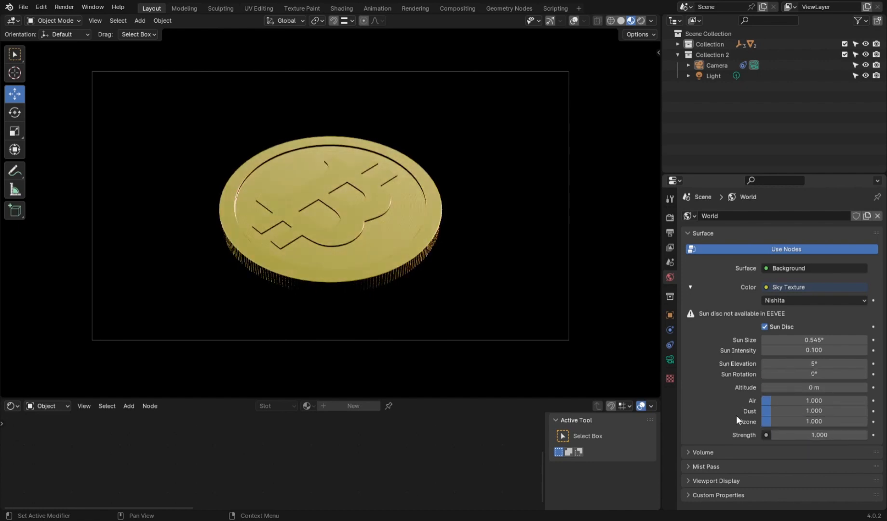
pyautogui.press('Return')
# - Enlarge the shader editor area, turn it into a second 3D viewport and frame the coin with its light
pyautogui.moveTo(250, 398); pyautogui.dragTo(253, 340)
pyautogui.click(13, 346)
pyautogui.click(42, 373)
pyautogui.scroll(-7, 327, 424)
pyautogui.moveTo(331, 436); pyautogui.dragTo(336, 412, button='middle')
# - Select the scene's point light and change its type to Area
pyautogui.click(345, 390)
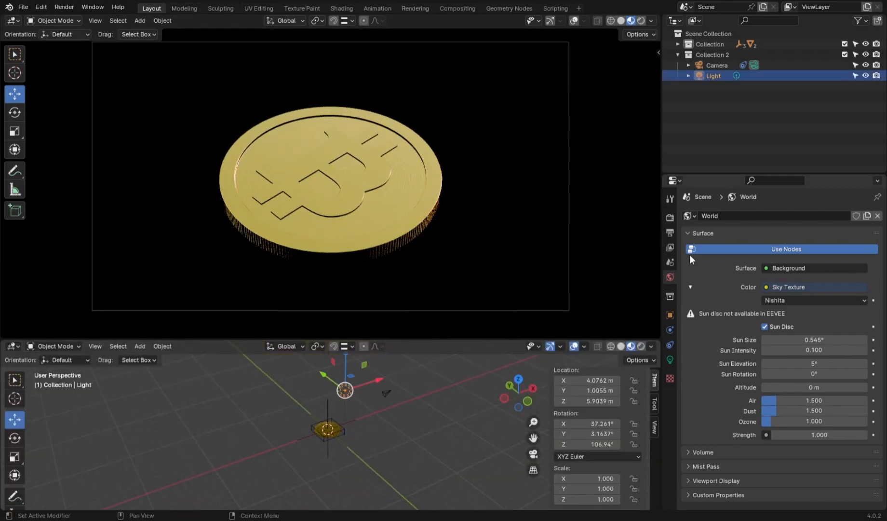
pyautogui.click(669, 360)
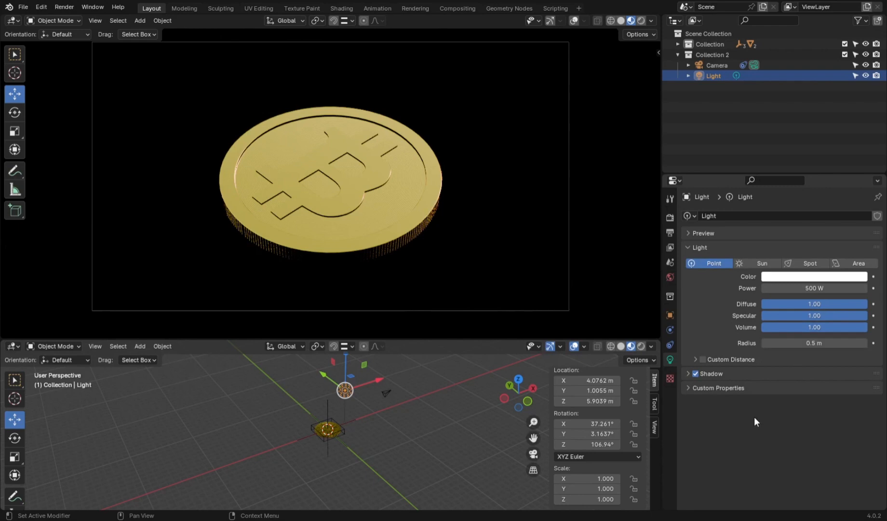
pyautogui.scroll(3, 428, 418)
pyautogui.click(842, 266)
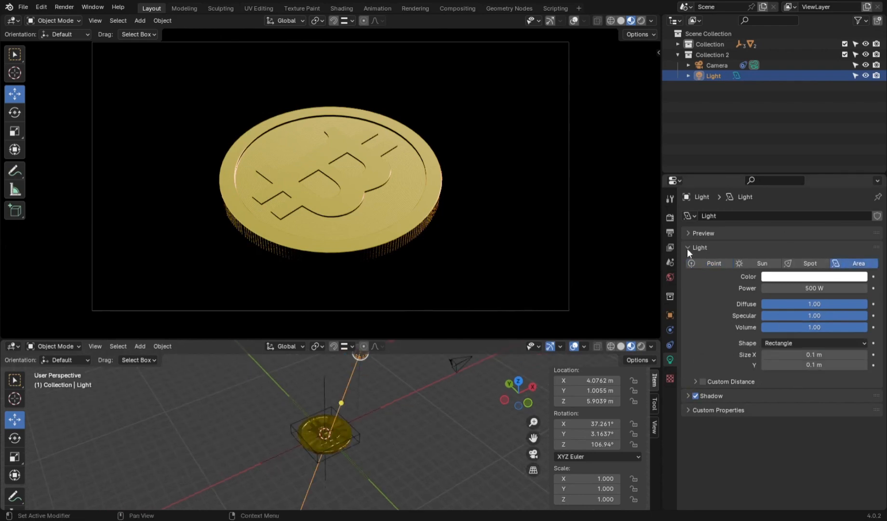
# - Add a Track To constraint to the area light with Bitcoin Empty as target
pyautogui.click(670, 345)
pyautogui.click(760, 215)
pyautogui.click(767, 289)
pyautogui.click(790, 249)
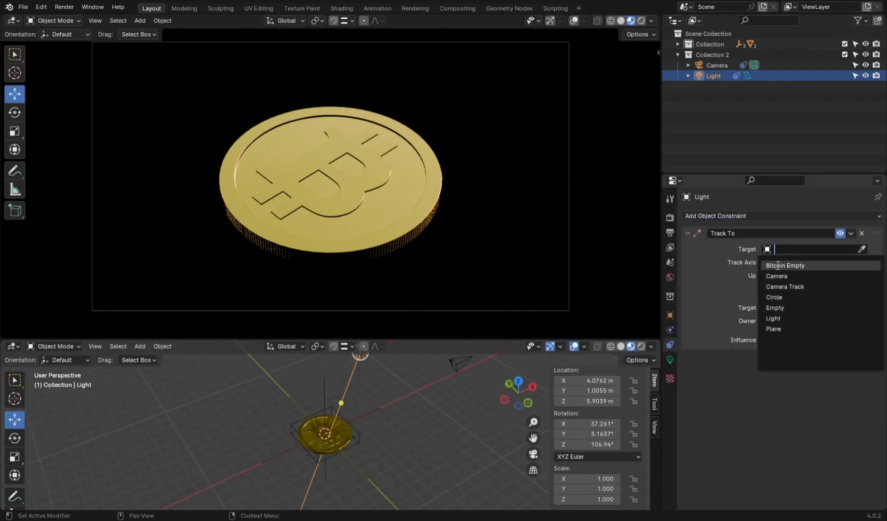
pyautogui.click(778, 265)
pyautogui.click(688, 233)
# - In front view, move the area light down about 8.9 m along Z, below the coin
pyautogui.scroll(-4, 421, 432)
pyautogui.press('g')
pyautogui.rightClick(376, 414)
pyautogui.press('KP_1')
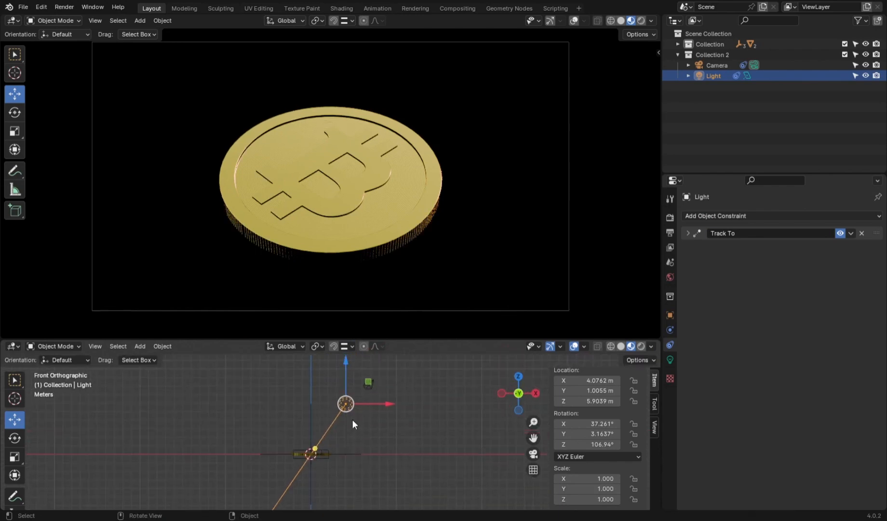
pyautogui.press('g')
pyautogui.press('z')
pyautogui.click(418, 472)
pyautogui.press('s')
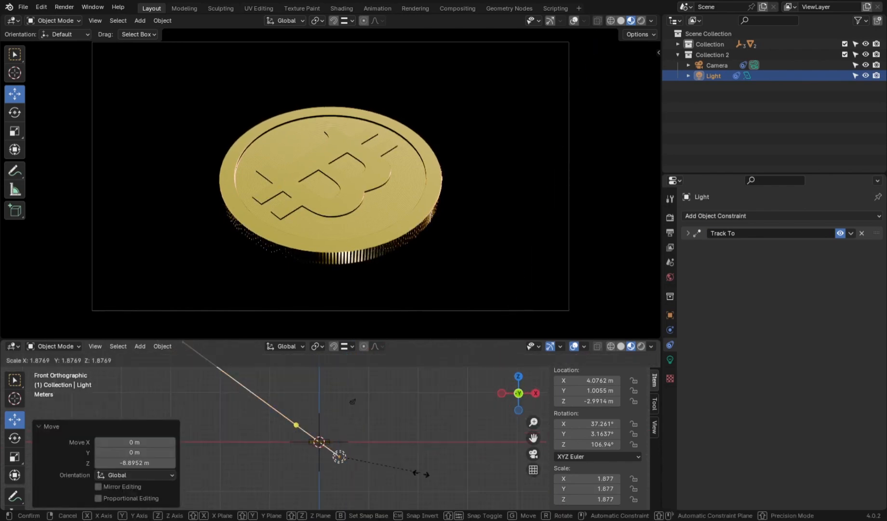
pyautogui.rightClick(419, 472)
# - Change the area light's shape to Square with a size of 1 m
pyautogui.click(670, 359)
pyautogui.click(709, 248)
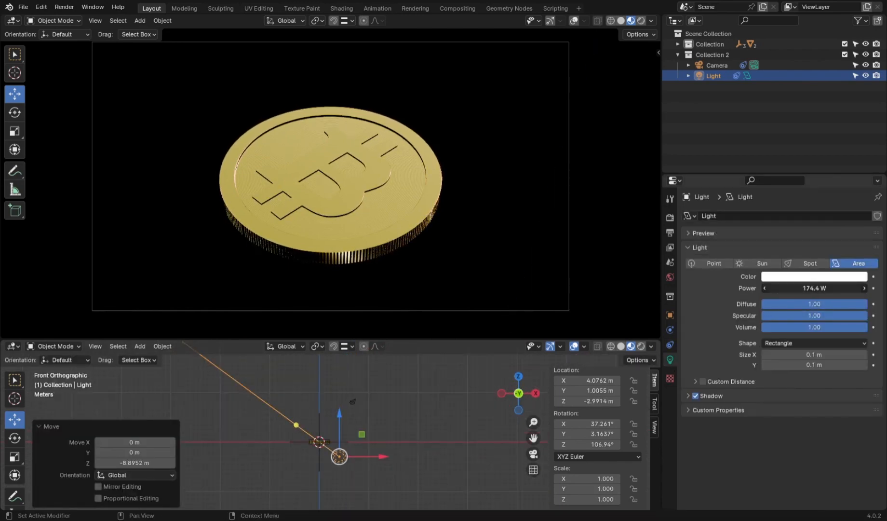
pyautogui.click(792, 344)
pyautogui.click(793, 355)
pyautogui.moveTo(793, 355); pyautogui.dragTo(811, 355)
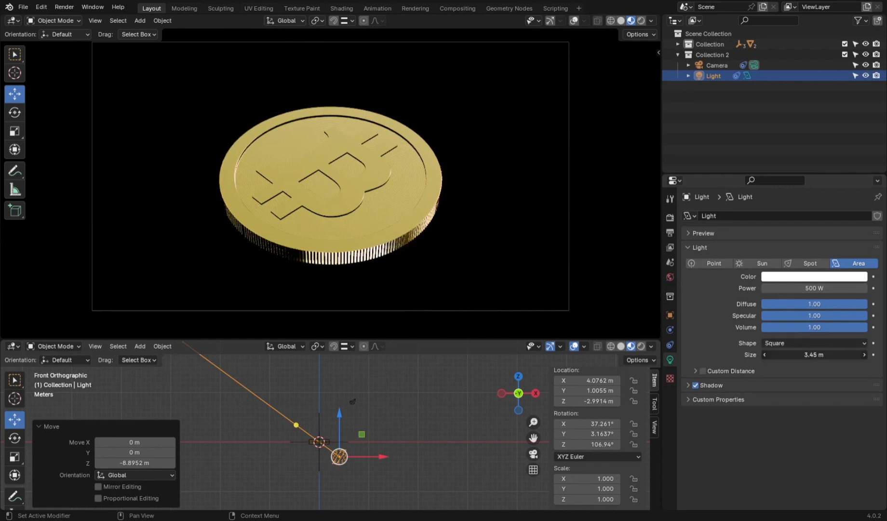
# - Duplicate the area light, raising the copy above the coin and moving it about -9.07 m along X
pyautogui.hotkey('shift', 'd')
pyautogui.press('z')
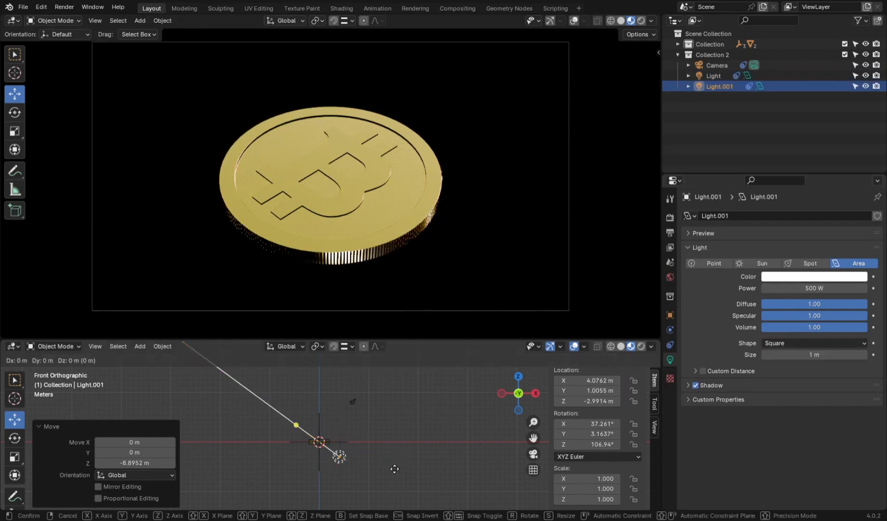
pyautogui.click(372, 410)
pyautogui.press('g')
pyautogui.press('x')
pyautogui.click(335, 412)
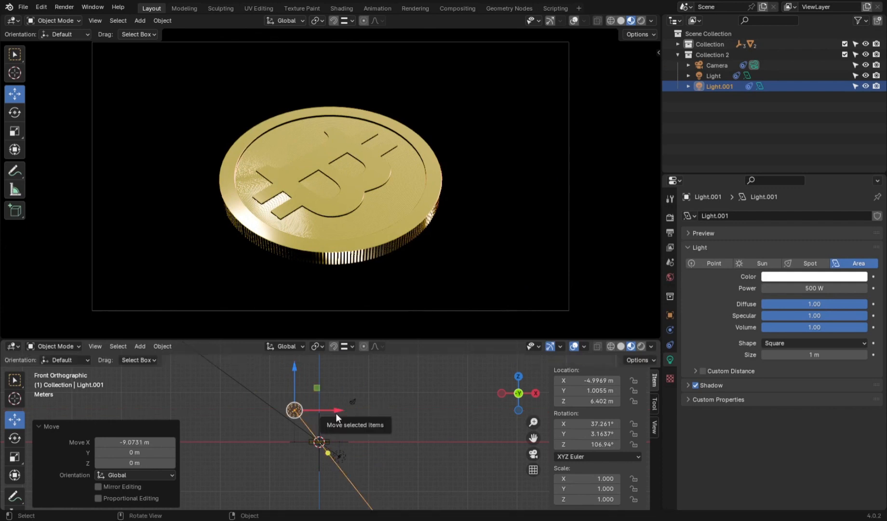
# - In top view, move the duplicated area light about 3.63 m along Y
pyautogui.press('KP_7')
pyautogui.press('g')
pyautogui.press('y')
pyautogui.moveTo(265, 354); pyautogui.dragTo(265, 350)
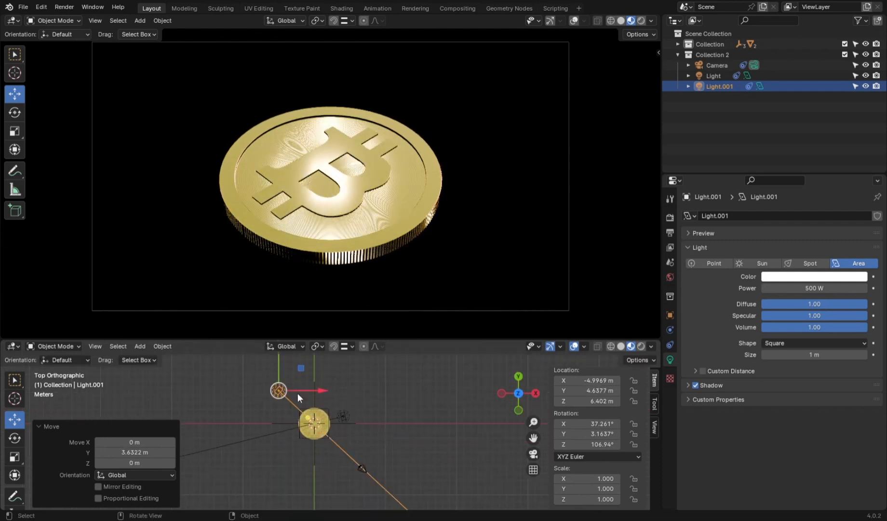
# - In top view, move the duplicated area light farther from the coin, to about X -7.53 m and Y 5.53 m
pyautogui.moveTo(303, 391); pyautogui.dragTo(280, 359)
pyautogui.scroll(-3, 297, 391)
pyautogui.keyDown('shift'); pyautogui.moveTo(309, 386); pyautogui.dragTo(323, 401, button='middle'); pyautogui.keyUp('shift')
pyautogui.moveTo(353, 417)
pyautogui.mouseDown()
pyautogui.moveTo(339, 413)
pyautogui.moveTo(346, 416)
pyautogui.mouseUp()
pyautogui.press('Return')
# - Set the power of Light.001 to 1000 W
pyautogui.doubleClick(799, 289)
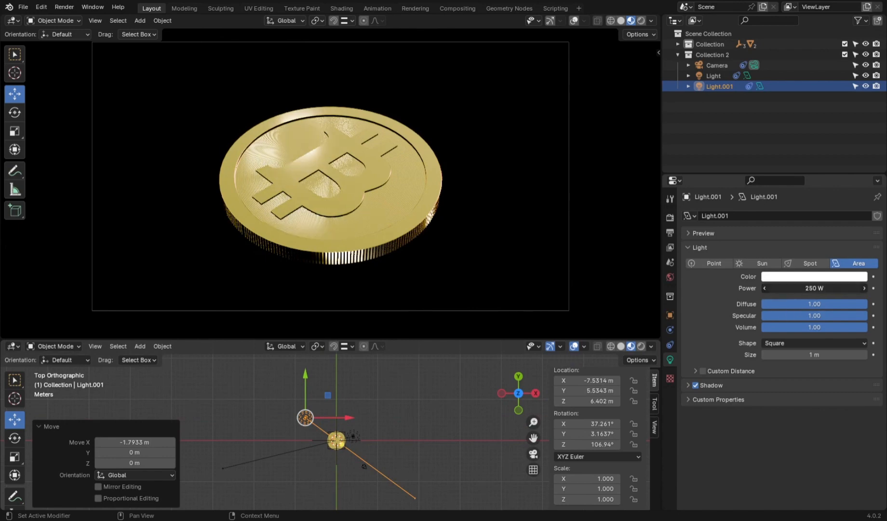
pyautogui.write('500')
pyautogui.press('Return')
pyautogui.doubleClick(799, 289)
pyautogui.write('1000')
pyautogui.press('Return')
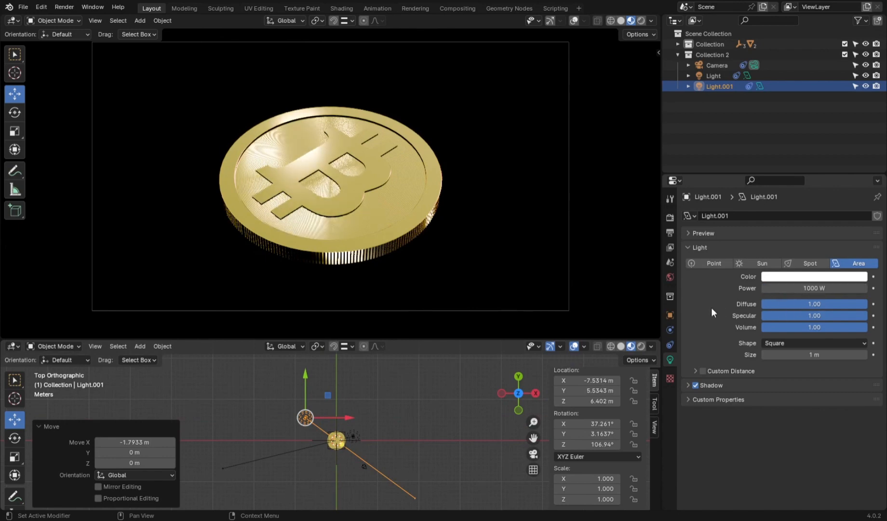
# - Duplicate the 1000 W area light and move the copy about -14.09 m along Y
pyautogui.hotkey('shift', 'd')
pyautogui.rightClick(333, 407)
pyautogui.moveTo(304, 395); pyautogui.dragTo(307, 454)
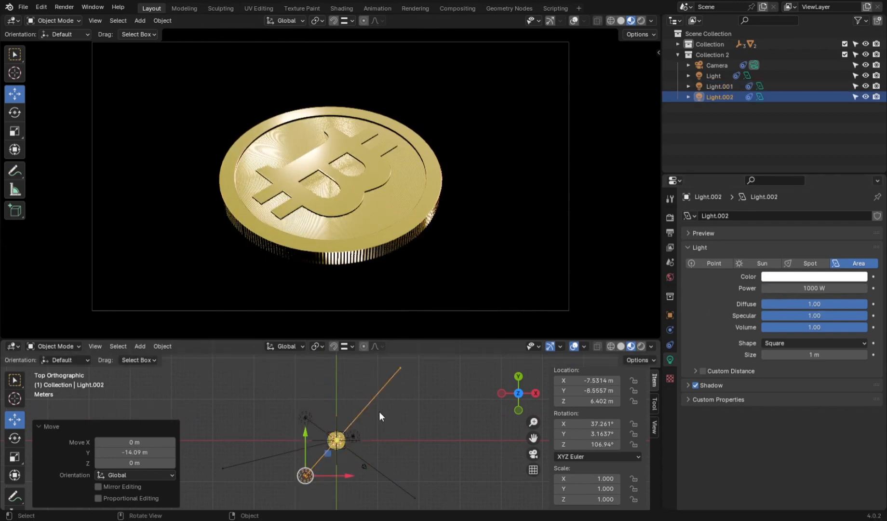
# - Lower Light.002 beneath the coin and shift it to about X -7.07 m, Y -7.53 m, Z -2.59 m
pyautogui.moveTo(375, 437); pyautogui.dragTo(305, 389, button='middle')
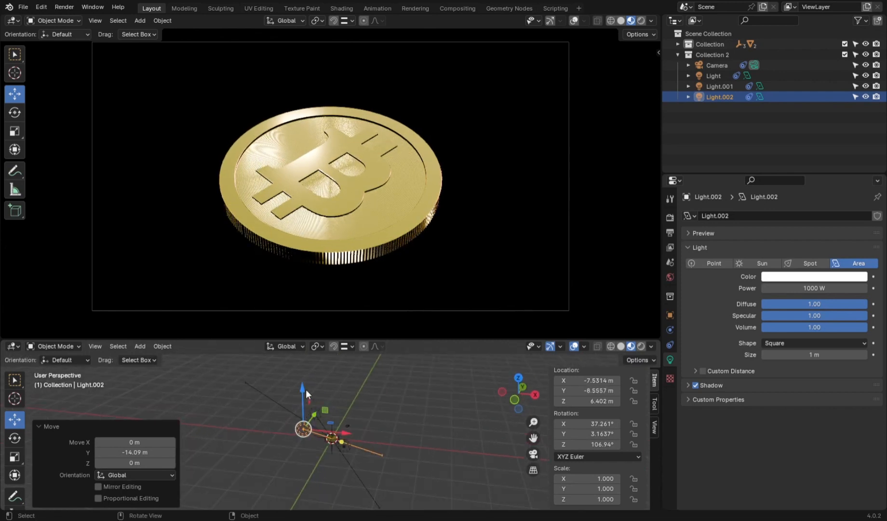
pyautogui.moveTo(303, 390); pyautogui.dragTo(305, 450)
pyautogui.moveTo(305, 450); pyautogui.dragTo(402, 480, button='middle')
pyautogui.moveTo(318, 465); pyautogui.dragTo(270, 453)
pyautogui.press('KP_7')
pyautogui.moveTo(315, 418); pyautogui.dragTo(266, 422)
pyautogui.moveTo(266, 423); pyautogui.dragTo(308, 391, button='middle')
pyautogui.moveTo(298, 430); pyautogui.dragTo(300, 403)
pyautogui.moveTo(299, 404); pyautogui.dragTo(285, 422, button='middle')
pyautogui.moveTo(278, 472); pyautogui.dragTo(330, 466)
pyautogui.moveTo(301, 431); pyautogui.dragTo(299, 410)
pyautogui.click(297, 472)
pyautogui.moveTo(398, 478); pyautogui.dragTo(366, 462)
pyautogui.moveTo(366, 463); pyautogui.dragTo(388, 469, button='middle')
pyautogui.moveTo(299, 450); pyautogui.dragTo(330, 498)
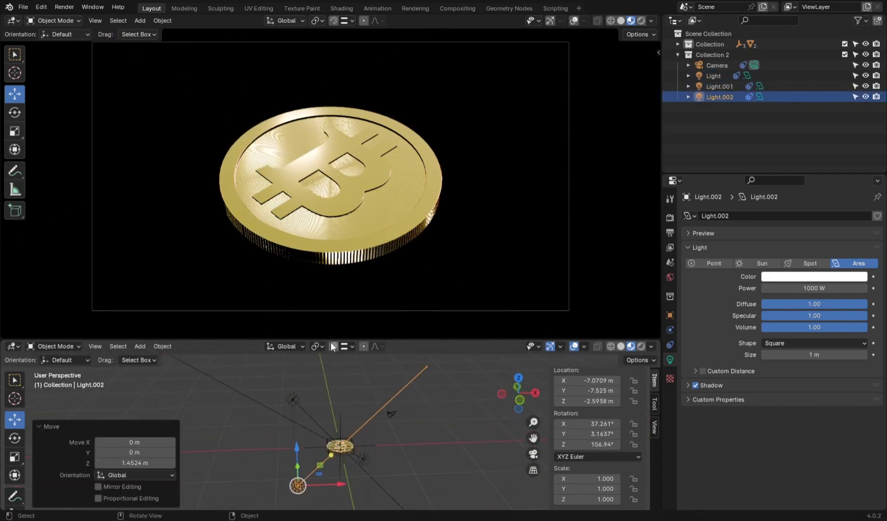
# - Enlarge the lower viewport and, in top view, shift Light.001 about -0.07 m in X and 0.59 m in Y
pyautogui.moveTo(332, 339); pyautogui.dragTo(332, 241)
pyautogui.moveTo(308, 385); pyautogui.dragTo(306, 414, button='middle')
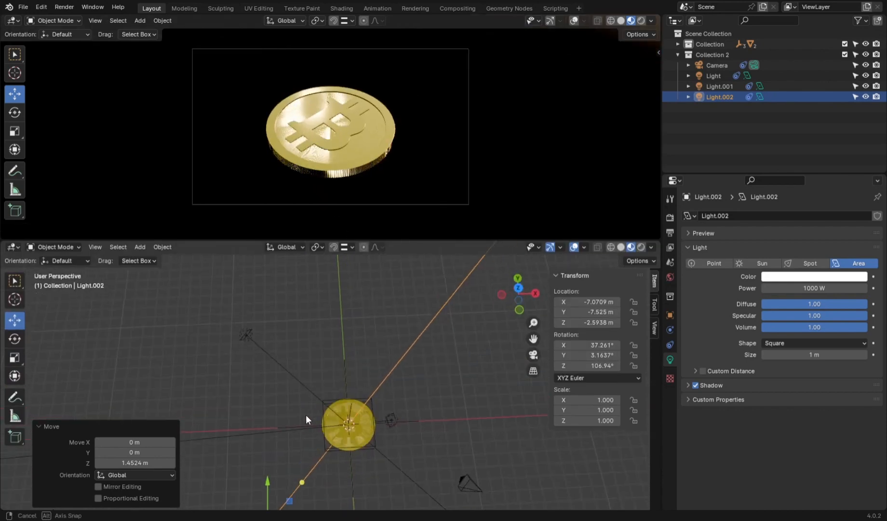
pyautogui.press('KP_7')
pyautogui.click(287, 360)
pyautogui.press('g')
pyautogui.click(300, 454)
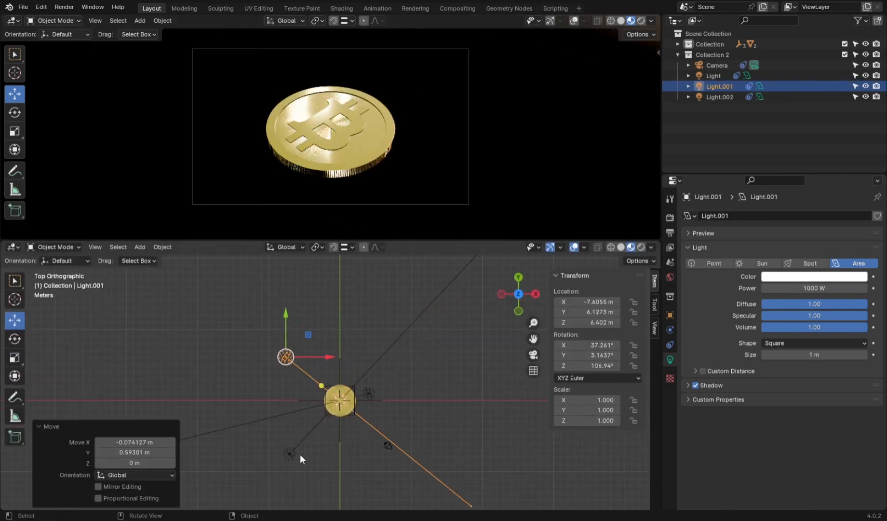
# - Move Light.002 closer to the coin, to about X -4.11 m, Y -3.37 m, and nudge the original light to about X 4.37 m, Y 1.75 m
pyautogui.click(289, 453)
pyautogui.click(369, 393)
pyautogui.click(300, 429)
pyautogui.press('g')
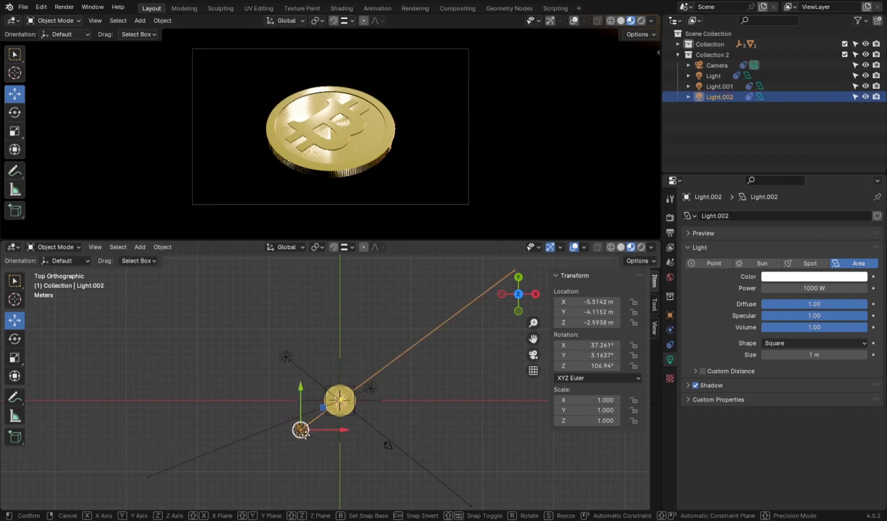
pyautogui.click(301, 430)
pyautogui.click(320, 447)
# - Raise Light.002 along Z to about 0.34 m and enlarge its square size to 7 m
pyautogui.moveTo(320, 446); pyautogui.dragTo(289, 434, button='middle')
pyautogui.click(279, 439)
pyautogui.press('g')
pyautogui.press('z')
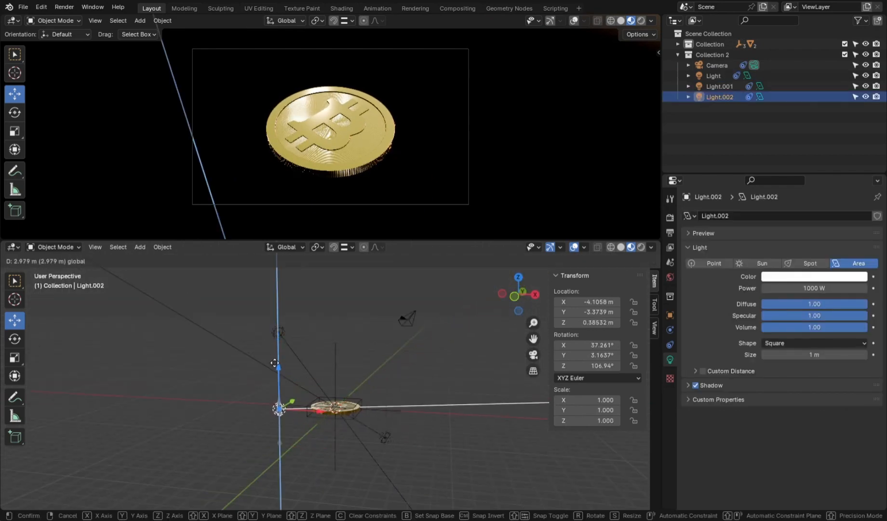
pyautogui.click(287, 371)
pyautogui.click(294, 377)
pyautogui.moveTo(294, 378); pyautogui.dragTo(330, 433, button='middle')
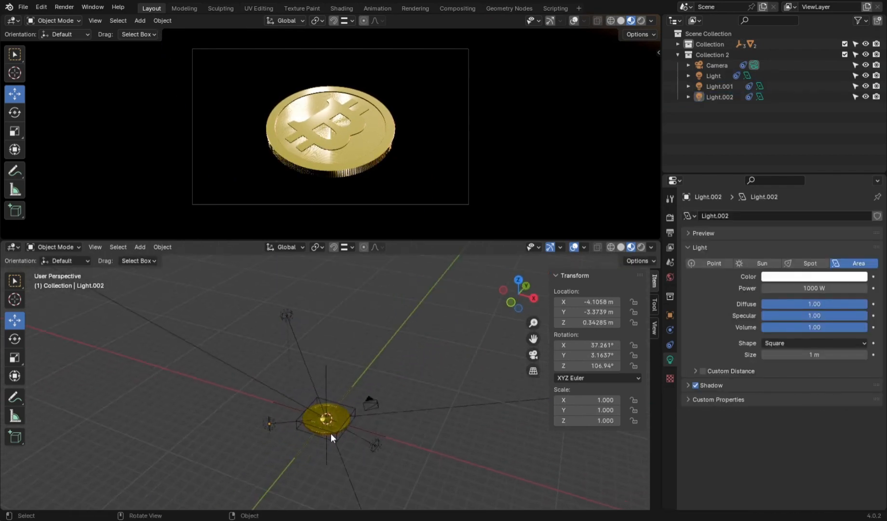
pyautogui.click(269, 424)
pyautogui.moveTo(805, 354); pyautogui.dragTo(834, 354)
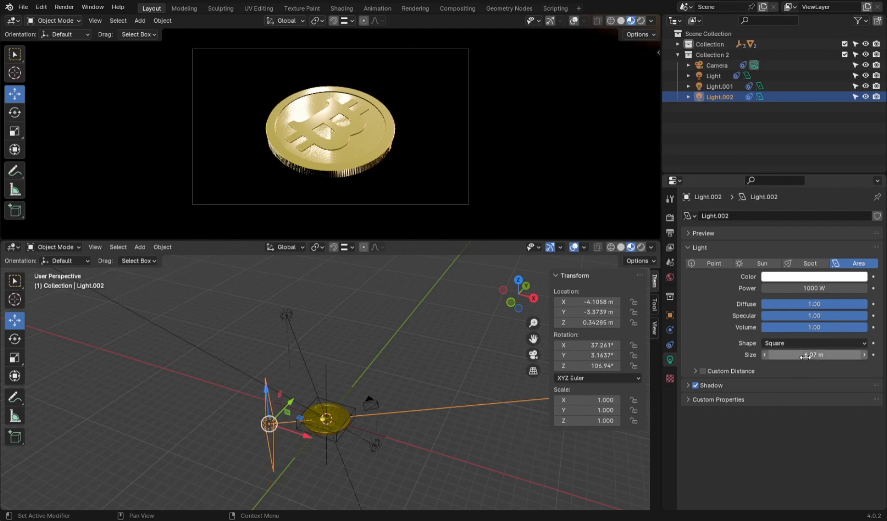
# - Try different square sizes for the original area light and for Light.001
pyautogui.click(376, 442)
pyautogui.click(375, 444)
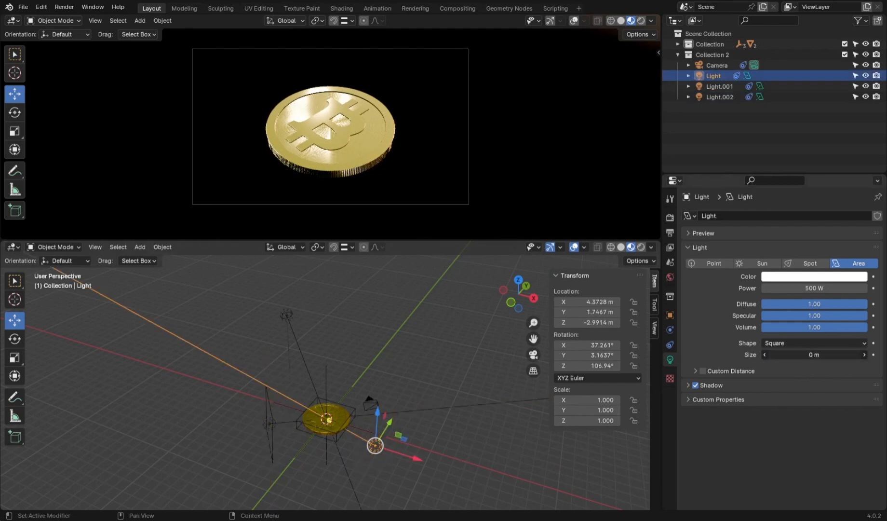
pyautogui.moveTo(357, 337); pyautogui.dragTo(371, 351, button='middle')
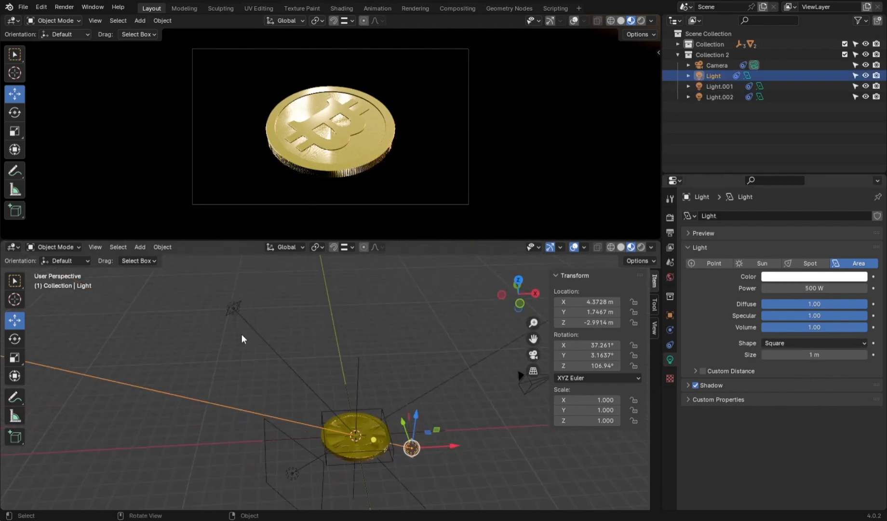
pyautogui.click(234, 309)
pyautogui.moveTo(781, 355)
pyautogui.mouseDown()
pyautogui.moveTo(820, 354)
pyautogui.moveTo(783, 354)
pyautogui.mouseUp()
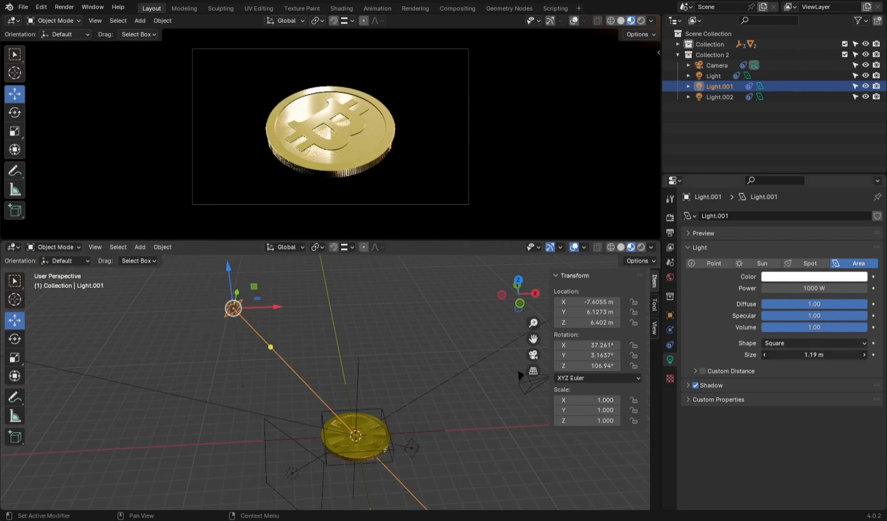
# - Open the world's surface settings and set the sky texture's sun elevation to 0°
pyautogui.click(669, 276)
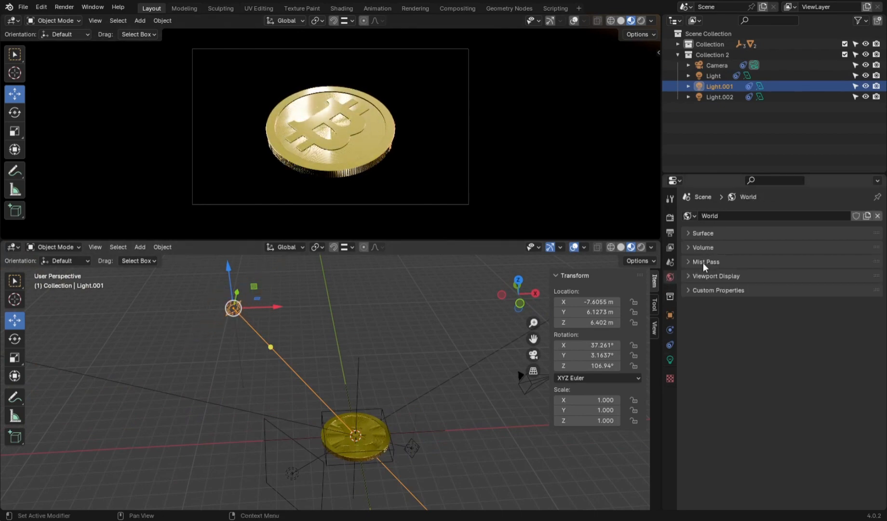
pyautogui.click(704, 234)
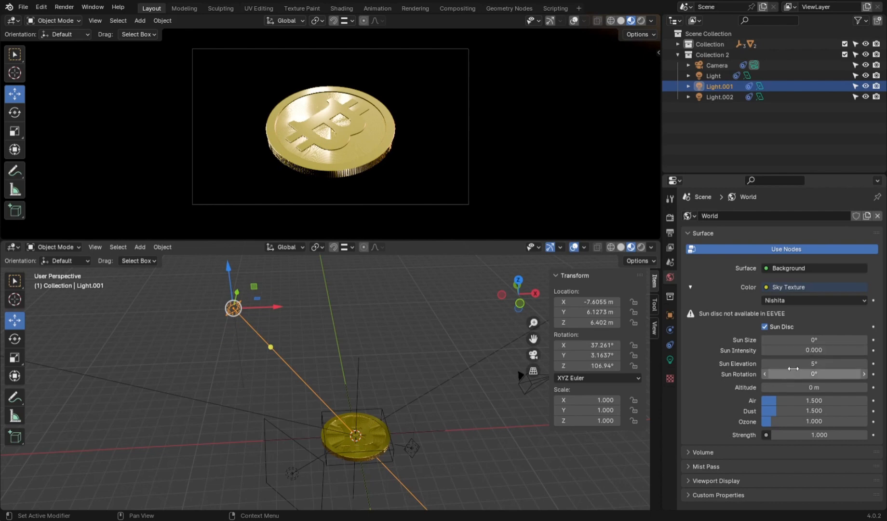
pyautogui.moveTo(793, 368)
pyautogui.mouseDown()
pyautogui.moveTo(820, 368)
pyautogui.moveTo(776, 368)
pyautogui.mouseUp()
pyautogui.click(773, 366)
pyautogui.write('0')
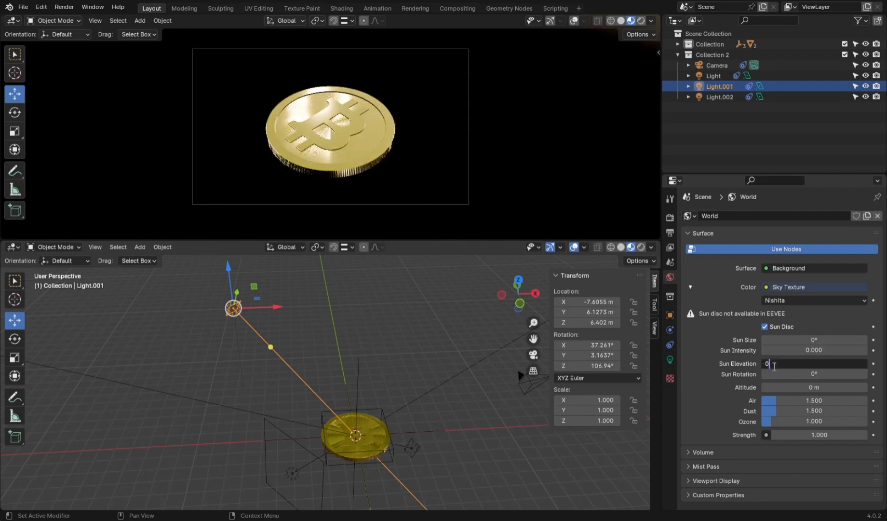
pyautogui.press('Return')
pyautogui.write('1')
pyautogui.press('Return')
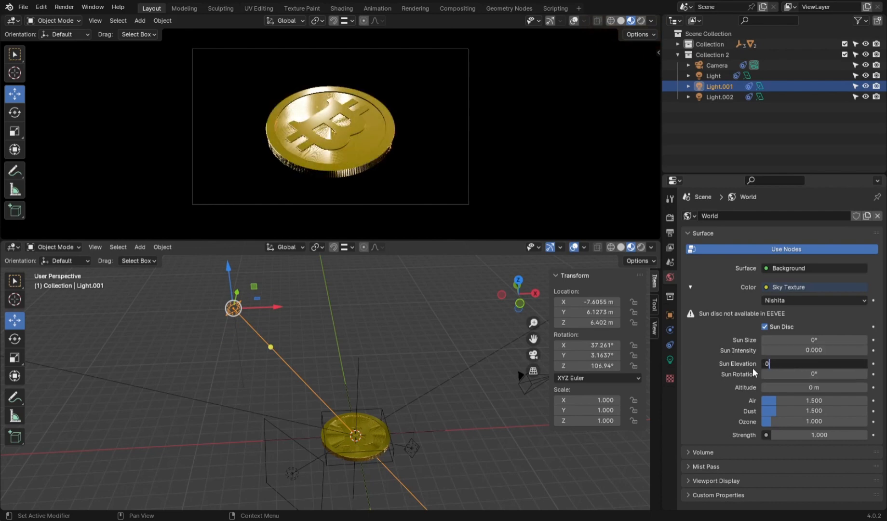
pyautogui.press('Return')
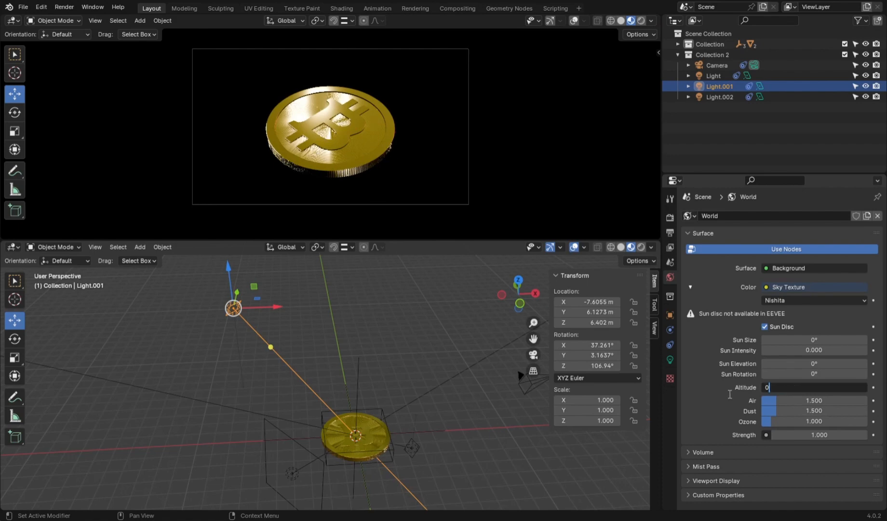
# - Set the sky texture's sun intensity to 5, sun elevation to 1° and sun rotation to 50°
pyautogui.scroll(2, 339, 129)
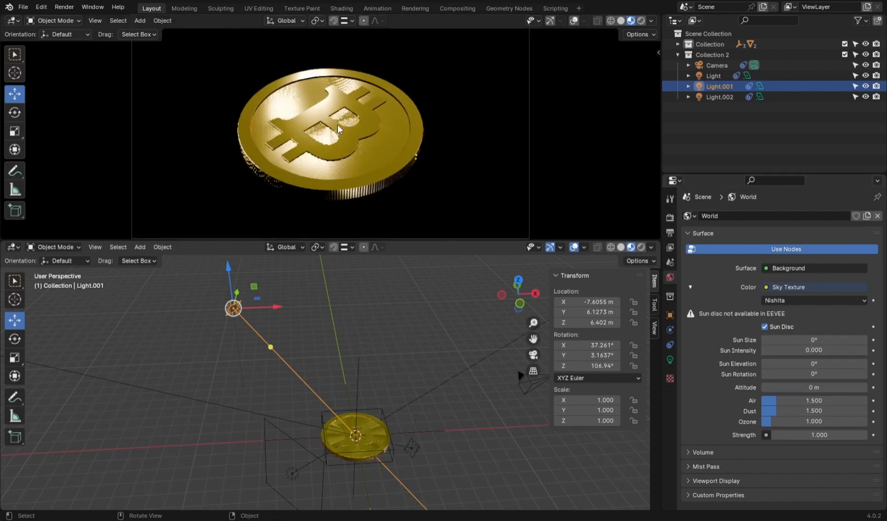
pyautogui.scroll(-2, 342, 135)
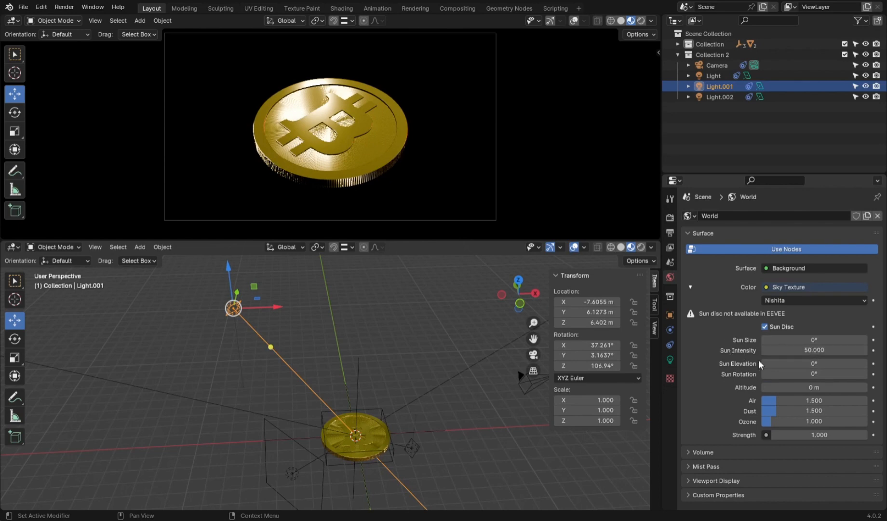
pyautogui.moveTo(774, 364); pyautogui.dragTo(720, 365)
pyautogui.moveTo(774, 363); pyautogui.dragTo(721, 362)
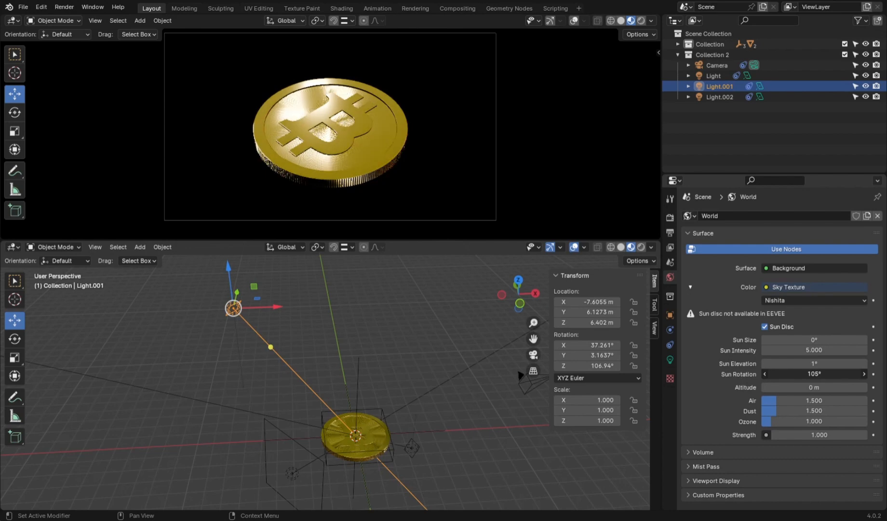
pyautogui.click(814, 374)
pyautogui.write('150')
pyautogui.hotkey('ctrl', 'z')
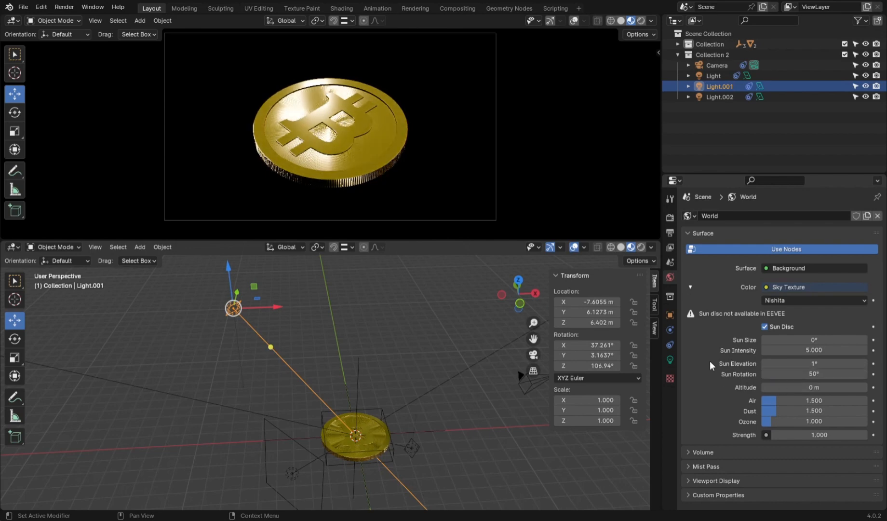
# - Try the Preetham and Hosek / Wilkie sky types for the world and return to Nishita
pyautogui.click(796, 301)
pyautogui.click(794, 328)
pyautogui.click(792, 300)
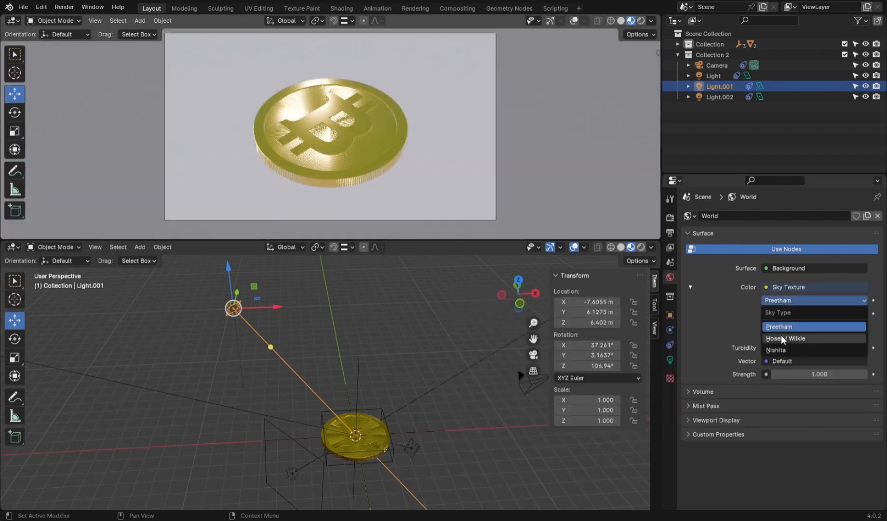
pyautogui.click(781, 339)
pyautogui.hotkey('ctrl', 'z')
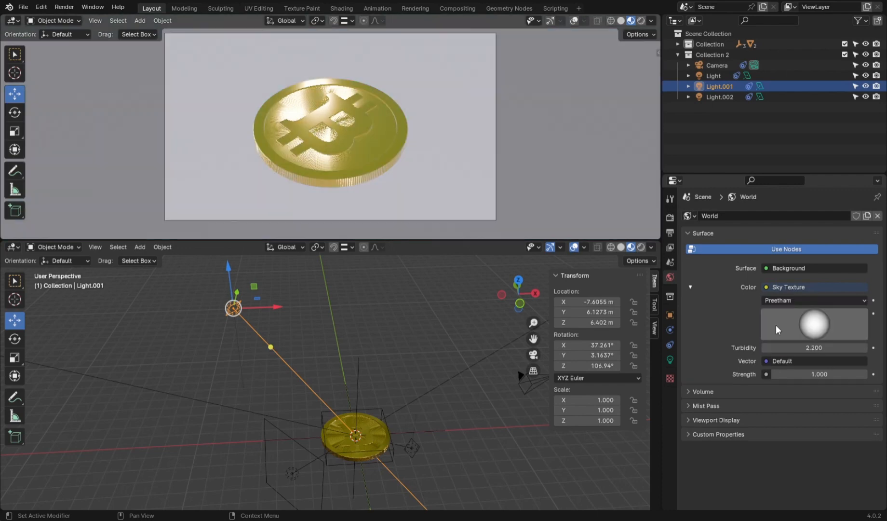
pyautogui.click(793, 299)
pyautogui.click(783, 323)
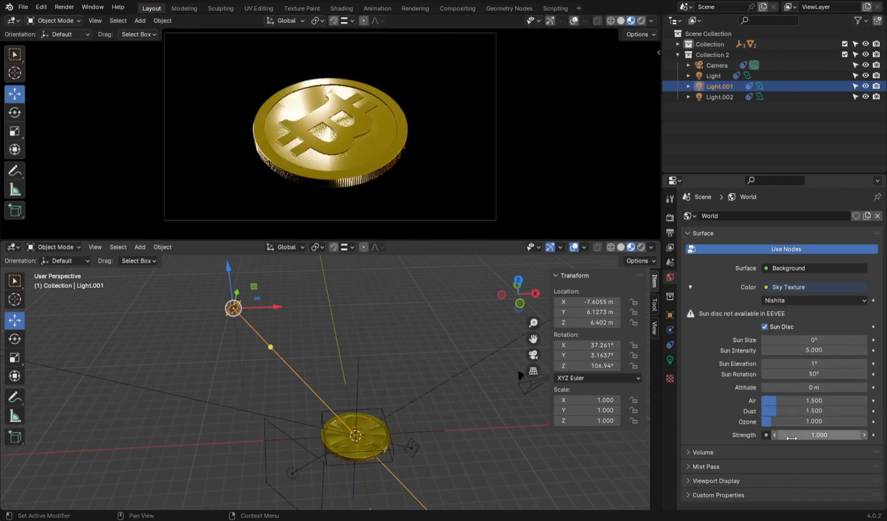
# - Set the world background strength to 0.5
pyautogui.moveTo(791, 438); pyautogui.dragTo(771, 438)
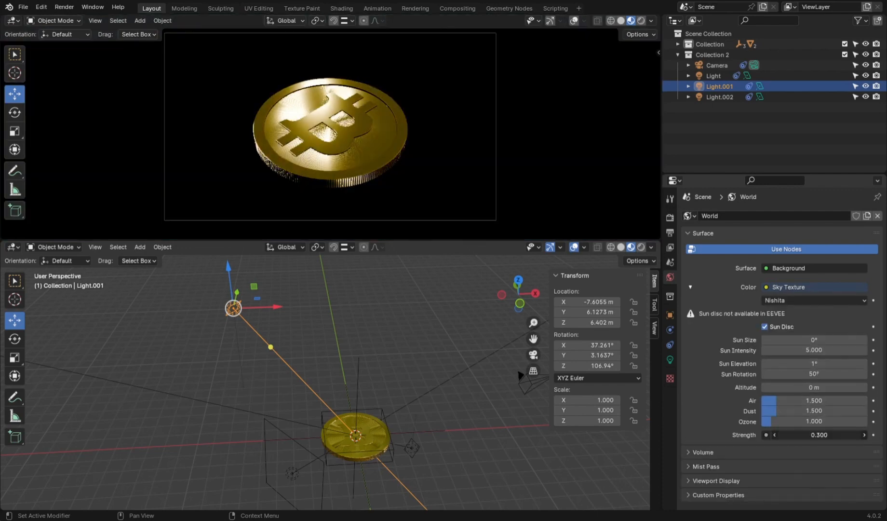
pyautogui.moveTo(796, 434); pyautogui.dragTo(815, 434)
pyautogui.scroll(2, 331, 135)
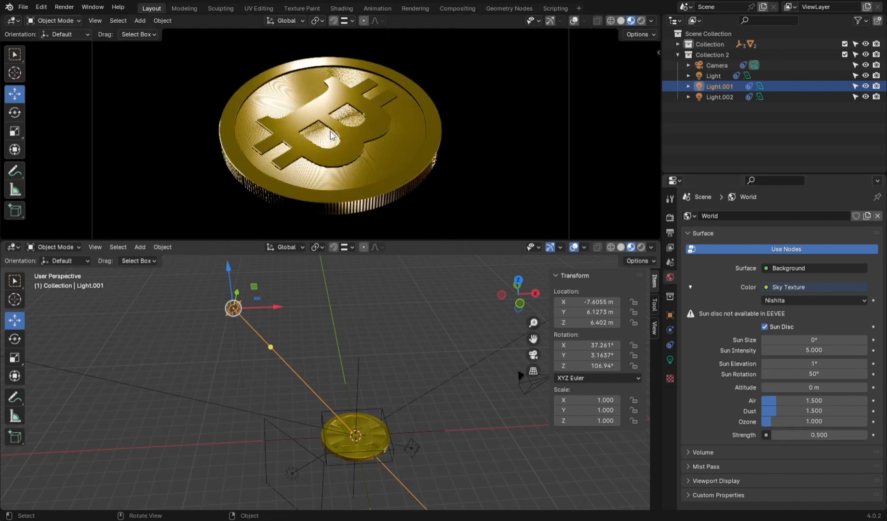
# - Set the square size of Light.001 to 1.5 m
pyautogui.moveTo(332, 299); pyautogui.dragTo(403, 436, button='middle')
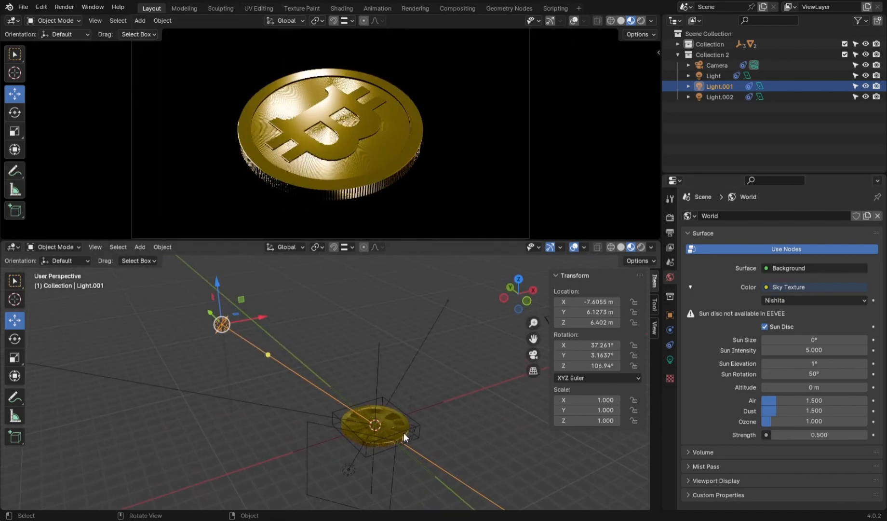
pyautogui.click(670, 359)
pyautogui.moveTo(811, 354)
pyautogui.mouseDown()
pyautogui.moveTo(795, 355)
pyautogui.moveTo(829, 354)
pyautogui.moveTo(806, 354)
pyautogui.mouseUp()
pyautogui.click(805, 355)
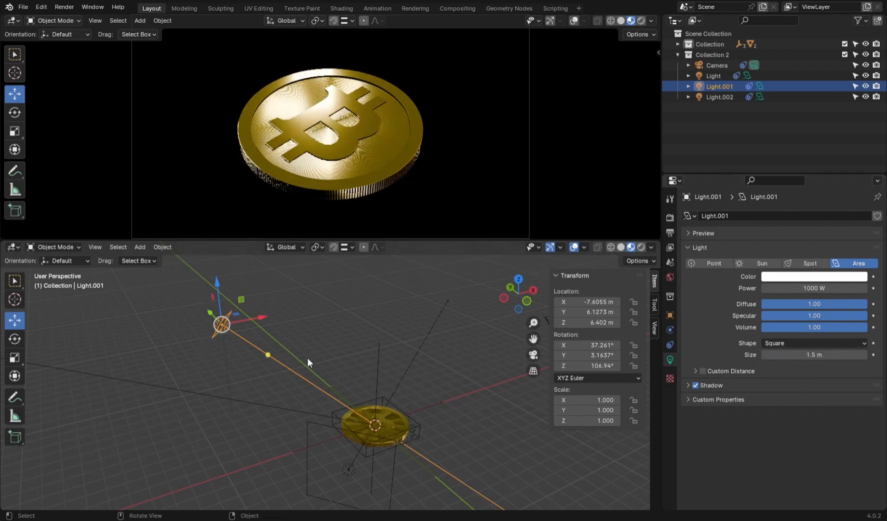
# - Adjust the square size of the original area light below the coin
pyautogui.moveTo(307, 362); pyautogui.dragTo(367, 424, button='middle')
pyautogui.click(405, 469)
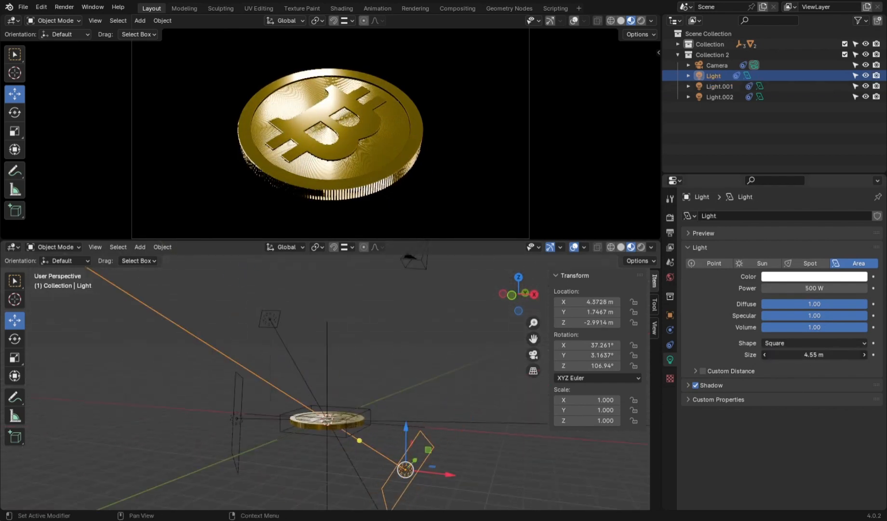
pyautogui.moveTo(814, 354); pyautogui.dragTo(790, 354)
# - Try a different square size for Light.002 and undo the change
pyautogui.moveTo(357, 370); pyautogui.dragTo(375, 370, button='middle')
pyautogui.click(248, 423)
pyautogui.moveTo(813, 354)
pyautogui.mouseDown()
pyautogui.moveTo(845, 354)
pyautogui.moveTo(816, 354)
pyautogui.mouseUp()
pyautogui.hotkey('ctrl', 'z')
pyautogui.hotkey('ctrl', 'z')
# - Move Light.002 about -1.68 m in X and 1.89 m in Y in top view, and raise it to about Z 0.71 m
pyautogui.press('KP_7')
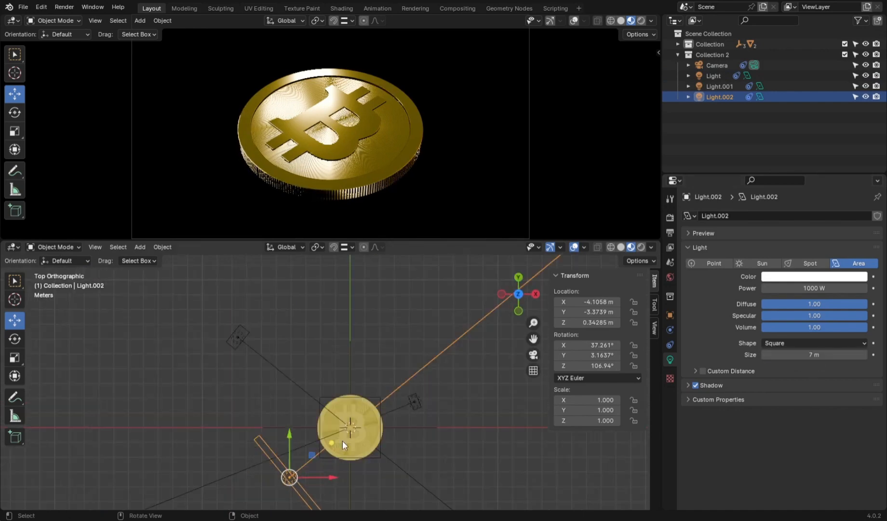
pyautogui.keyDown('shift'); pyautogui.moveTo(342, 440); pyautogui.dragTo(349, 377, button='middle'); pyautogui.keyUp('shift')
pyautogui.moveTo(296, 412); pyautogui.dragTo(272, 384)
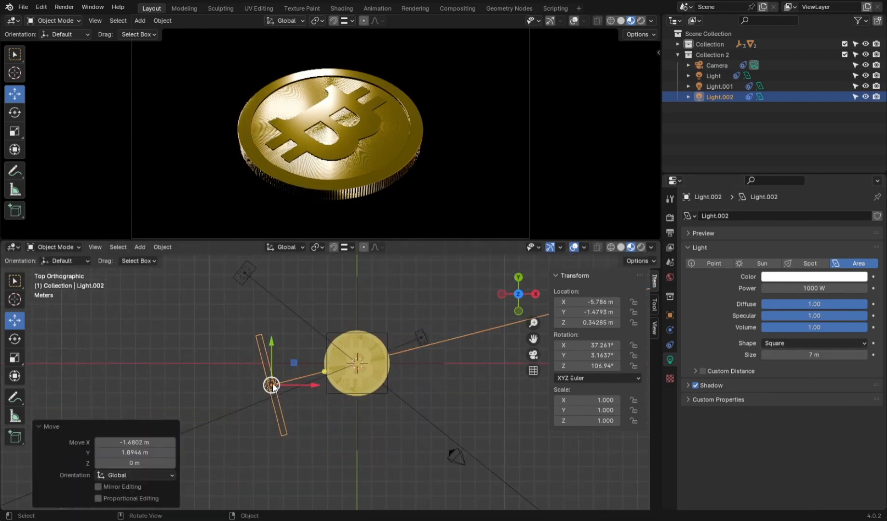
pyautogui.moveTo(279, 386); pyautogui.dragTo(281, 294, button='middle')
pyautogui.moveTo(295, 365)
pyautogui.mouseDown()
pyautogui.moveTo(302, 388)
pyautogui.moveTo(291, 344)
pyautogui.moveTo(294, 362)
pyautogui.mouseUp()
pyautogui.click(325, 309)
# - Select the coin and open its material nodes in the Shader Editor in place of the lower 3D viewport
pyautogui.scroll(-1, 371, 145)
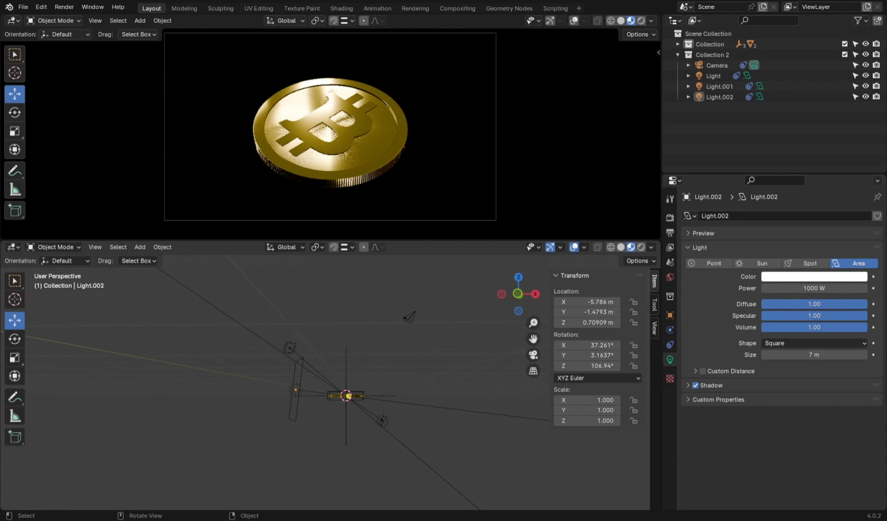
pyautogui.click(368, 138)
pyautogui.click(13, 247)
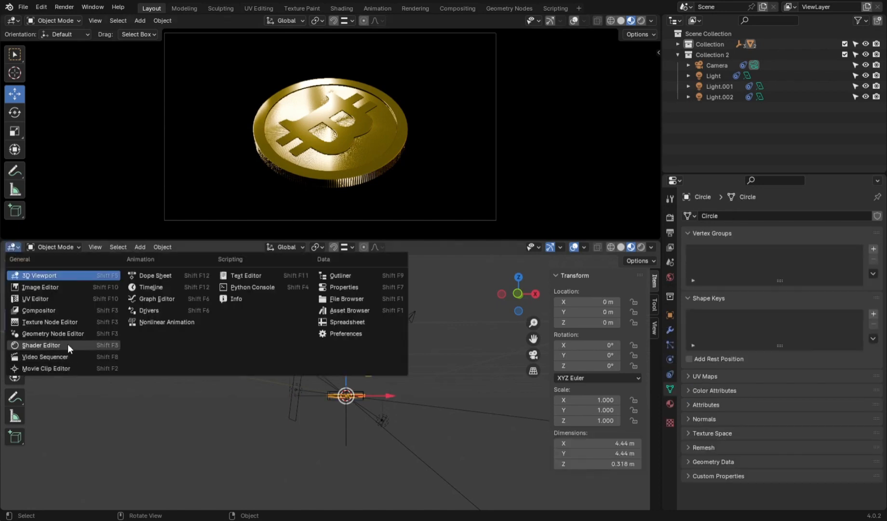
pyautogui.click(67, 344)
# - Add a Musgrave Texture with Mapping and Texture Coordinate nodes to Material Gold4 and connect its Height to the Principled BSDF Roughness
pyautogui.hotkey('shift', 'a')
pyautogui.click(220, 307)
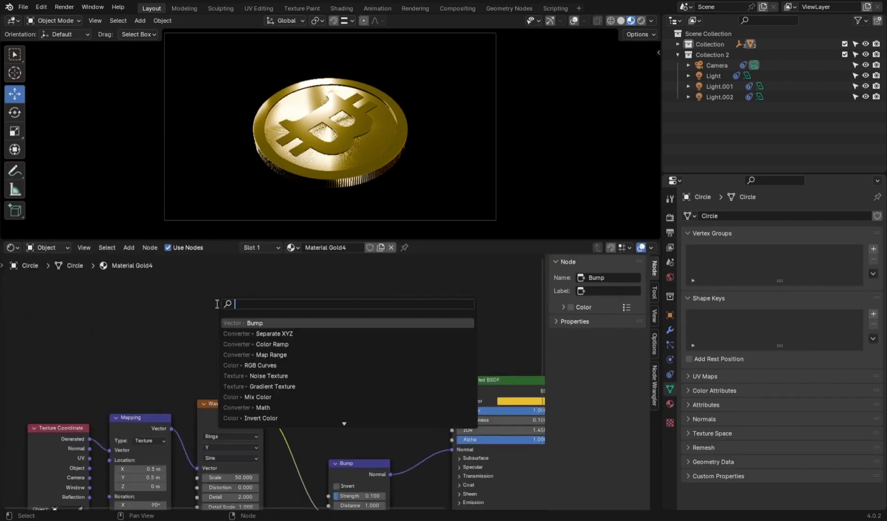
pyautogui.press('Escape')
pyautogui.hotkey('shift', 'a')
pyautogui.moveTo(194, 367)
pyautogui.click(288, 305)
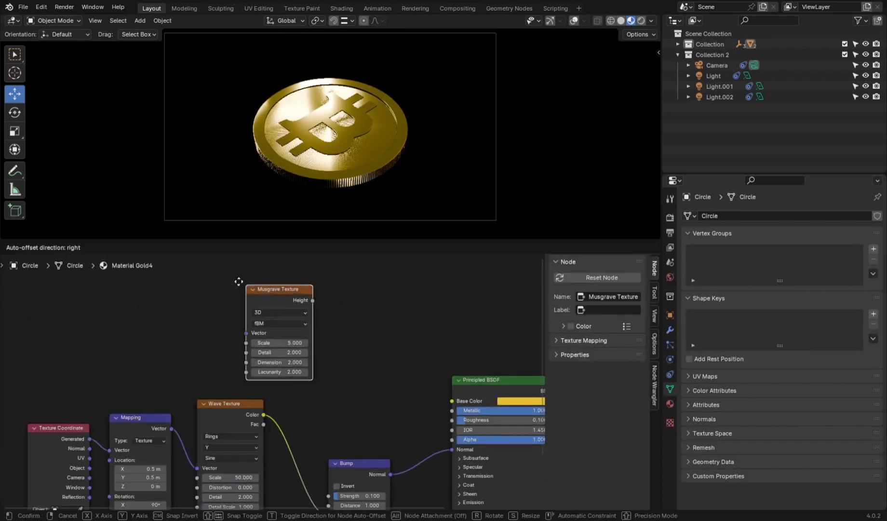
pyautogui.click(221, 305)
pyautogui.hotkey('ctrl', 't')
pyautogui.moveTo(262, 307); pyautogui.dragTo(453, 436)
# - Insert a Color Ramp node between the Musgrave Height output and the Roughness input
pyautogui.scroll(2, 396, 342)
pyautogui.hotkey('shift', 'a')
pyautogui.click(265, 239)
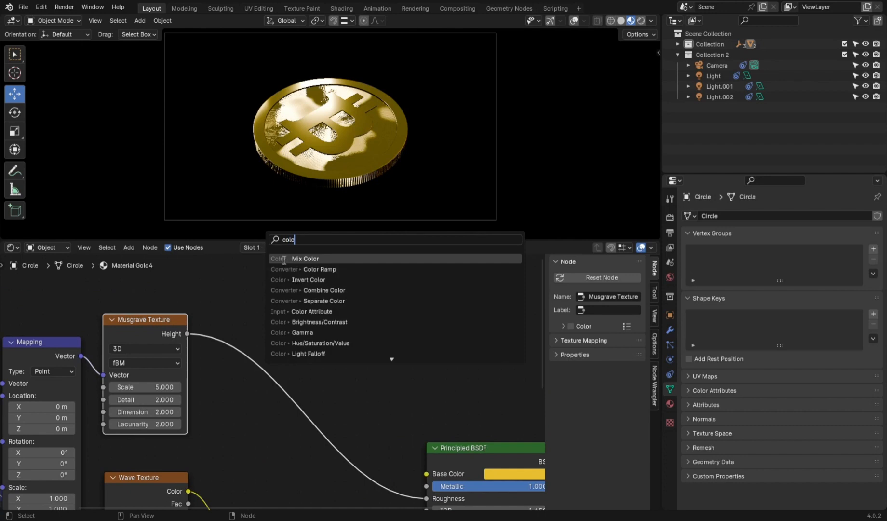
pyautogui.write('colo')
pyautogui.click(304, 269)
pyautogui.click(262, 317)
# - Lighten the Color Ramp's black stop to grey, keep the other stop near white, and set the Musgrave Detail to 0.250
pyautogui.click(293, 408)
pyautogui.moveTo(356, 302); pyautogui.dragTo(357, 278)
pyautogui.click(363, 381)
pyautogui.click(336, 408)
pyautogui.moveTo(356, 238)
pyautogui.mouseDown()
pyautogui.moveTo(356, 257)
pyautogui.moveTo(356, 239)
pyautogui.mouseUp()
pyautogui.moveTo(149, 387)
pyautogui.mouseDown()
pyautogui.moveTo(172, 387)
pyautogui.moveTo(155, 387)
pyautogui.mouseUp()
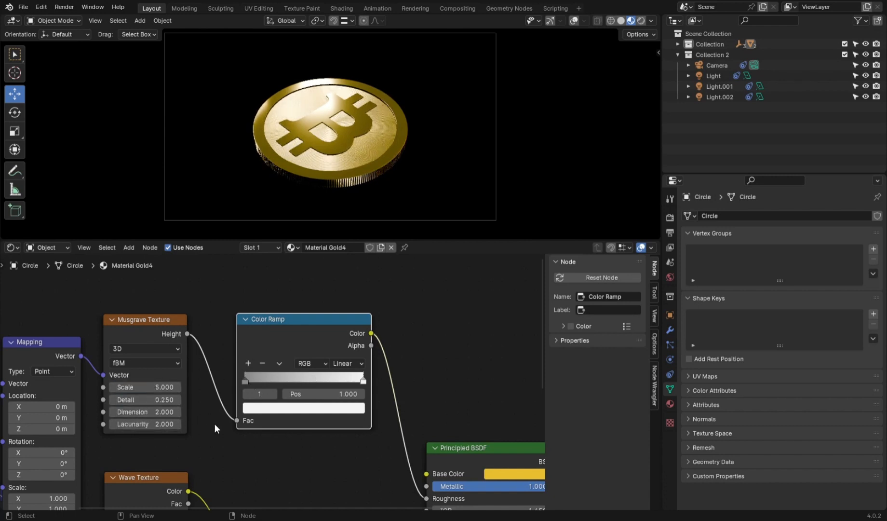
# - Preview the Color Ramp output directly on the coin, adjust the dark stop's grey brightness, and restore the Principled BSDF output
pyautogui.keyDown('ctrl'); pyautogui.keyDown('shift'); pyautogui.click(301, 331); pyautogui.keyUp('shift'); pyautogui.keyUp('ctrl')
pyautogui.click(245, 381)
pyautogui.click(289, 408)
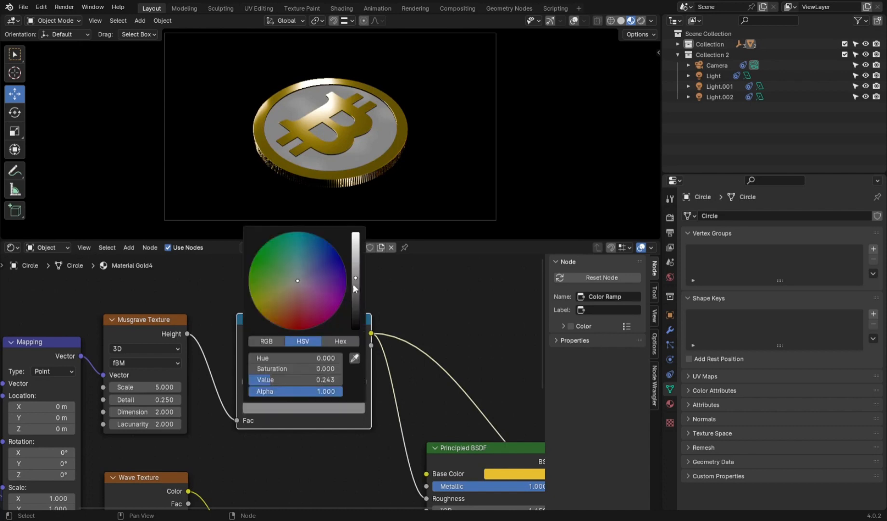
pyautogui.moveTo(355, 289); pyautogui.dragTo(355, 284)
pyautogui.scroll(-3, 511, 429)
pyautogui.moveTo(511, 429); pyautogui.dragTo(428, 398, button='middle')
pyautogui.keyDown('ctrl'); pyautogui.keyDown('shift'); pyautogui.click(428, 400); pyautogui.keyUp('shift'); pyautogui.keyUp('ctrl')
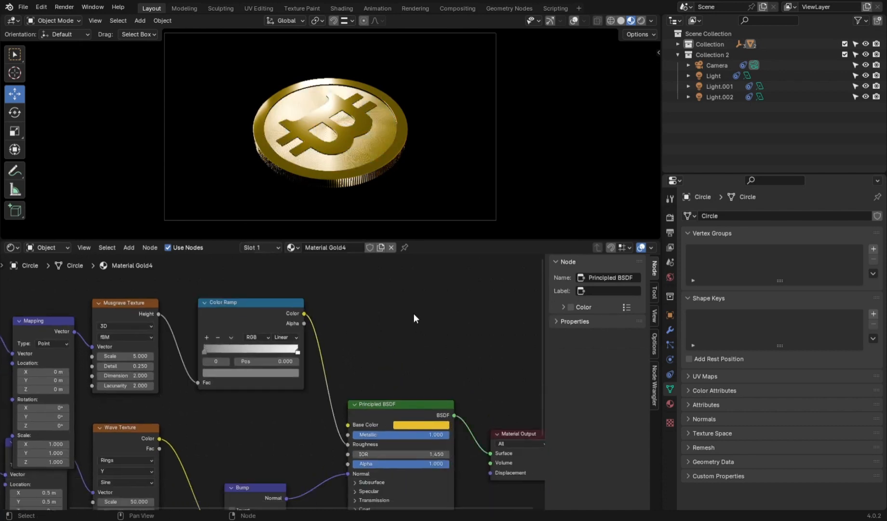
# - Copy the Musgrave and Color Ramp node chain into Material Gold and connect the ramp's Color to Roughness
pyautogui.scroll(-2, 328, 207)
pyautogui.scroll(4, 309, 207)
pyautogui.scroll(-1, 299, 212)
pyautogui.scroll(-3, 250, 318)
pyautogui.moveTo(265, 280); pyautogui.dragTo(15, 370)
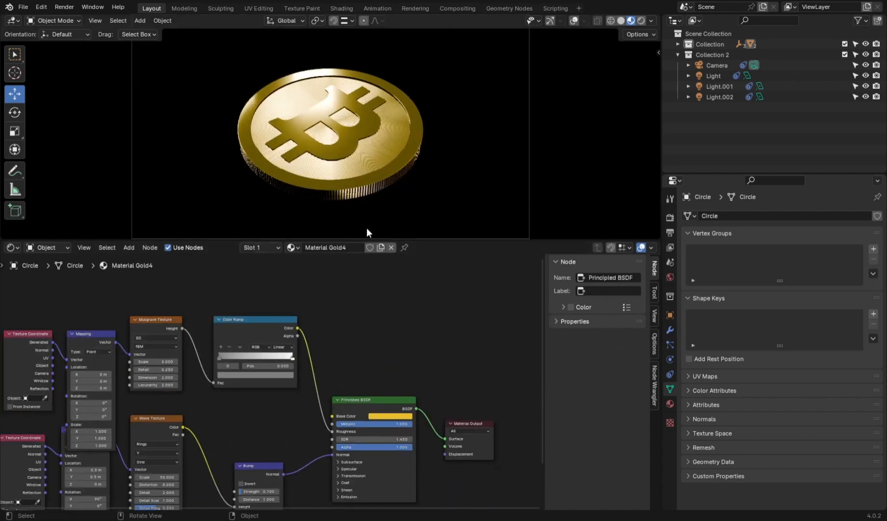
pyautogui.click(669, 404)
pyautogui.click(743, 229)
pyautogui.scroll(-3, 204, 405)
pyautogui.hotkey('ctrl', 'v')
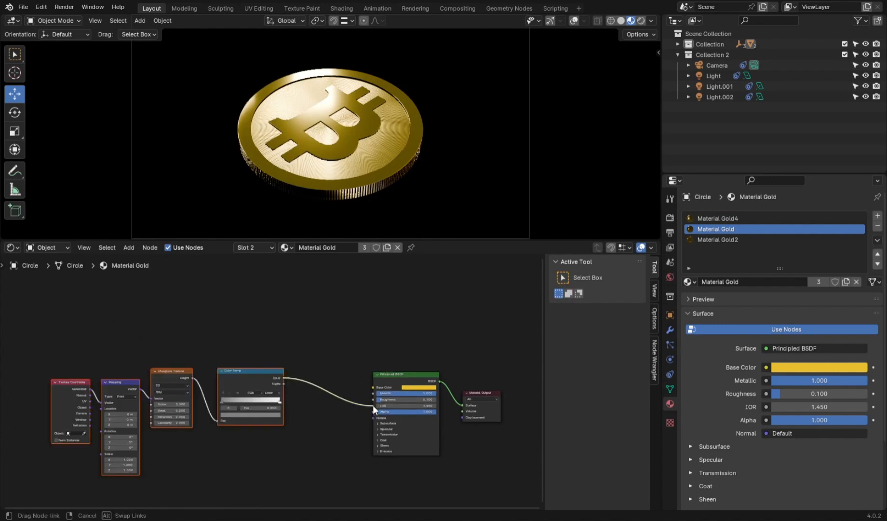
pyautogui.moveTo(373, 405); pyautogui.dragTo(373, 399)
pyautogui.moveTo(90, 408); pyautogui.dragTo(101, 402)
pyautogui.moveTo(252, 378); pyautogui.dragTo(311, 375)
# - Paste the same node chain into Material Gold2, connect the ramp's Color to Roughness, and check the coin in the camera view
pyautogui.click(723, 240)
pyautogui.scroll(3, 202, 347)
pyautogui.moveTo(202, 342); pyautogui.dragTo(214, 368, button='middle')
pyautogui.hotkey('ctrl', 'v')
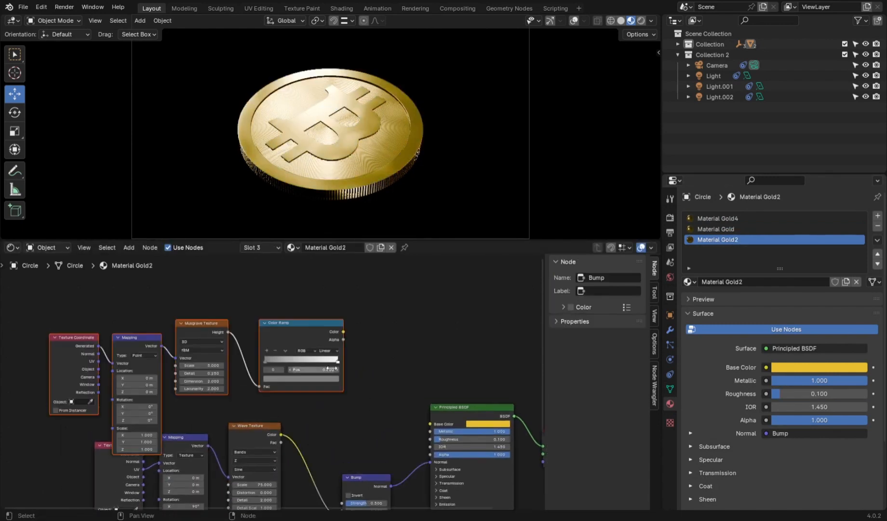
pyautogui.moveTo(428, 446); pyautogui.dragTo(430, 439)
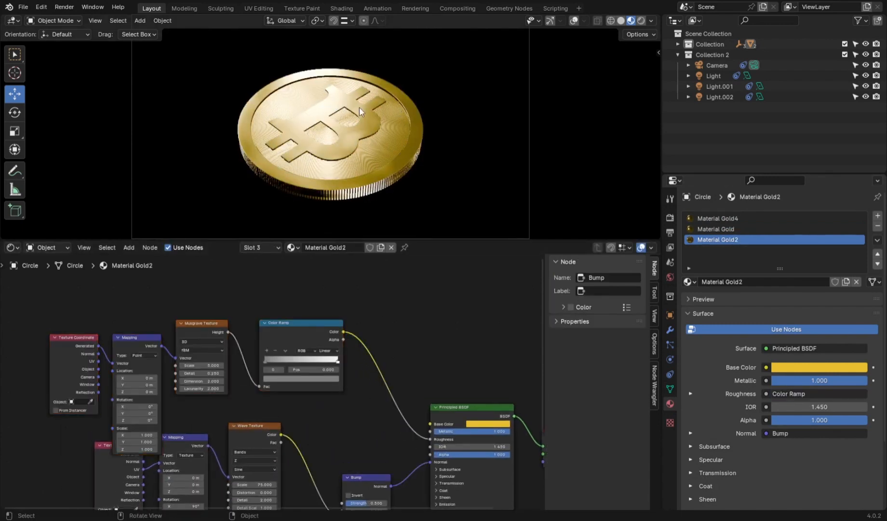
pyautogui.scroll(5, 329, 119)
pyautogui.scroll(-5, 329, 119)
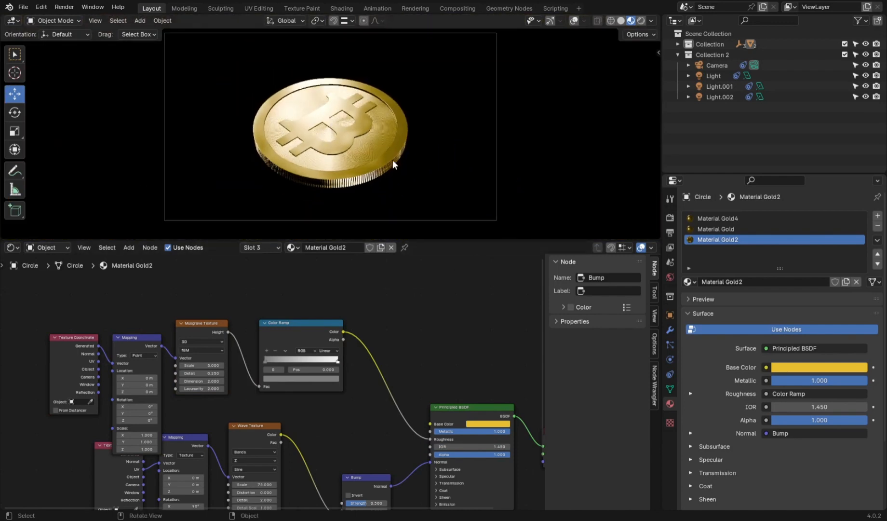
# - In Material Gold4, use Object coordinates for the Musgrave Texture and set its Scale to 1.000
pyautogui.click(62, 7)
pyautogui.click(723, 220)
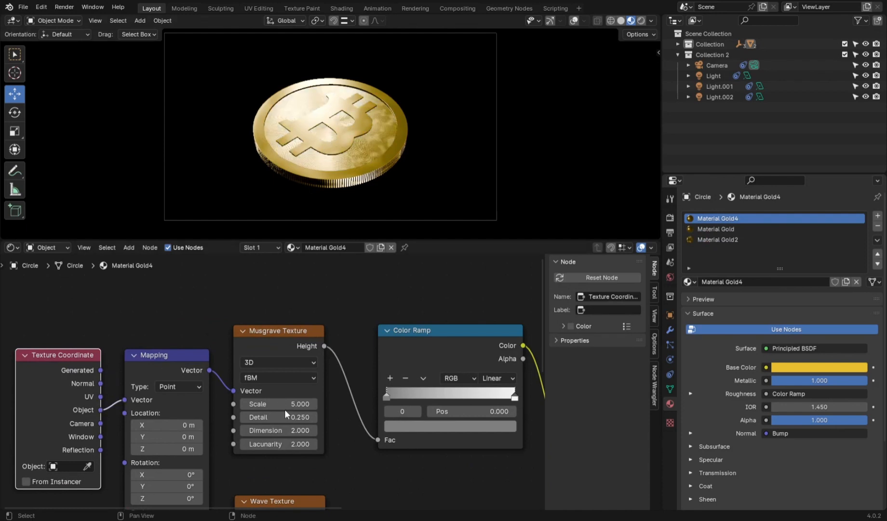
pyautogui.moveTo(286, 404); pyautogui.dragTo(227, 404)
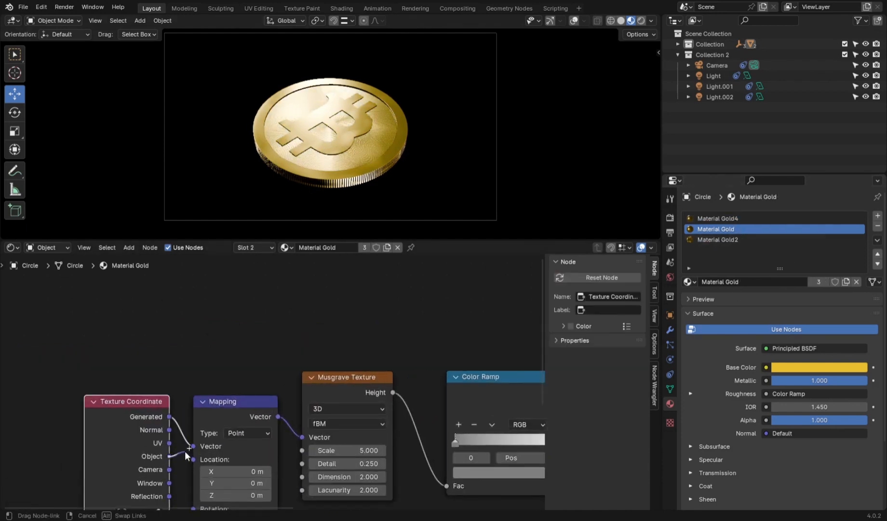
# - Feed Object coordinates into Material Gold's Mapping node and try other values on its Musgrave Texture
pyautogui.moveTo(341, 456); pyautogui.dragTo(361, 456)
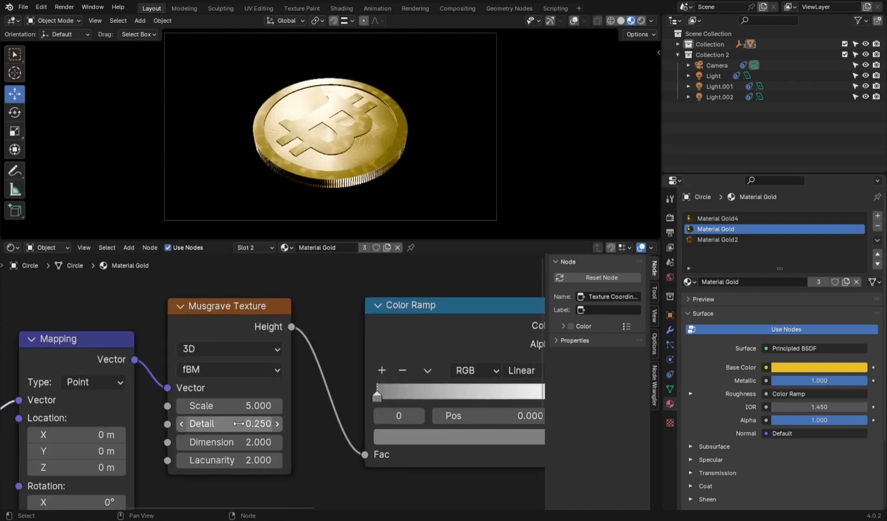
pyautogui.moveTo(227, 423); pyautogui.dragTo(270, 423)
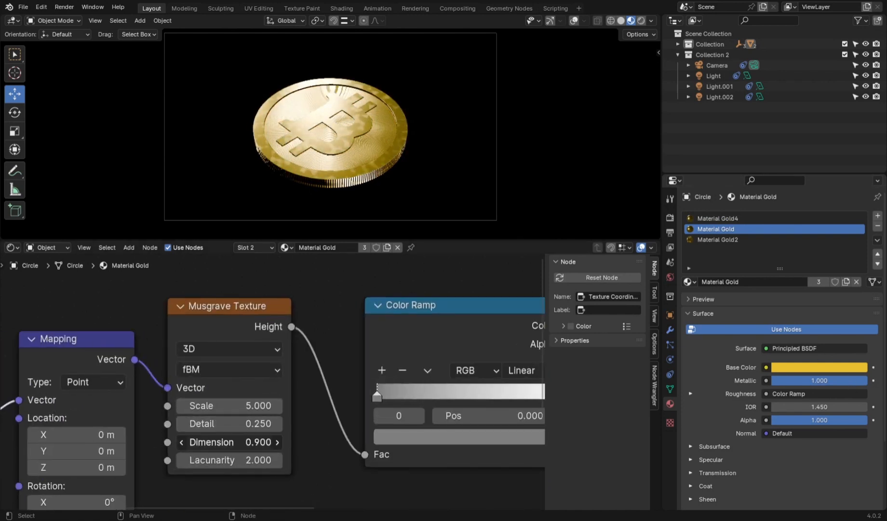
pyautogui.scroll(-2, 270, 386)
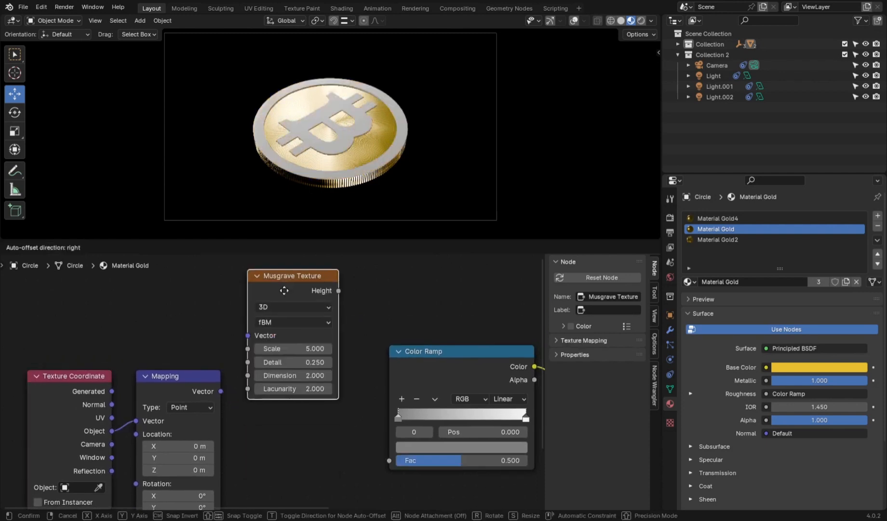
# - Replace Material Gold's Musgrave Texture with a Noise Texture, linking Mapping to its Vector and its Fac to the Color Ramp
pyautogui.press('x')
pyautogui.hotkey('shift', 'a')
pyautogui.write('noise')
pyautogui.press('Return')
pyautogui.click(264, 354)
pyautogui.moveTo(221, 391); pyautogui.dragTo(267, 432)
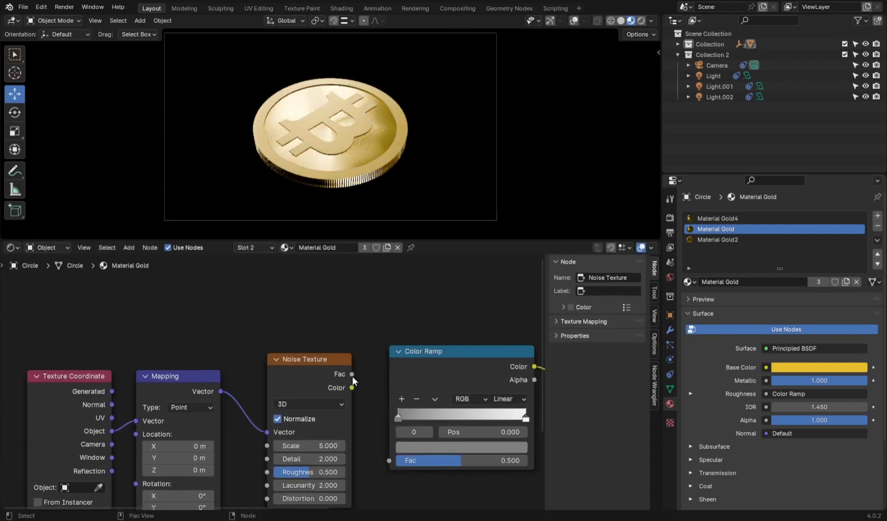
pyautogui.moveTo(351, 387); pyautogui.dragTo(389, 460)
pyautogui.moveTo(352, 374); pyautogui.dragTo(381, 456)
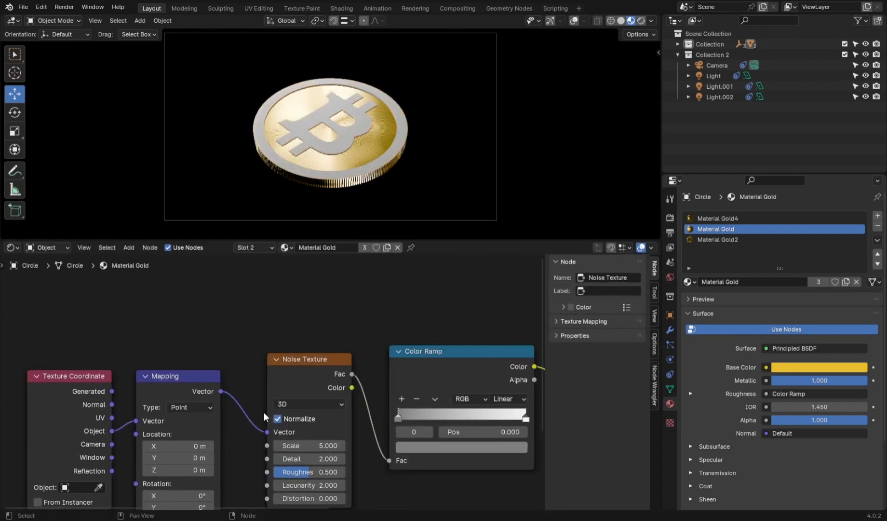
# - Set the Noise Texture's Scale to 1.000 and Detail to 0.000
pyautogui.scroll(2, 263, 412)
pyautogui.moveTo(299, 409)
pyautogui.mouseDown()
pyautogui.moveTo(338, 409)
pyautogui.moveTo(290, 409)
pyautogui.mouseUp()
pyautogui.moveTo(297, 390)
pyautogui.mouseDown()
pyautogui.moveTo(337, 391)
pyautogui.moveTo(311, 391)
pyautogui.mouseUp()
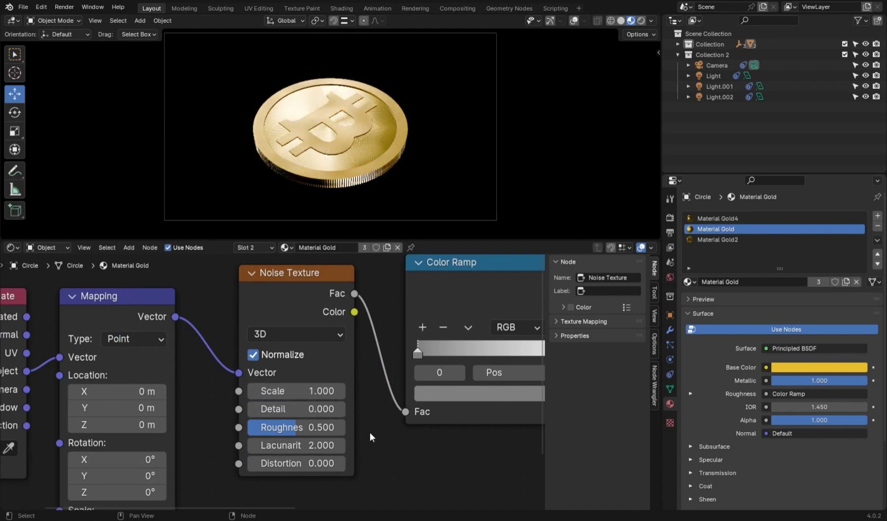
# - Replace Material Gold2's Musgrave Texture with the same Noise Texture, link it to the Color Ramp, and drive its mapping with Object coordinates
pyautogui.scroll(-4, 304, 340)
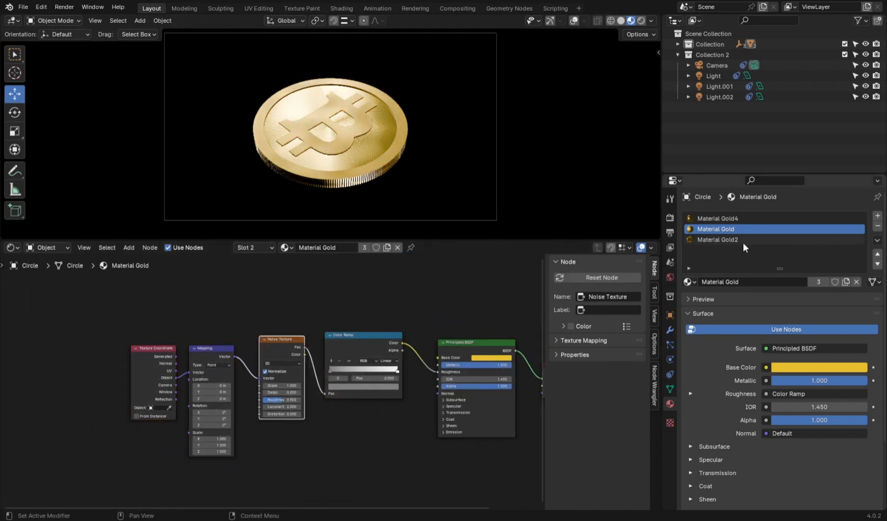
pyautogui.click(744, 243)
pyautogui.moveTo(264, 391); pyautogui.dragTo(264, 390)
pyautogui.moveTo(327, 347); pyautogui.dragTo(375, 415)
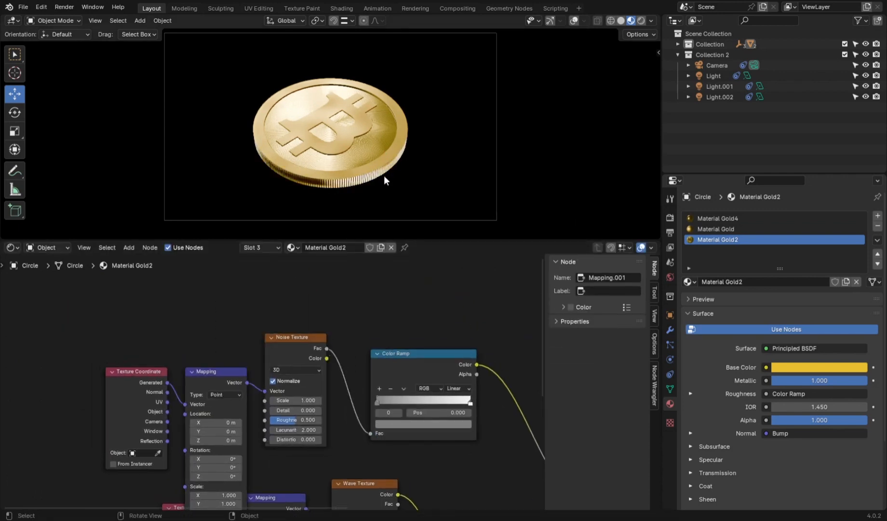
pyautogui.moveTo(167, 412); pyautogui.dragTo(185, 405)
pyautogui.scroll(3, 185, 406)
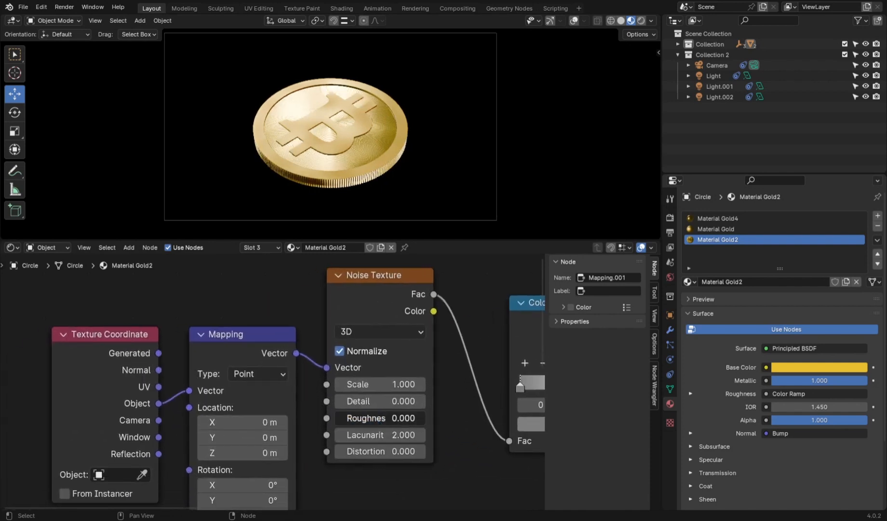
# - Return the lower editor to the 3D Viewport and lower Light.002 by about 2.4 m along Z
pyautogui.click(10, 247)
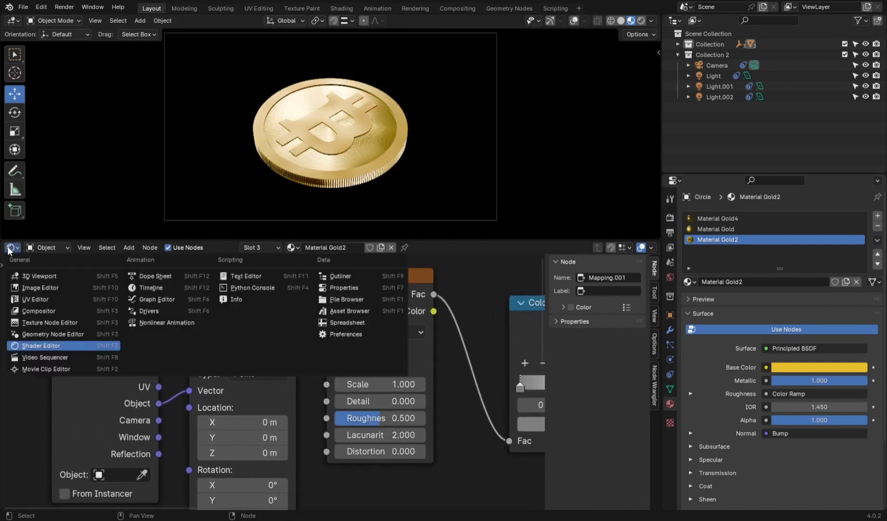
pyautogui.click(36, 281)
pyautogui.click(294, 369)
pyautogui.press('g')
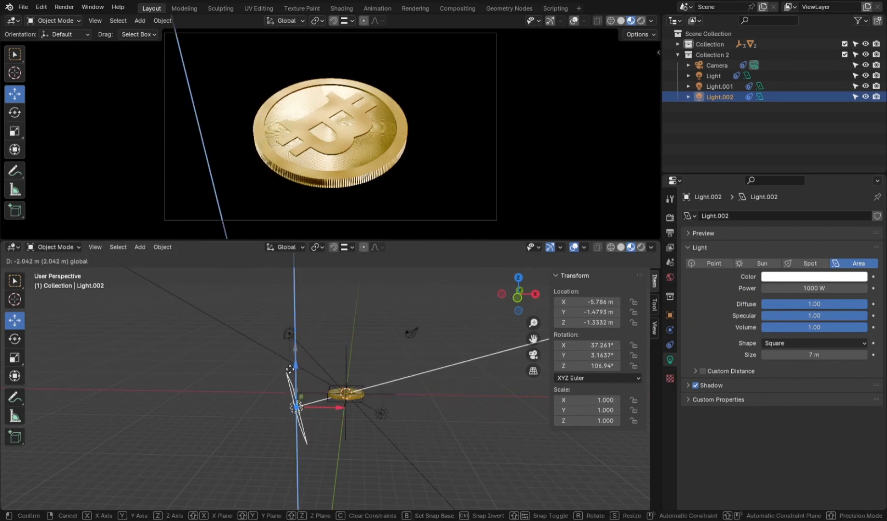
pyautogui.click(283, 373)
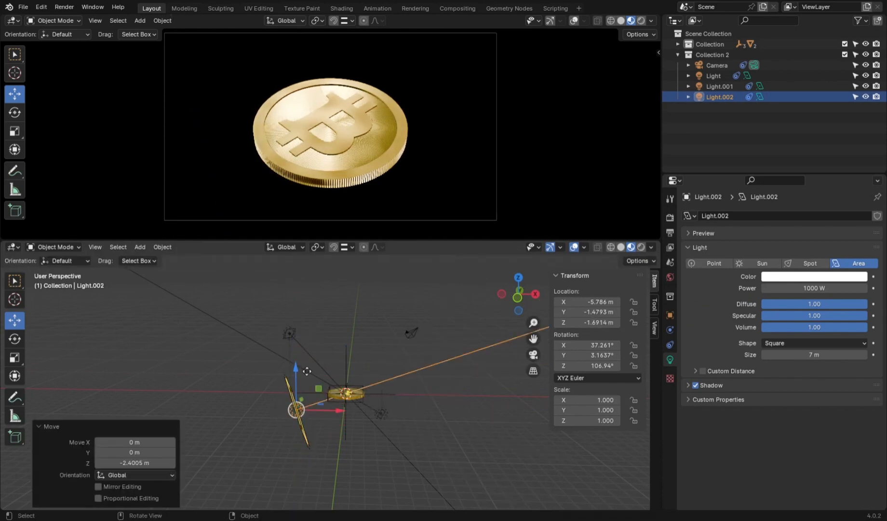
# - Reopen the coin's materials in the Shader Editor and delete the Musgrave and Color Ramp roughness nodes from Material Gold4
pyautogui.click(345, 394)
pyautogui.click(14, 246)
pyautogui.click(39, 328)
pyautogui.click(712, 219)
pyautogui.scroll(-8, 406, 315)
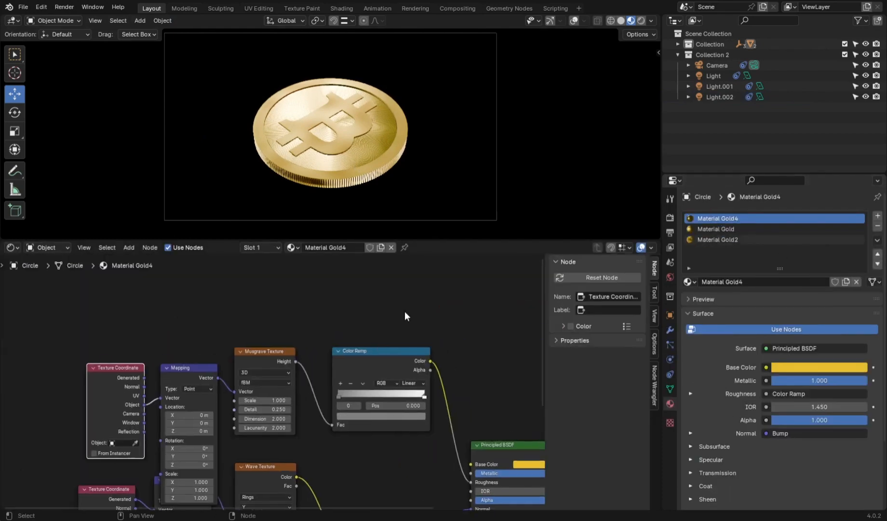
pyautogui.moveTo(406, 313); pyautogui.dragTo(132, 399)
pyautogui.press('x')
# - Delete the Noise Texture and Color Ramp roughness nodes from Material Gold
pyautogui.click(723, 230)
pyautogui.scroll(-3, 346, 379)
pyautogui.moveTo(405, 400); pyautogui.dragTo(140, 475)
pyautogui.press('x')
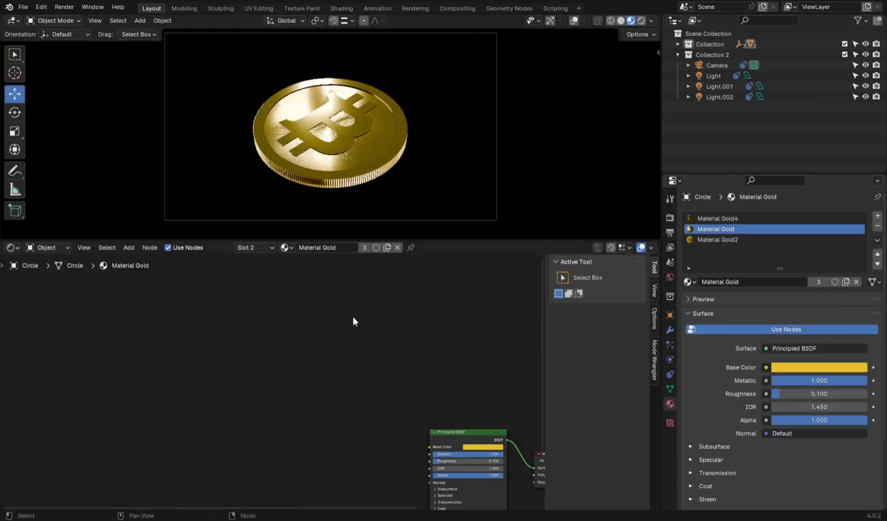
# - Delete the Noise Texture and Color Ramp roughness nodes from Material Gold2, keeping its Wave Texture bump nodes
pyautogui.scroll(4, 353, 320)
pyautogui.click(725, 220)
pyautogui.scroll(-3, 347, 318)
pyautogui.click(718, 238)
pyautogui.moveTo(91, 306); pyautogui.dragTo(170, 363, button='middle')
pyautogui.press('x')
pyautogui.scroll(3, 365, 405)
pyautogui.moveTo(365, 405); pyautogui.dragTo(281, 331, button='middle')
pyautogui.scroll(5, 373, 117)
pyautogui.scroll(-4, 373, 120)
pyautogui.keyDown('shift'); pyautogui.moveTo(378, 176); pyautogui.dragTo(391, 158, button='middle'); pyautogui.keyUp('shift')
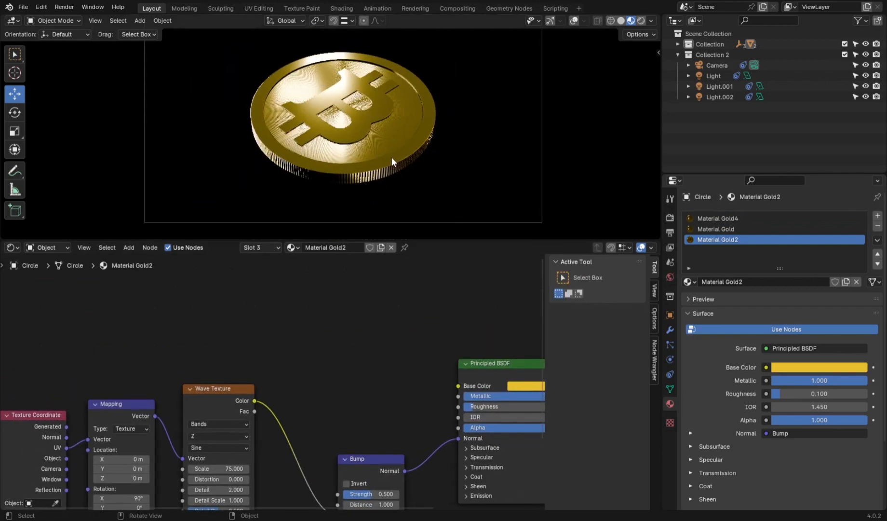
# - Switch the lower editor back to the 3D Viewport, raise Light.002 to about Z -1.23 m, and deselect it
pyautogui.click(13, 247)
pyautogui.click(38, 279)
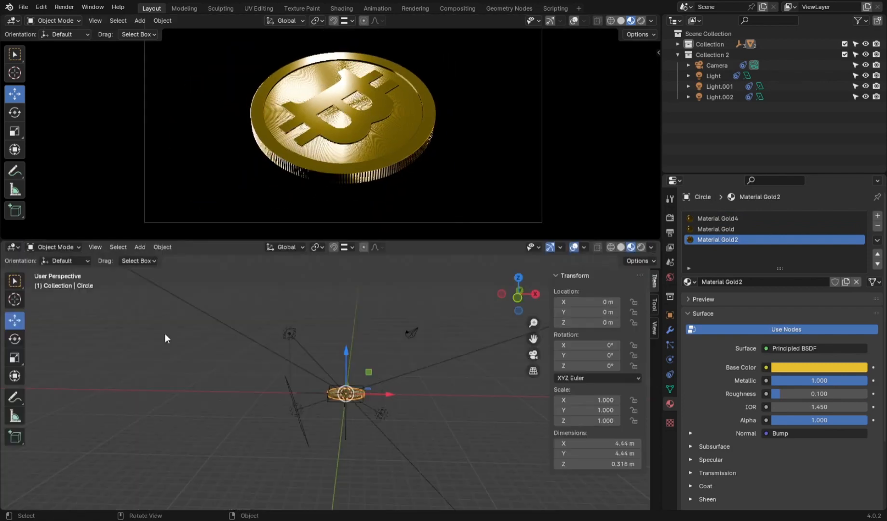
pyautogui.click(295, 409)
pyautogui.moveTo(295, 365)
pyautogui.mouseDown()
pyautogui.moveTo(293, 354)
pyautogui.moveTo(289, 360)
pyautogui.mouseUp()
pyautogui.click(435, 401)
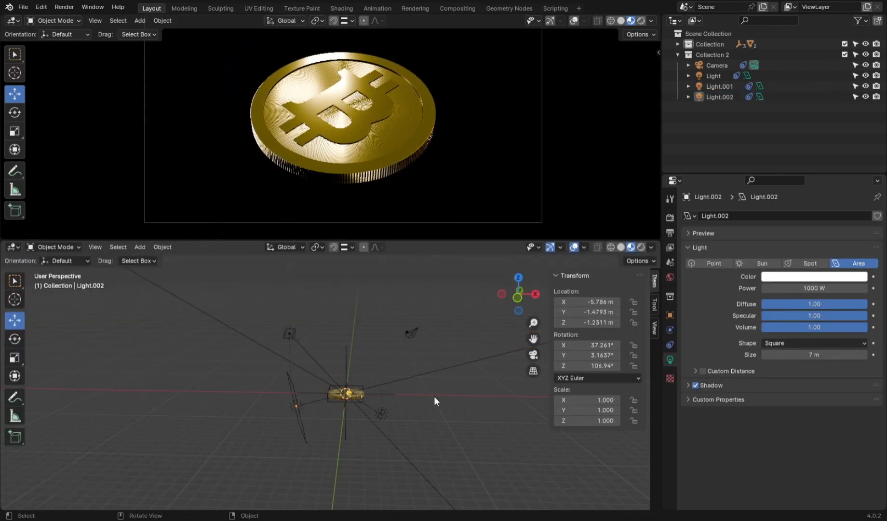
# - Enlarge the camera viewport by lowering its border with the viewport below
pyautogui.scroll(-2, 373, 156)
pyautogui.scroll(1, 373, 159)
pyautogui.moveTo(388, 240); pyautogui.dragTo(388, 299)
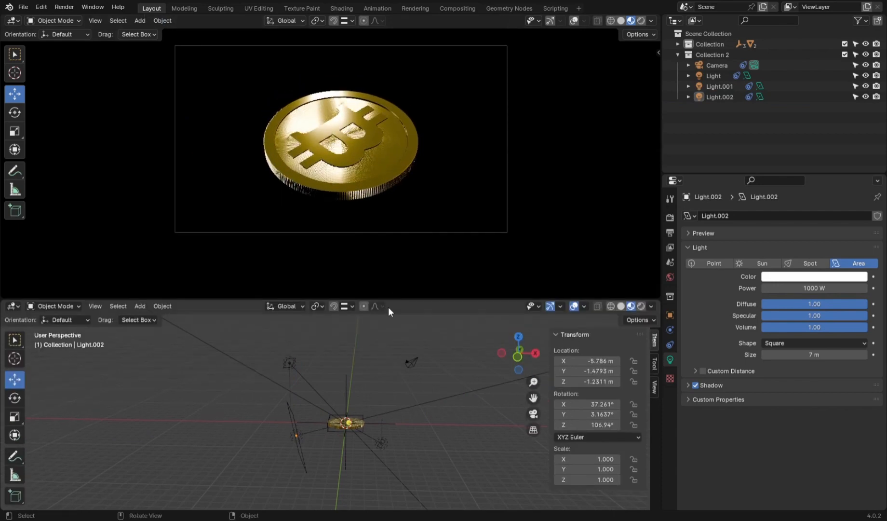
# - Move the camera and the three area lights into a new collection and hide that collection in the viewport
pyautogui.scroll(4, 332, 385)
pyautogui.moveTo(325, 390); pyautogui.dragTo(356, 400, button='middle')
pyautogui.click(713, 69)
pyautogui.keyDown('shift'); pyautogui.click(717, 98); pyautogui.keyUp('shift')
pyautogui.press('m')
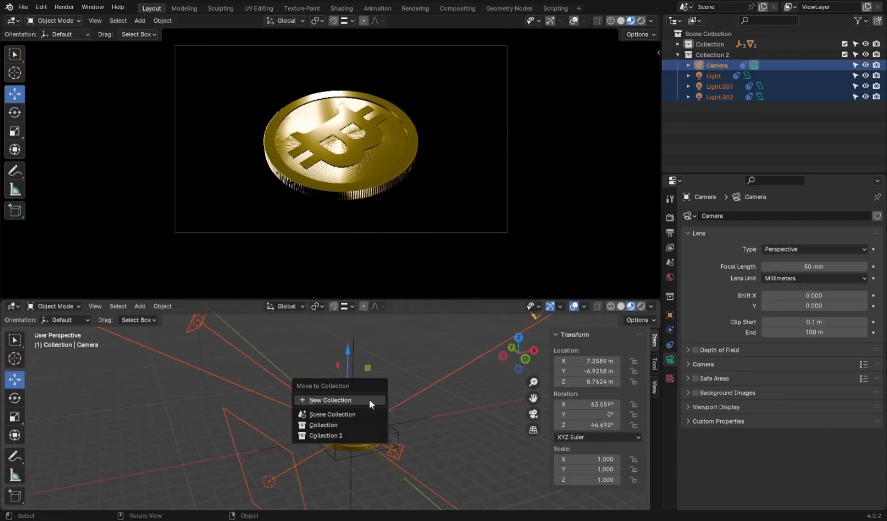
pyautogui.click(369, 399)
pyautogui.click(369, 401)
pyautogui.click(844, 65)
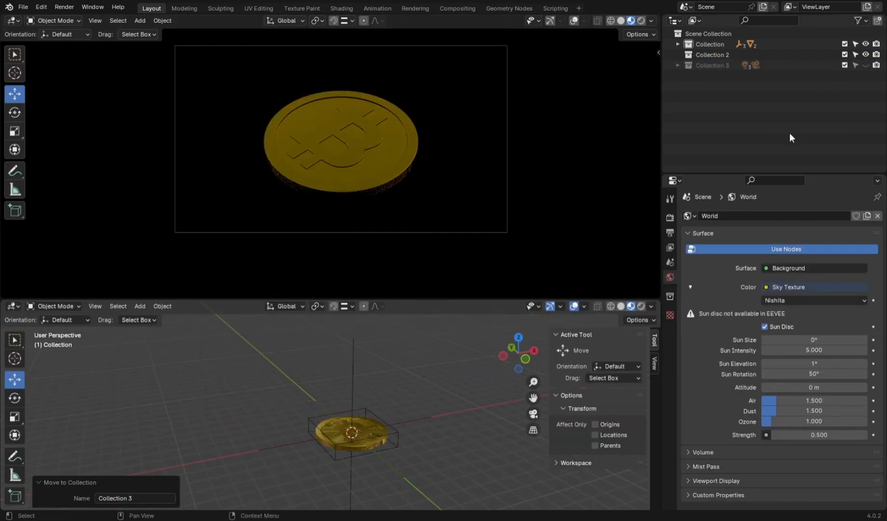
# - Show Collection 3 in the viewport again and make its contents unselectable
pyautogui.click(844, 64)
pyautogui.click(855, 65)
# - Duplicate the coin twice and stack the copies directly above it, spaced about 0.35 m apart along Z
pyautogui.moveTo(364, 428); pyautogui.dragTo(409, 424, button='middle')
pyautogui.moveTo(390, 383); pyautogui.dragTo(300, 454)
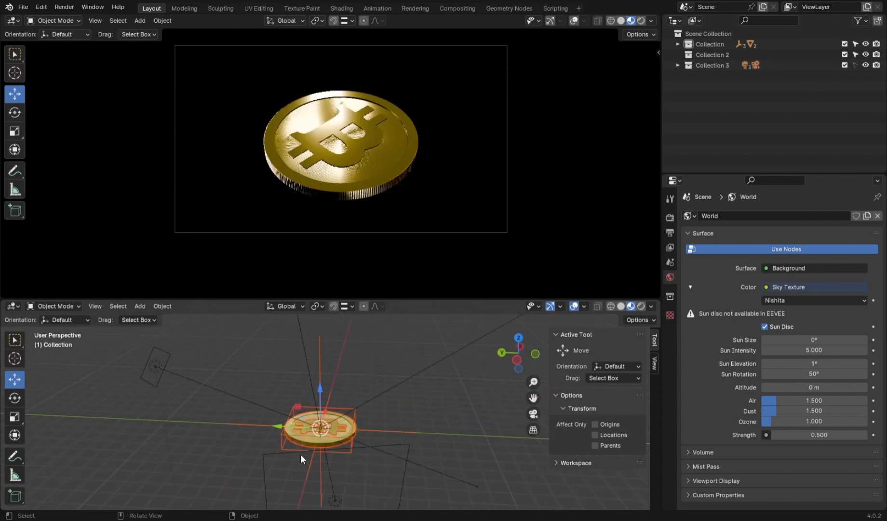
pyautogui.moveTo(337, 424); pyautogui.dragTo(354, 395, button='middle')
pyautogui.hotkey('shift', 'd')
pyautogui.rightClick(386, 405)
pyautogui.scroll(2, 356, 409)
pyautogui.moveTo(355, 409); pyautogui.dragTo(355, 430)
pyautogui.hotkey('shift', 'd')
pyautogui.rightClick(354, 416)
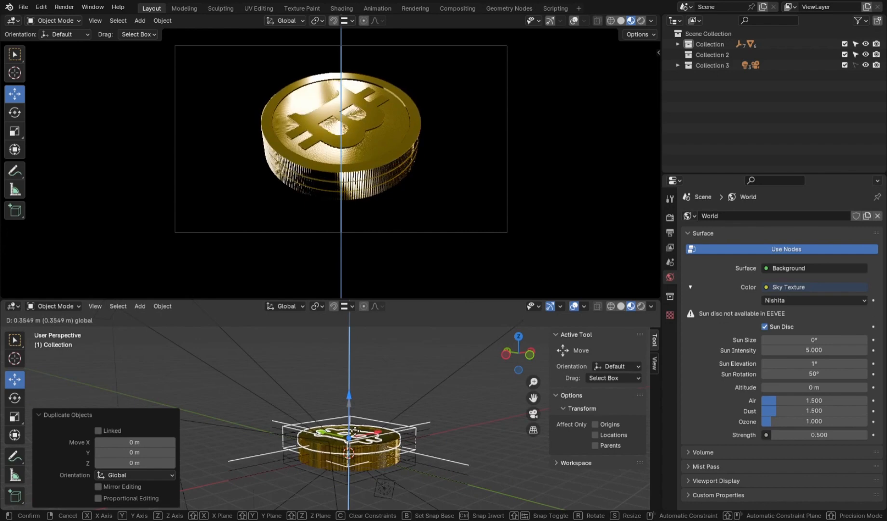
pyautogui.click(382, 445)
# - Duplicate the top coin and rotate the copy 90° about the global X axis
pyautogui.hotkey('shift', 'd')
pyautogui.press('r')
pyautogui.press('y')
pyautogui.press('9')
pyautogui.press('0')
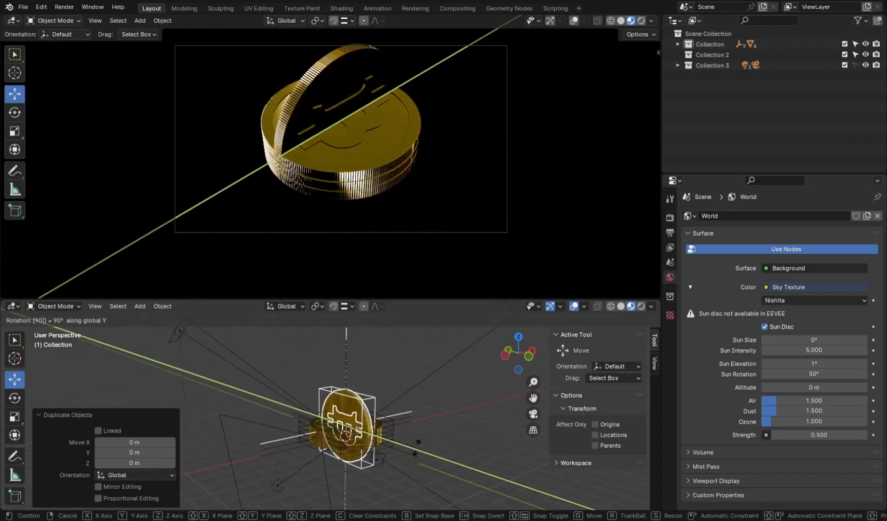
pyautogui.press('x')
pyautogui.click(415, 446)
pyautogui.press('KP_1')
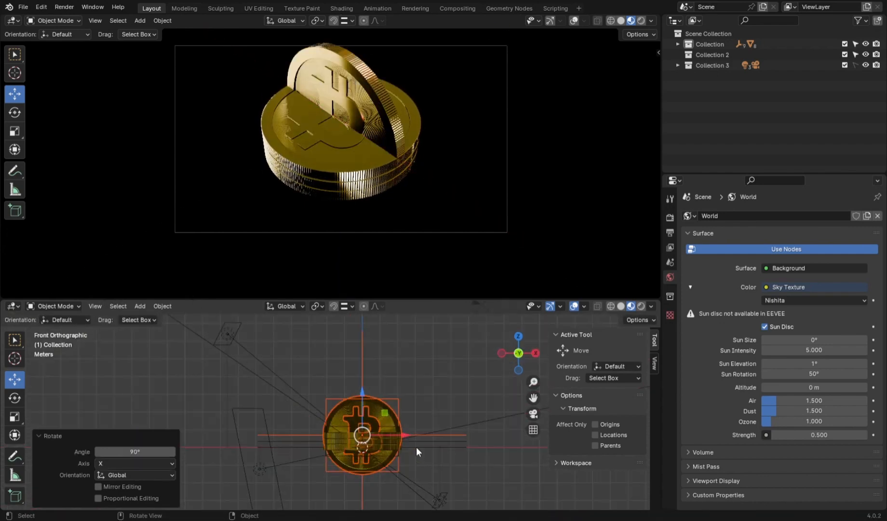
# - Tilt the duplicated coin to about 54.4° on X and lean it against the stack near Y -1.79 m, Z 1.70 m
pyautogui.press('KP_3')
pyautogui.press('r')
pyautogui.click(386, 417)
pyautogui.scroll(3, 337, 419)
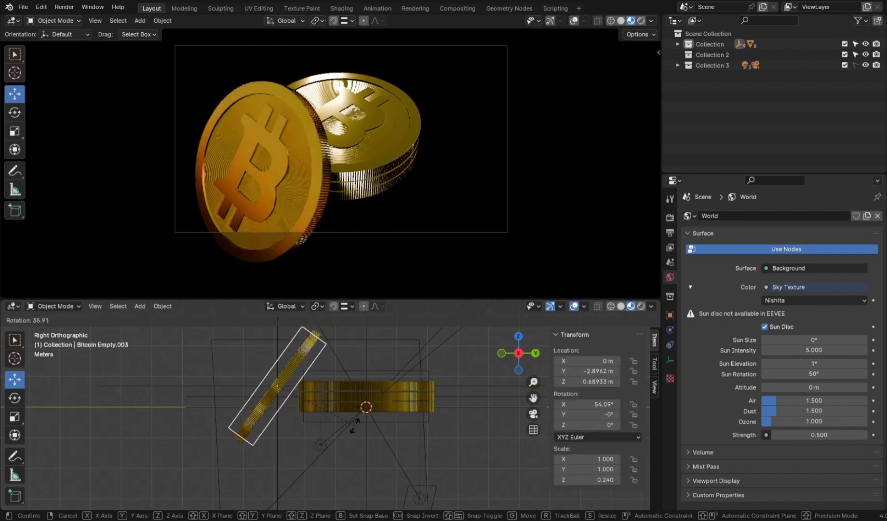
pyautogui.scroll(-2, 296, 417)
pyautogui.press('g')
pyautogui.press('z')
pyautogui.click(357, 386)
pyautogui.press('g')
pyautogui.press('y')
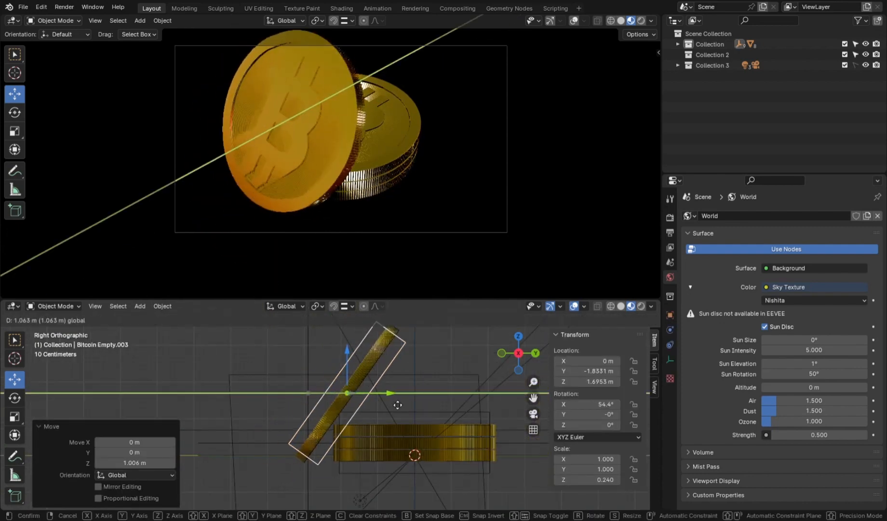
pyautogui.click(396, 407)
# - Fine-tune the leaning coin against the stack's edge to about Y -1.75 m and Z 1.73 m
pyautogui.scroll(5, 397, 416)
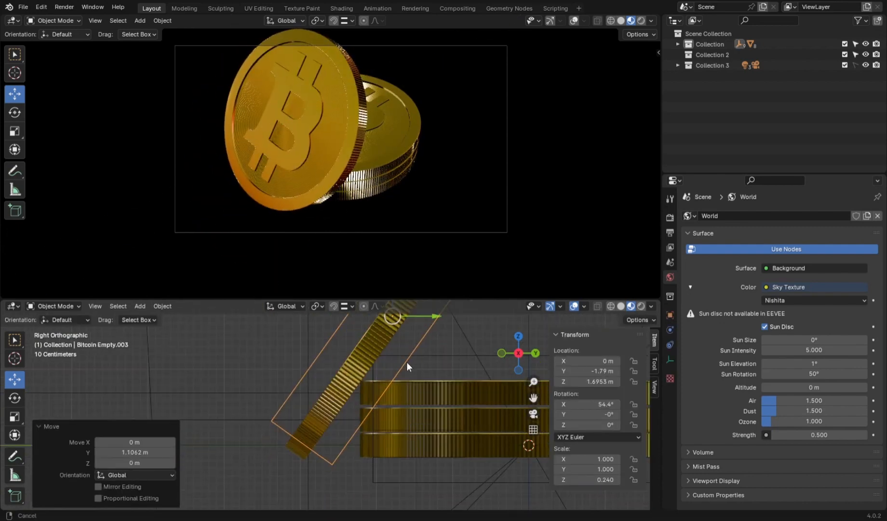
pyautogui.scroll(2, 406, 361)
pyautogui.press('y')
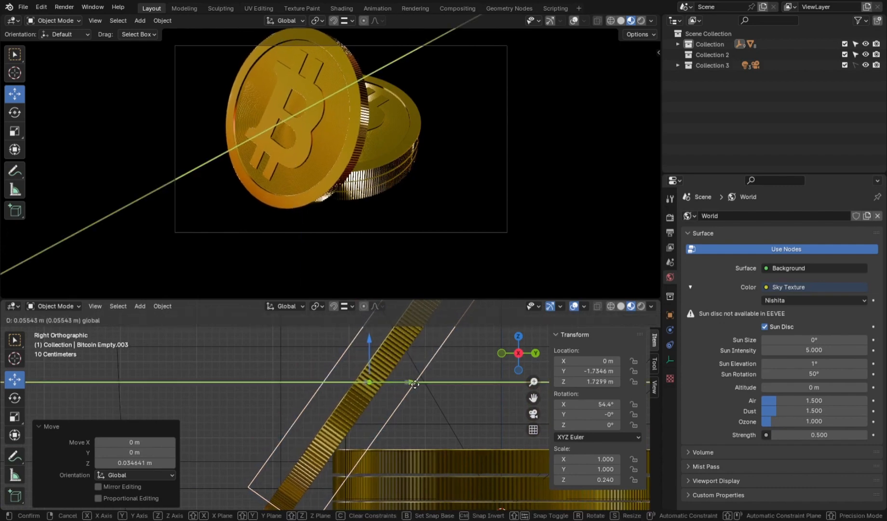
pyautogui.click(364, 183)
pyautogui.scroll(-3, 364, 183)
pyautogui.scroll(4, 376, 182)
pyautogui.moveTo(370, 318); pyautogui.dragTo(457, 419, button='middle')
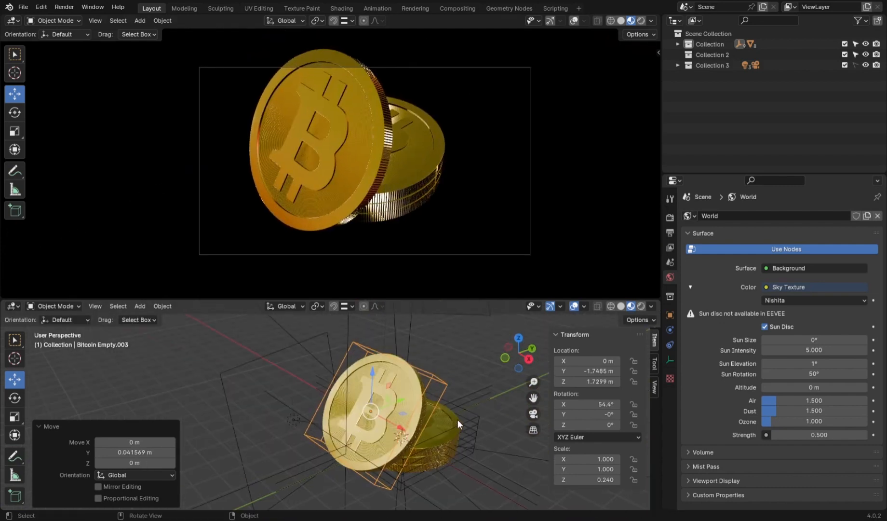
# - Rotate the leaning coin about -24.8° around the global Z axis
pyautogui.press('r')
pyautogui.press('z')
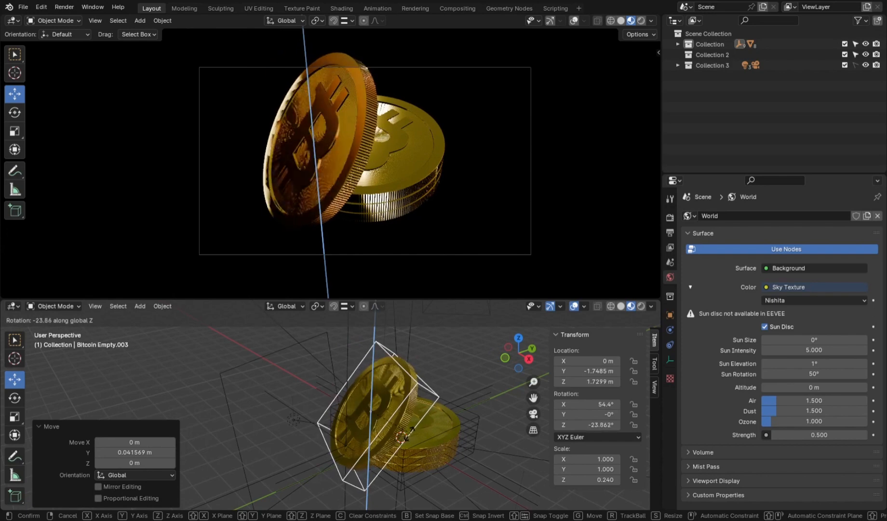
pyautogui.click(409, 432)
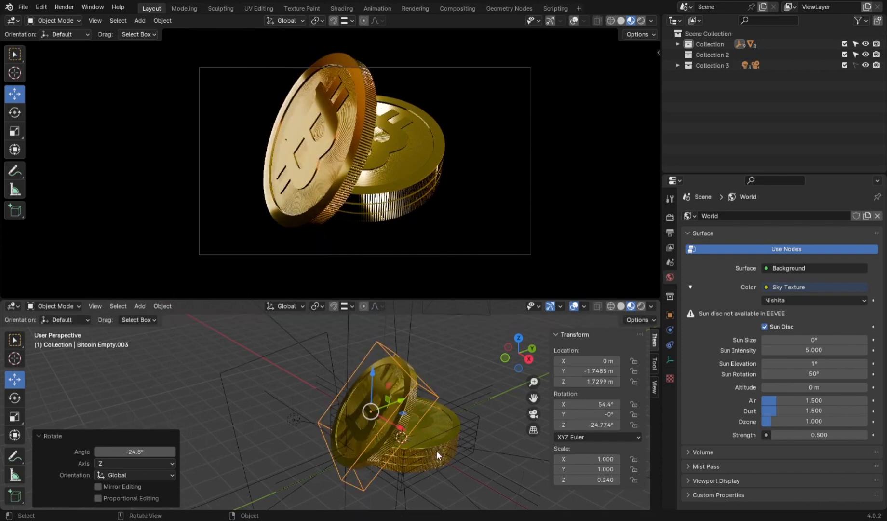
# - Undo the leaning coin's rotations, moves and duplication, leaving only the three stacked coins
pyautogui.hotkey('ctrl', 'z')
pyautogui.hotkey('ctrl', 'z')
pyautogui.hotkey('ctrl', 'z')
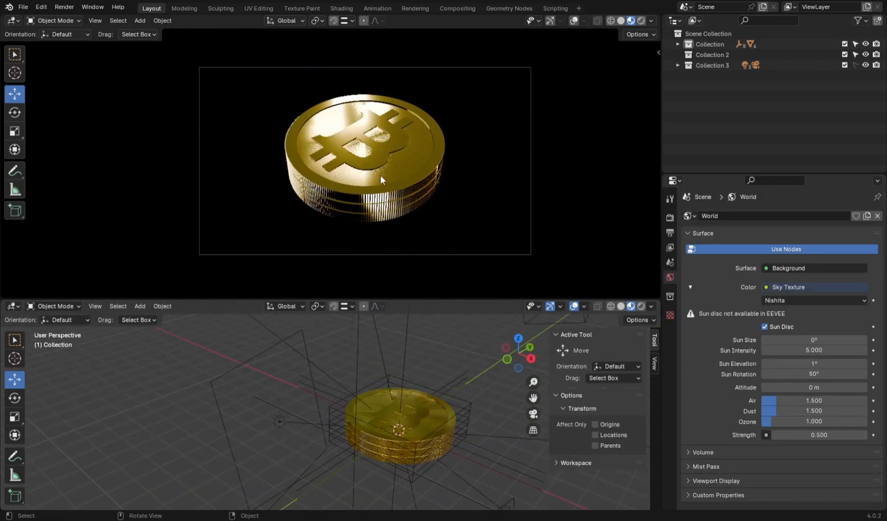
# - Select the three stacked coins' empties and enlarge the lower viewport by raising its border with the camera view
pyautogui.scroll(2, 419, 164)
pyautogui.click(467, 419)
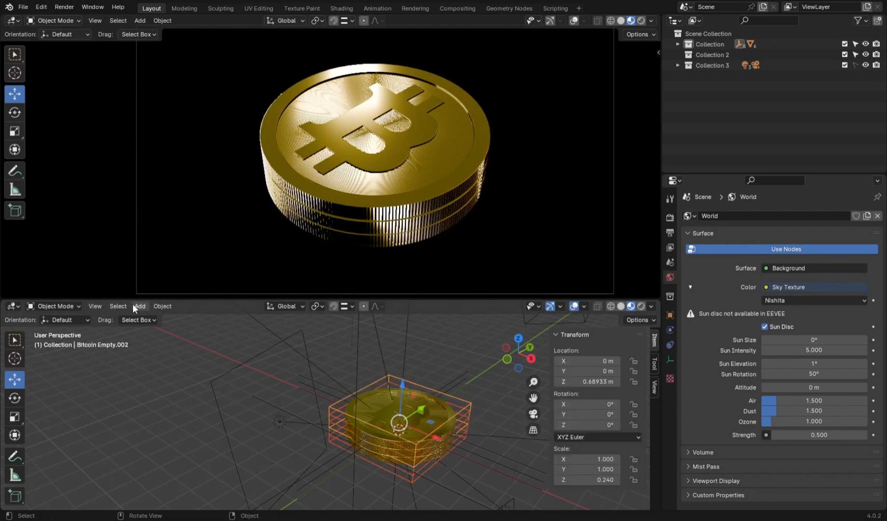
pyautogui.click(162, 306)
pyautogui.scroll(-2, 183, 109)
pyautogui.scroll(4, 163, 204)
pyautogui.moveTo(265, 298); pyautogui.dragTo(266, 221)
# - Apply Randomize Transform to the selected coin empties with Location X set to 0.5 m
pyautogui.click(162, 227)
pyautogui.moveTo(203, 240)
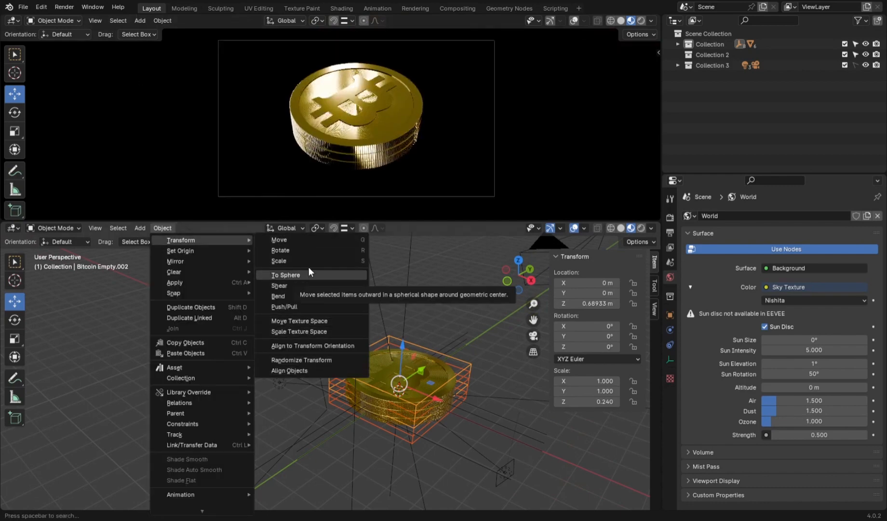
pyautogui.click(301, 360)
pyautogui.moveTo(135, 376); pyautogui.dragTo(118, 376)
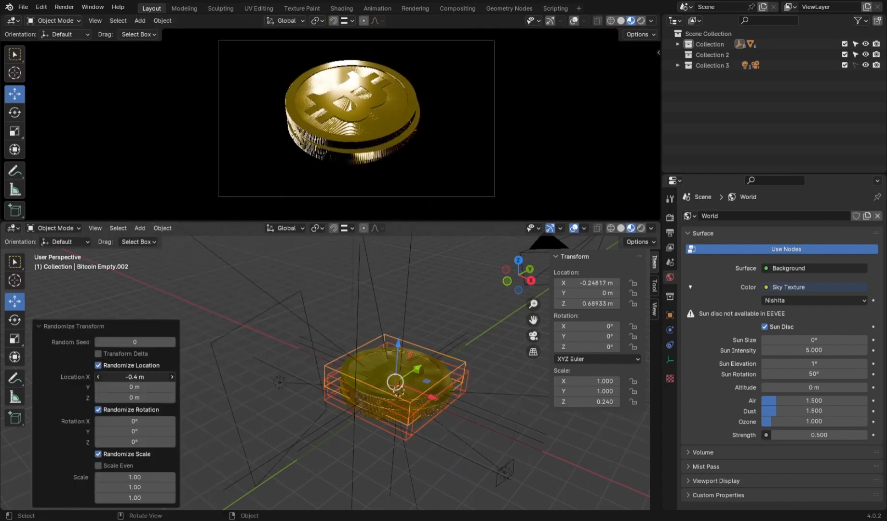
pyautogui.write('0.5')
pyautogui.press('Return')
# - Set the coins' randomized rotation to 5° on X and 60° on Z
pyautogui.moveTo(135, 421); pyautogui.dragTo(59, 432)
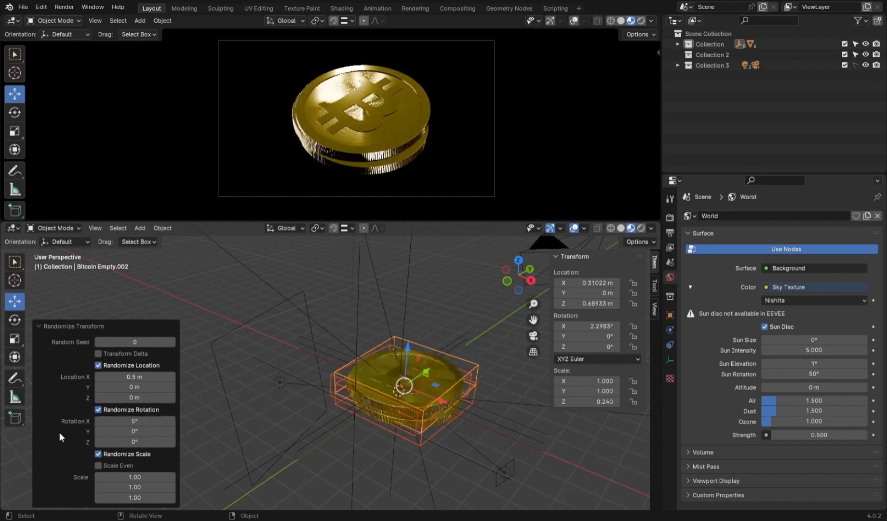
pyautogui.moveTo(128, 441); pyautogui.dragTo(171, 441)
pyautogui.press('Return')
pyautogui.doubleClick(98, 442)
pyautogui.write('60')
pyautogui.press('Return')
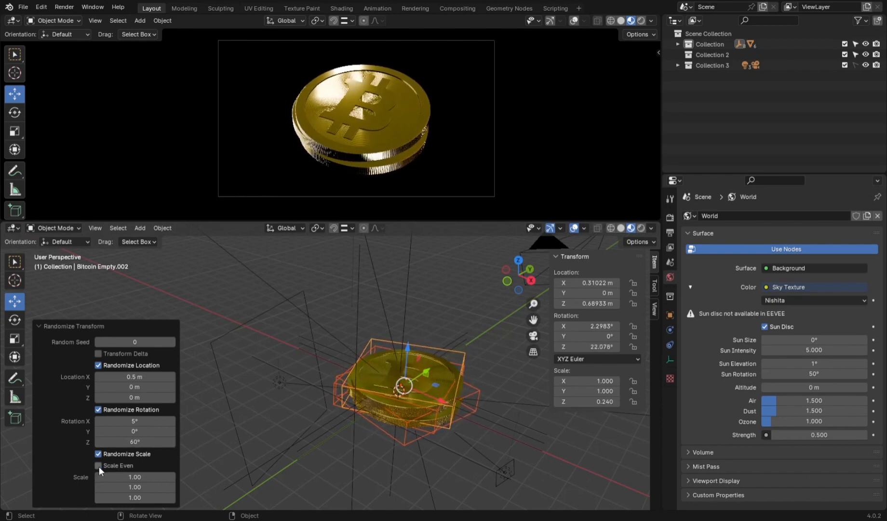
# - Enable Scale Even for the coins' randomized transform and deselect the coins
pyautogui.click(100, 466)
pyautogui.moveTo(112, 476)
pyautogui.mouseDown()
pyautogui.moveTo(65, 477)
pyautogui.moveTo(112, 477)
pyautogui.mouseUp()
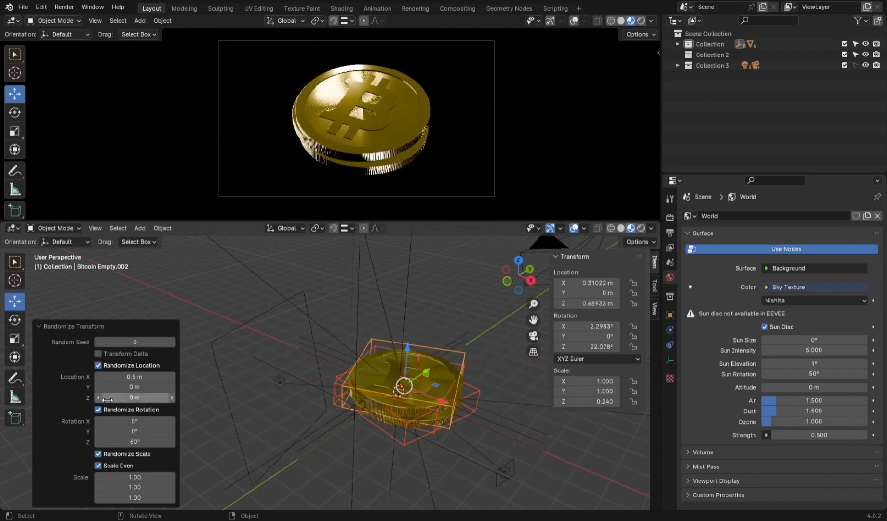
pyautogui.moveTo(135, 397)
pyautogui.mouseDown()
pyautogui.moveTo(97, 397)
pyautogui.moveTo(182, 398)
pyautogui.moveTo(135, 397)
pyautogui.mouseUp()
pyautogui.click(264, 304)
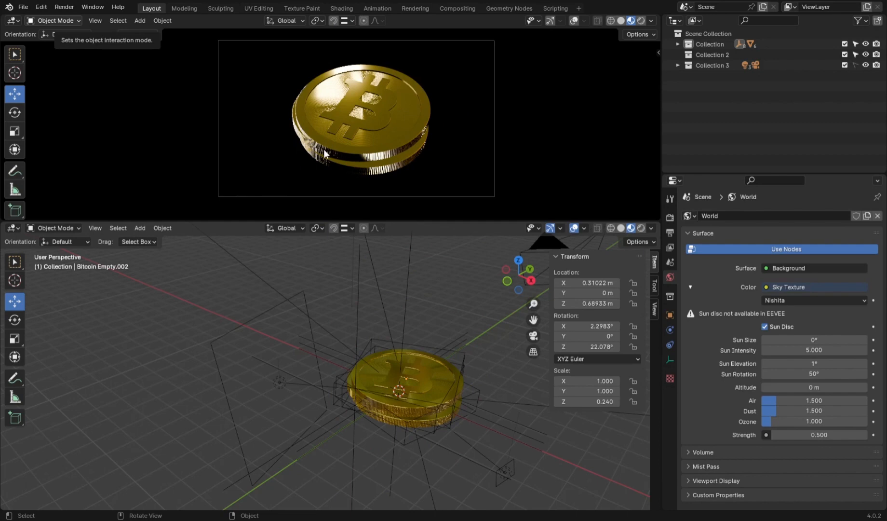
# - Open the scene's render properties and check the Film settings
pyautogui.click(669, 247)
pyautogui.click(669, 232)
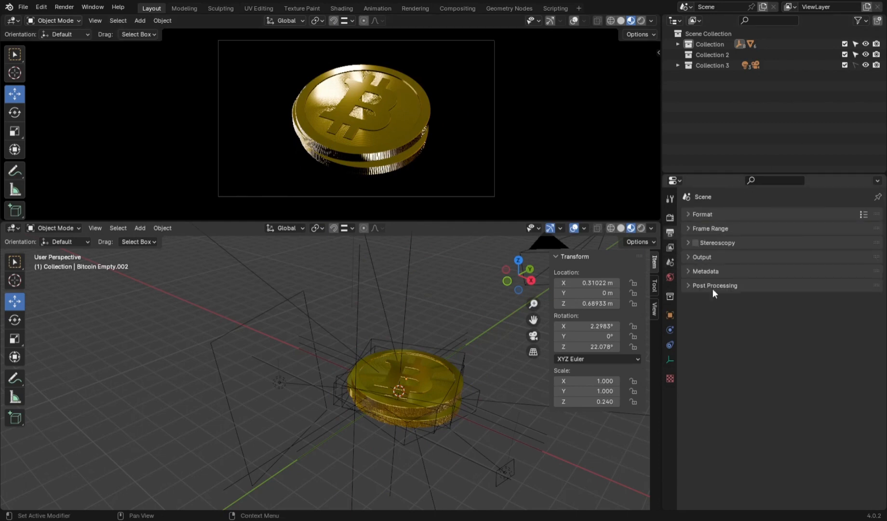
pyautogui.click(670, 218)
pyautogui.click(698, 404)
pyautogui.click(698, 404)
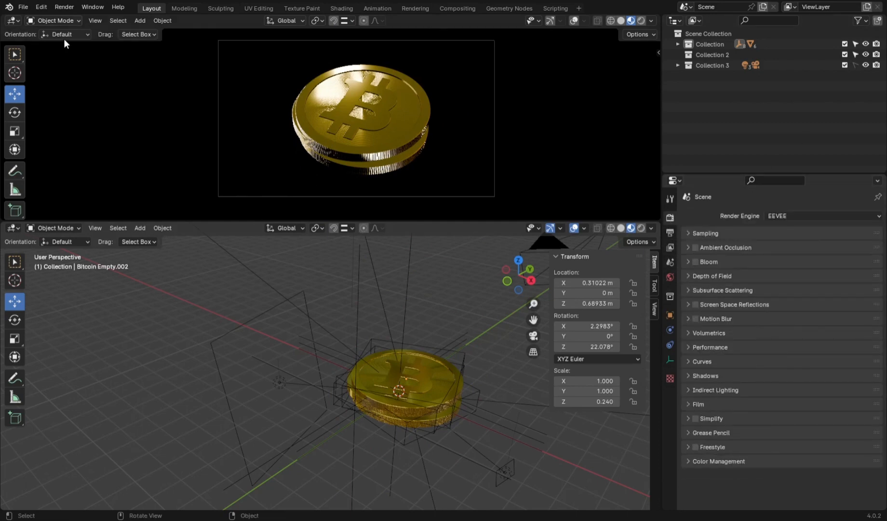
pyautogui.click(64, 6)
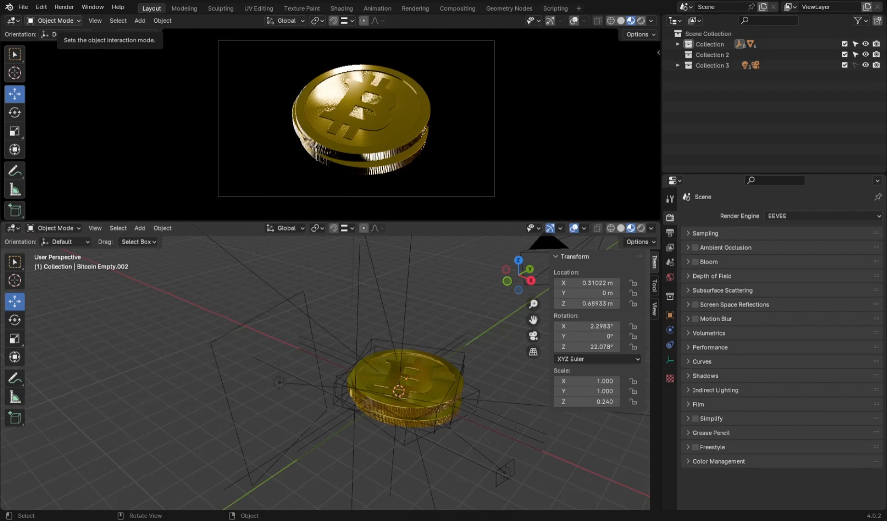
pyautogui.click(24, 8)
# - Switch the upper editor to the Image Editor and display the Viewer Node image
pyautogui.click(13, 20)
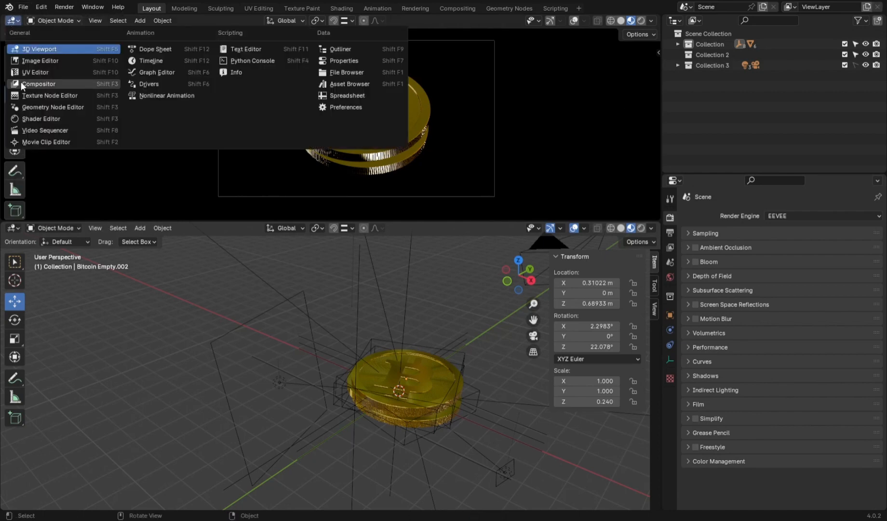
pyautogui.click(39, 63)
pyautogui.click(285, 21)
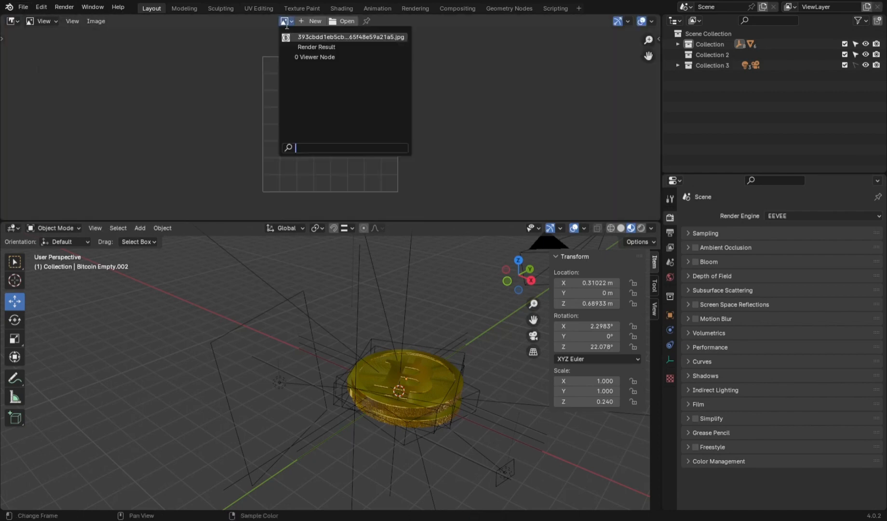
pyautogui.click(294, 57)
# - Switch the lower editor to the Compositor and enable compositing nodes
pyautogui.click(13, 227)
pyautogui.click(22, 295)
pyautogui.click(117, 228)
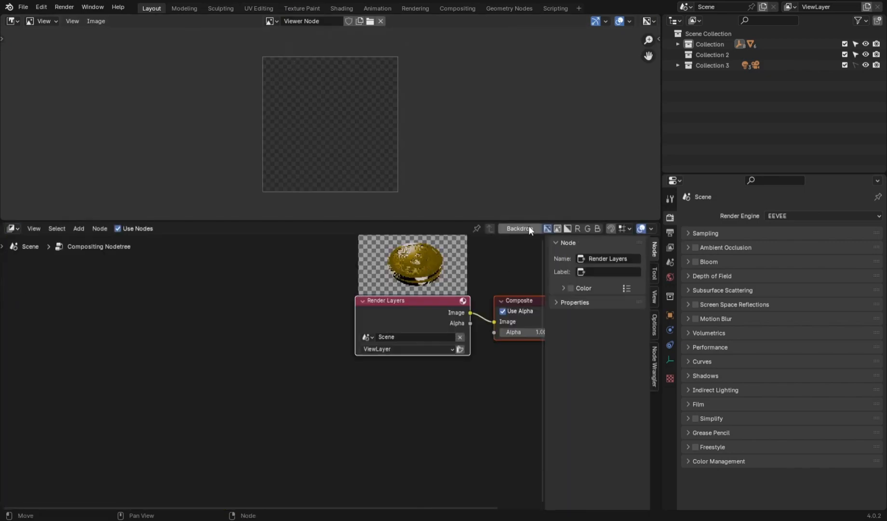
# - Connect a Viewer node to the Render Layers image output to preview the render
pyautogui.scroll(-2, 176, 355)
pyautogui.keyDown('ctrl'); pyautogui.keyDown('shift'); pyautogui.click(176, 355); pyautogui.keyUp('shift'); pyautogui.keyUp('ctrl')
pyautogui.press('Home')
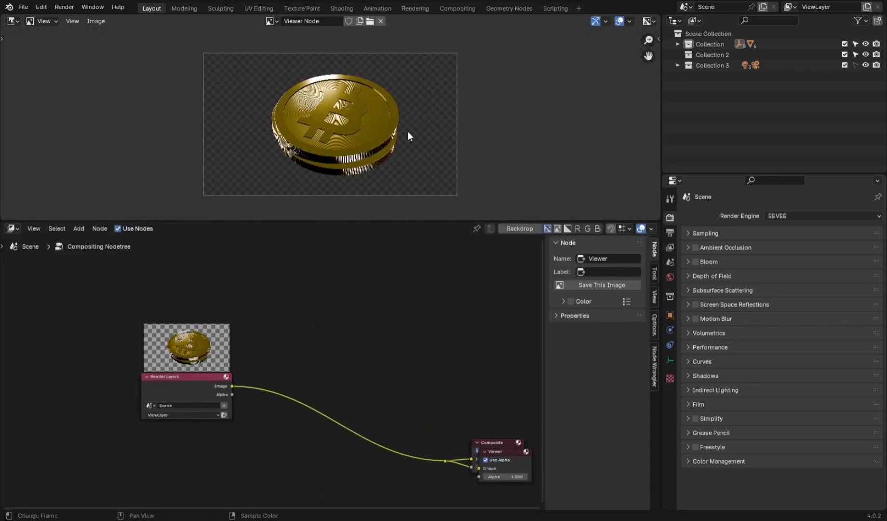
pyautogui.scroll(2, 409, 136)
# - Insert an Alpha Over node on the link between Render Layers and the output nodes
pyautogui.hotkey('shift', 'a')
pyautogui.write('alfa')
pyautogui.click(285, 339)
pyautogui.click(284, 365)
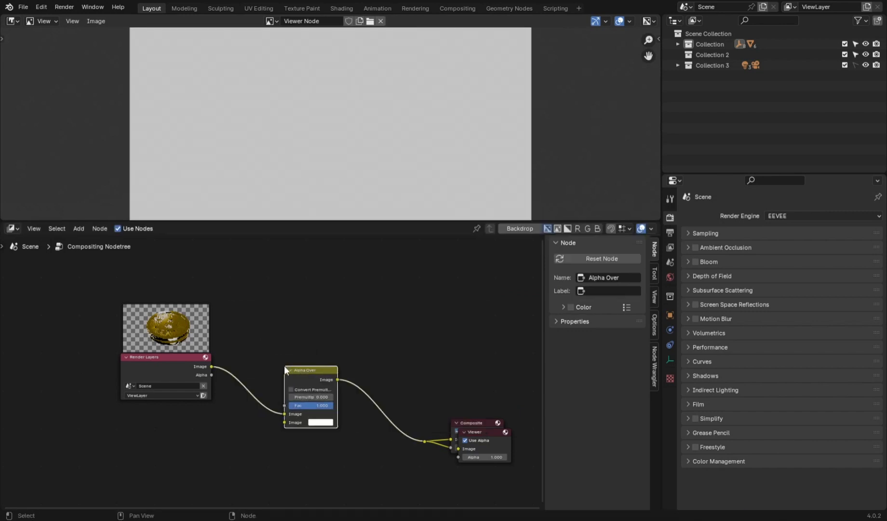
# - Connect the Render Layers Alpha to the Alpha Over Fac and its Image to the second Image input
pyautogui.scroll(2, 284, 365)
pyautogui.moveTo(196, 375); pyautogui.dragTo(222, 394)
pyautogui.moveTo(288, 415); pyautogui.dragTo(288, 413)
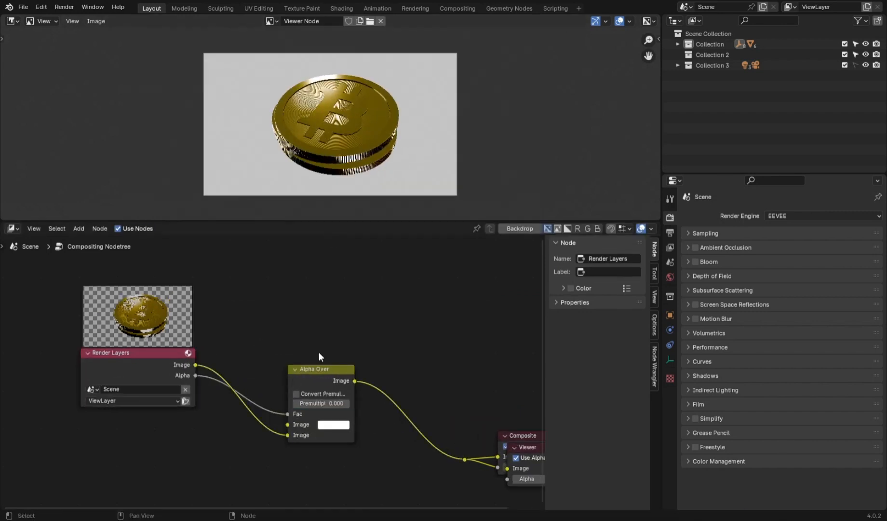
# - Set the Alpha Over node's first Image color to a darker saturated green background
pyautogui.click(333, 425)
pyautogui.click(359, 341)
pyautogui.moveTo(358, 341); pyautogui.dragTo(333, 299)
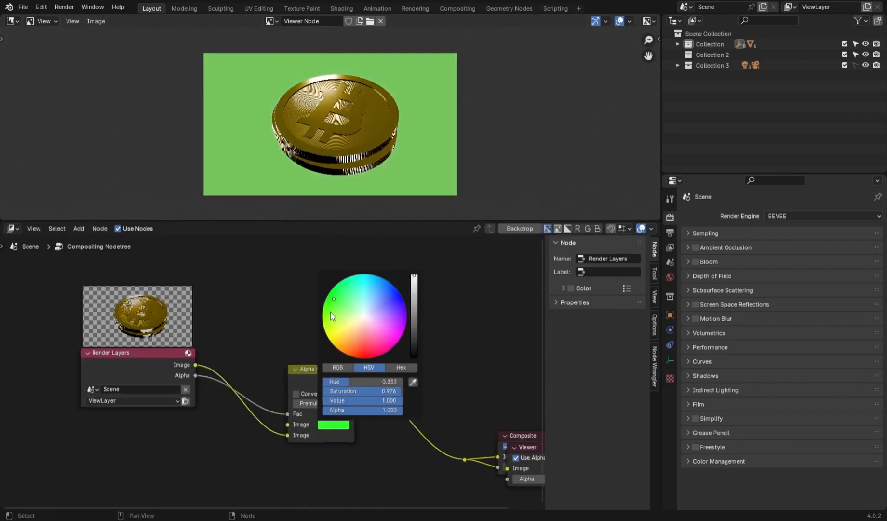
pyautogui.click(415, 313)
pyautogui.click(414, 305)
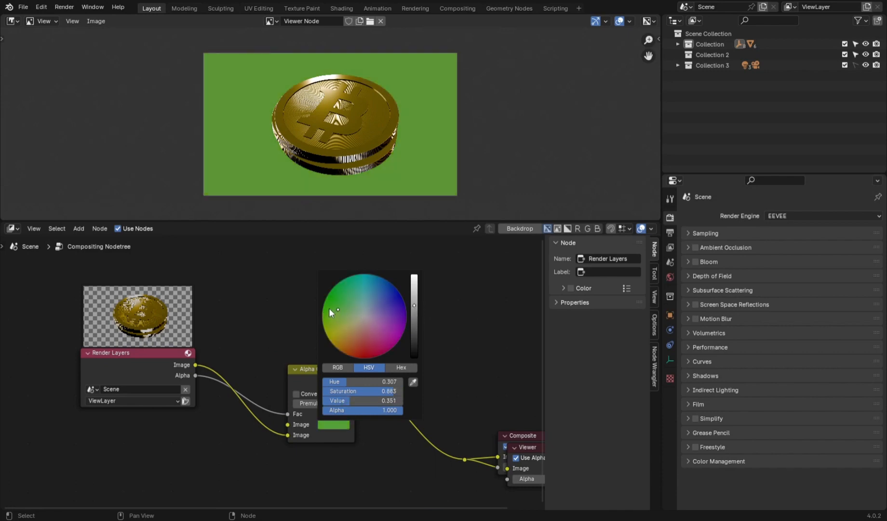
pyautogui.moveTo(328, 308)
pyautogui.mouseDown()
pyautogui.moveTo(320, 311)
pyautogui.moveTo(328, 317)
pyautogui.moveTo(334, 310)
pyautogui.mouseUp()
# - Enlarge the image preview by lowering its border with the Compositor
pyautogui.moveTo(310, 221)
pyautogui.mouseDown()
pyautogui.moveTo(309, 359)
pyautogui.moveTo(313, 304)
pyautogui.mouseUp()
pyautogui.scroll(4, 404, 112)
pyautogui.scroll(-2, 405, 114)
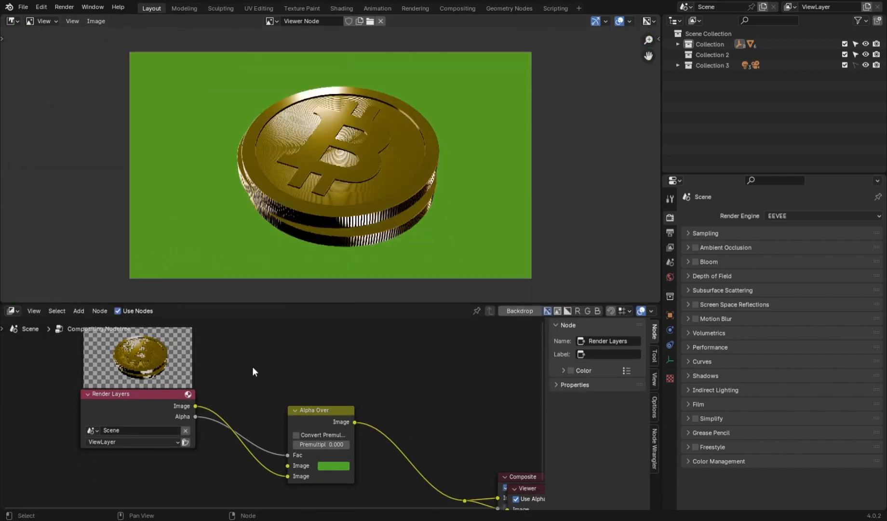
# - Set the Alpha Over background color to neutral gray with red, green and blue at 0.5
pyautogui.scroll(-1, 252, 371)
pyautogui.click(301, 465)
pyautogui.click(327, 379)
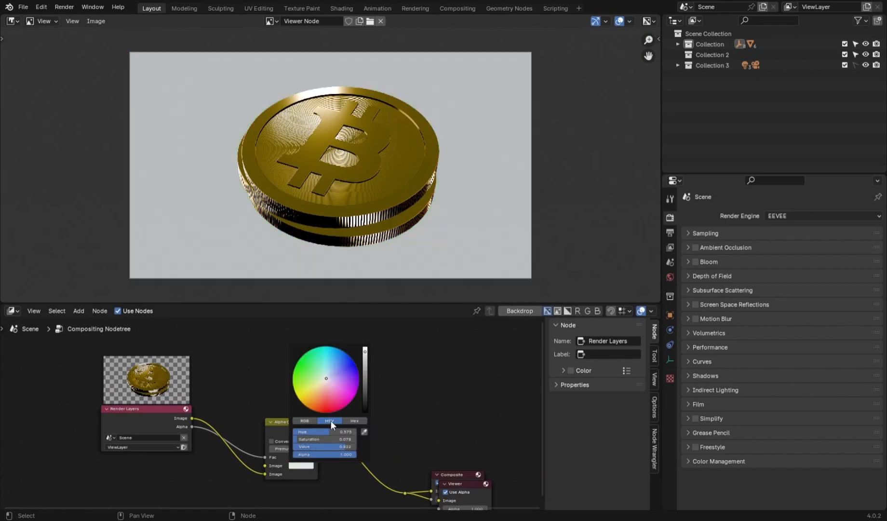
pyautogui.write('5')
pyautogui.press('Tab')
pyautogui.write('.5')
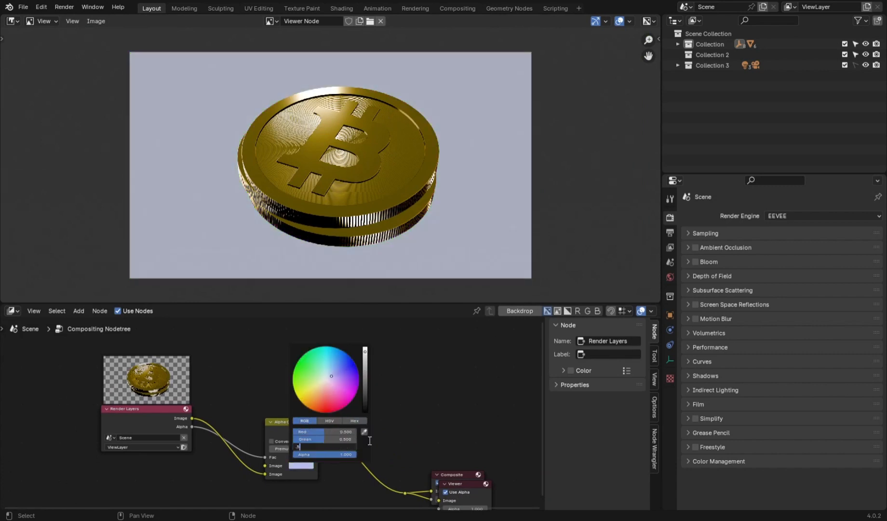
pyautogui.press('Return')
# - Add an RGB node feeding the Alpha Over node's first Image input
pyautogui.scroll(3, 313, 462)
pyautogui.moveTo(311, 461); pyautogui.dragTo(358, 434, button='middle')
pyautogui.moveTo(301, 440); pyautogui.dragTo(147, 466)
pyautogui.write('rgb')
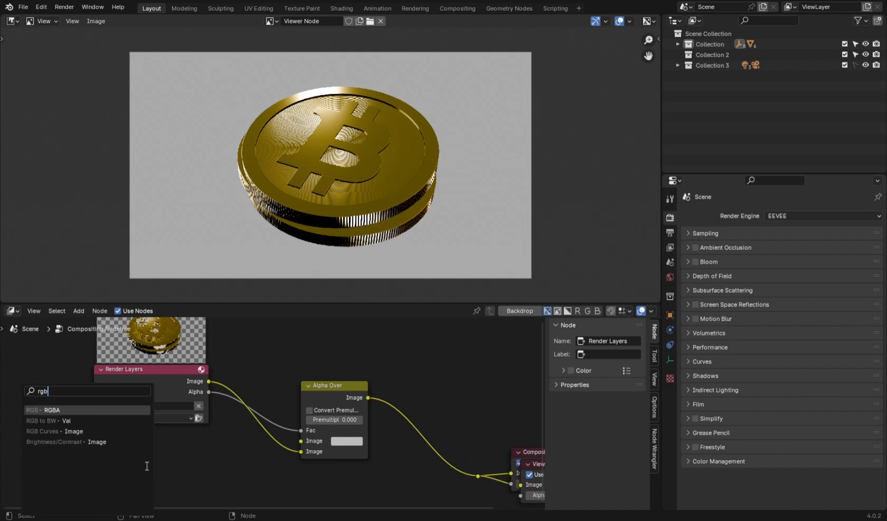
pyautogui.click(62, 409)
pyautogui.click(76, 423)
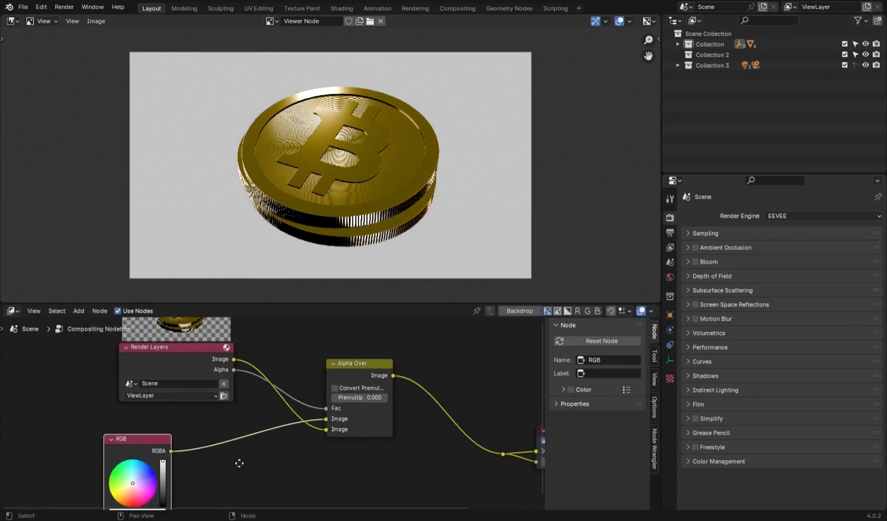
pyautogui.hotkey('shift', 'a')
pyautogui.click(43, 358)
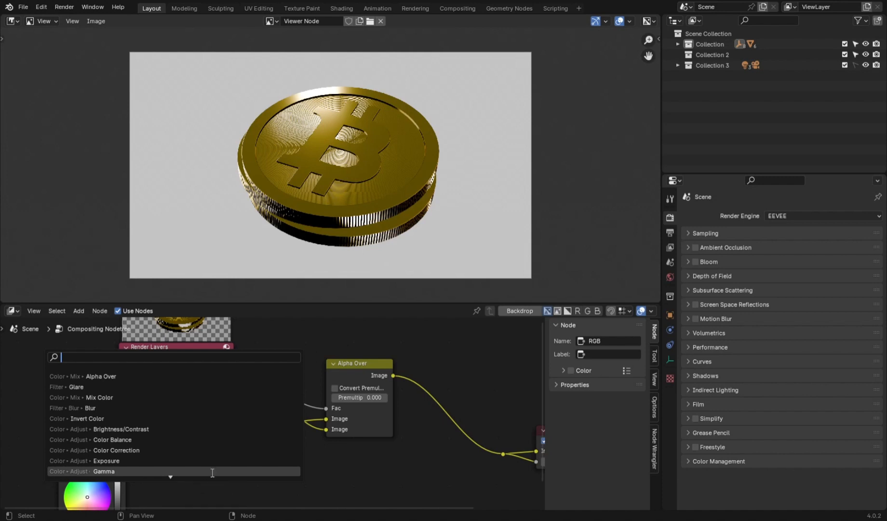
pyautogui.click(150, 417)
pyautogui.hotkey('ctrl', 'z')
# - Insert an Exposure node between the RGB and Alpha Over nodes and set its exposure to 2
pyautogui.hotkey('shift', 'a')
pyautogui.write('ex')
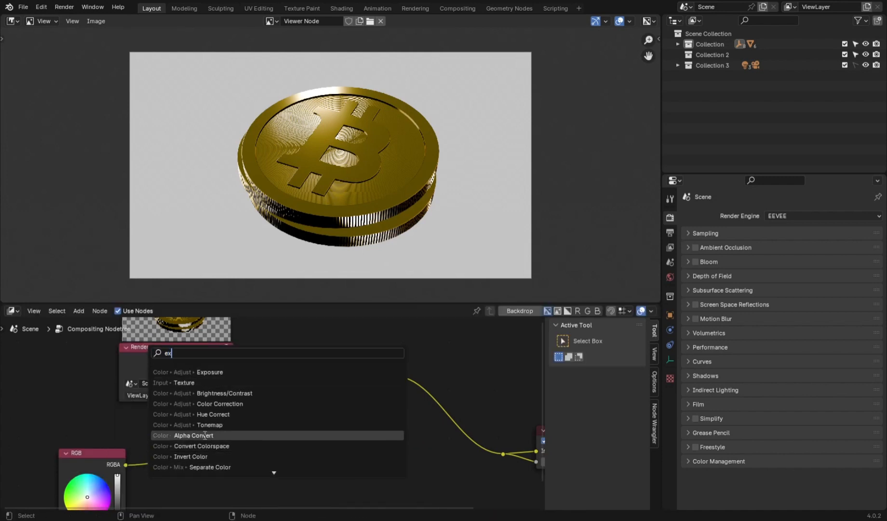
pyautogui.click(207, 372)
pyautogui.click(212, 470)
pyautogui.moveTo(212, 471); pyautogui.dragTo(193, 471)
pyautogui.scroll(-3, 415, 173)
pyautogui.scroll(4, 418, 170)
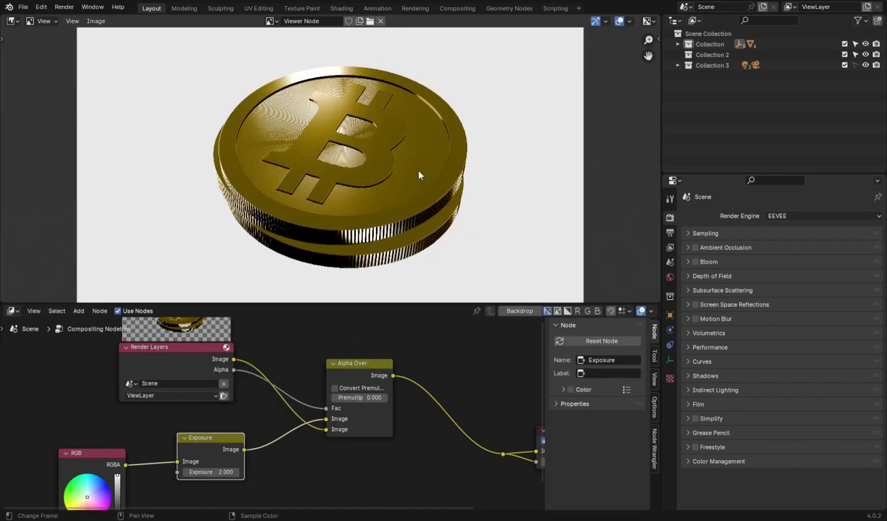